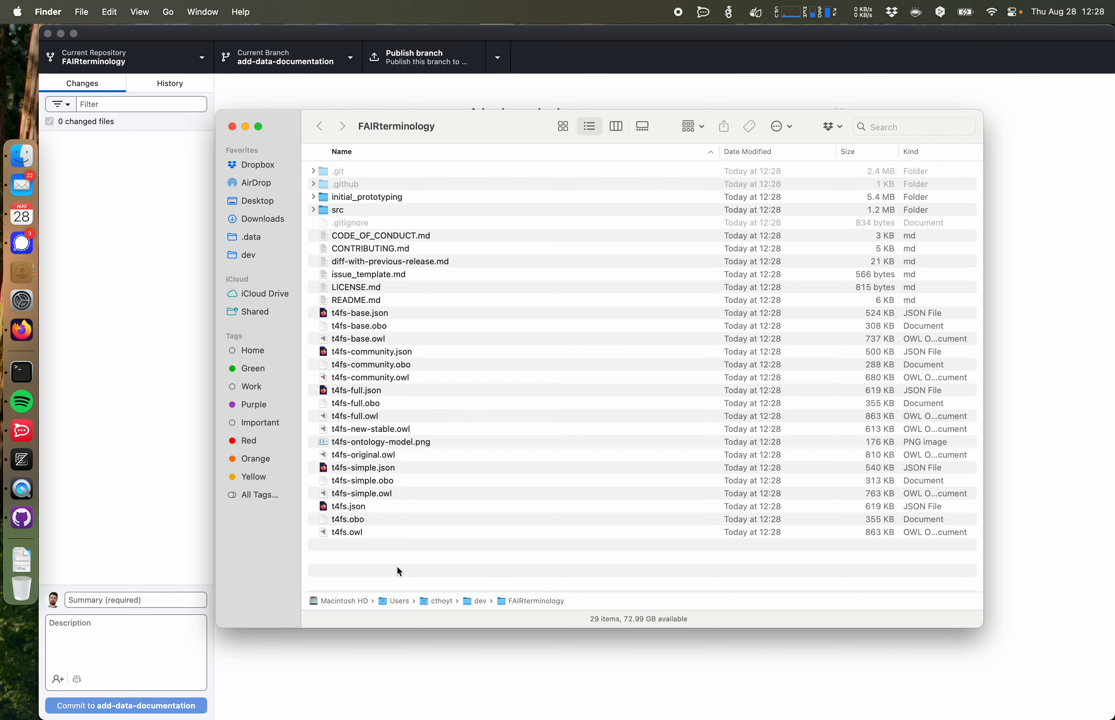
Step: Select the t4fs release files at the repository root to examine them
left_click(370, 314)
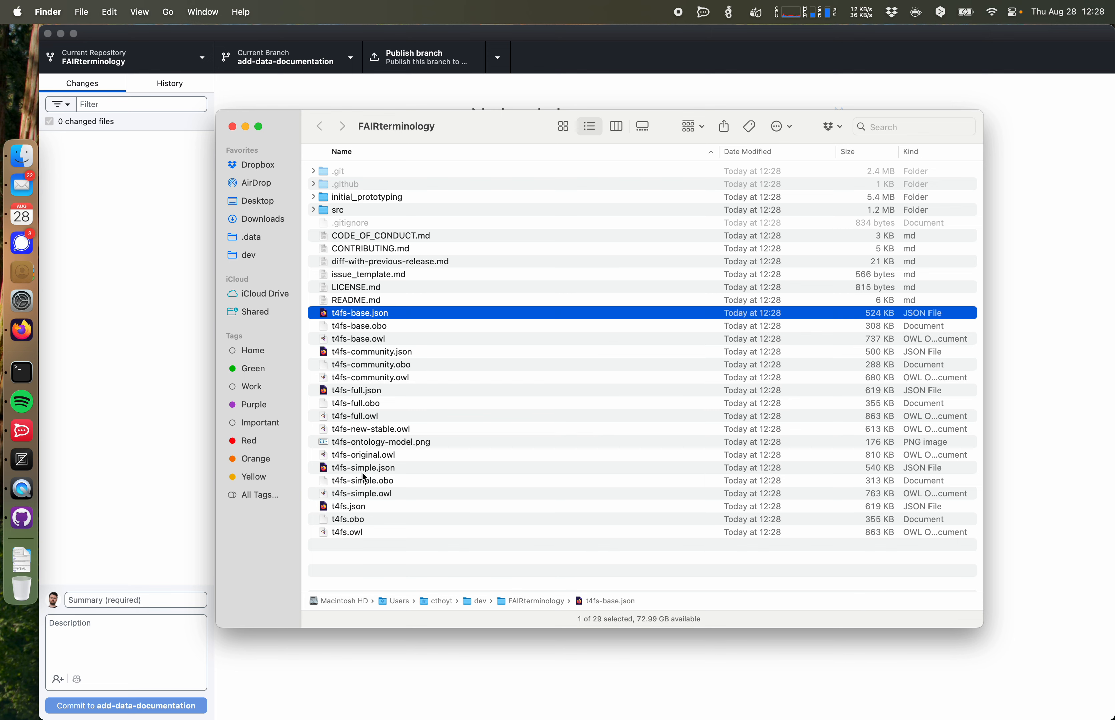
left_click(356, 532, "shift")
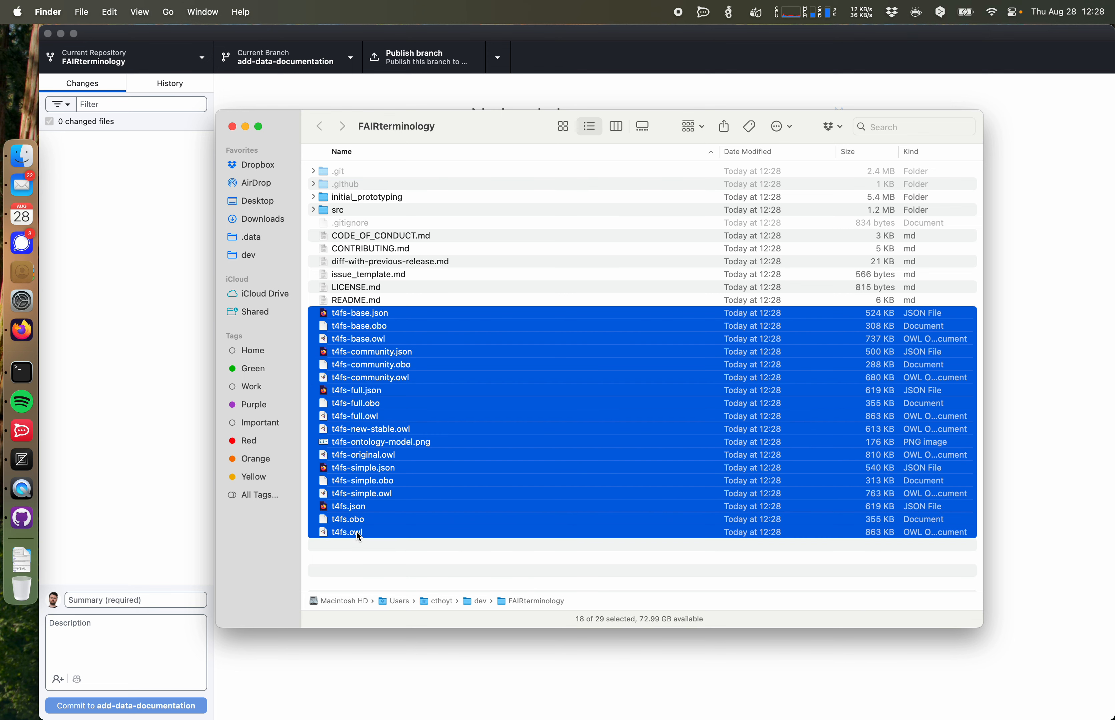
left_click(391, 557)
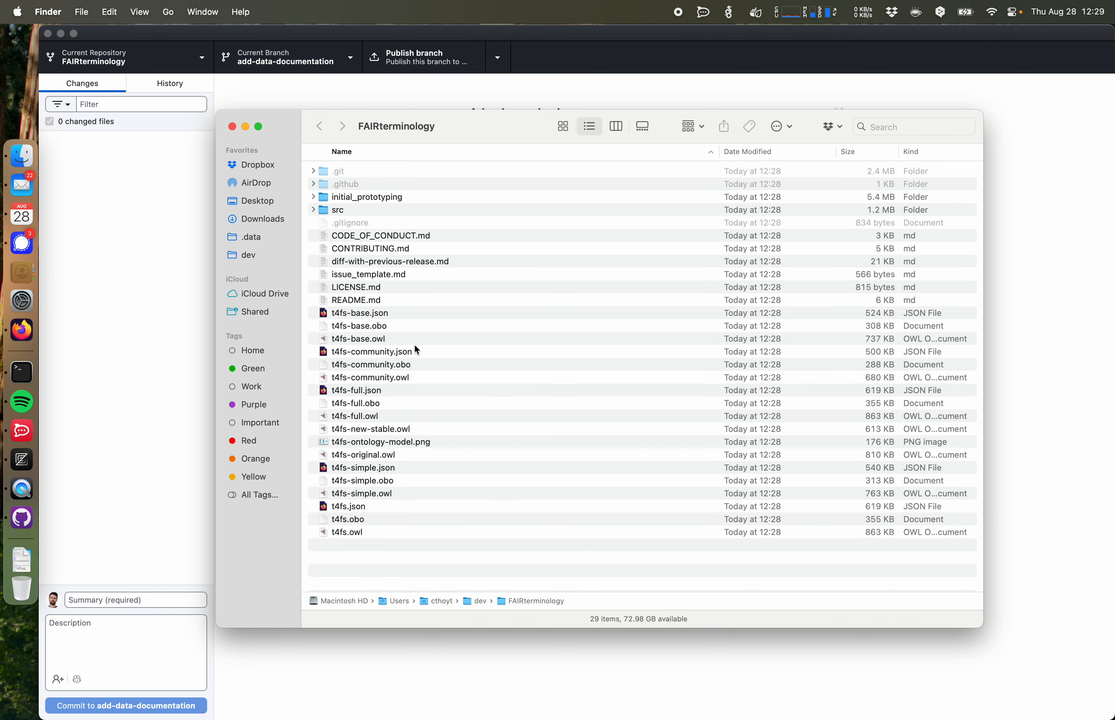
Step: Open t4fs-edit.owl from the repository's src/ontology folder in Protégé
double_click(338, 211)
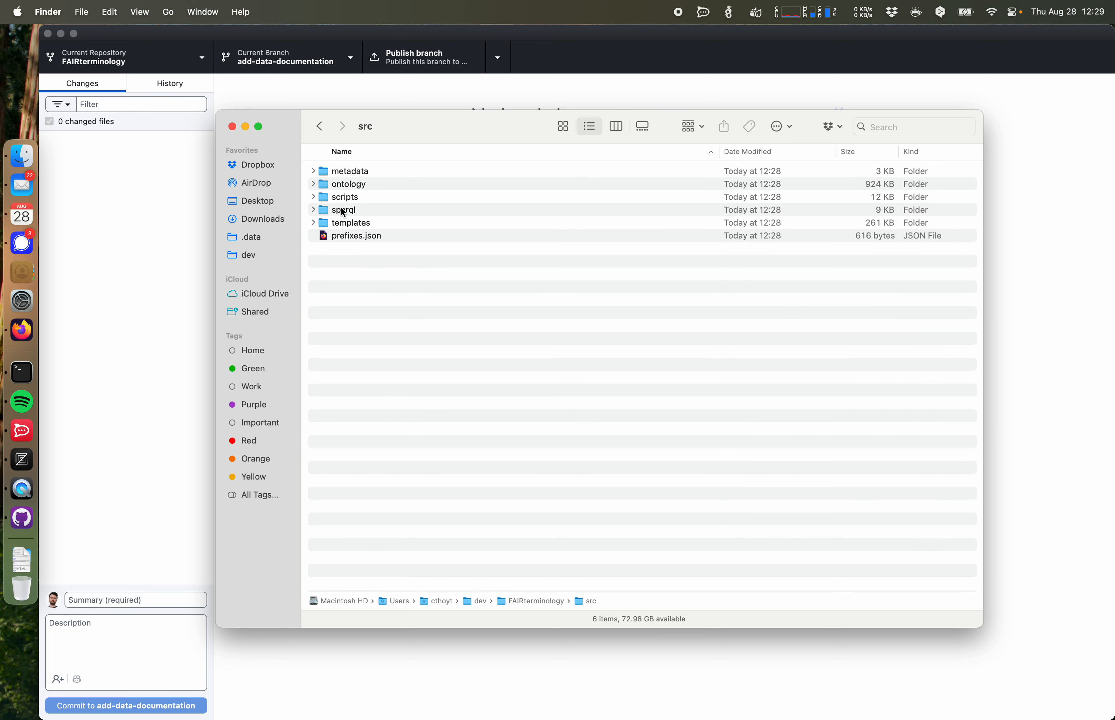
double_click(355, 186)
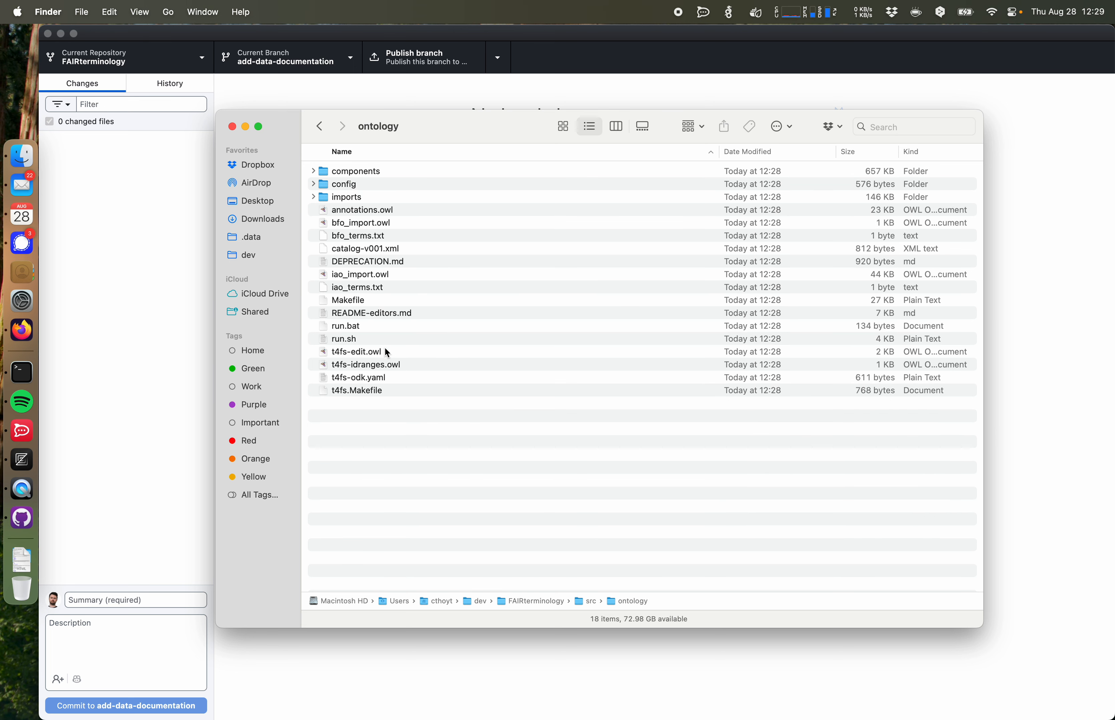
left_click(386, 355)
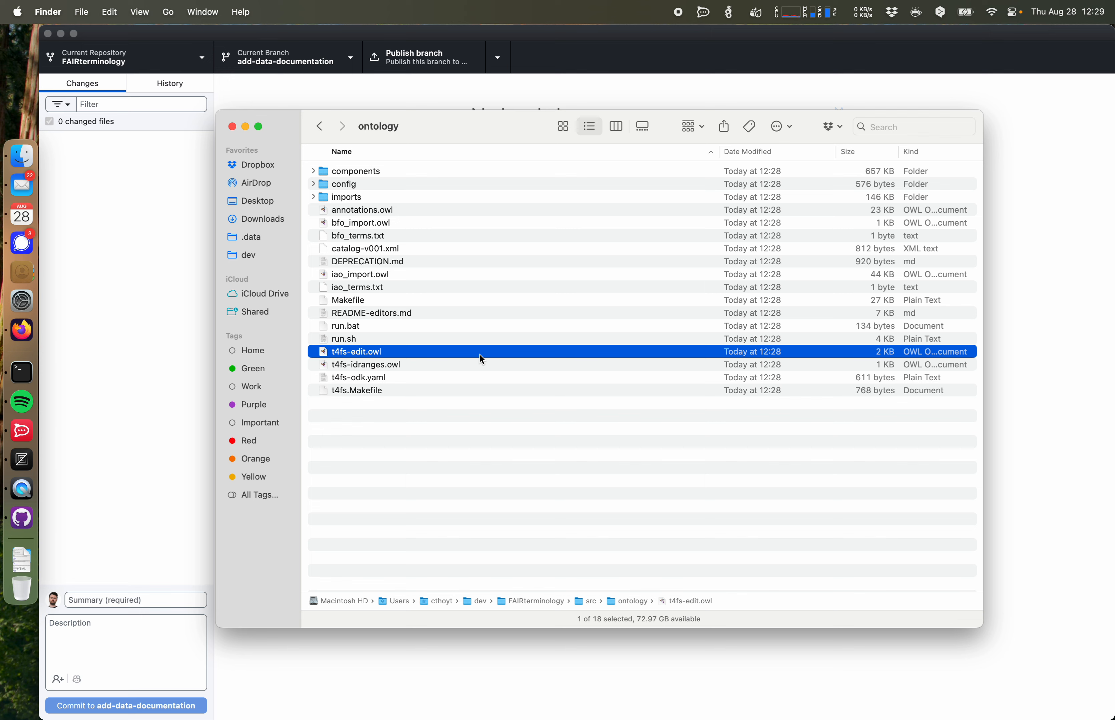
right_click(362, 351)
mouse_move(420, 375)
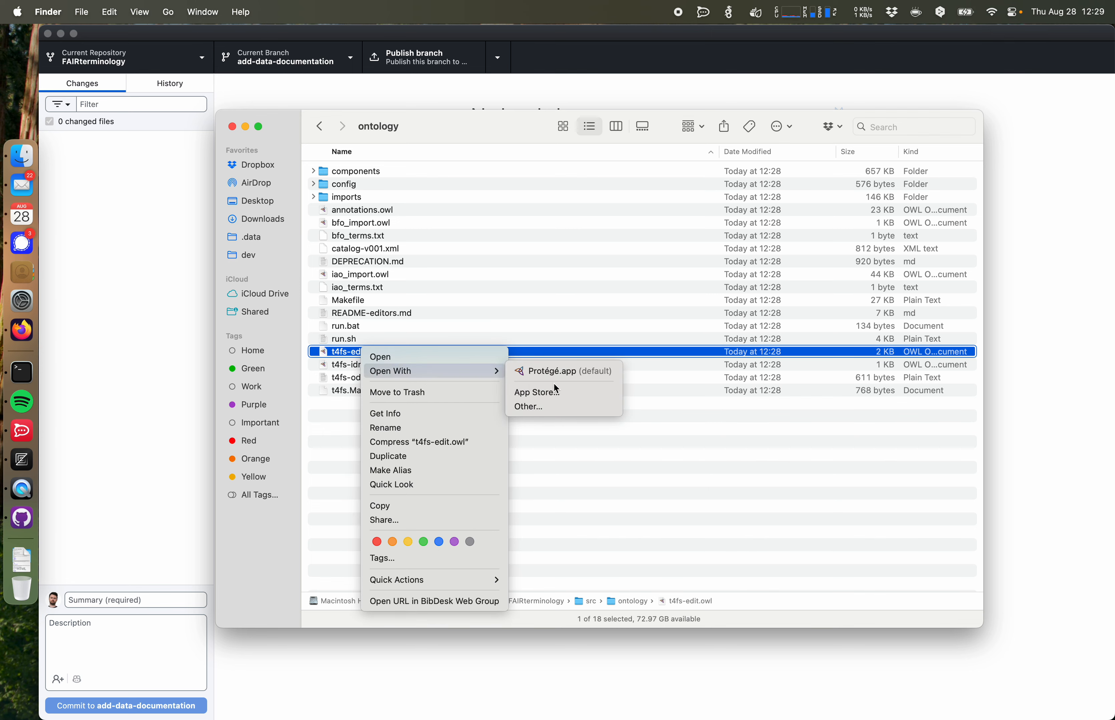
left_click(551, 372)
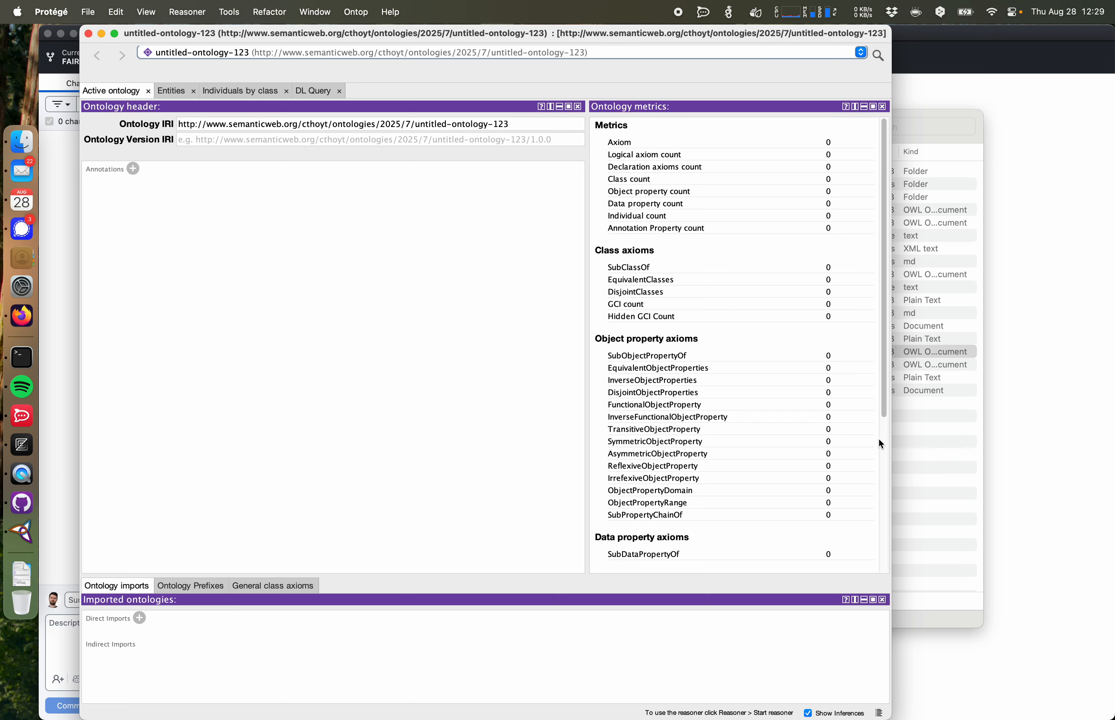
left_click(916, 437)
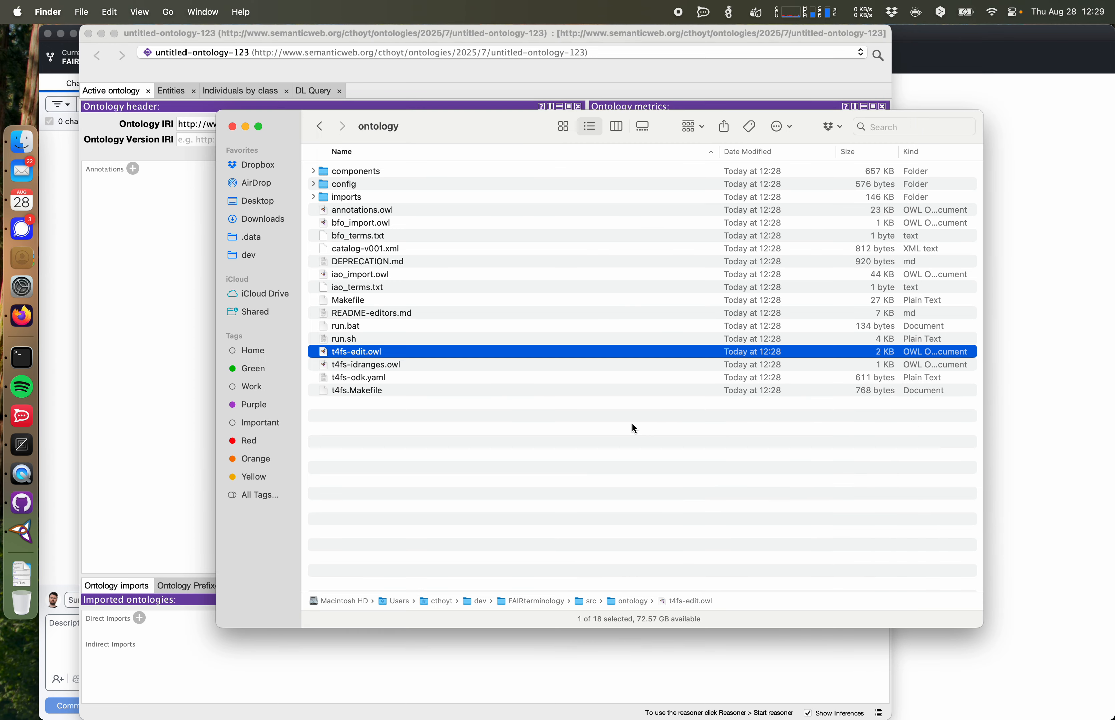
double_click(361, 351)
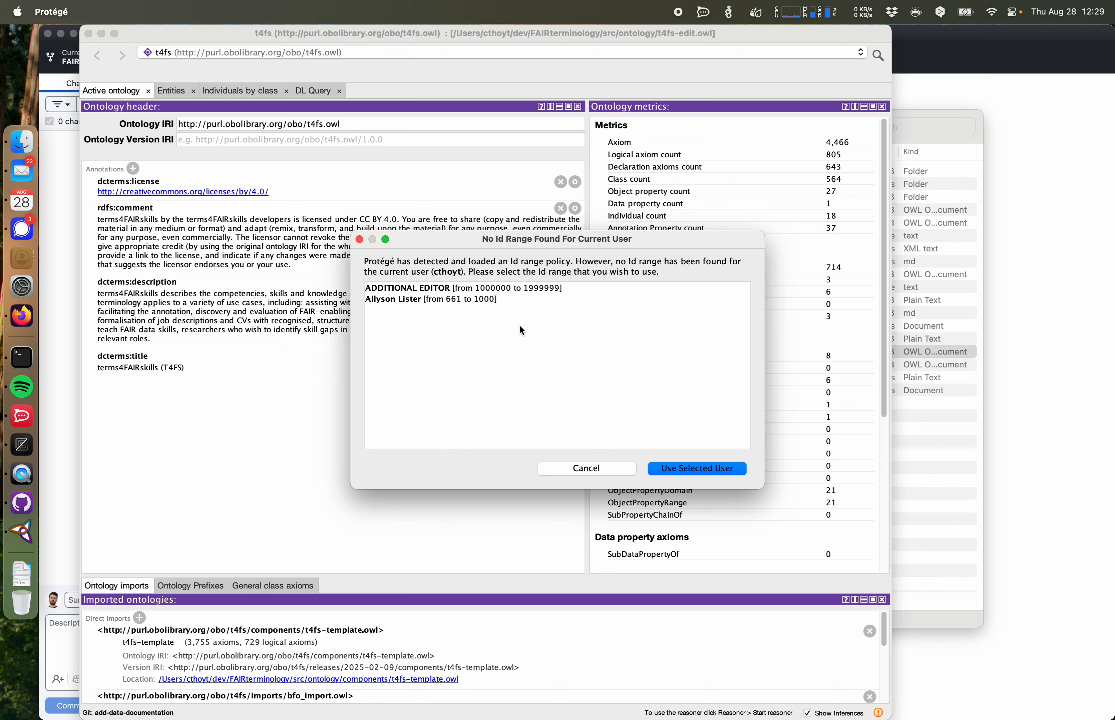
Step: Use the ADDITIONAL EDITOR ID range for the current user
left_click(547, 289)
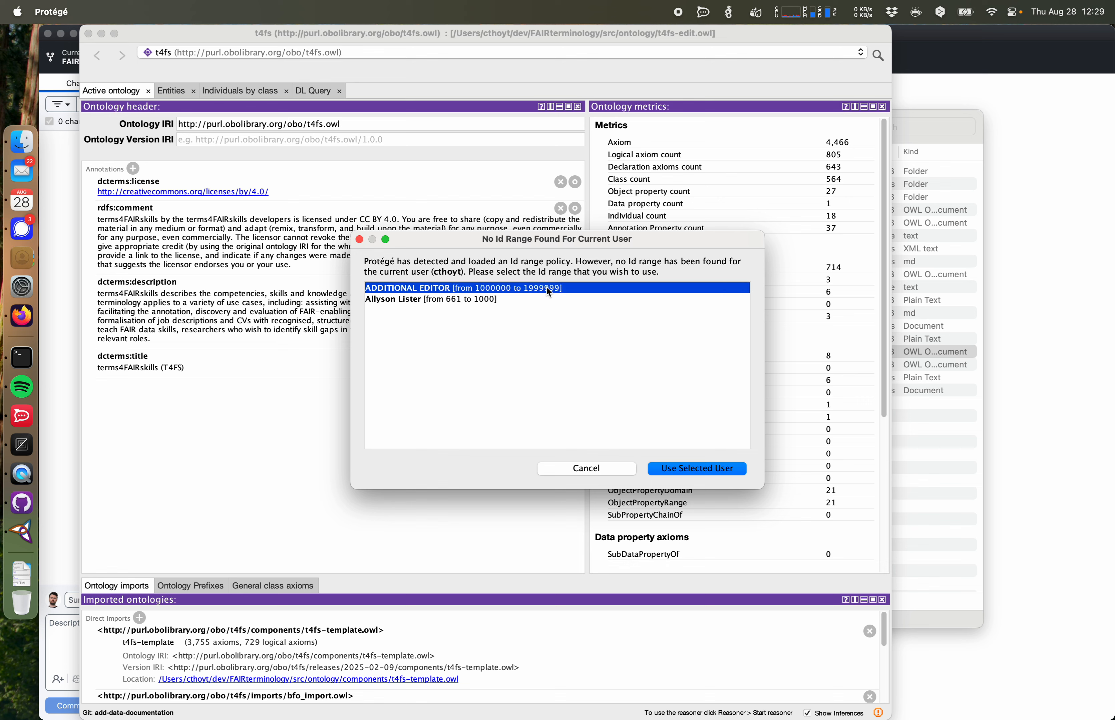
left_click(680, 473)
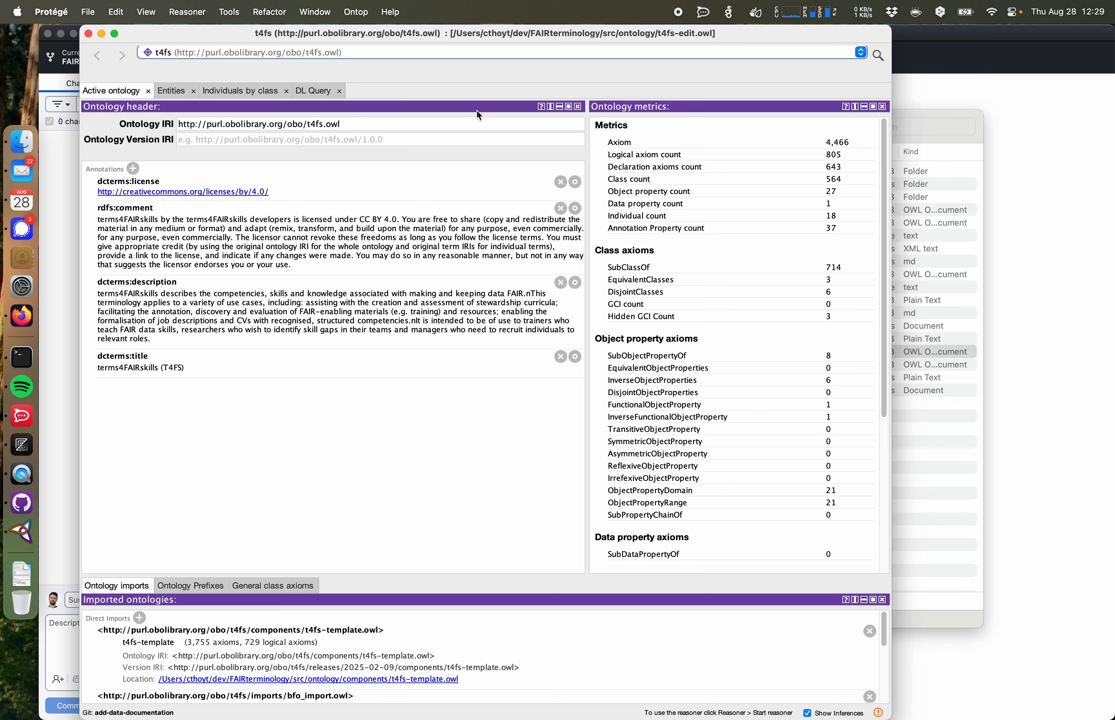
Step: Search the ontology for curation and go to the curation class
left_click(878, 55)
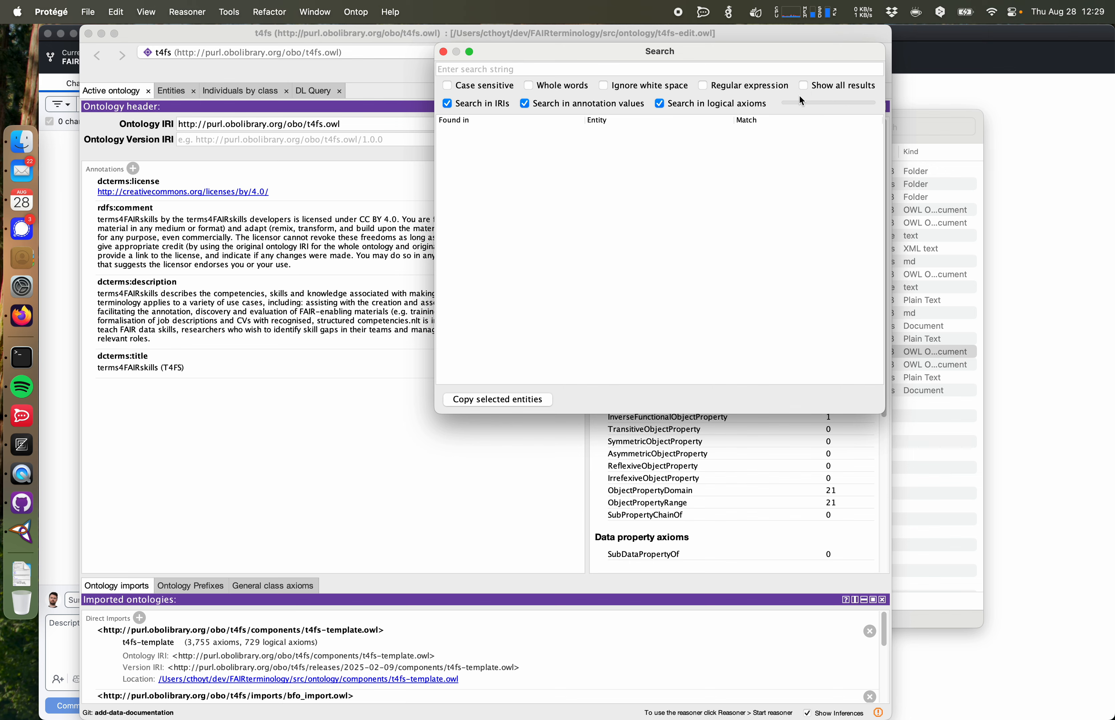
type("cu")
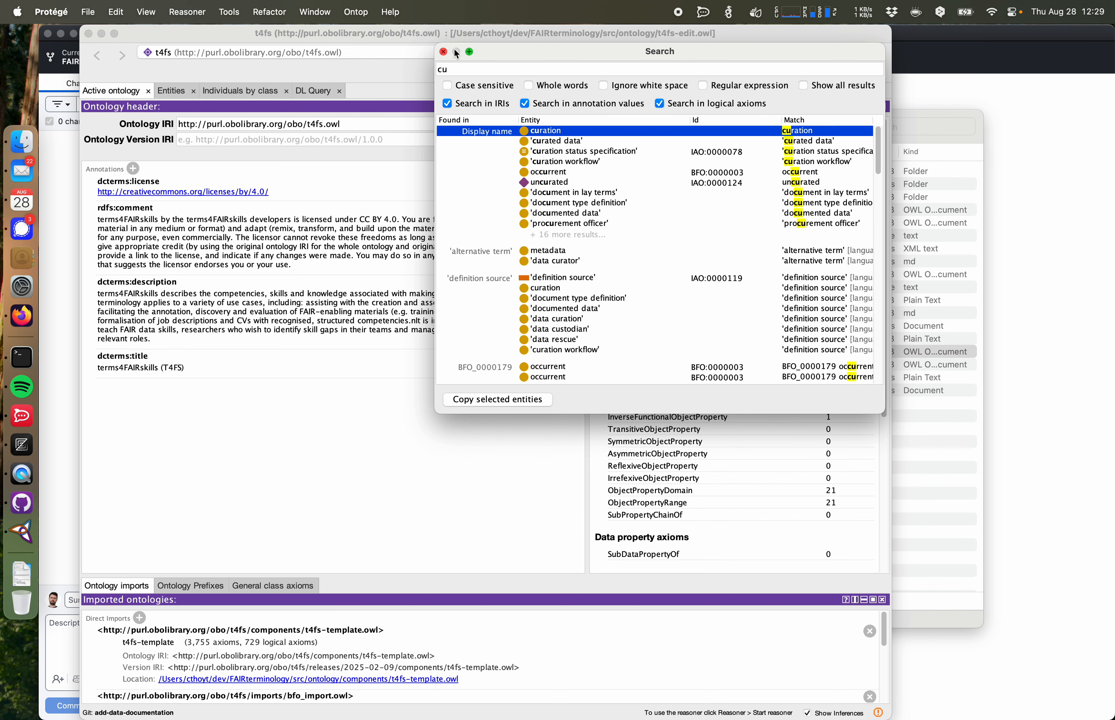
left_click(447, 51)
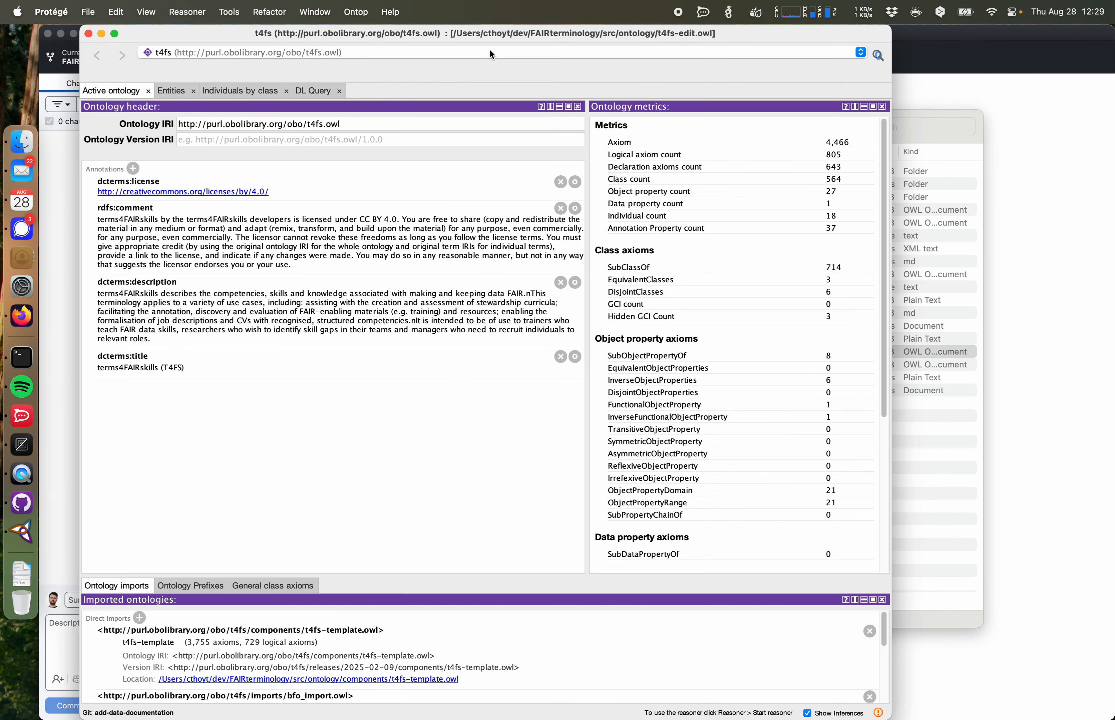
left_click(877, 54)
type("curation")
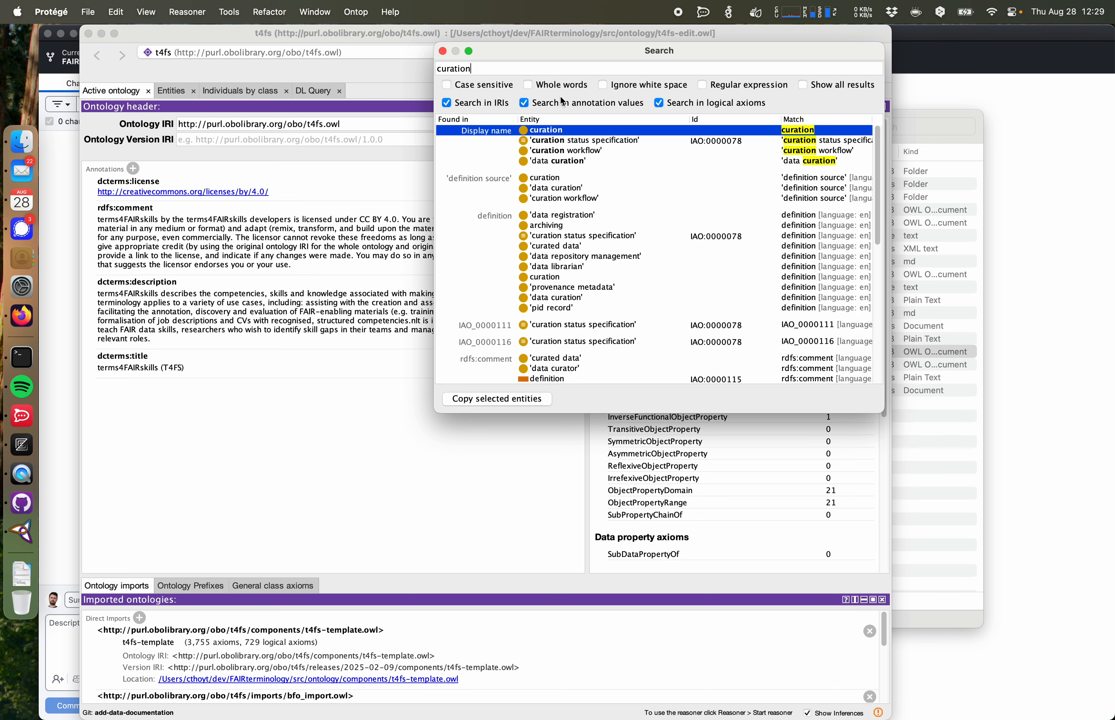
double_click(552, 135)
left_click(442, 51)
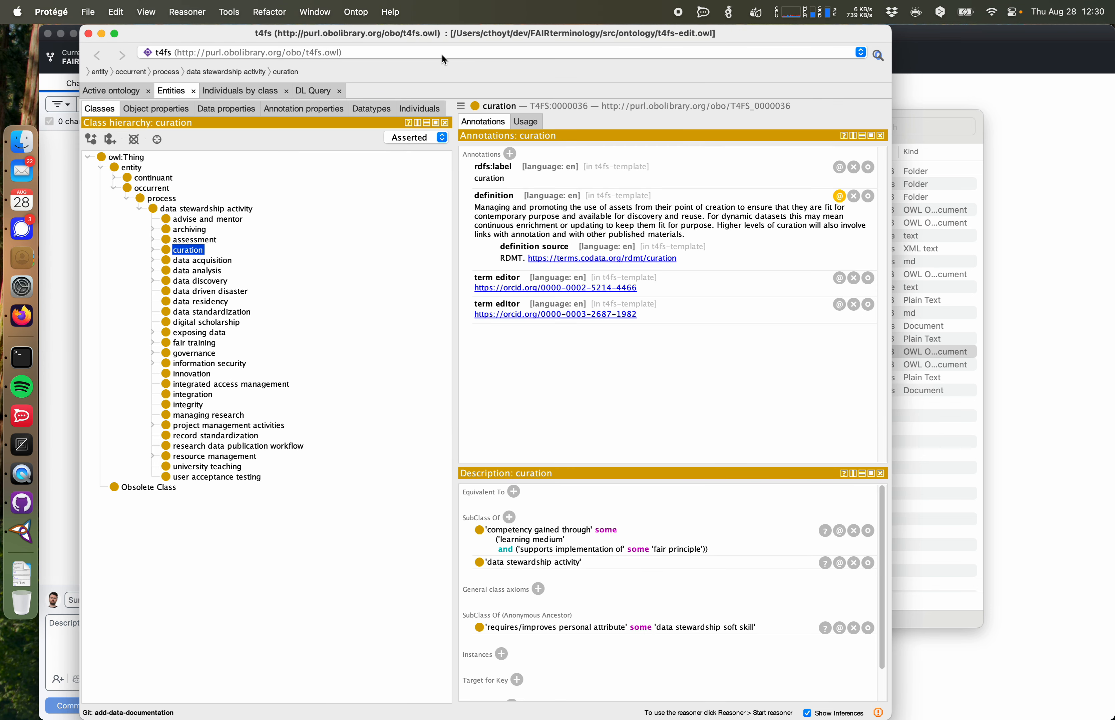
Step: Create a new subclass of curation named data documentation
double_click(193, 252)
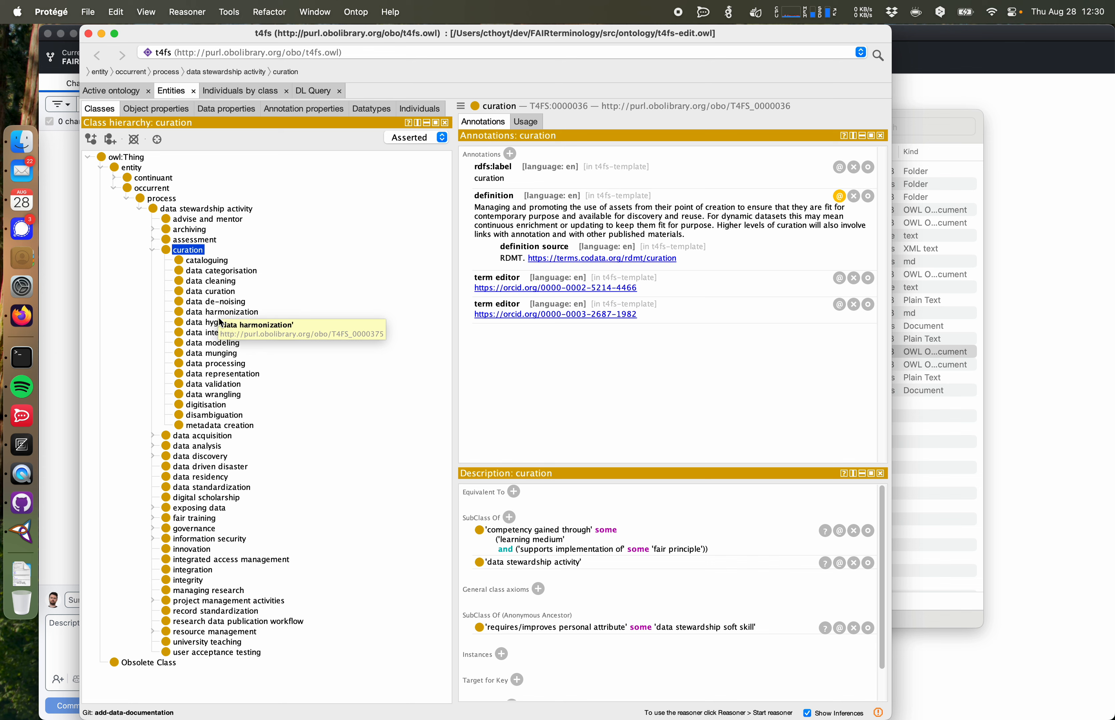
right_click(197, 255)
left_click(223, 264)
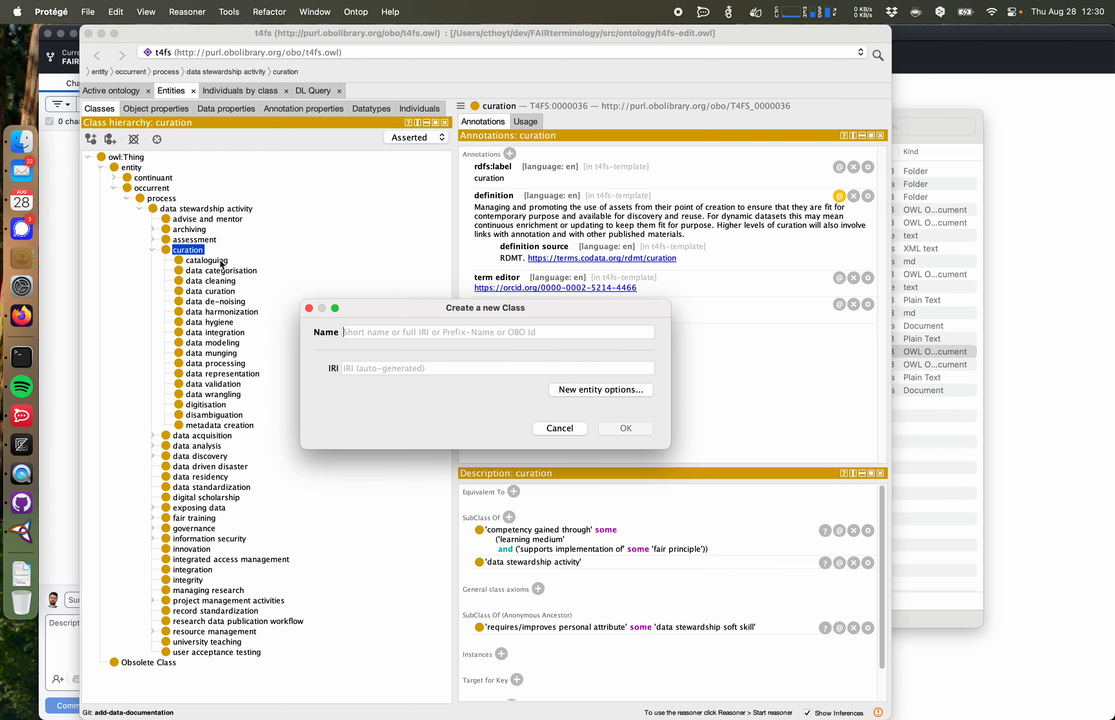
type("data ")
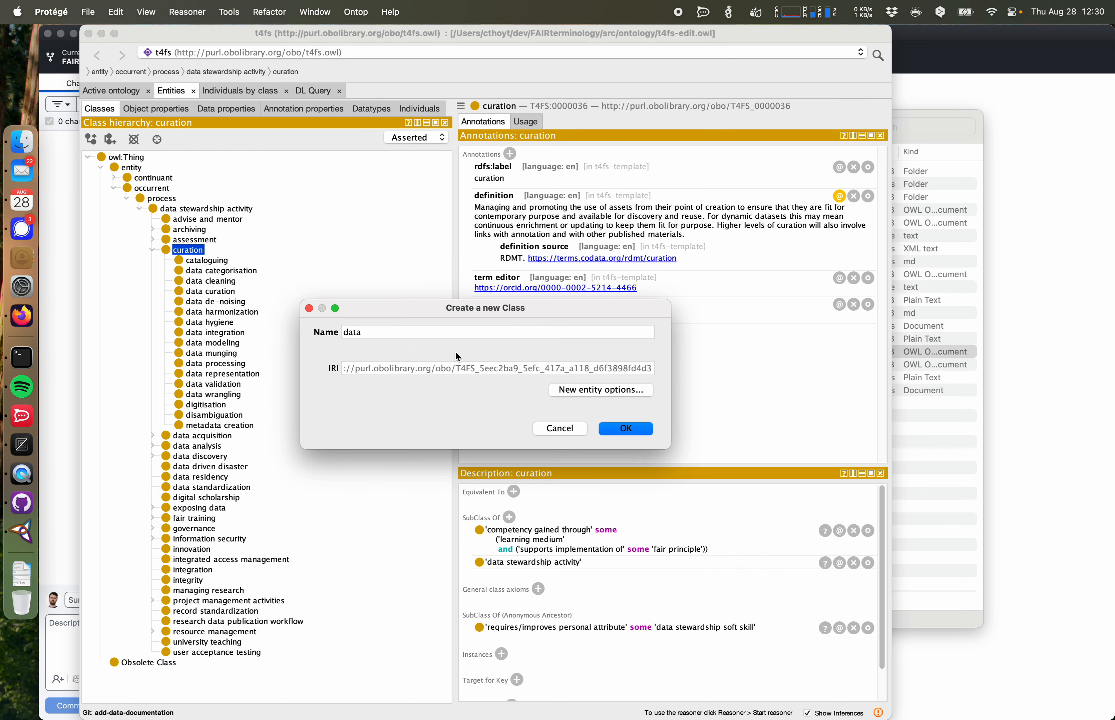
type("documentation")
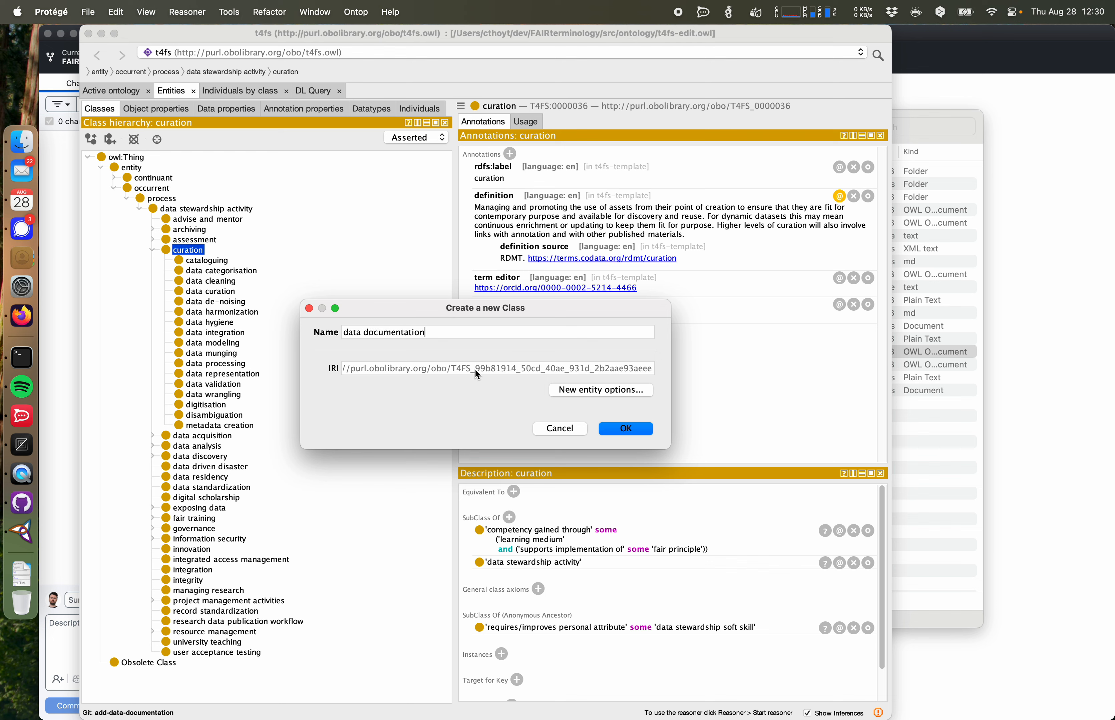
left_click(628, 431)
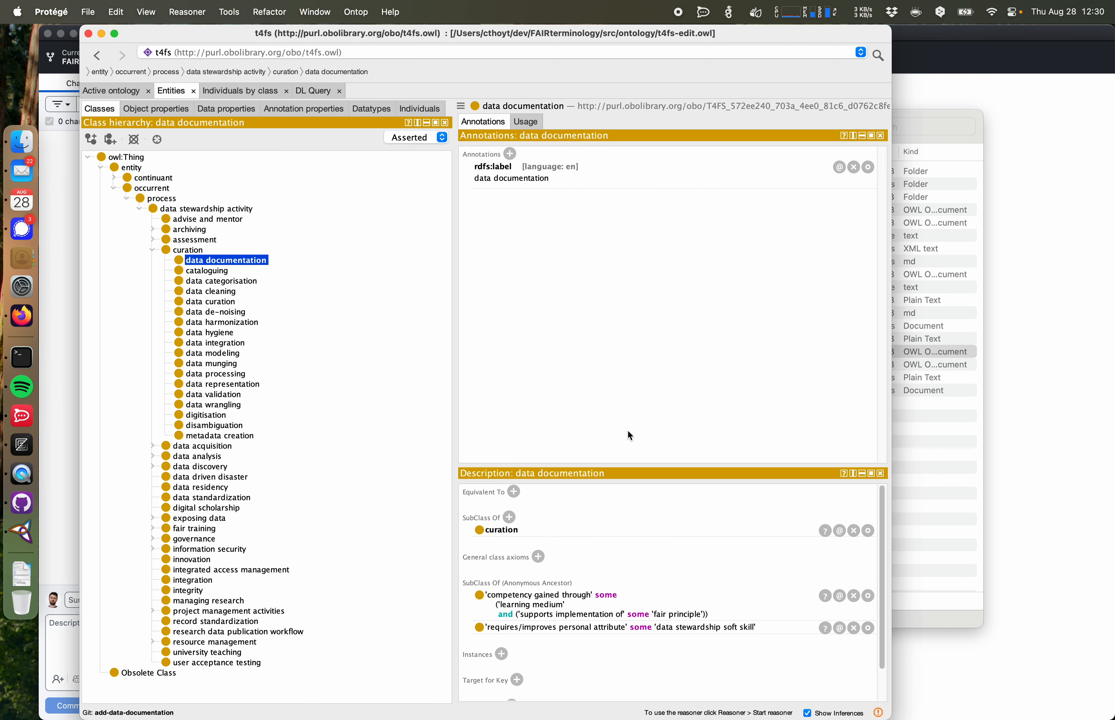
Step: Browse the other subclasses of curation to review their annotations
left_click(544, 181)
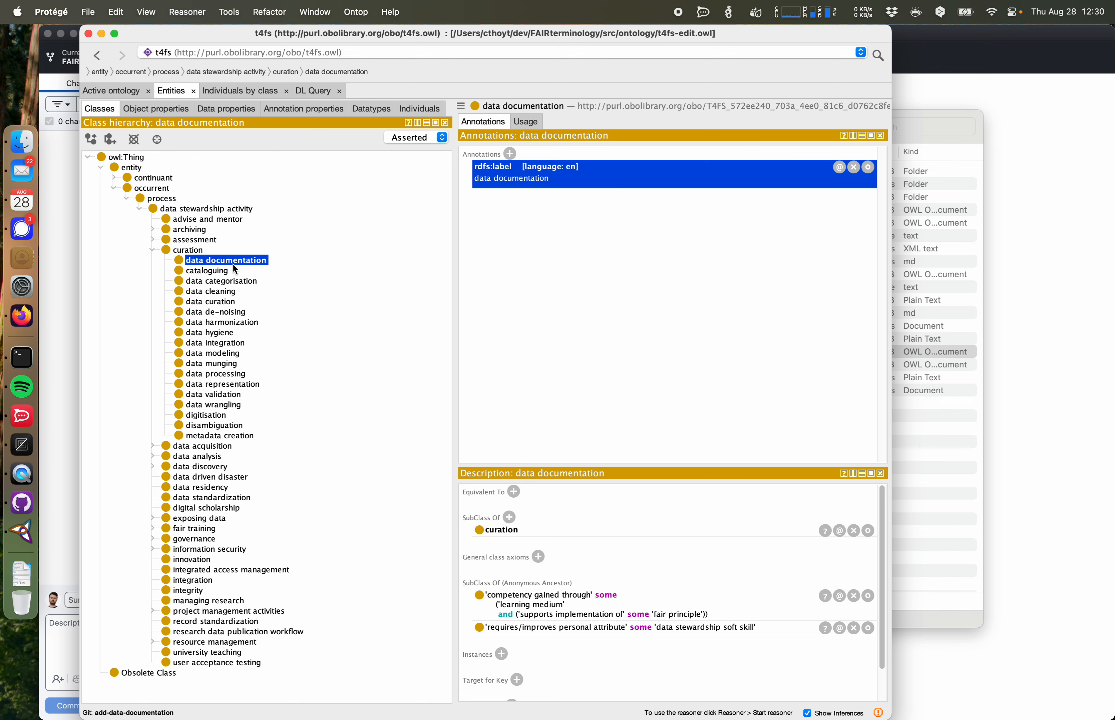
left_click(222, 271)
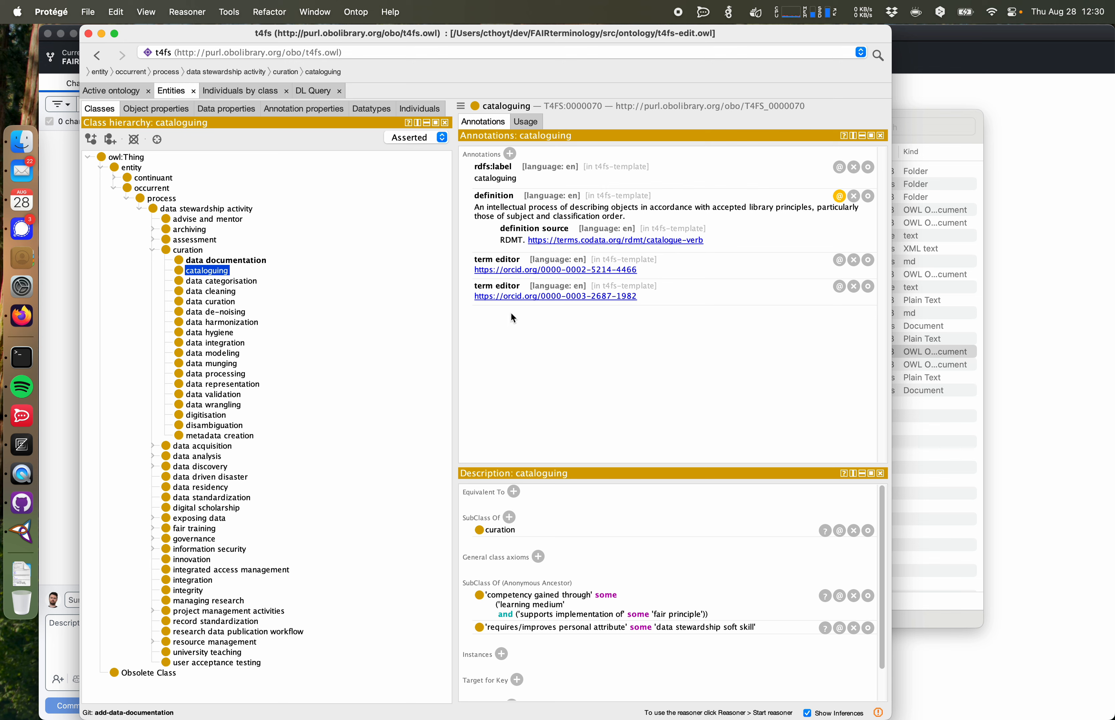
key("Down")
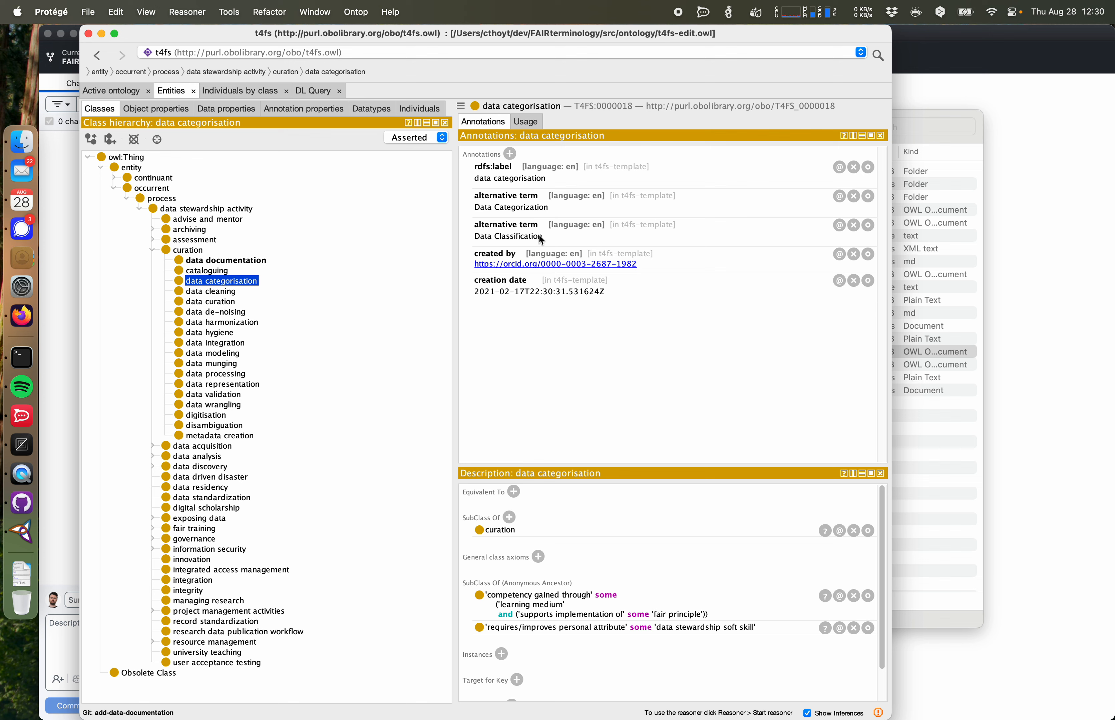
key("Down")
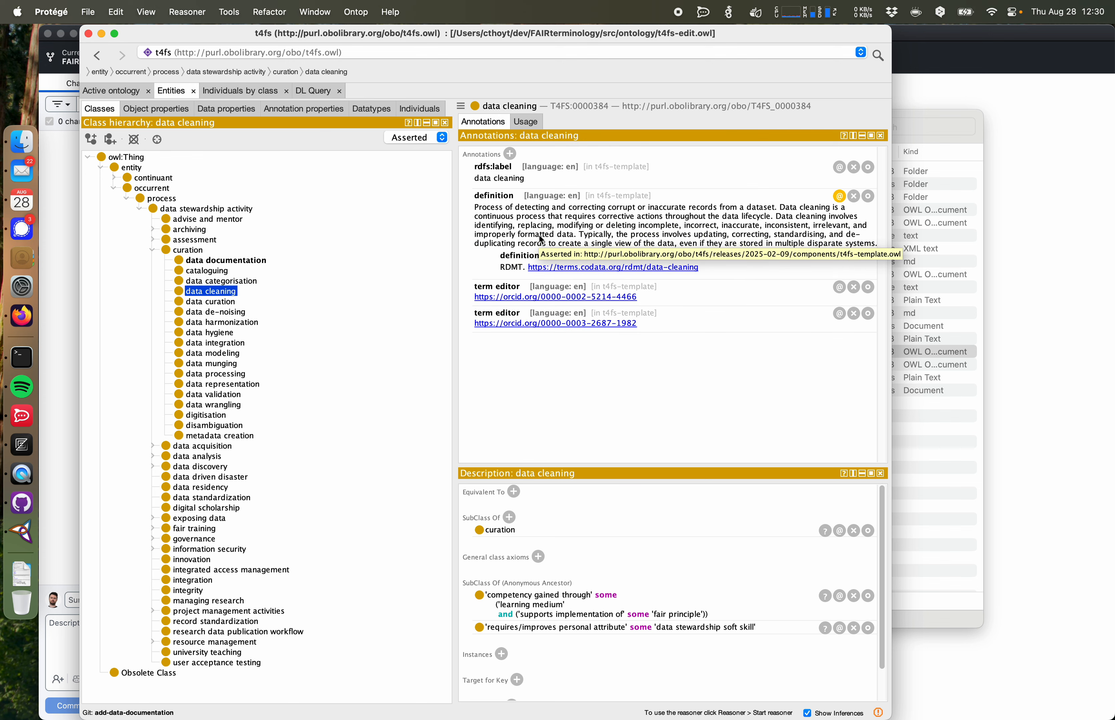
key("Down")
key("Down")
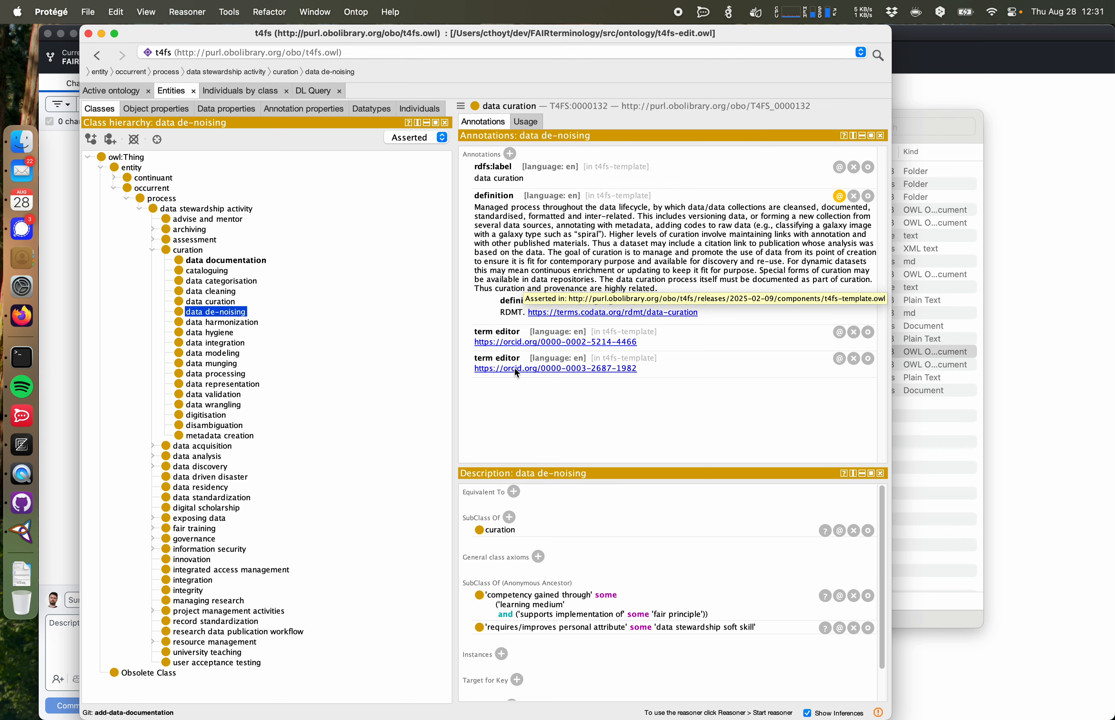
key("Down")
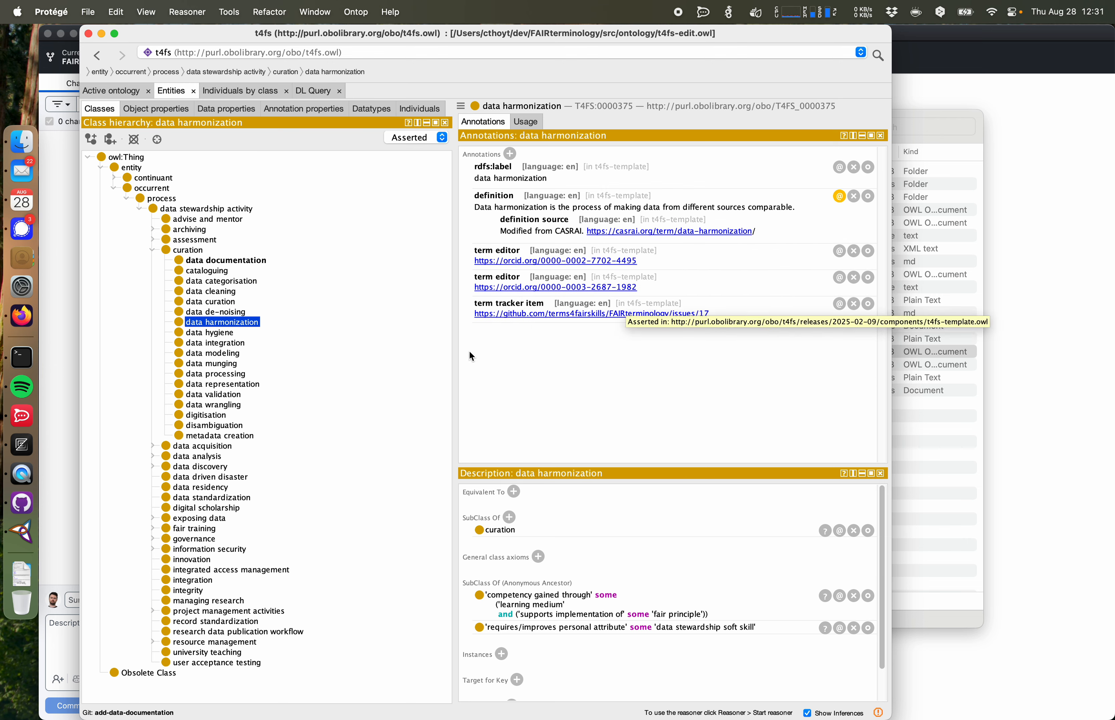
key("Down")
key("Down")
key("Down")
key("Down")
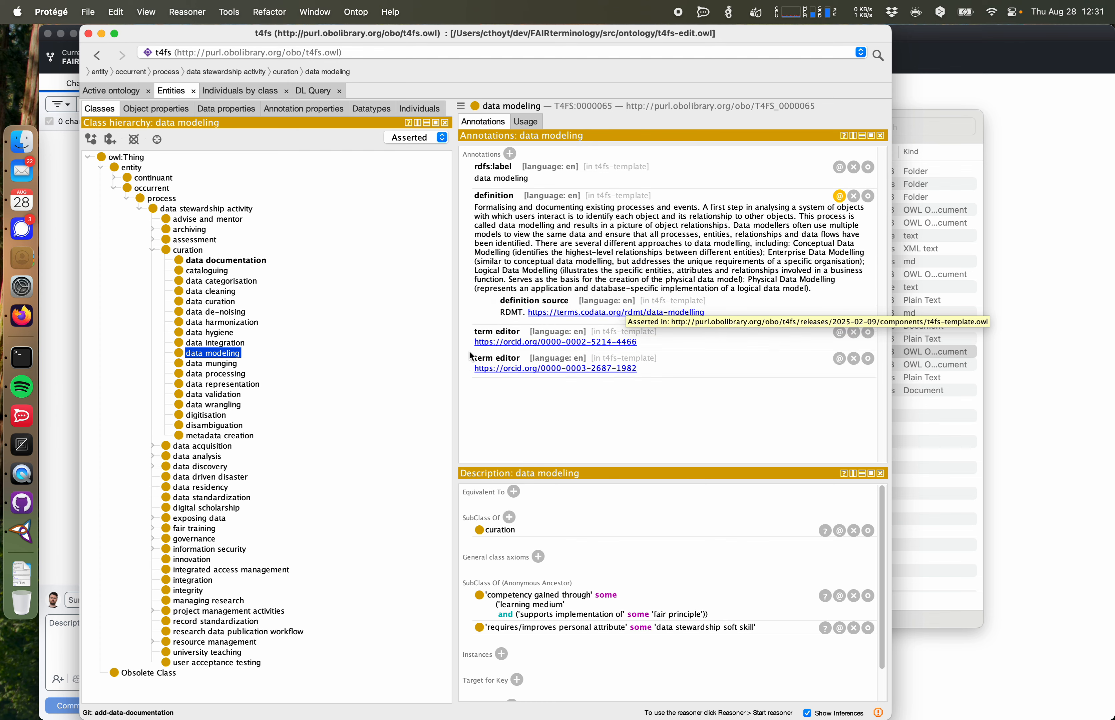
key("Down")
key("Down")
key("Down")
key("Down")
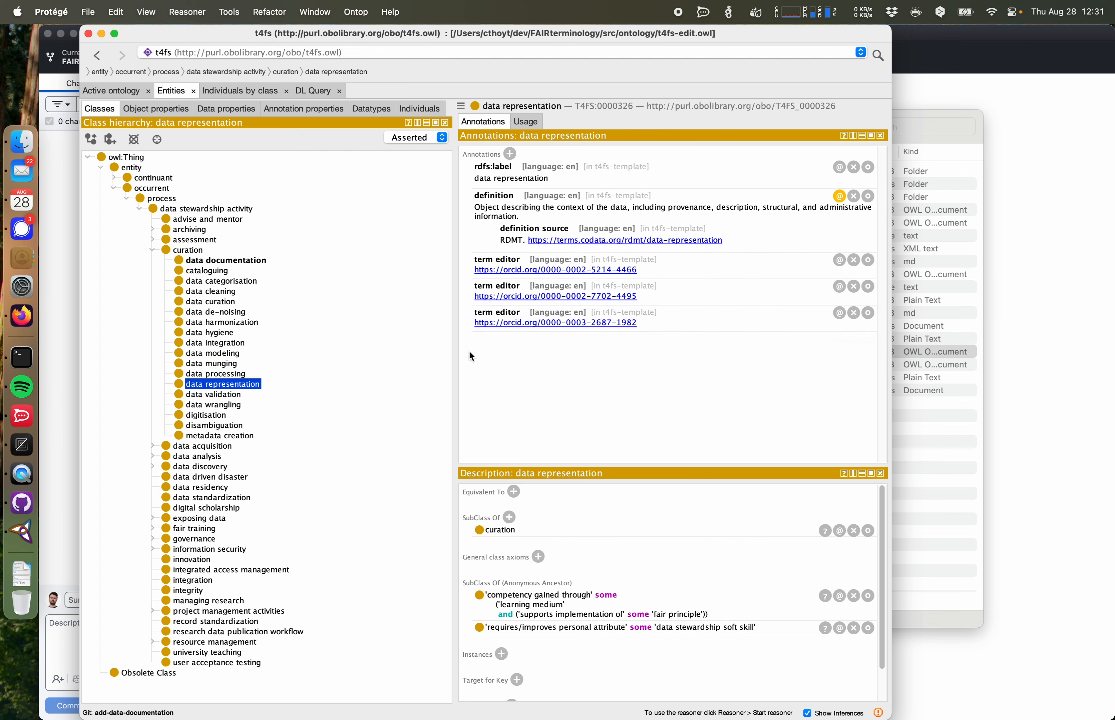
key("Up")
key("Up")
key("Up")
key("Up")
key("Up")
key("Up")
key("Up")
key("Up")
key("Up")
key("Up")
key("Up")
key("Up")
key("Up")
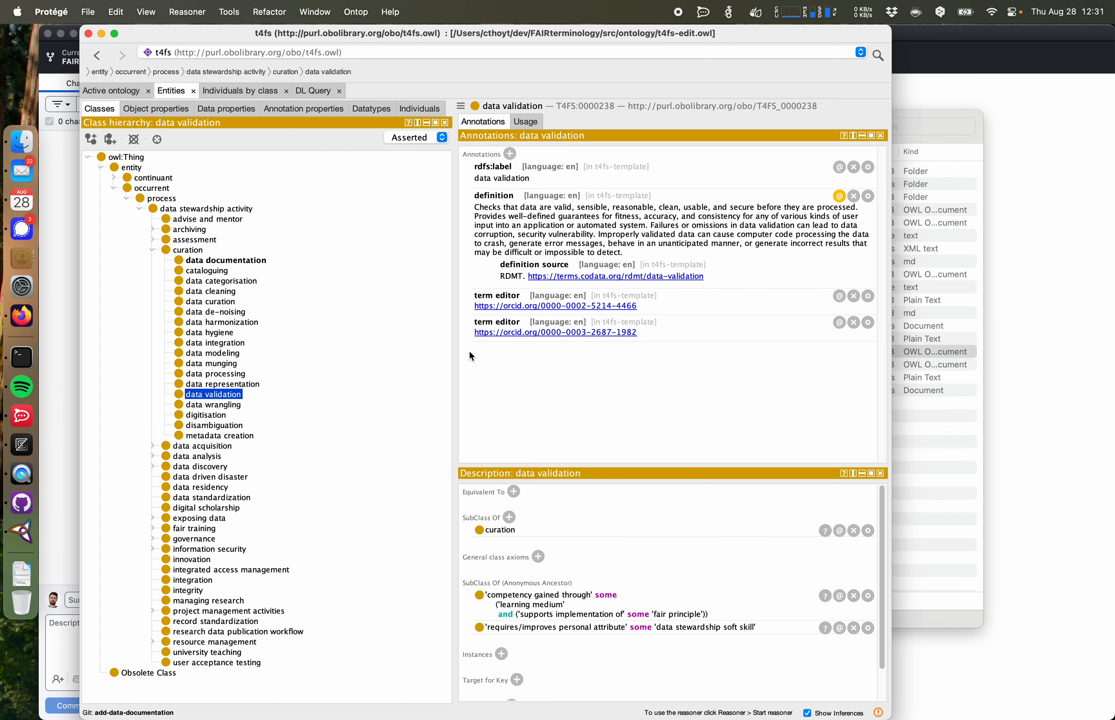
key("Up")
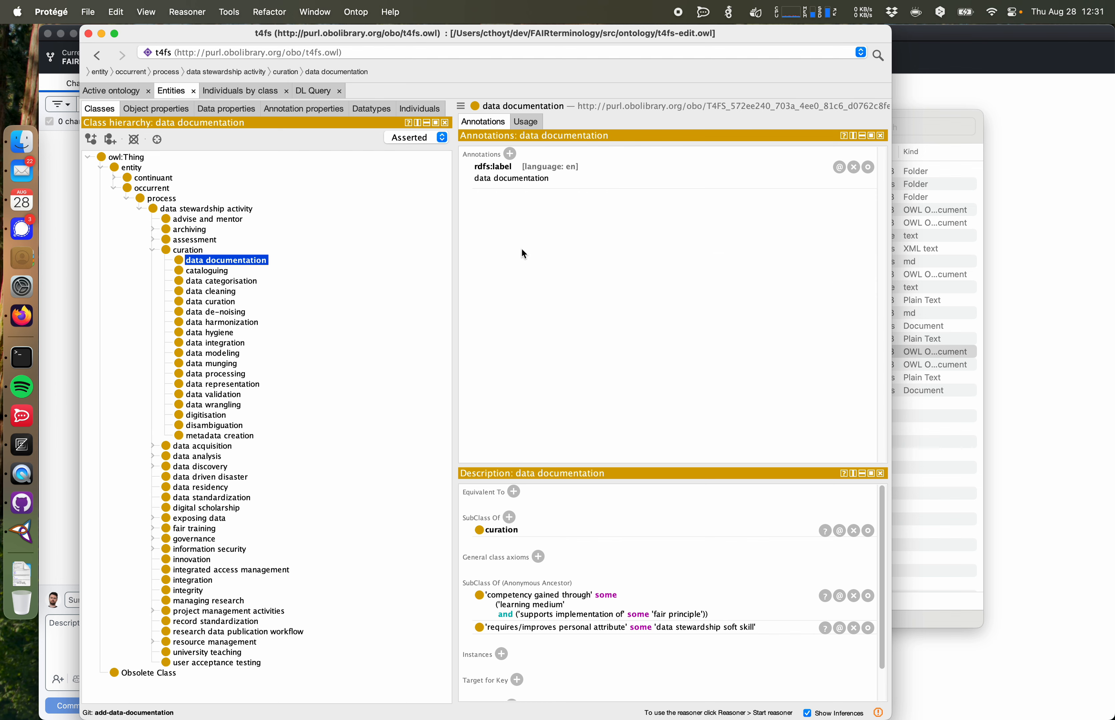
Step: Add a term tracker item annotation to data documentation holding the URL of GitHub issue 35 copied from the browser
left_click(510, 155)
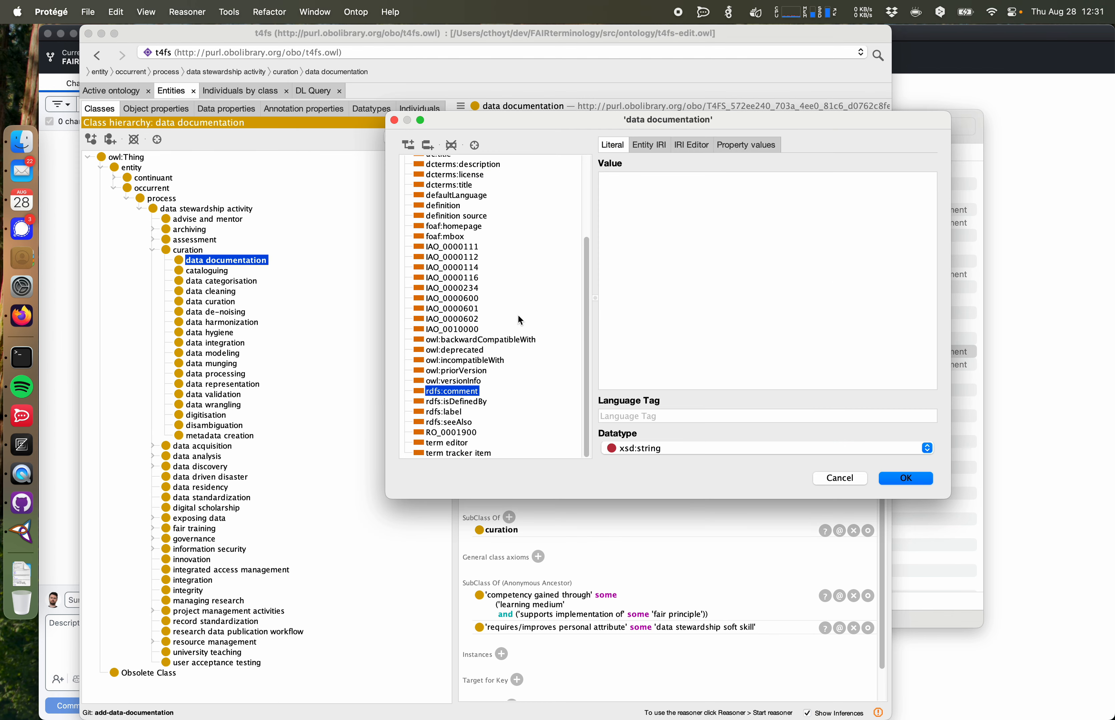
left_click(458, 453)
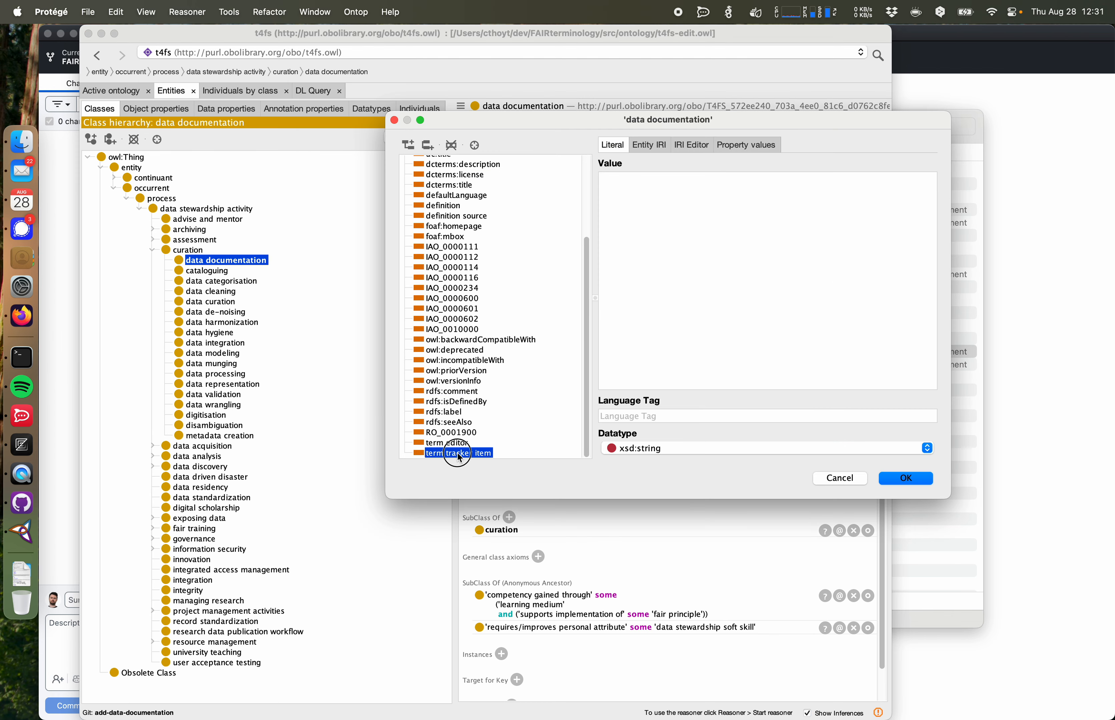
left_click(21, 323)
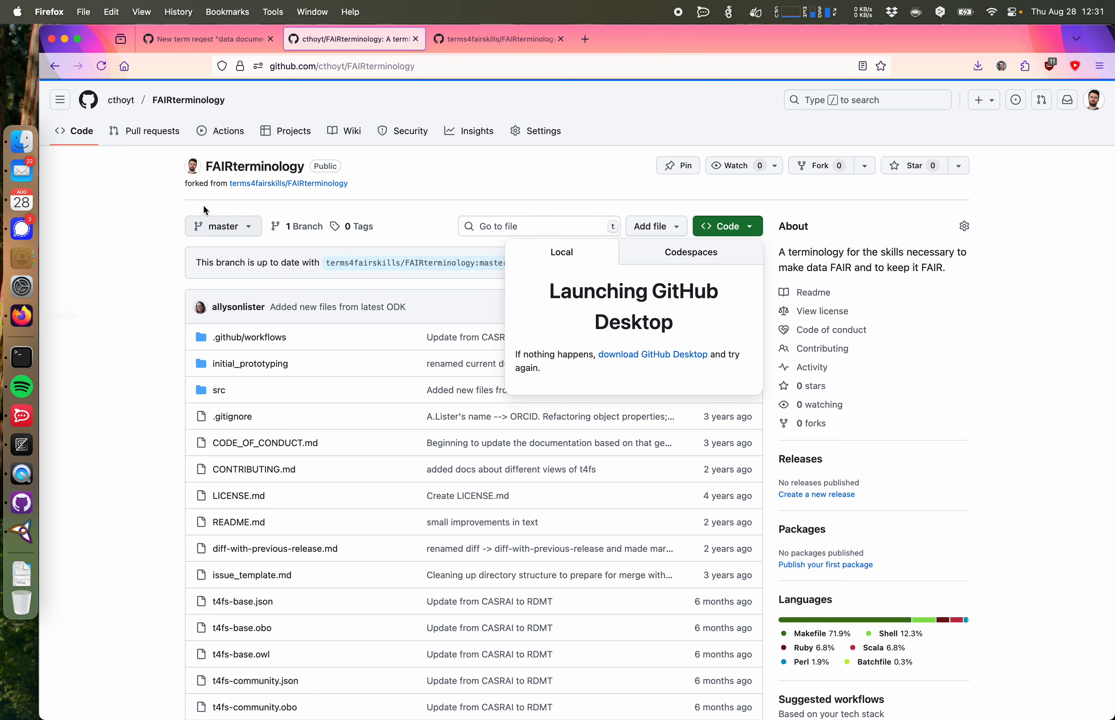
left_click(146, 170)
left_click(202, 45)
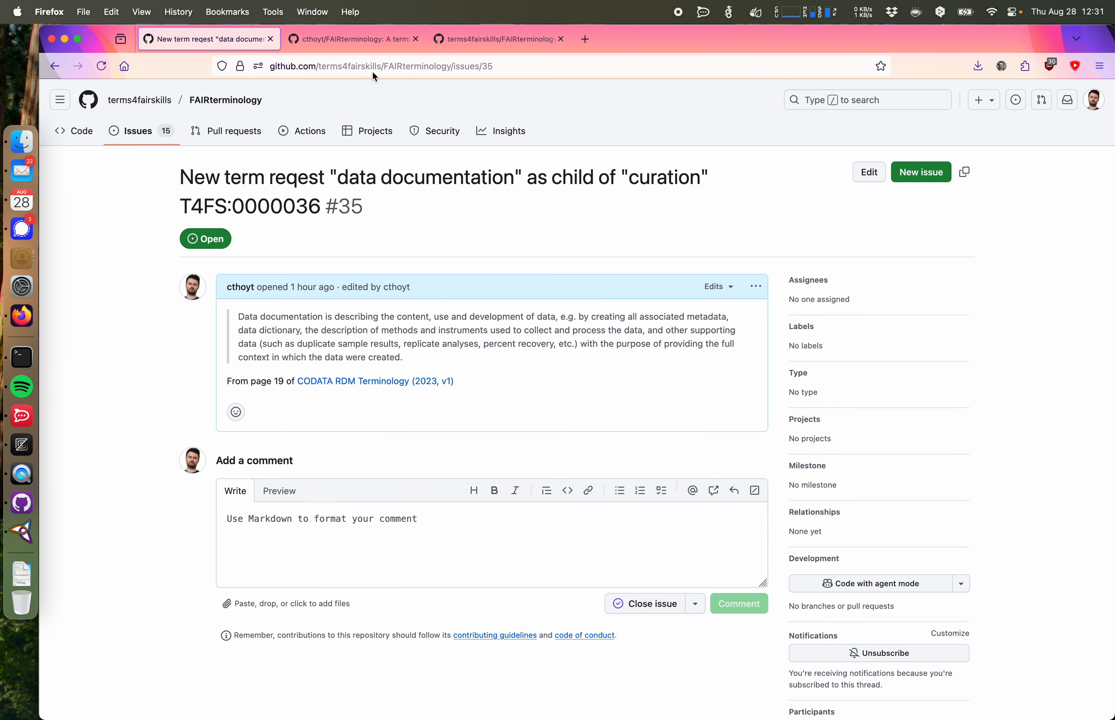
left_click(383, 71)
key("super+c")
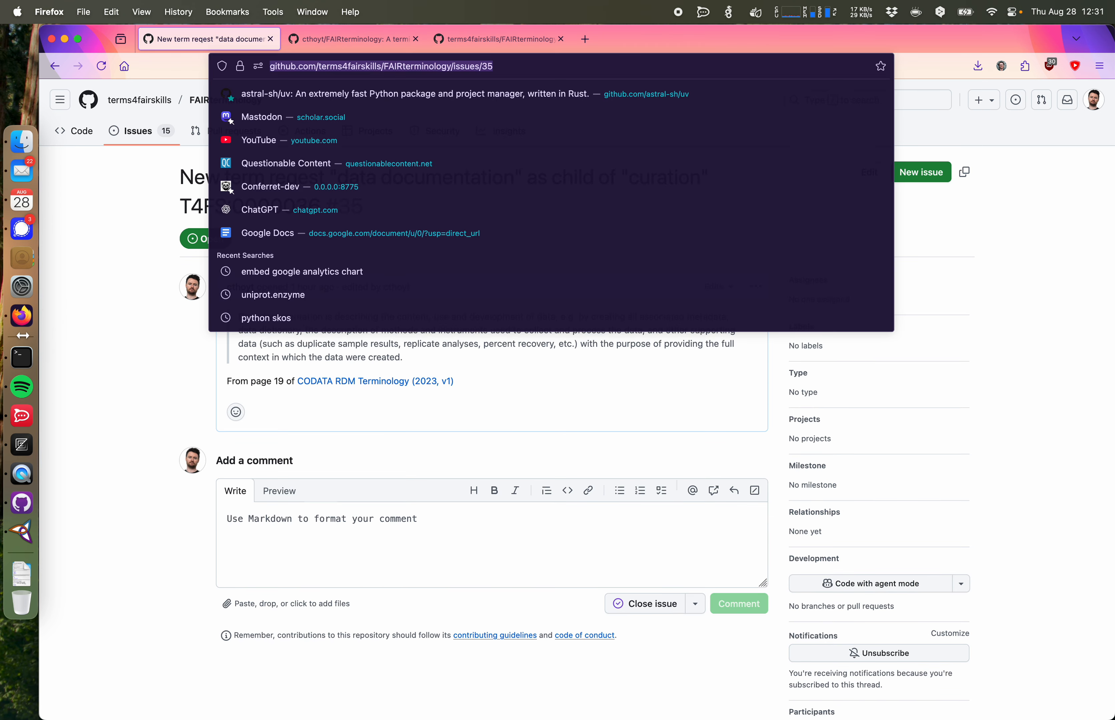
left_click(24, 532)
left_click(688, 279)
key("super+v")
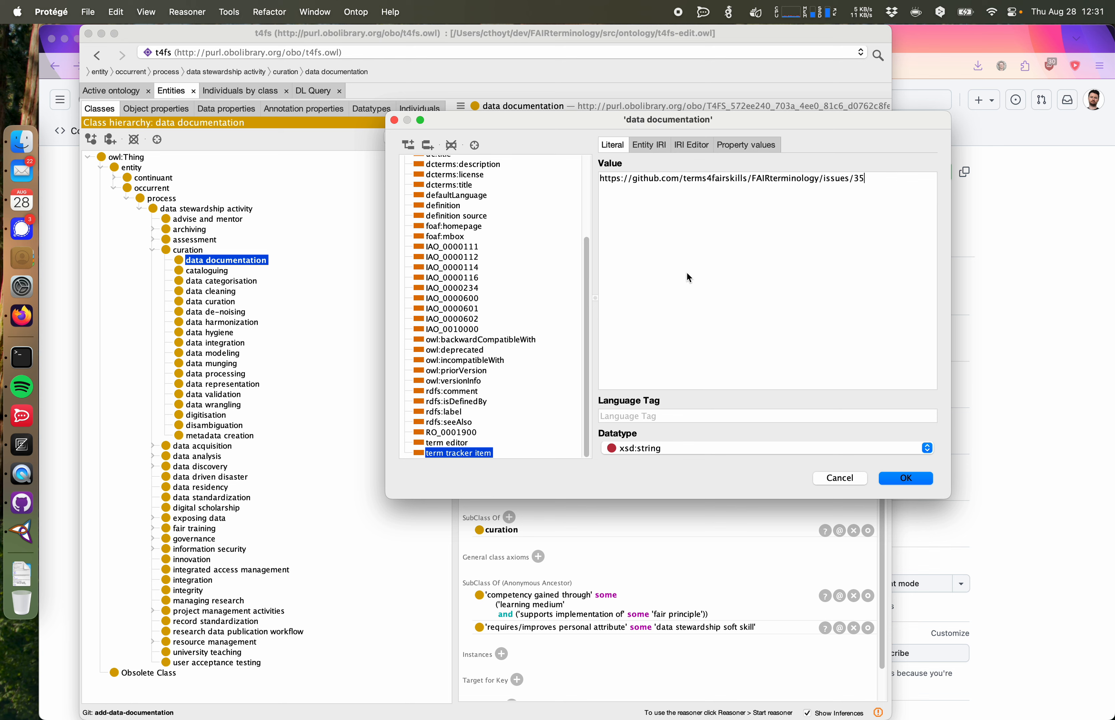
Step: Set the term tracker item value's datatype to xsd:anyURI and confirm the annotation
left_click(678, 450)
scroll(705, 506, "down", 4)
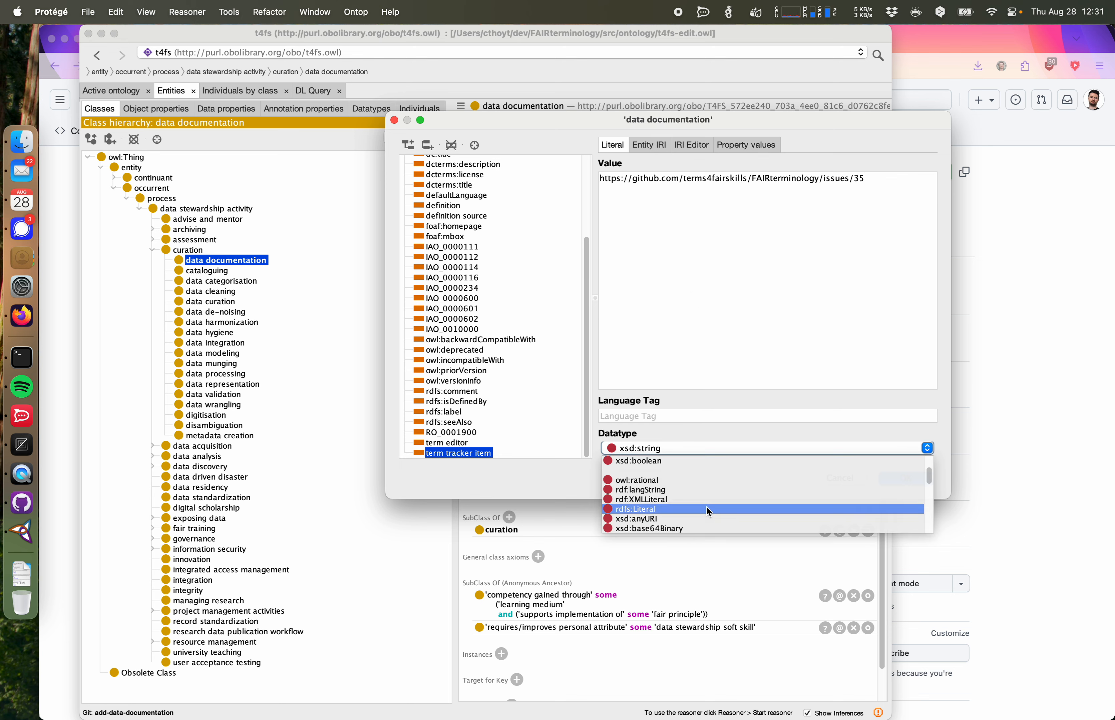
scroll(705, 506, "up", 3)
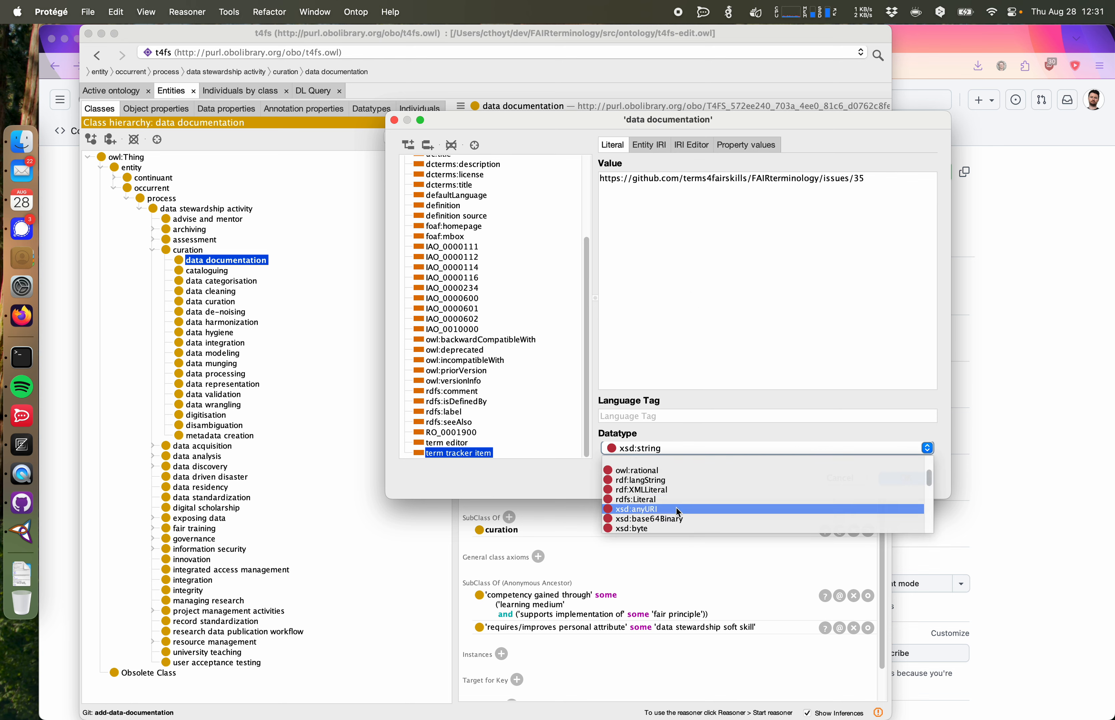
left_click(665, 508)
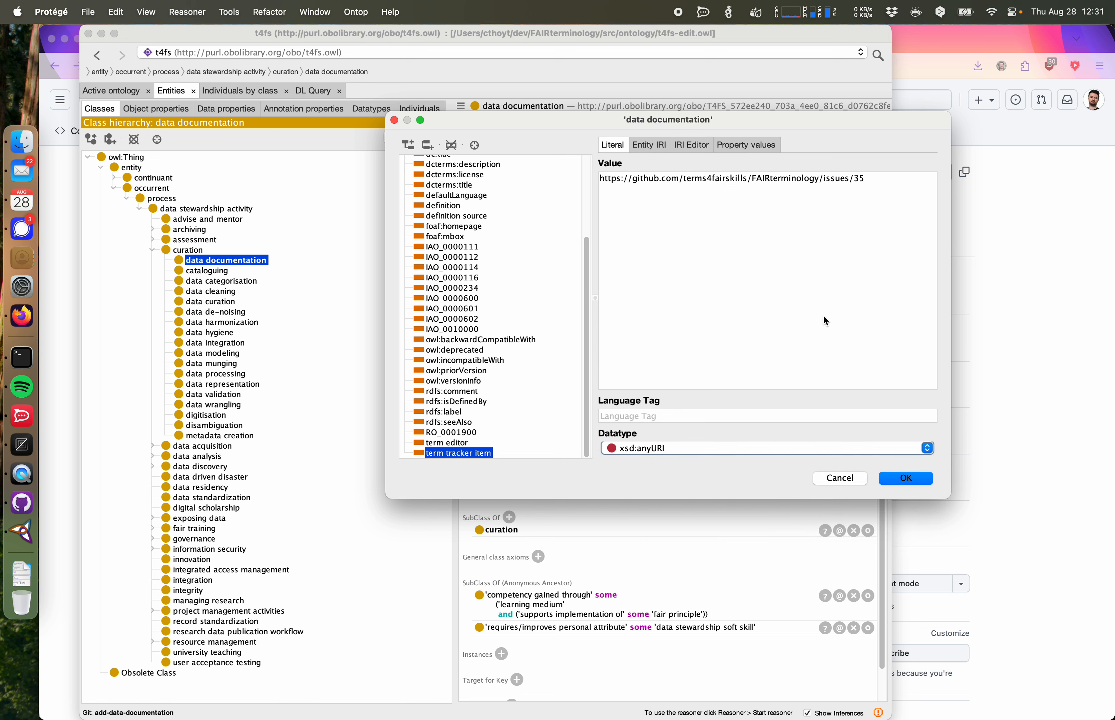
left_click(905, 478)
Step: Start a new annotation on data documentation using the dc:contributor property
left_click(535, 313)
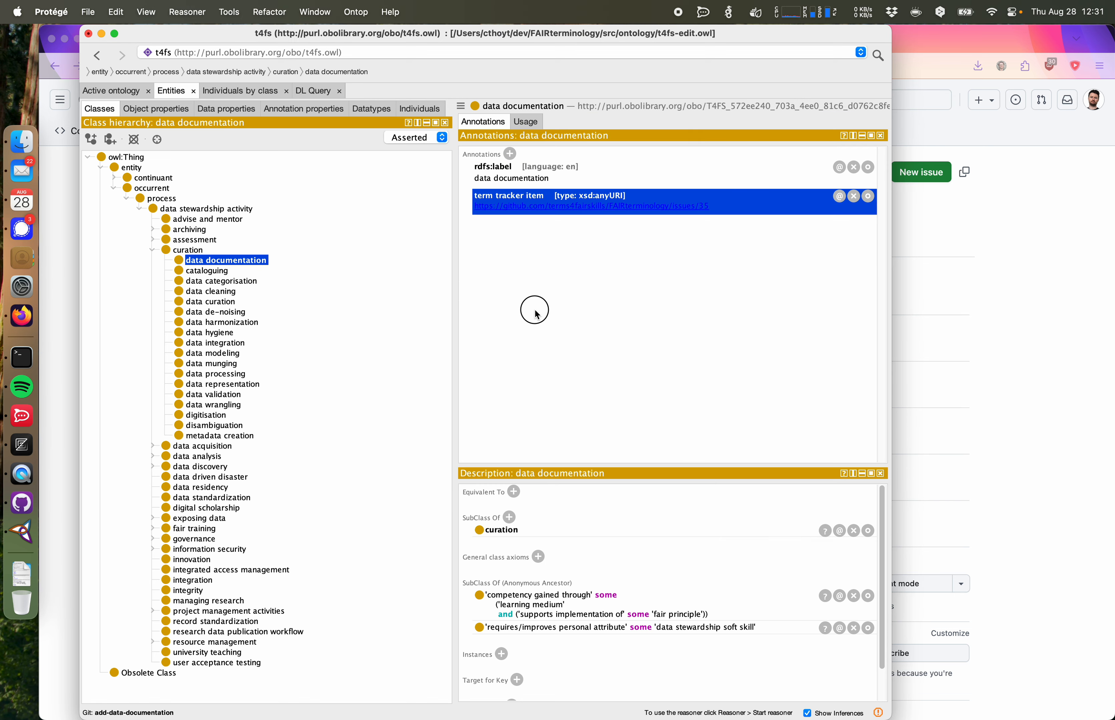
left_click(535, 313)
left_click(834, 475)
left_click(510, 154)
scroll(478, 241, "up", 3)
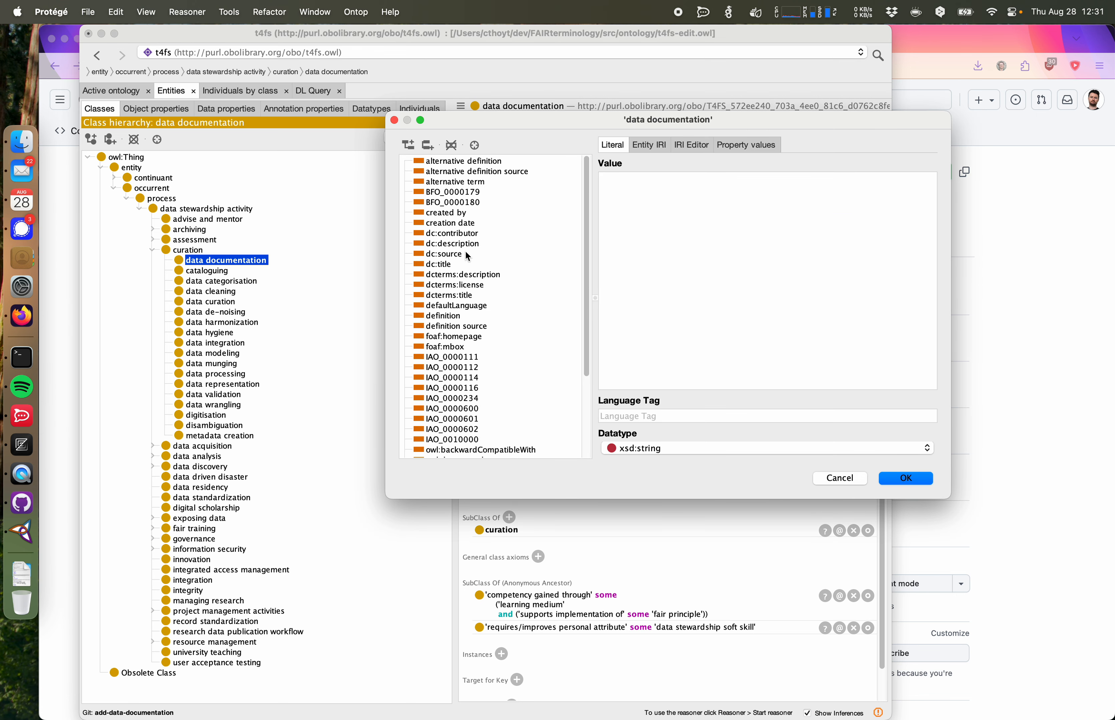
left_click(463, 234)
left_click(1028, 235)
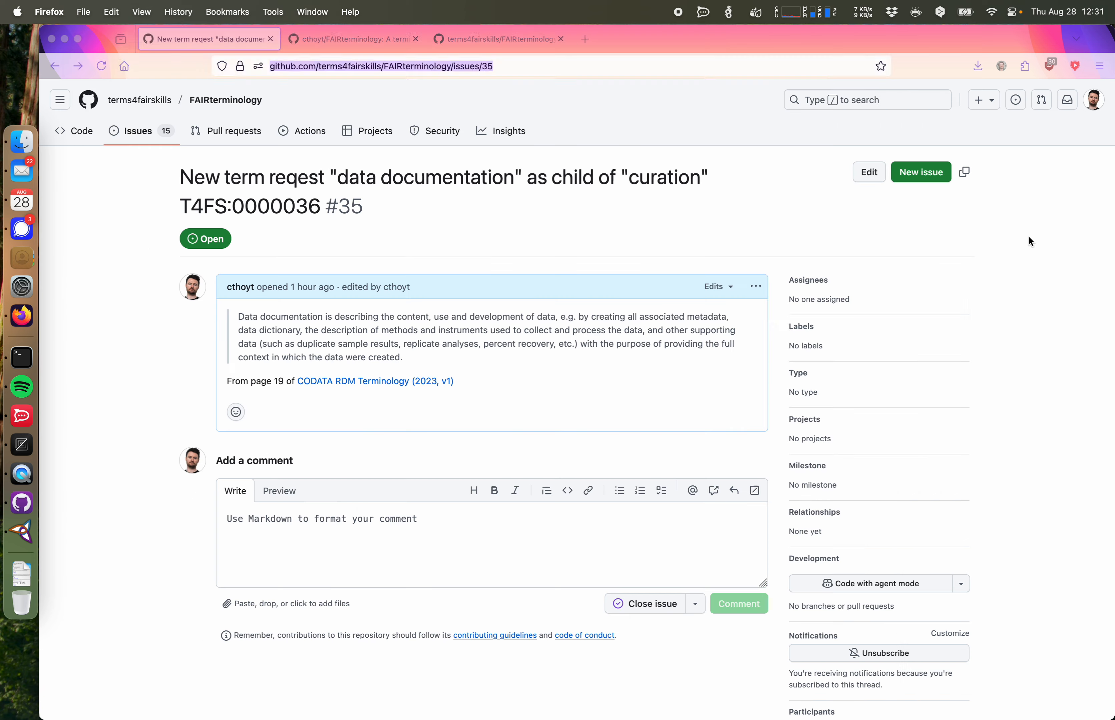
Step: Open the user's ORCID record in a new browser tab and copy its address
key("super+t")
type("orcid.org/")
key("Down")
key("Return")
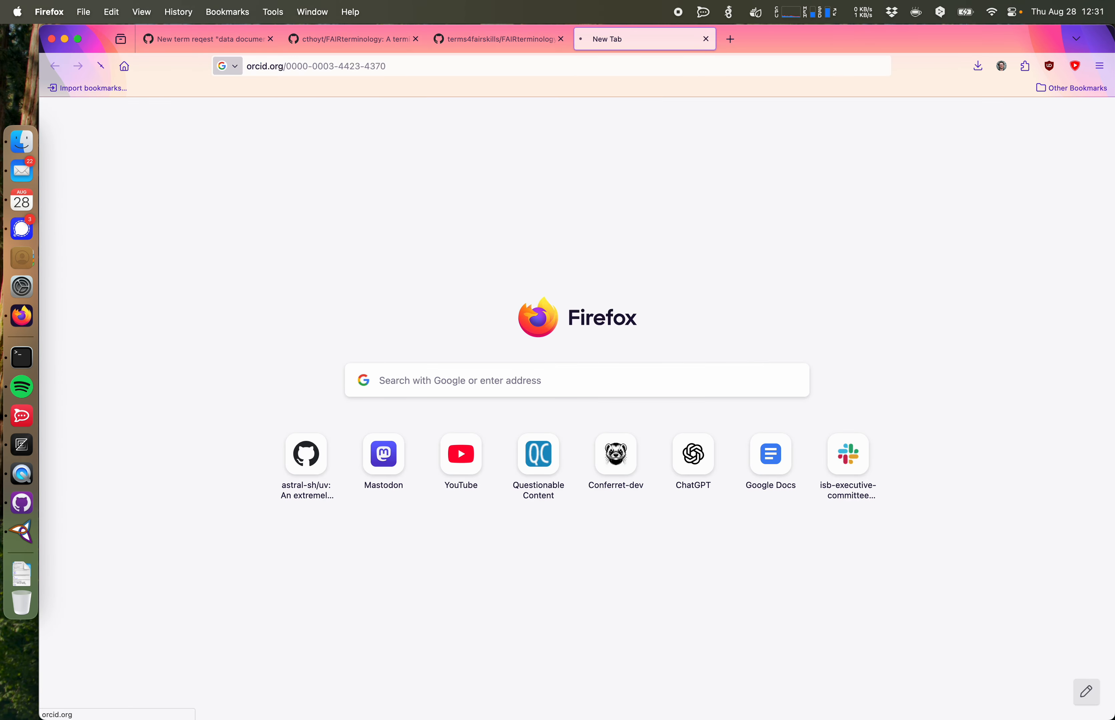
left_click(406, 67)
key("super+c")
Step: Set the dc:contributor annotation's IRI to the copied ORCID address and confirm
left_click(21, 534)
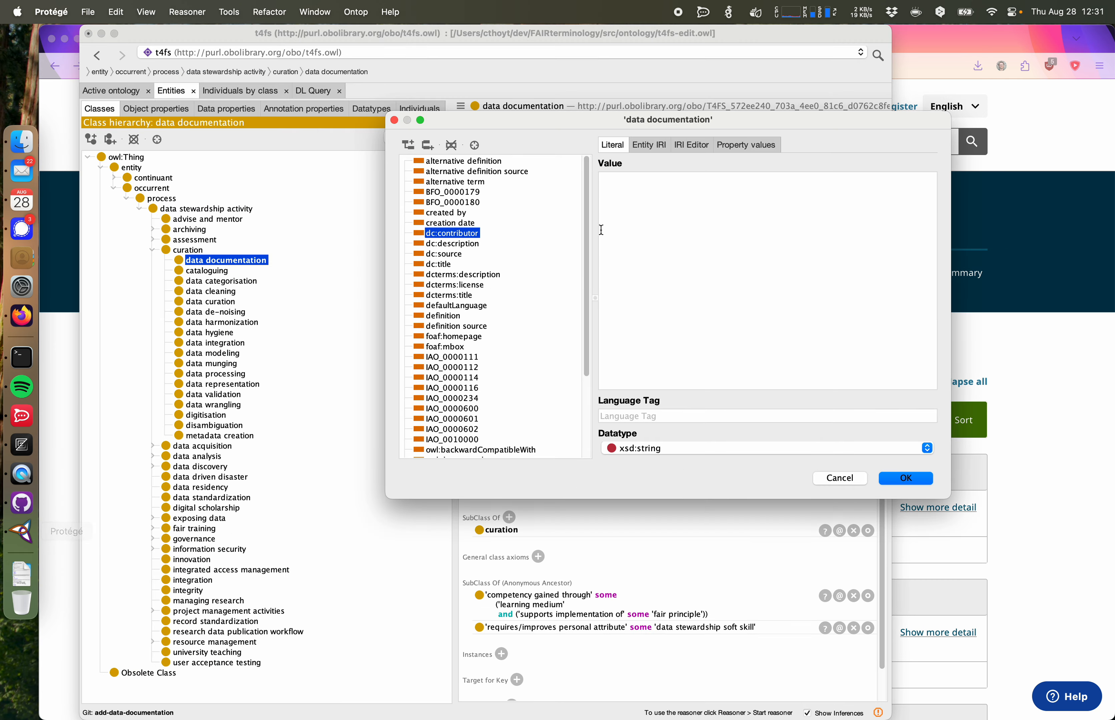
left_click(692, 145)
left_click(681, 183)
key("super+v")
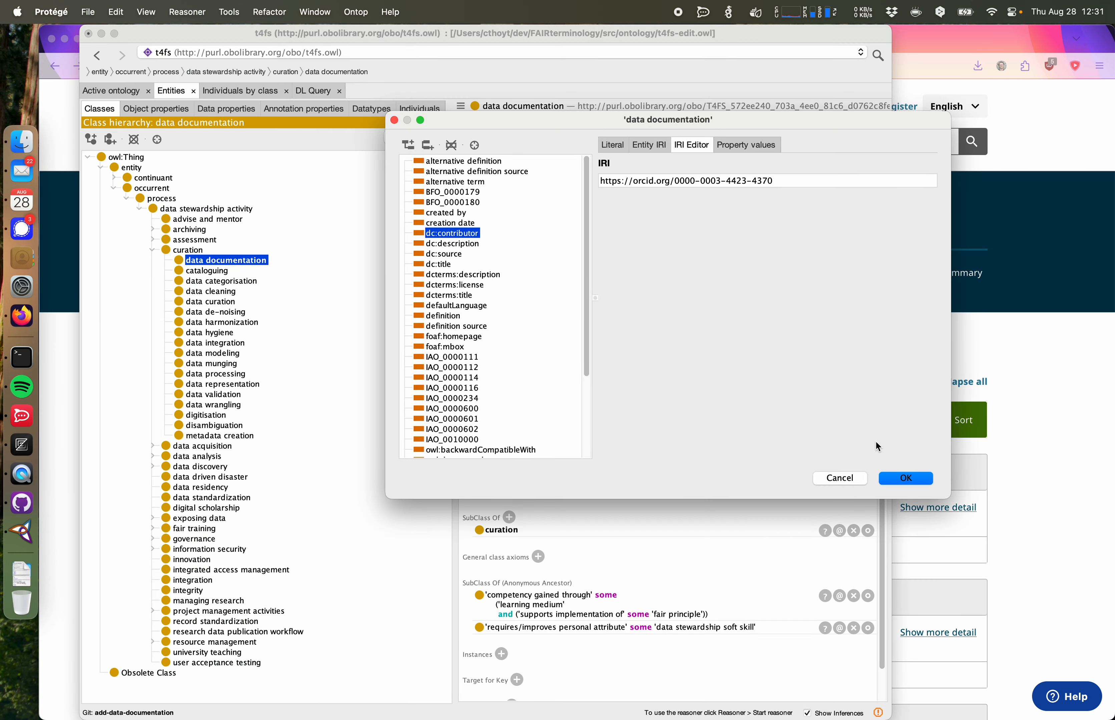
left_click(894, 478)
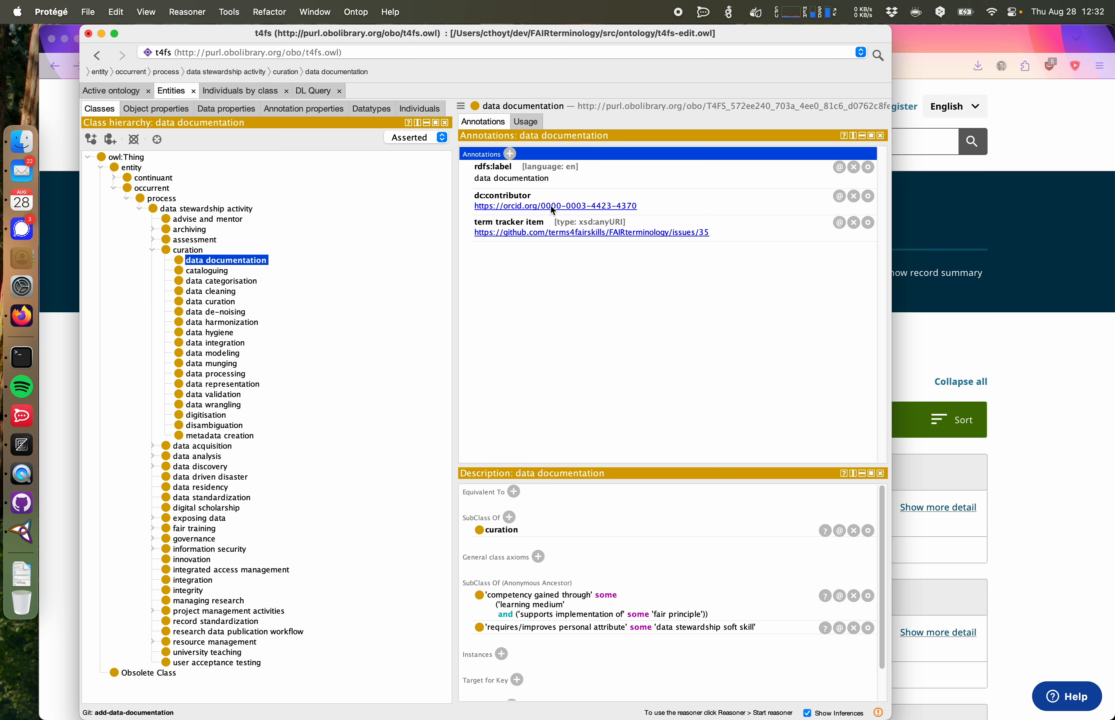
Step: Inspect the cataloguing class's annotations, then return to data documentation
left_click(206, 274)
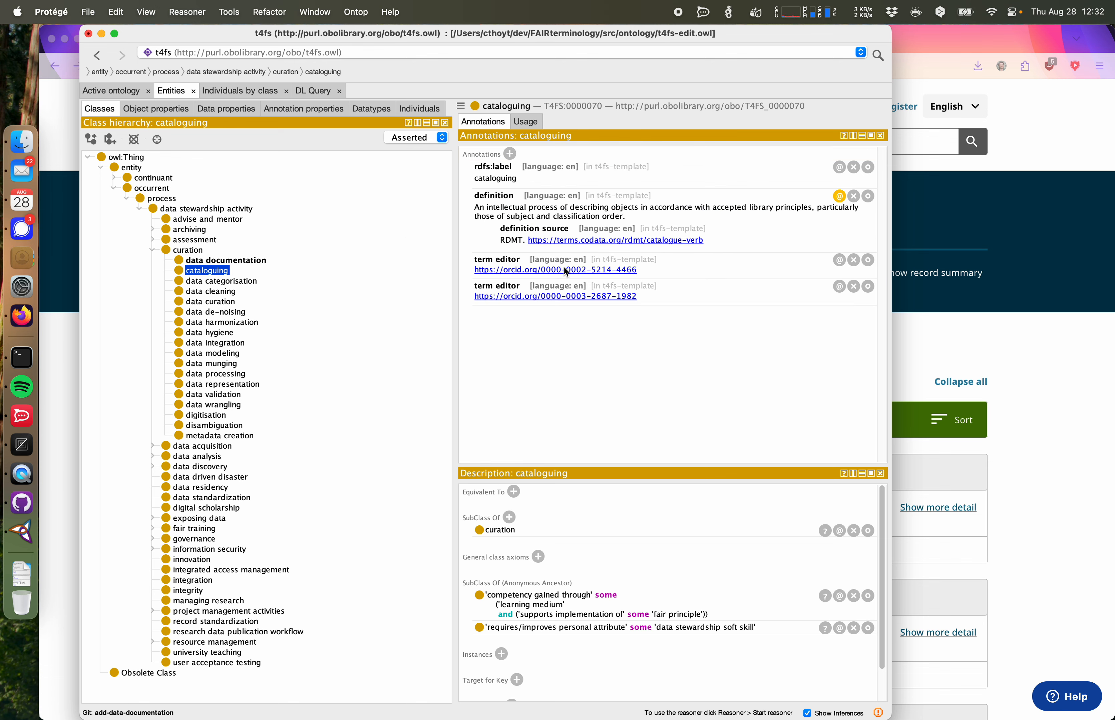
key("Down")
key("Up")
key("Up")
Step: Change the ORCID annotation's property from dc:contributor to term editor
double_click(703, 206)
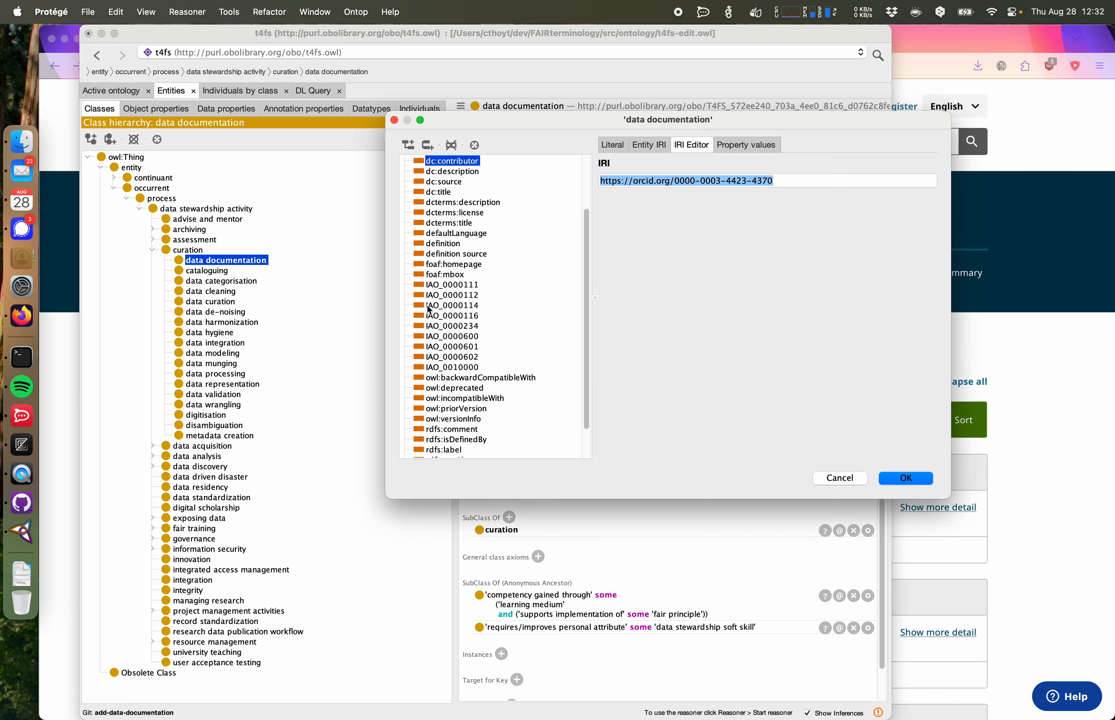
scroll(466, 328, "down", 3)
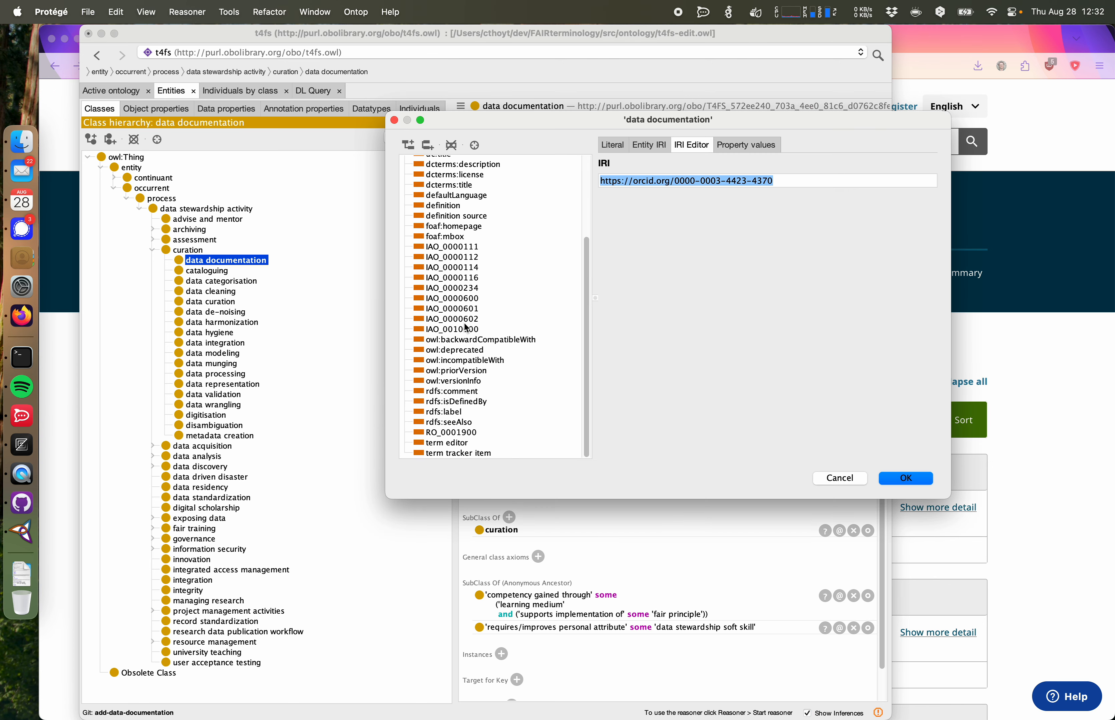
left_click(907, 479)
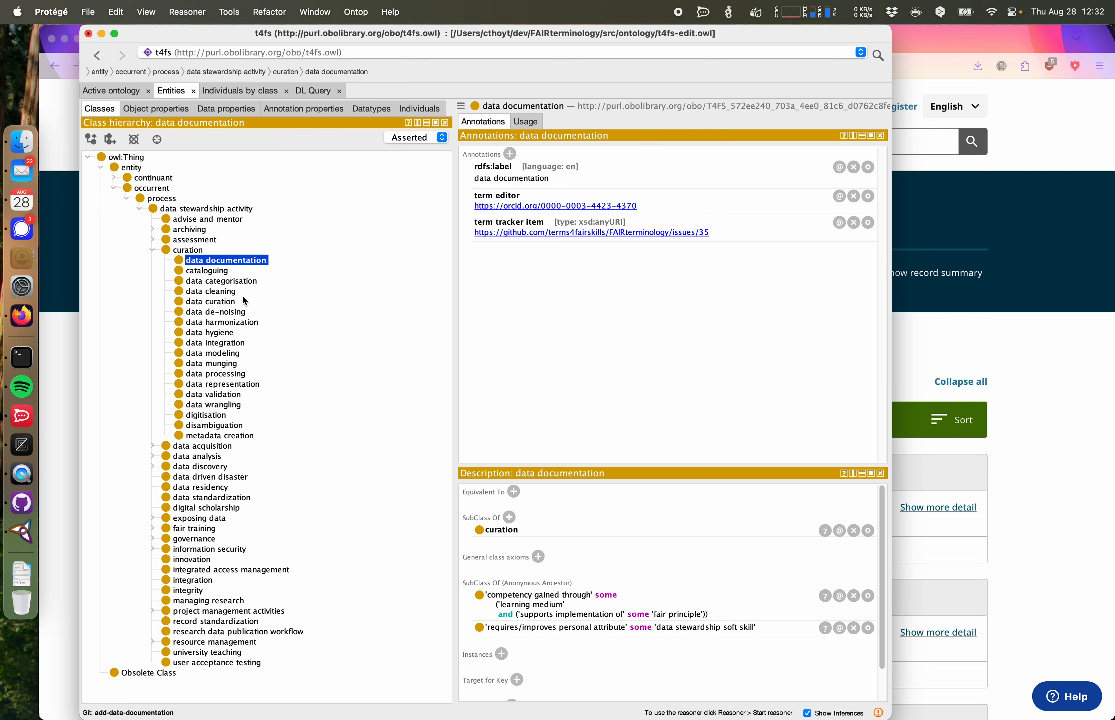
Step: Start a definition annotation and copy the data documentation description text from the GitHub issue
left_click(510, 154)
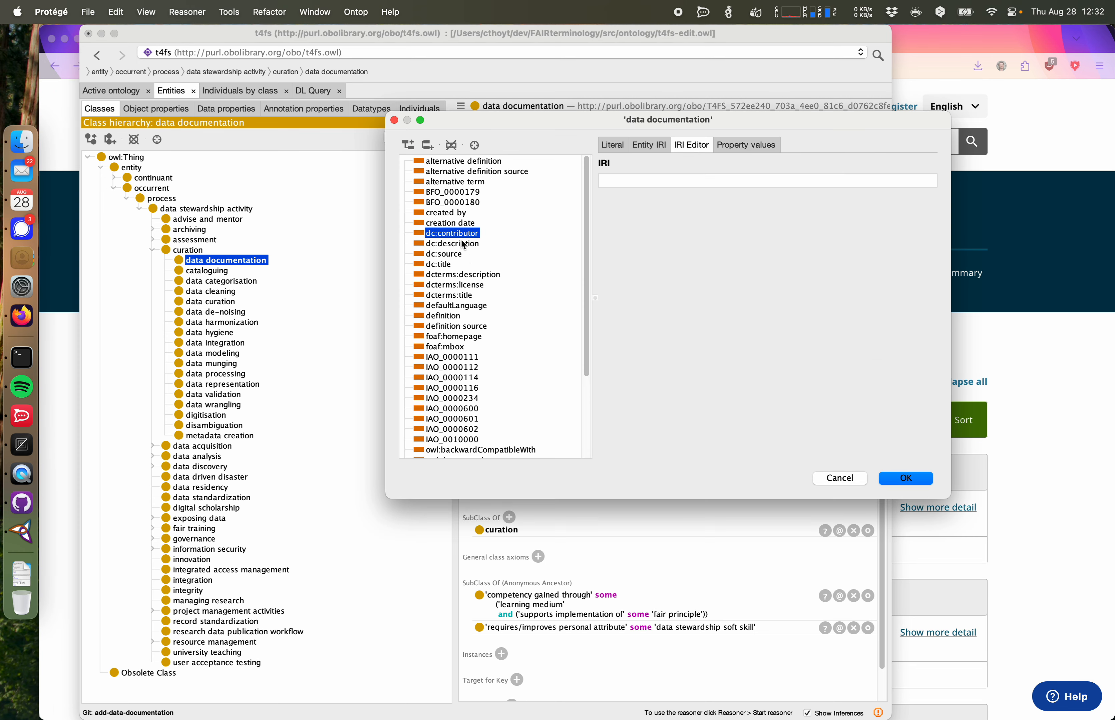
left_click(457, 317)
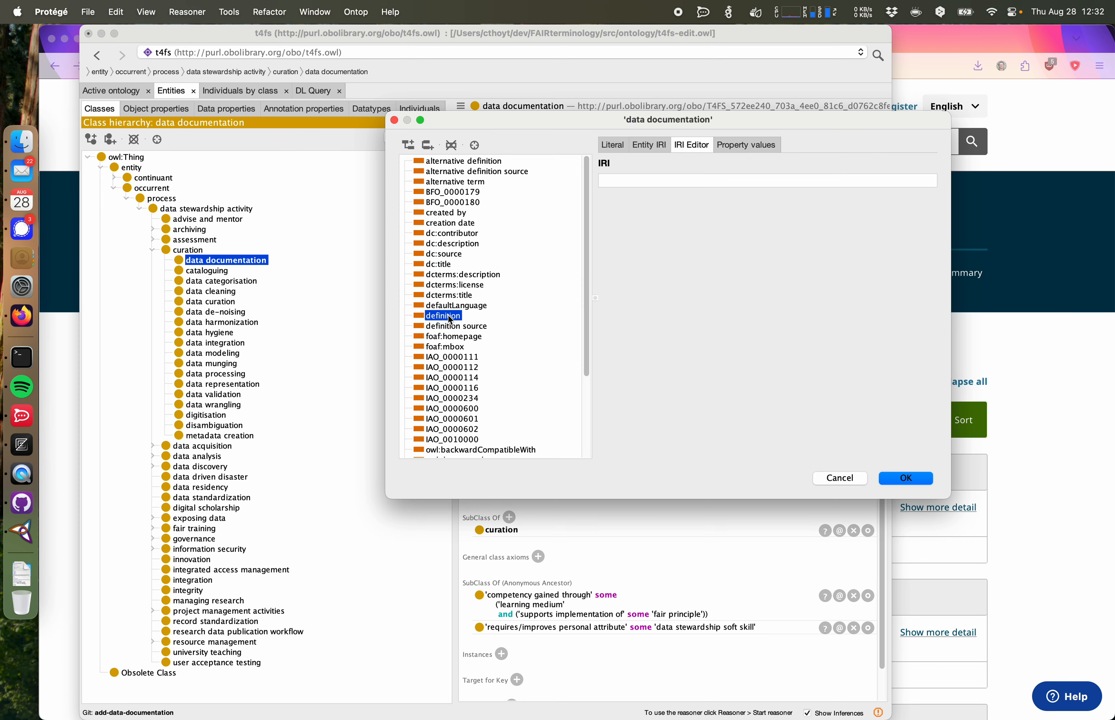
left_click(58, 306)
left_click(209, 39)
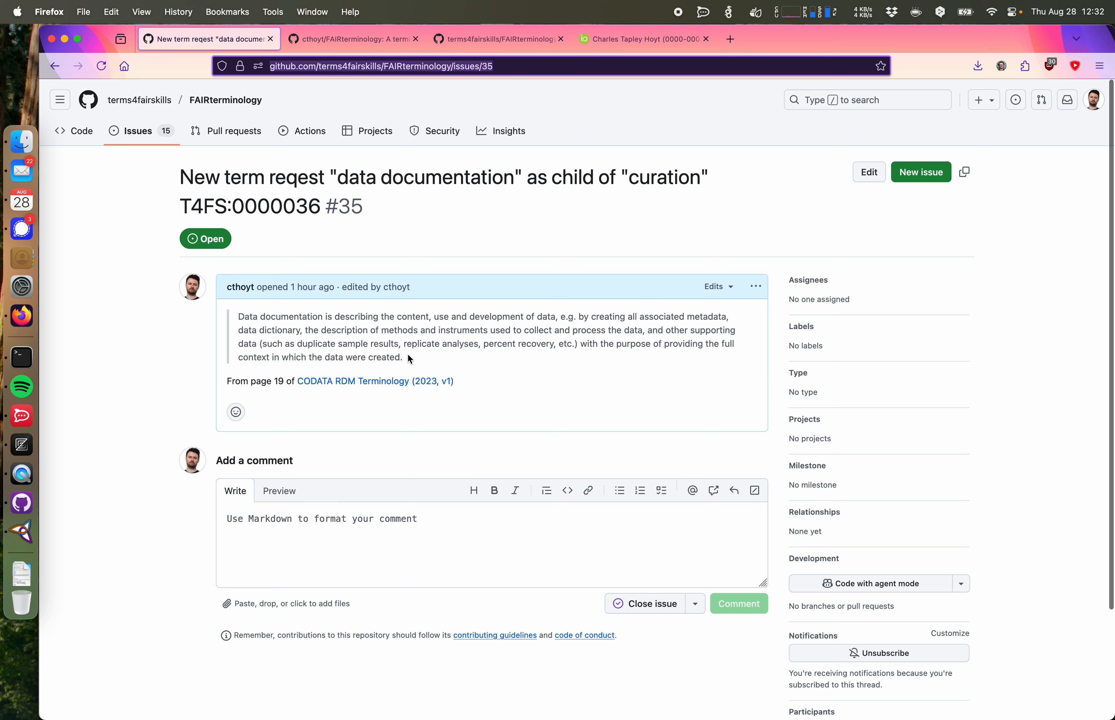
left_click_drag(405, 358, 238, 316)
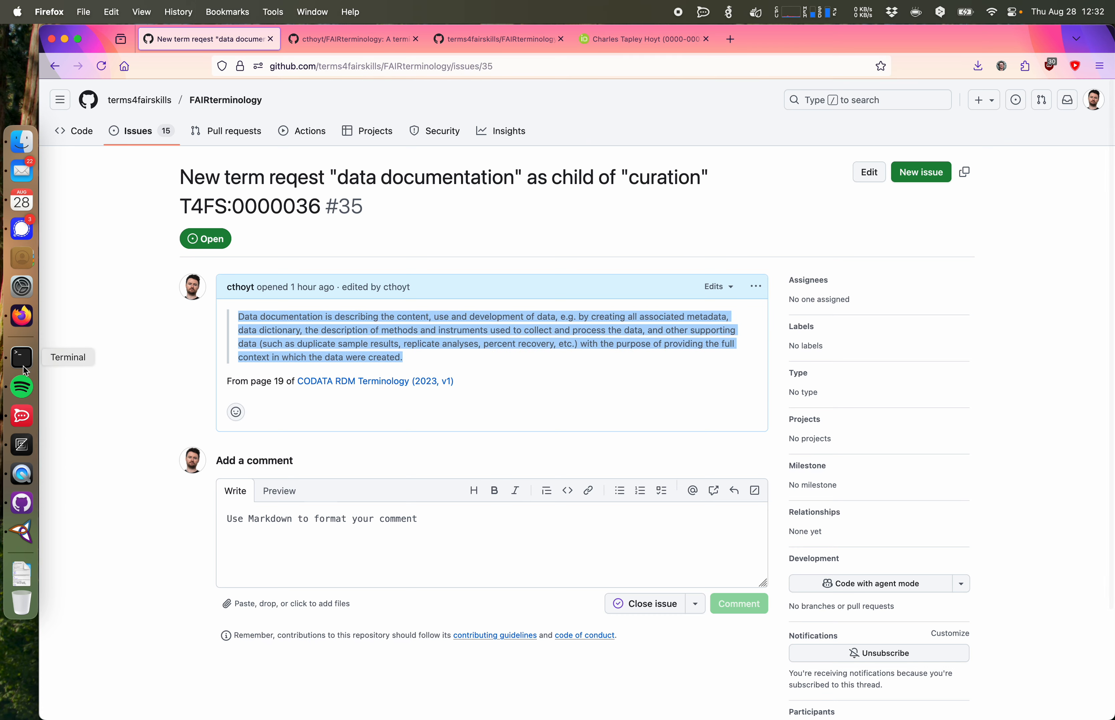
left_click(626, 42)
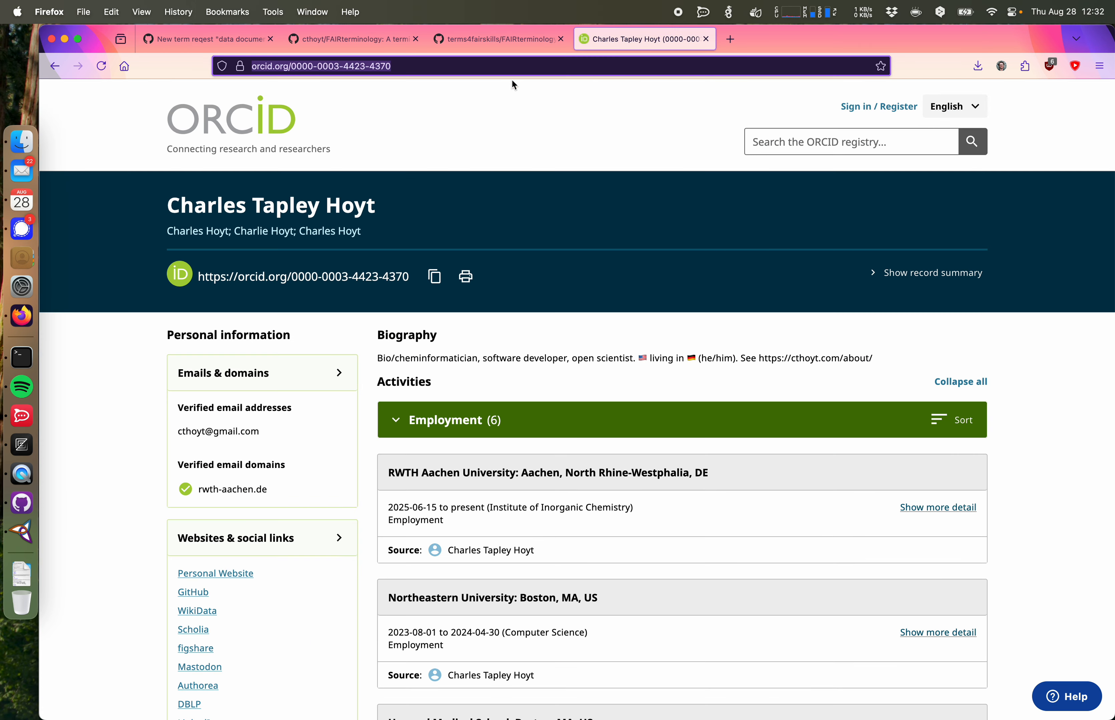
left_click(489, 38)
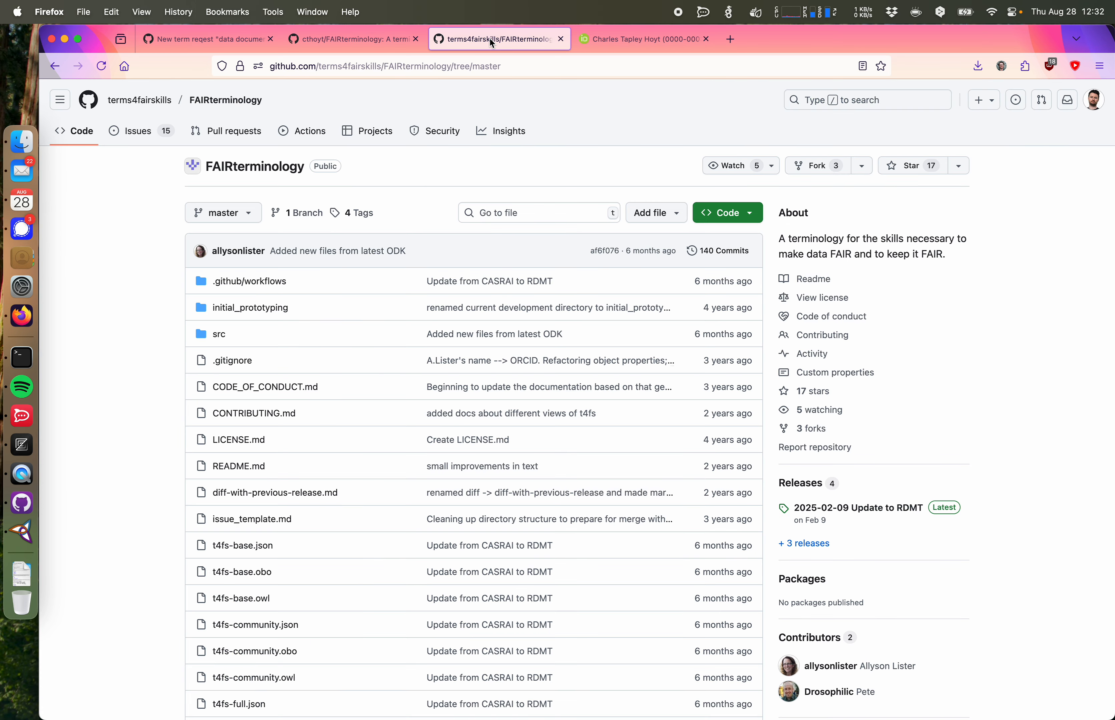
Step: Paste the description as the definition value with language tag en and confirm
left_click(22, 532)
left_click(615, 145)
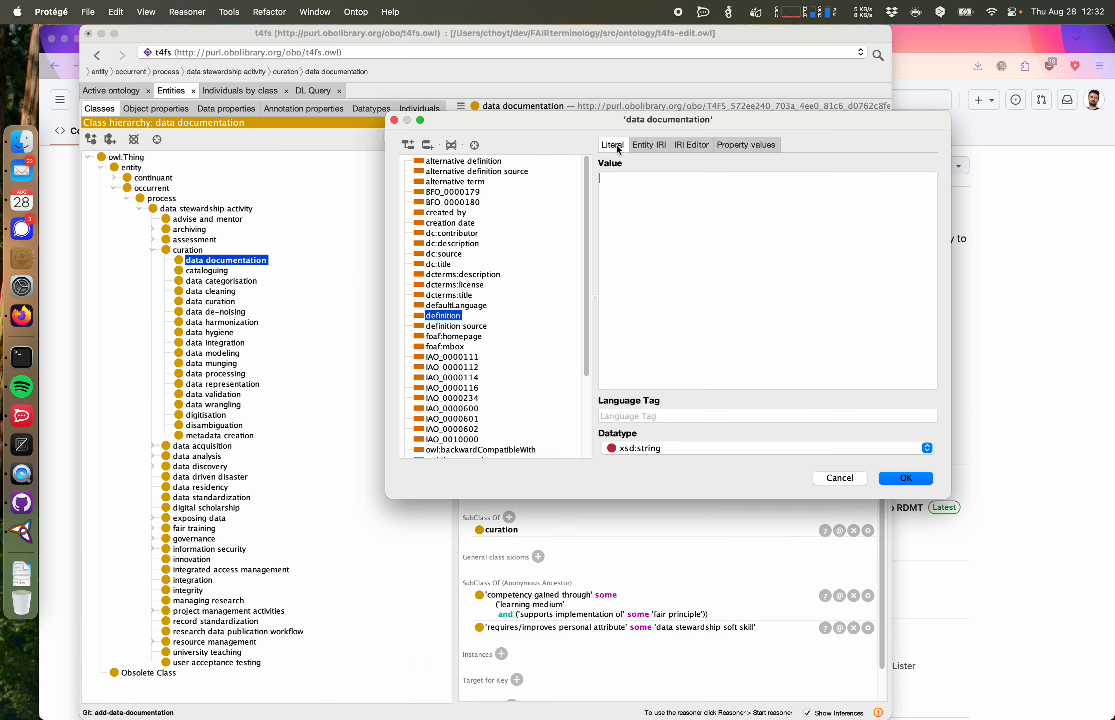
type("en")
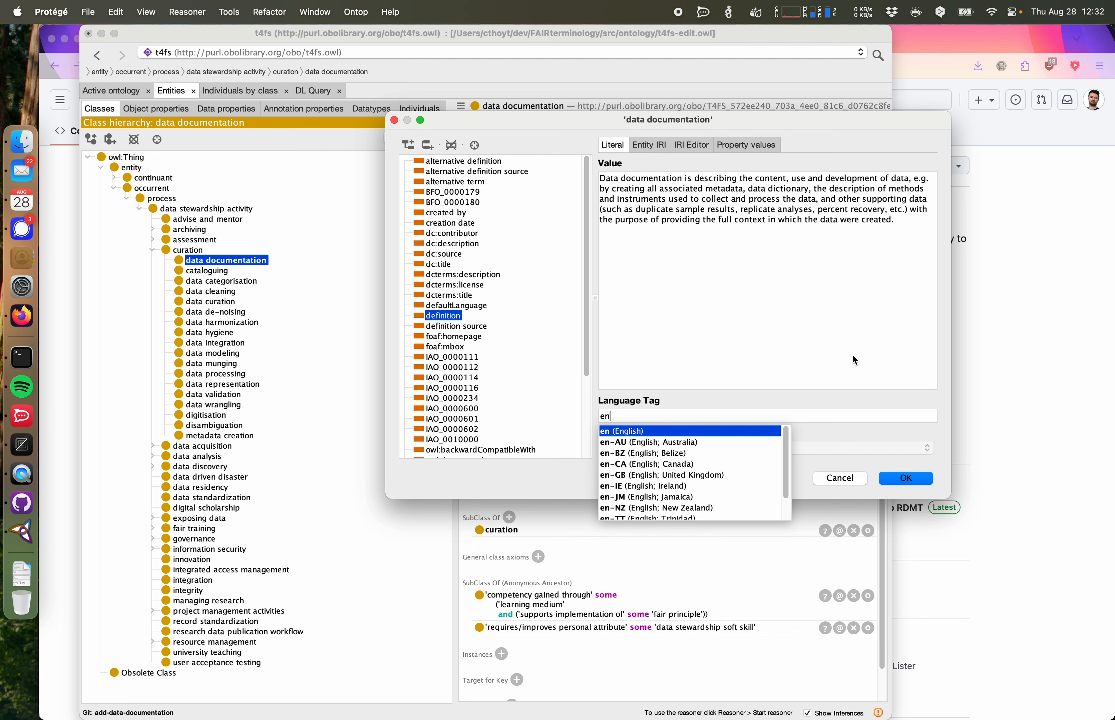
left_click(901, 478)
Step: Confirm the definition, then open the definition annotation's own annotations and start adding a new one
left_click(565, 217)
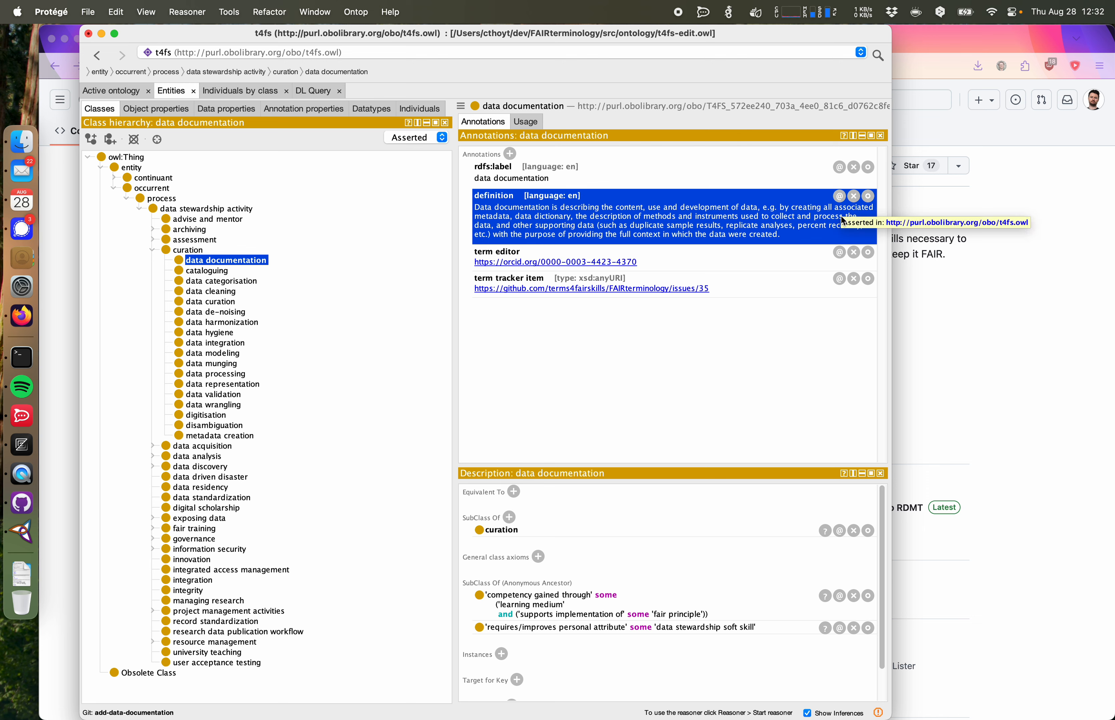
left_click(840, 196)
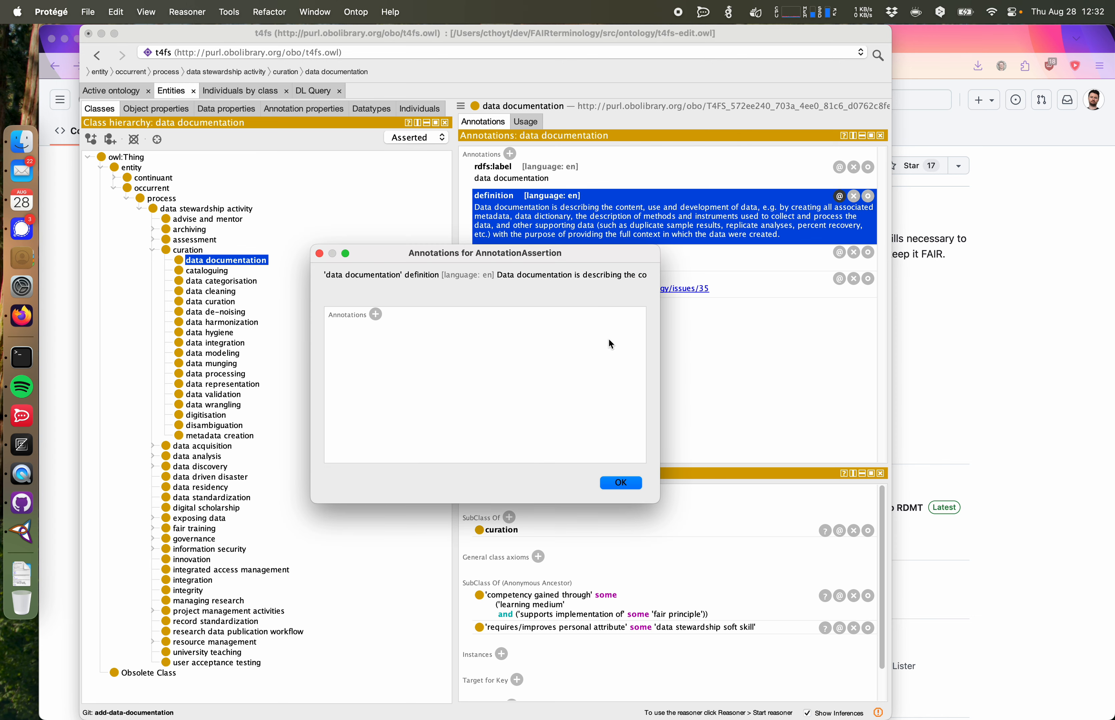
left_click(376, 314)
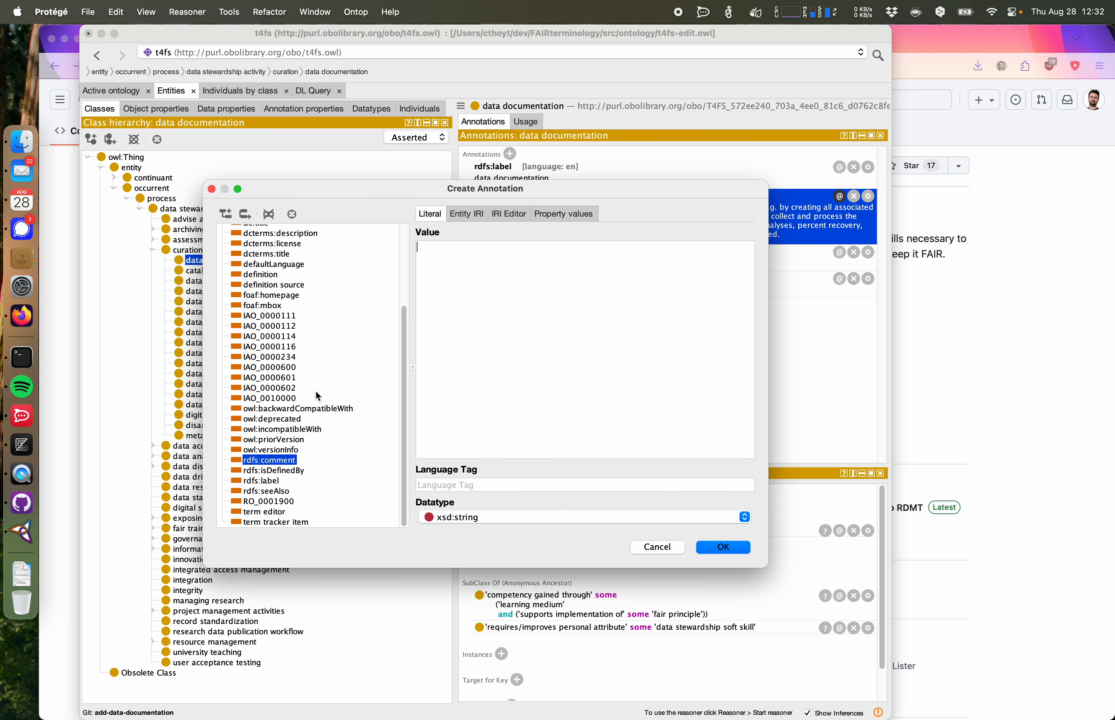
Step: Choose definition source as the property for the definition's axiom annotation
scroll(317, 396, "up", 5)
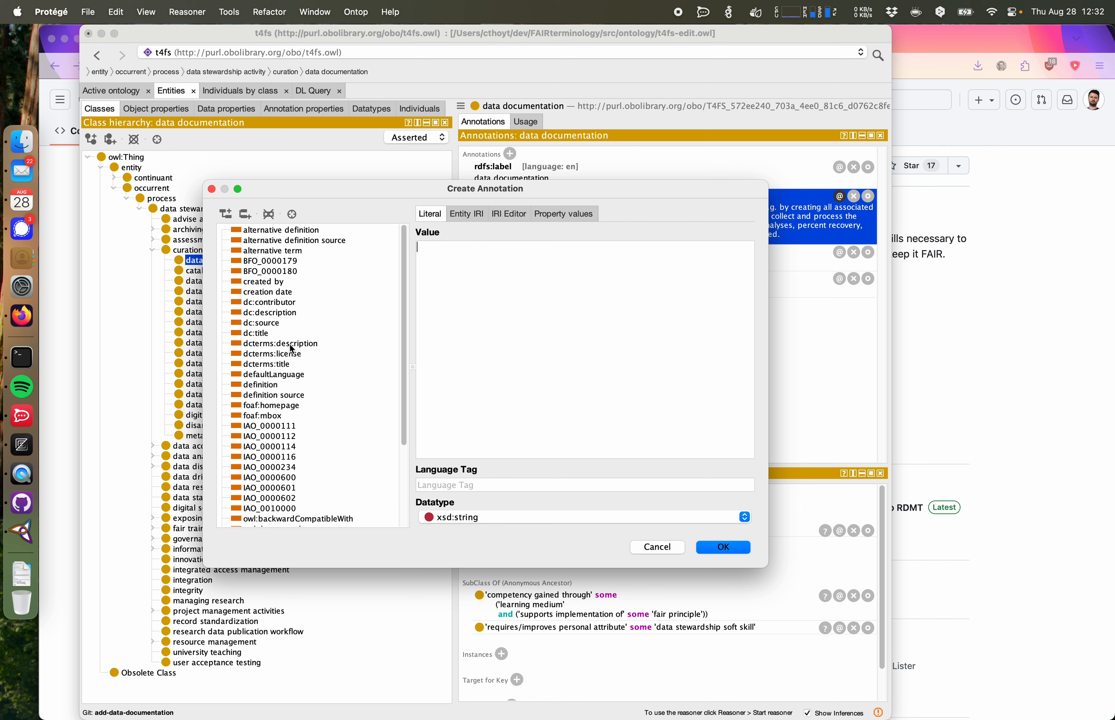
scroll(292, 349, "down", 5)
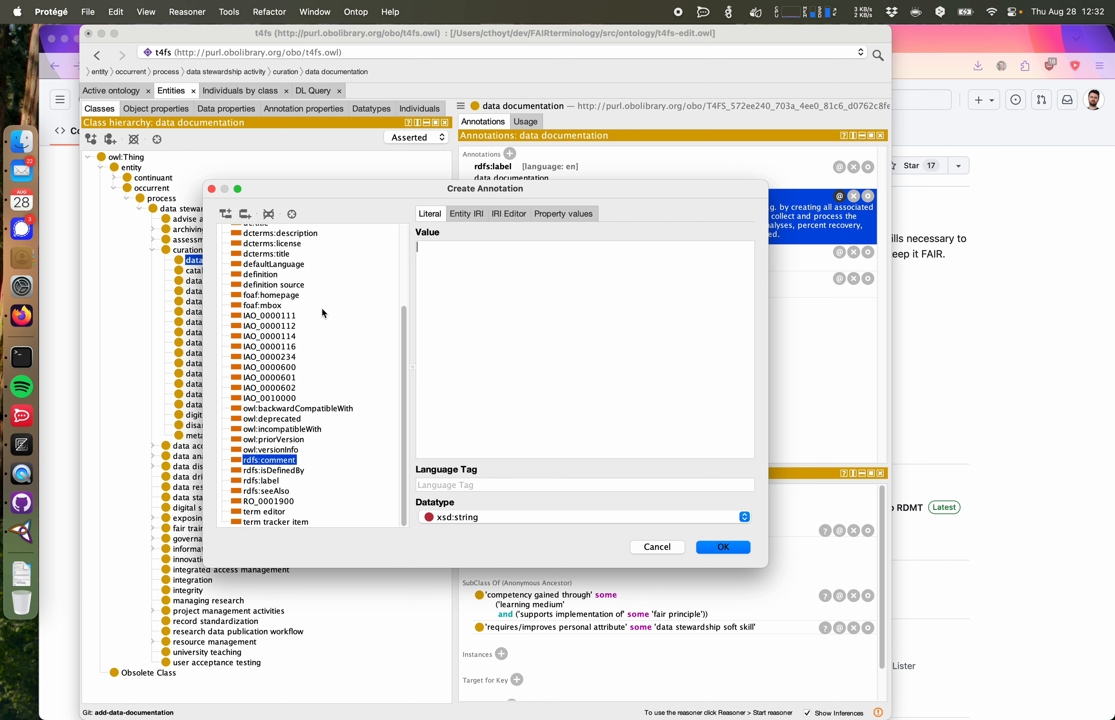
scroll(322, 311, "up", 5)
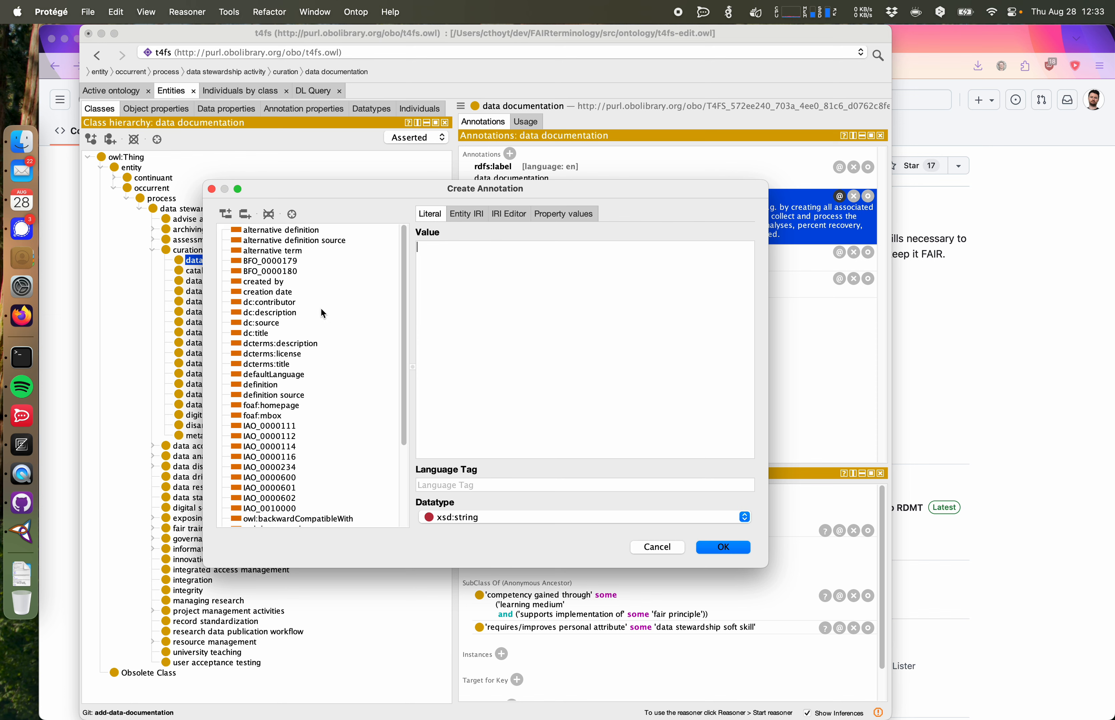
scroll(320, 307, "down", 5)
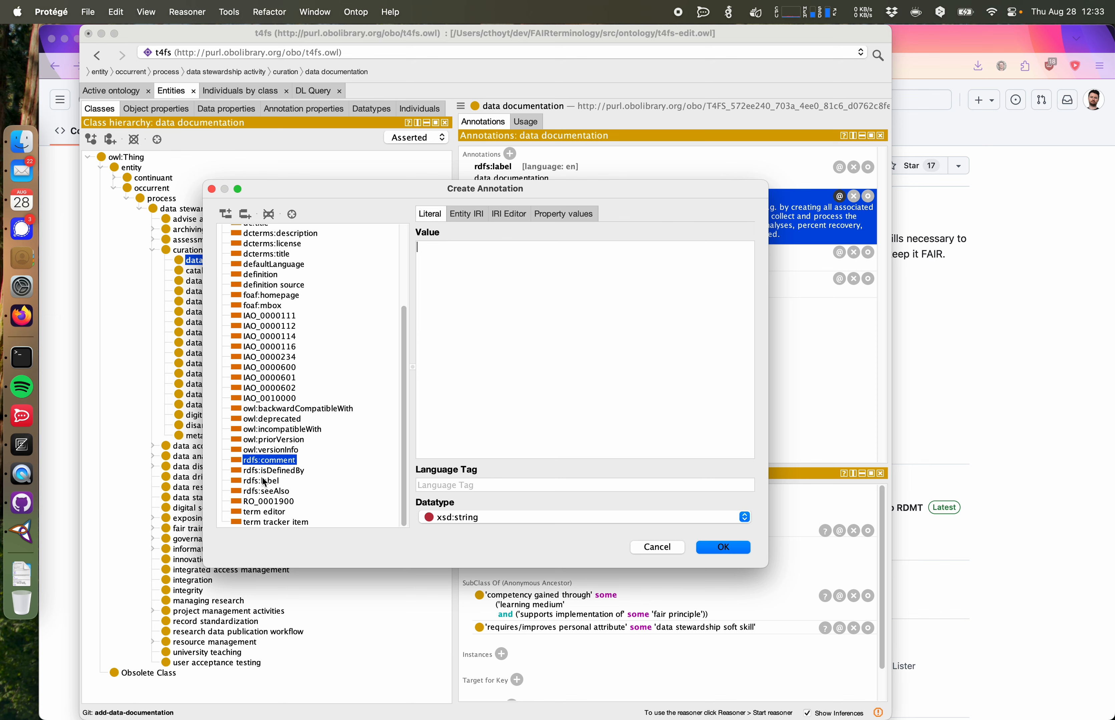
left_click(262, 492)
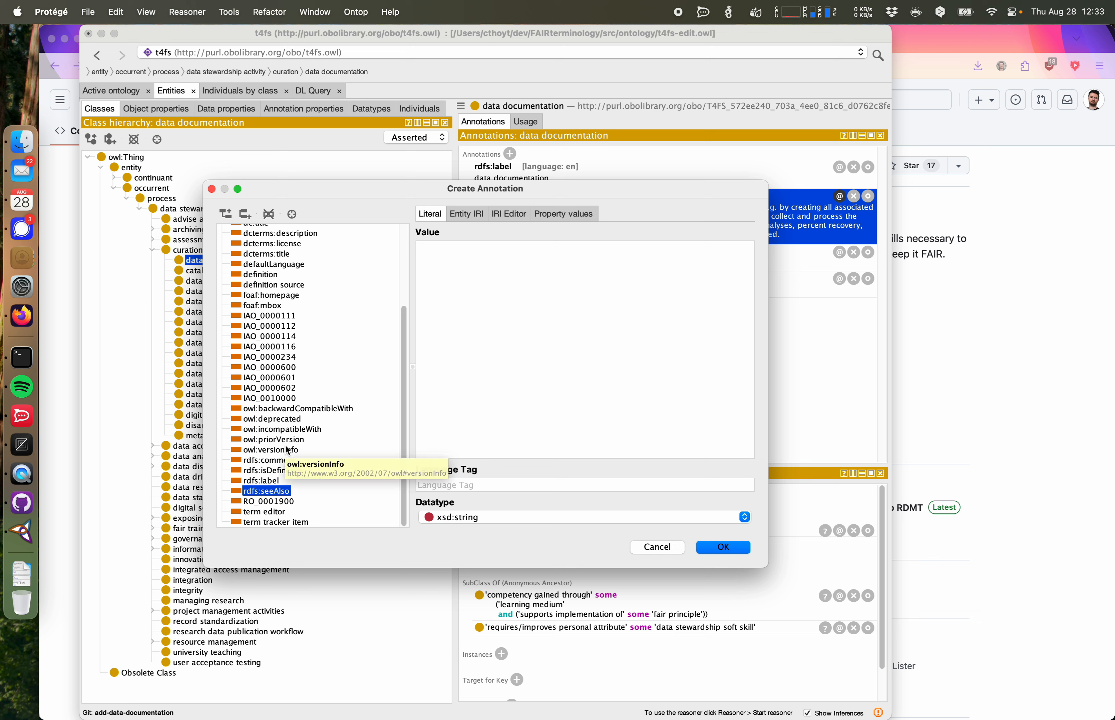
scroll(350, 407, "up", 5)
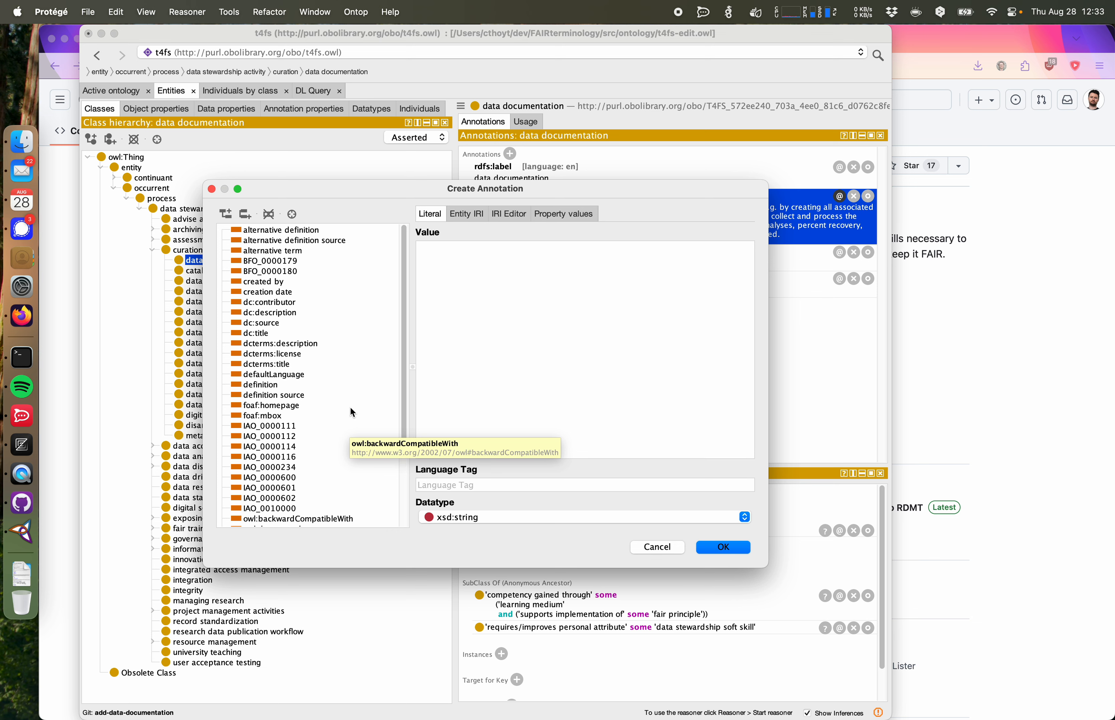
scroll(351, 408, "down", 5)
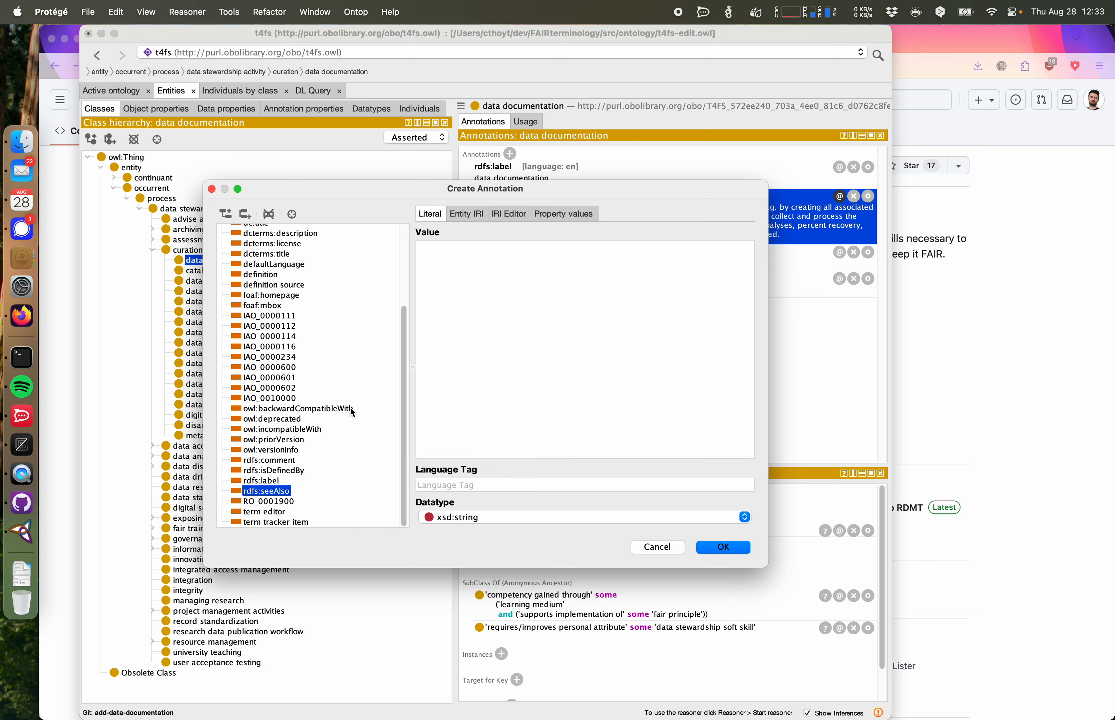
scroll(351, 409, "up", 5)
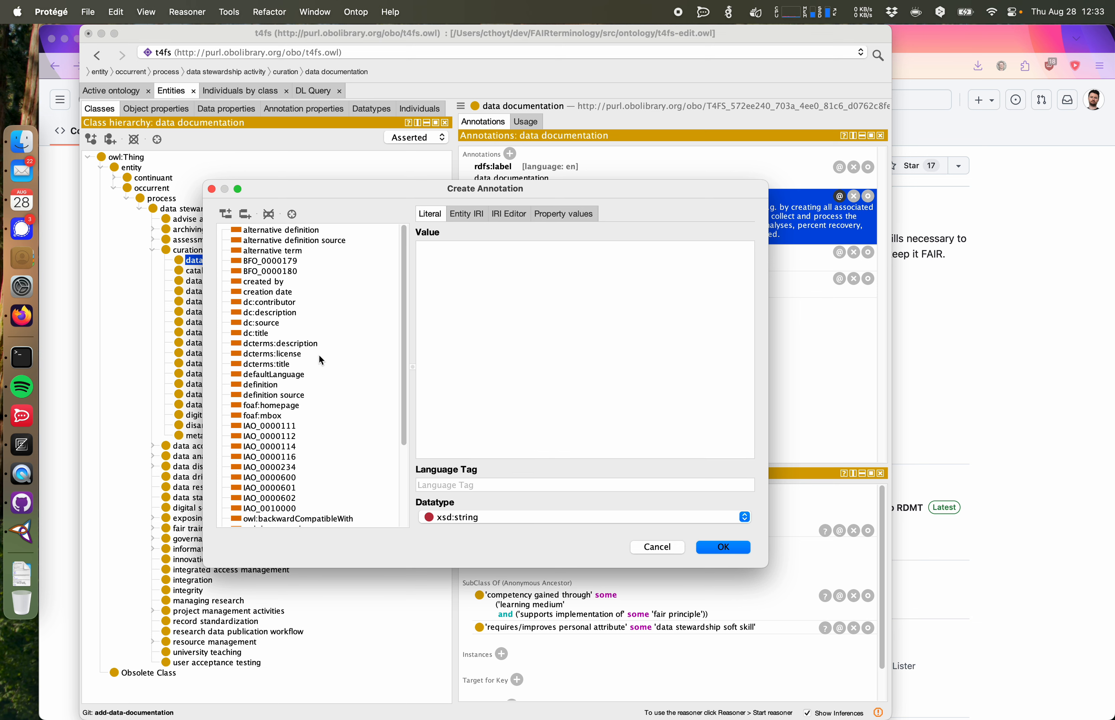
left_click(287, 396)
Step: In the browser, open the CODATA RDM Terminology source linked in the GitHub issue and copy that link
left_click(64, 308)
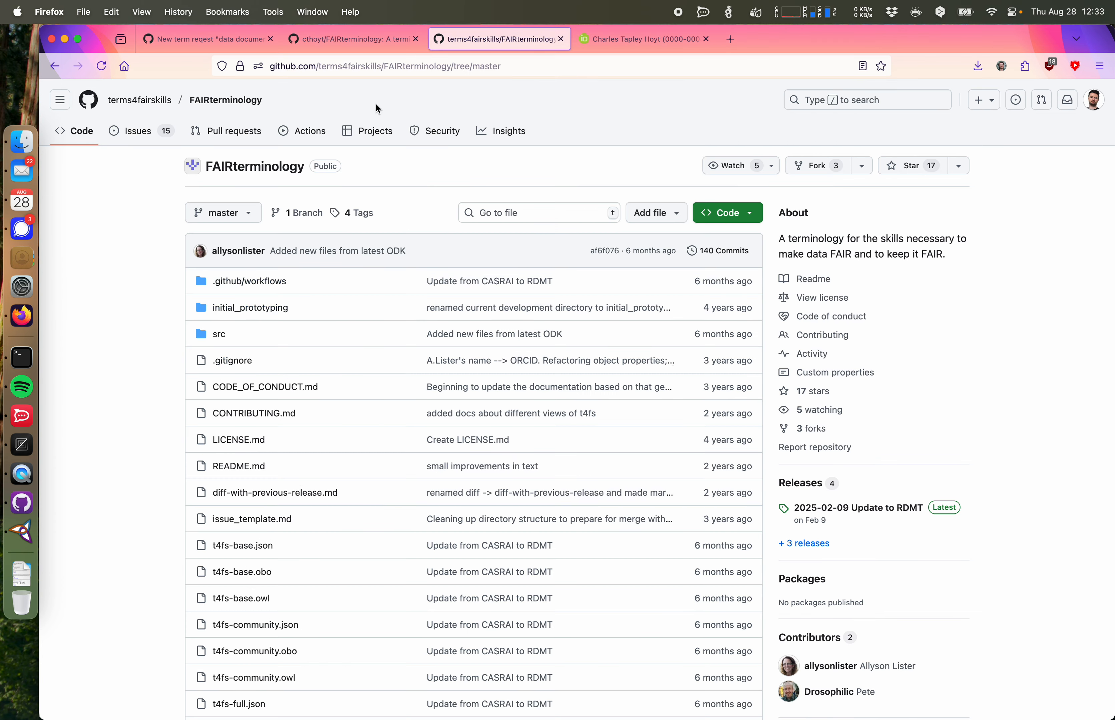
left_click(205, 38)
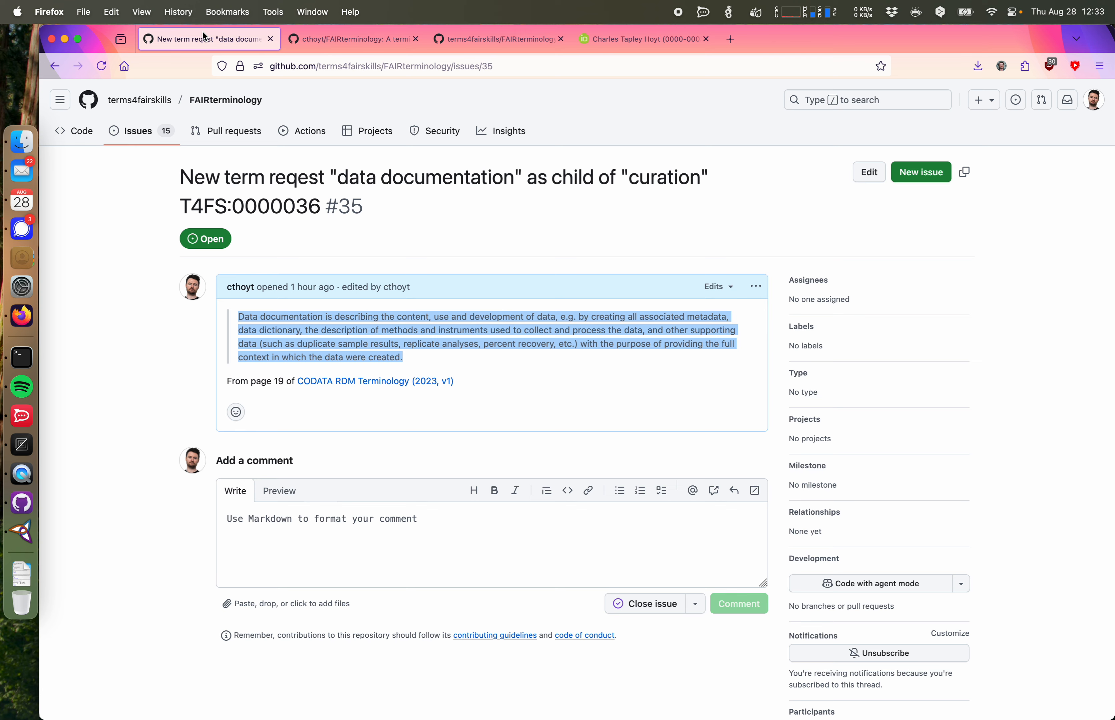
left_click(343, 381)
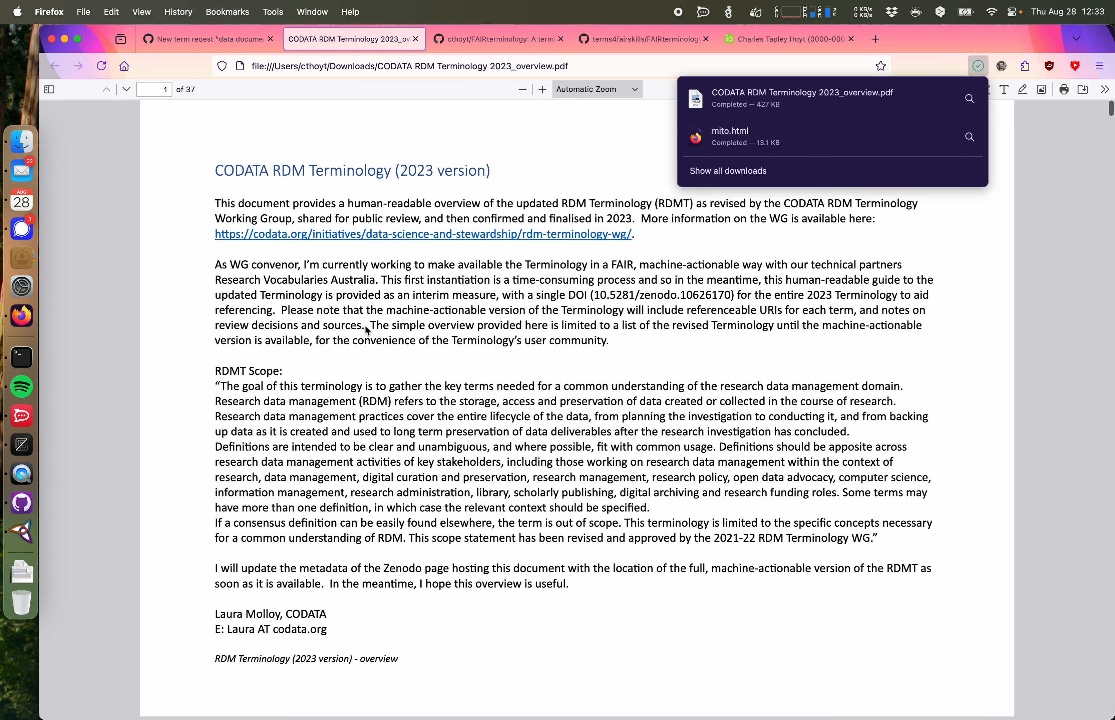
left_click(212, 43)
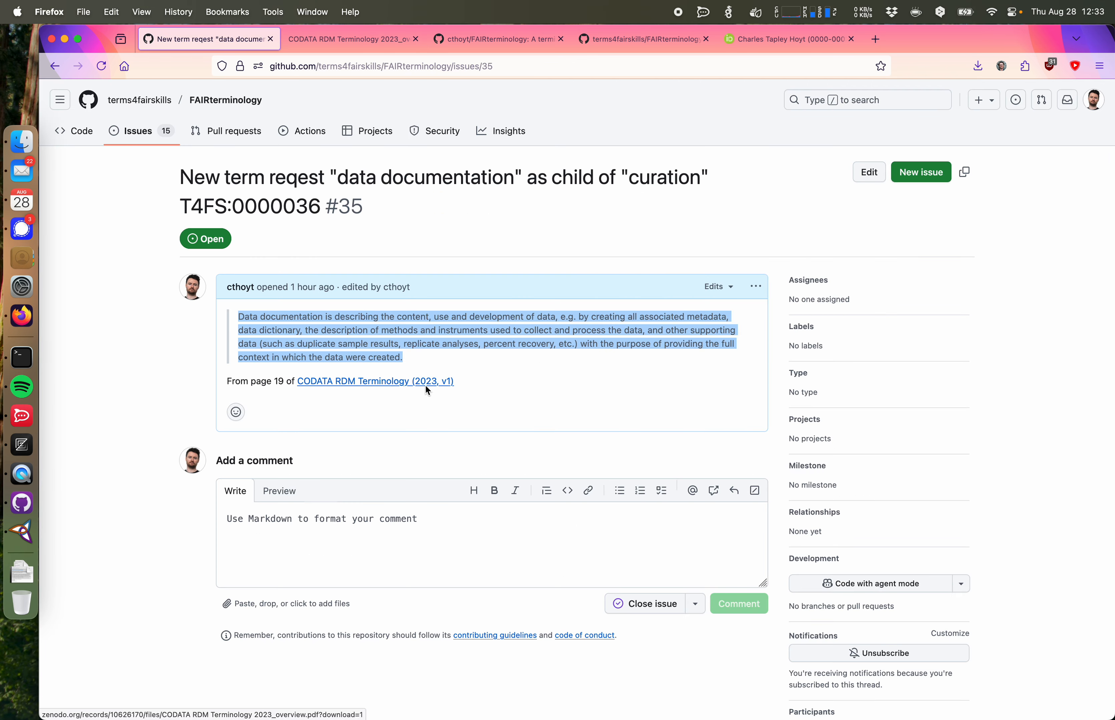
right_click(419, 385)
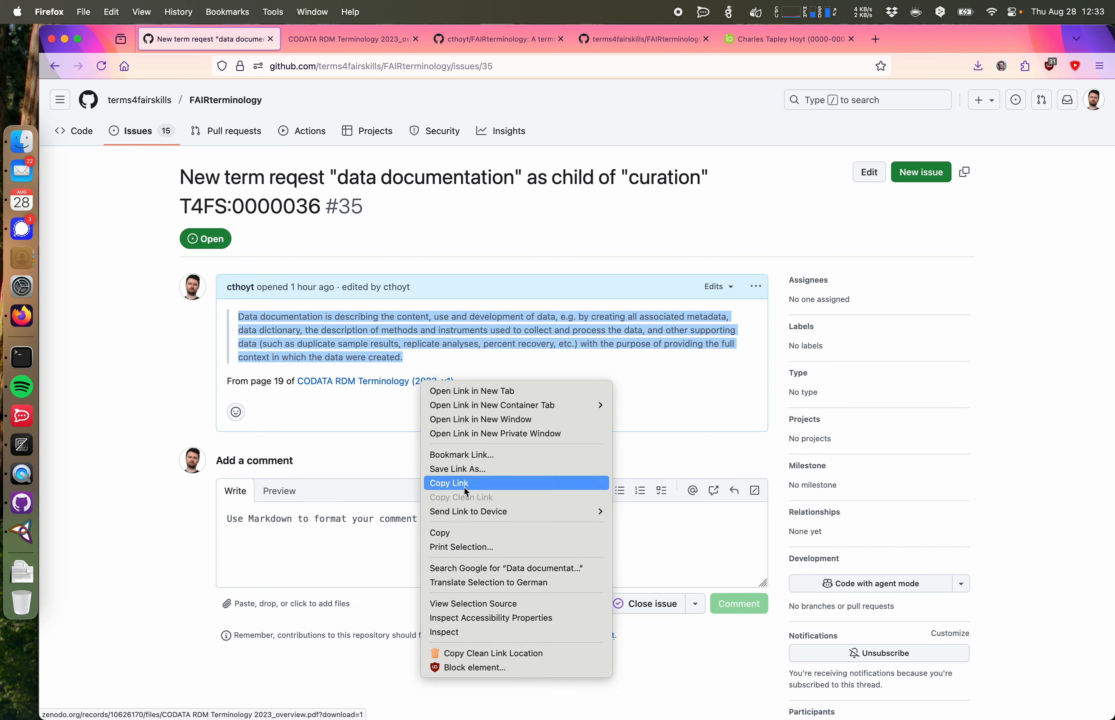
left_click(471, 497)
Step: Open the copied link in a new tab trimmed to the Zenodo record zenodo.org/records/10626170
key("super+t")
key("super+v")
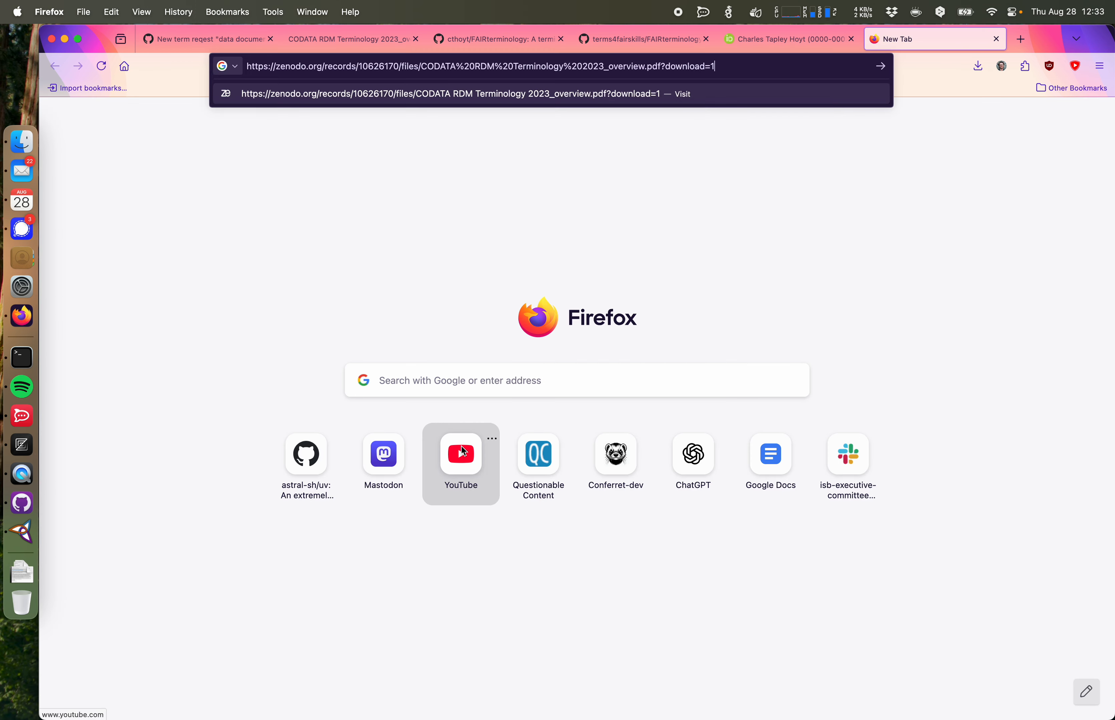
left_click(400, 70)
left_click_drag(401, 70, 749, 70)
key("BackSpace")
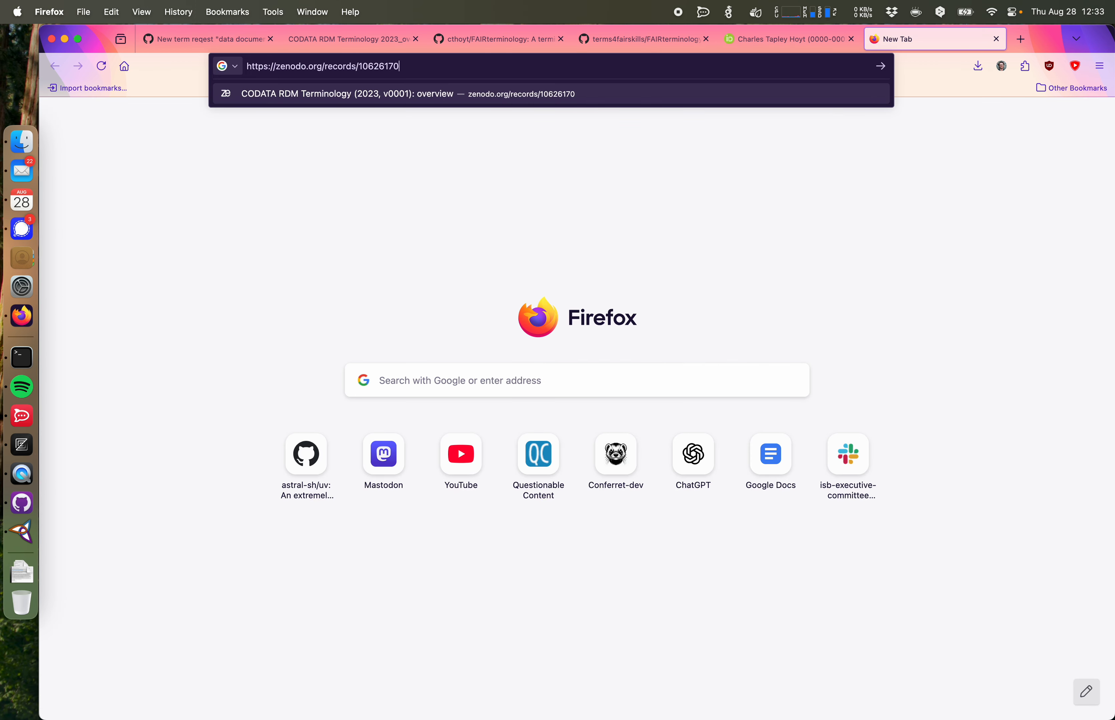
key("Return")
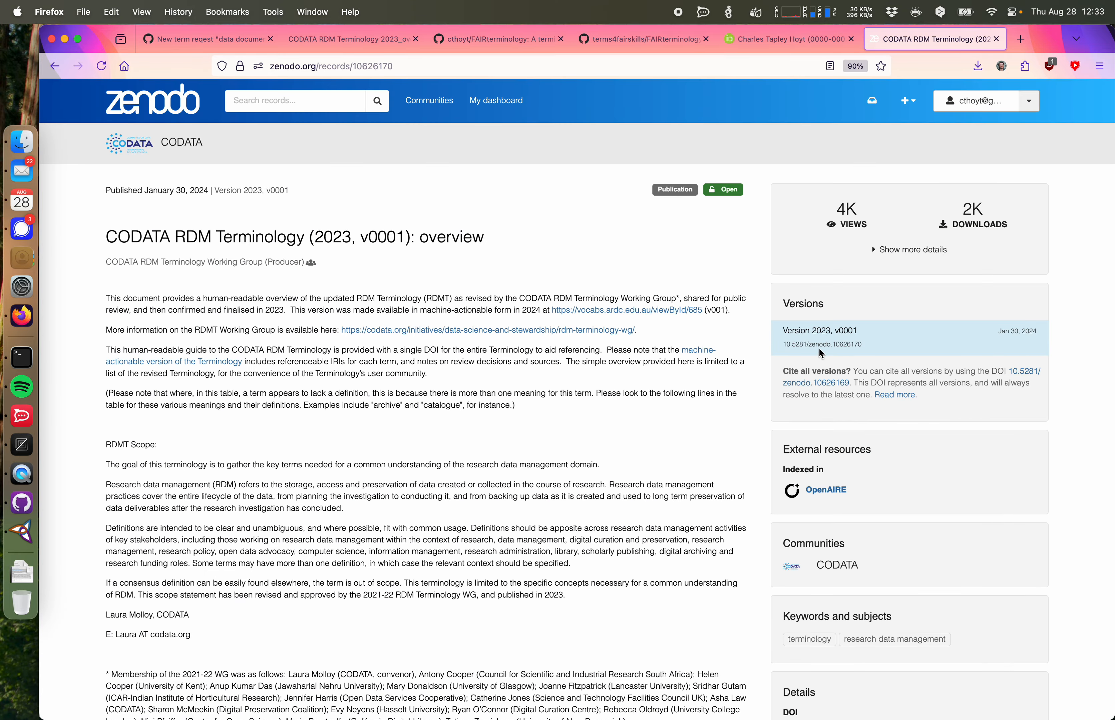
Step: Copy the all-versions DOI link from the Zenodo record and paste it as the definition source value
right_click(823, 382)
left_click(850, 483)
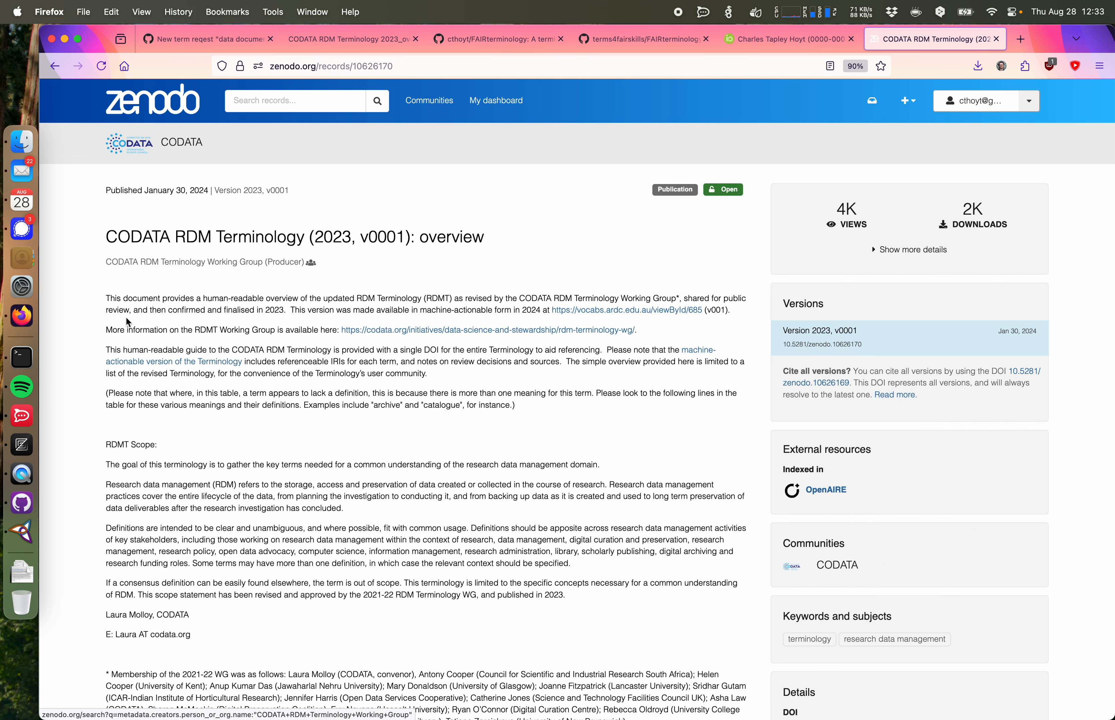
left_click(21, 532)
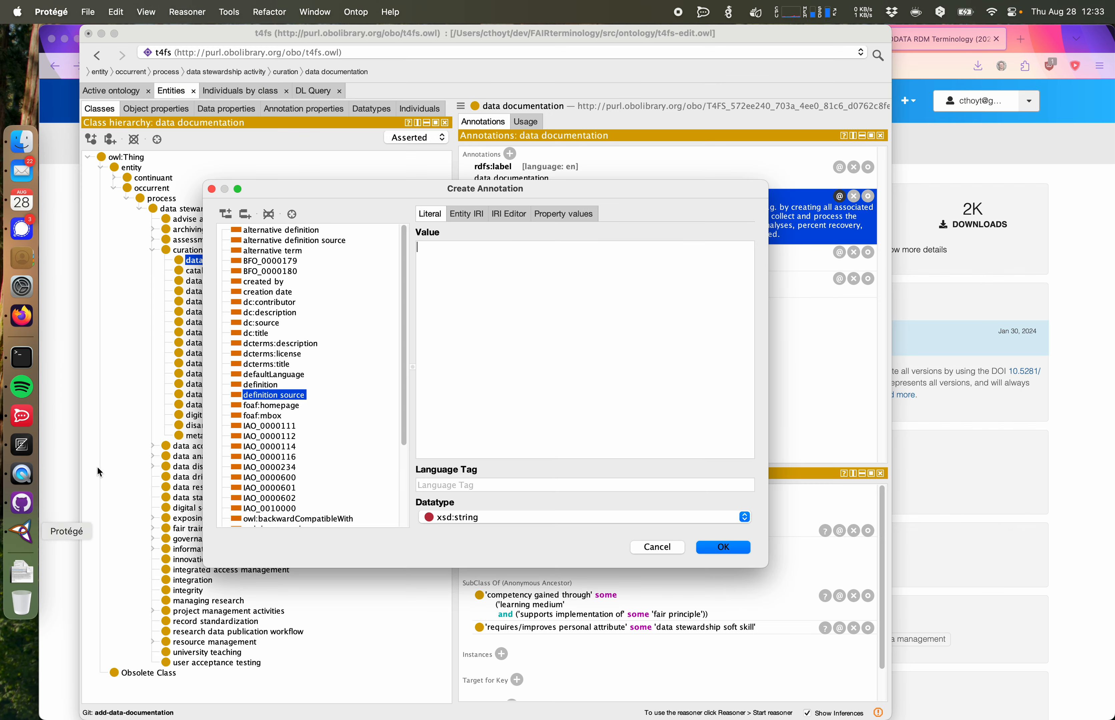
key("super+v")
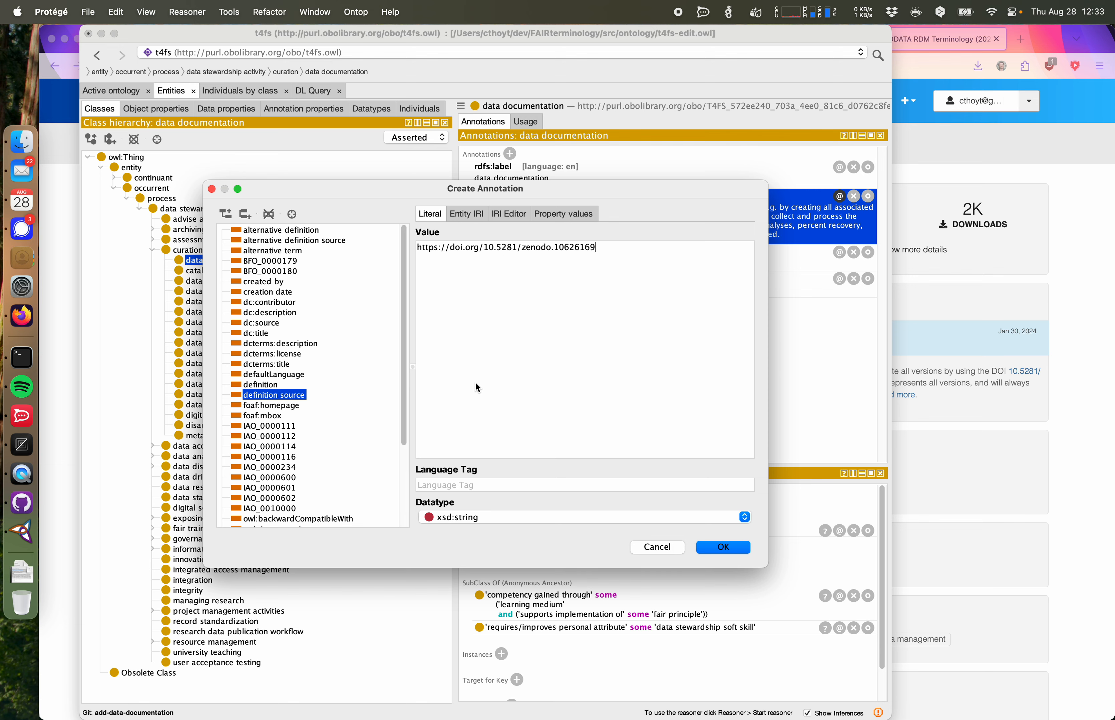
Step: Set the definition source datatype to xsd:anyURI and confirm both annotation dialogs
left_click(468, 517)
scroll(504, 557, "up", 5)
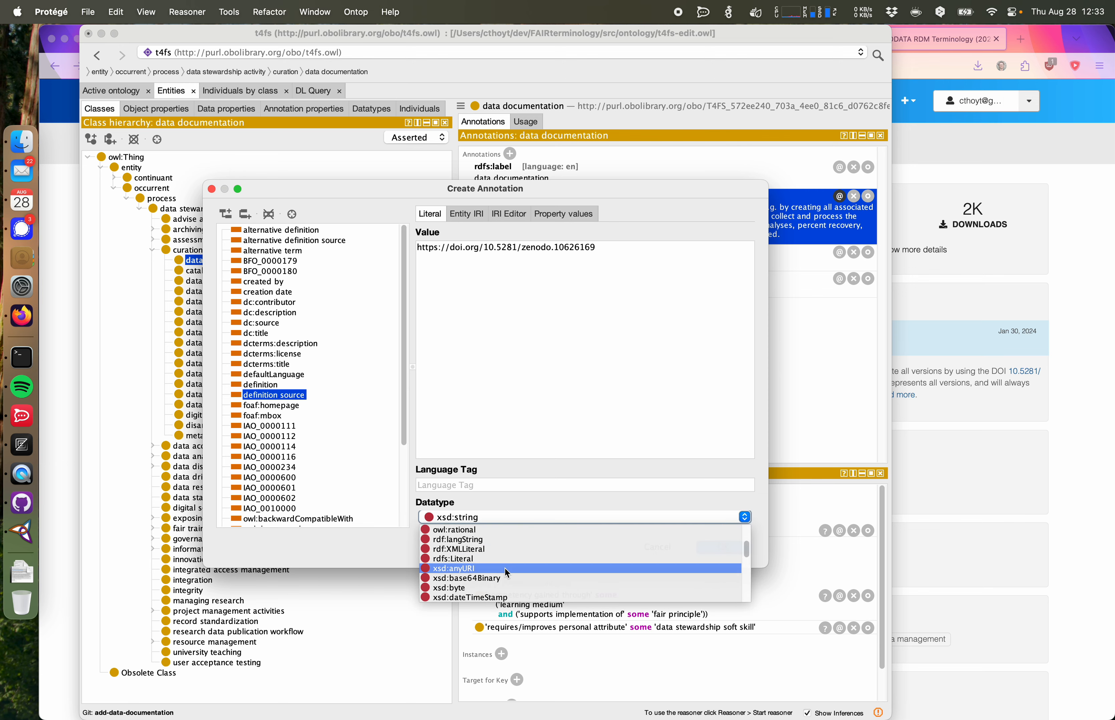
left_click(509, 569)
left_click(720, 547)
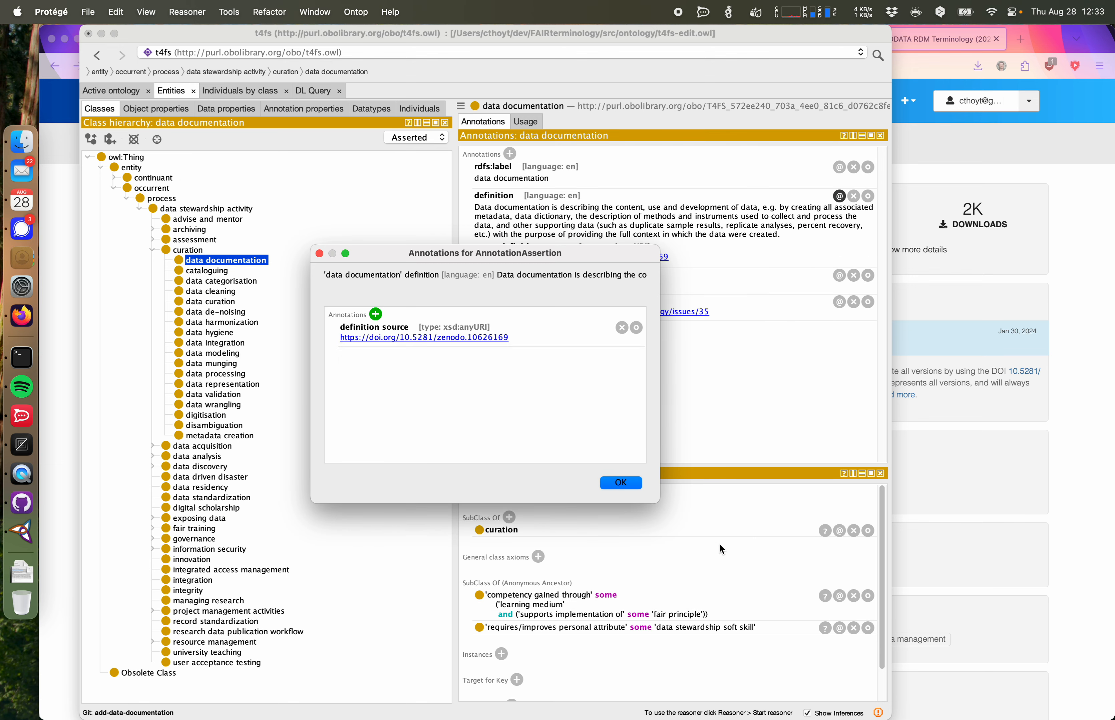
left_click(621, 483)
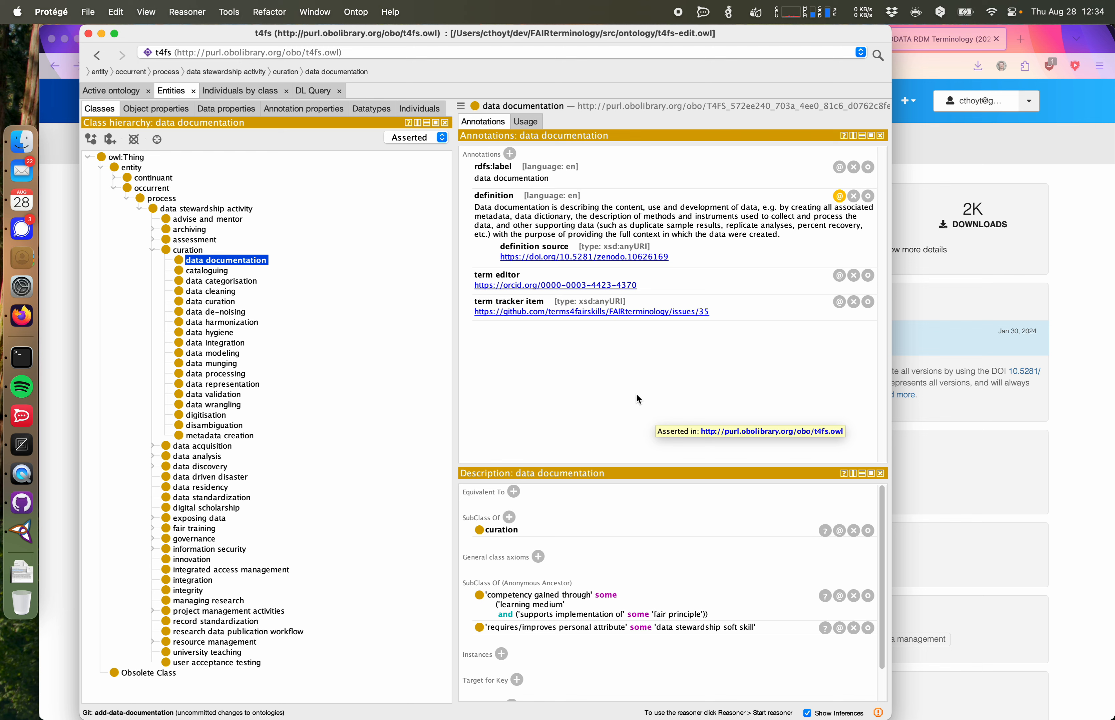
Step: Browse the annotations of neighbouring curation subclasses and return to data documentation
left_click(567, 377)
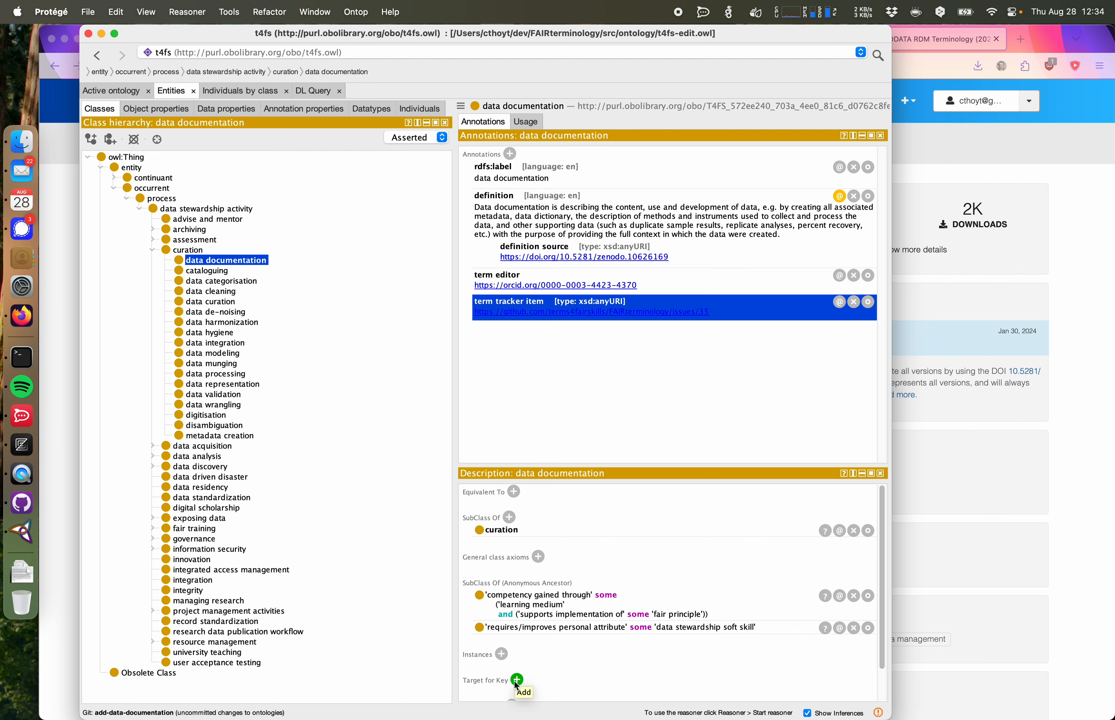
left_click(225, 322)
key("Down")
key("Down")
key("Down")
key("Down")
key("Down")
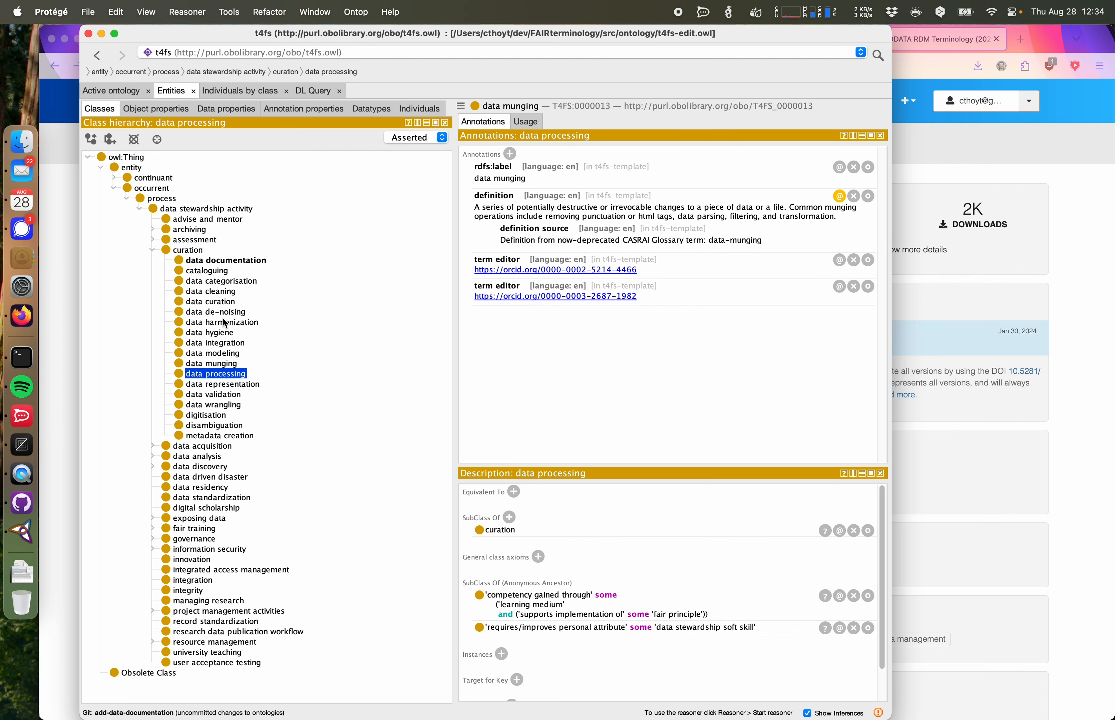
key("Up")
key("Up")
key("Up")
key("Up")
key("Up")
key("Up")
key("Up")
key("Up")
key("Up")
key("Up")
key("Up")
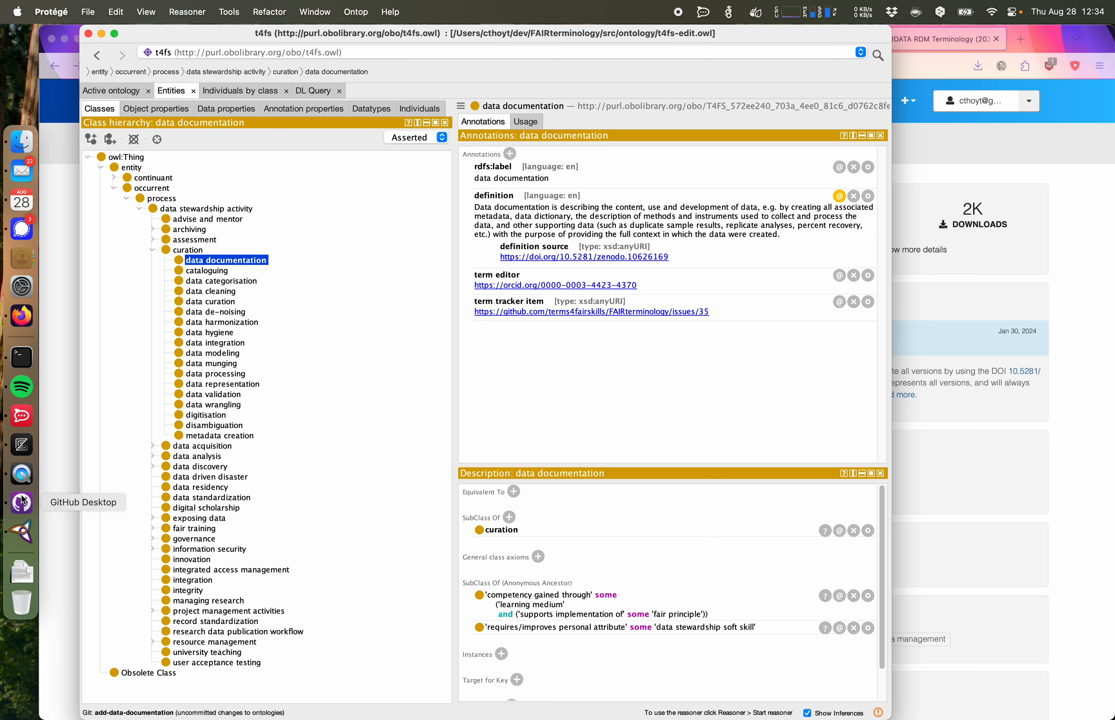
Step: Review the uncommitted changes to t4fs-edit.owl in GitHub Desktop
left_click(22, 503)
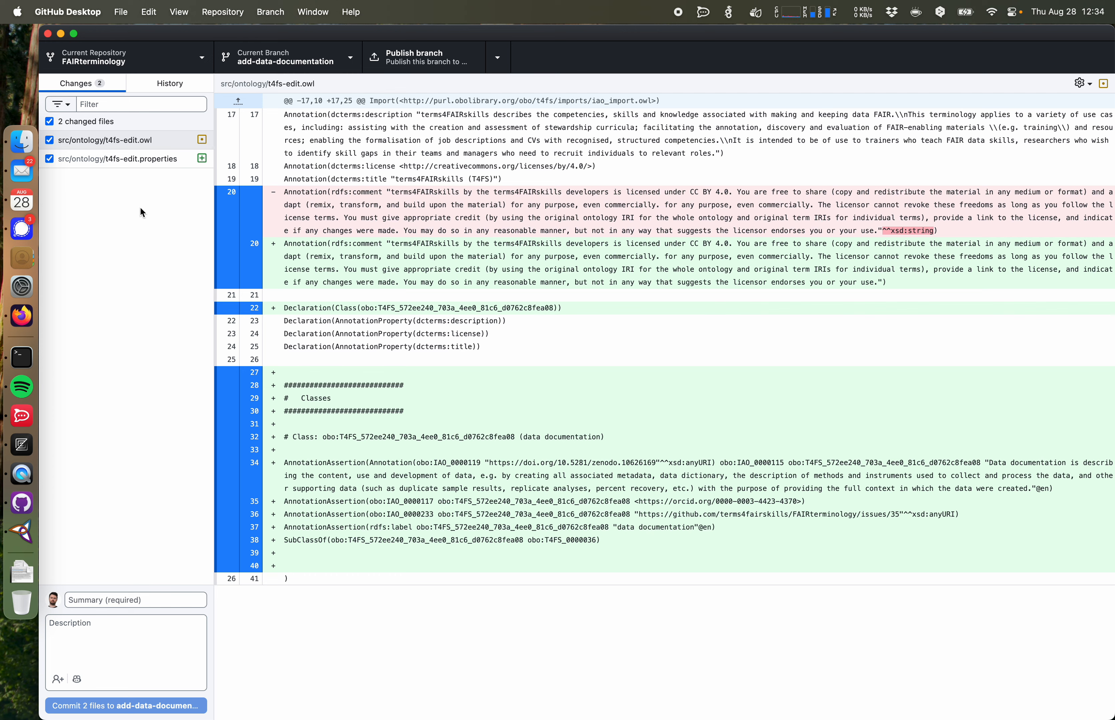
left_click(137, 144)
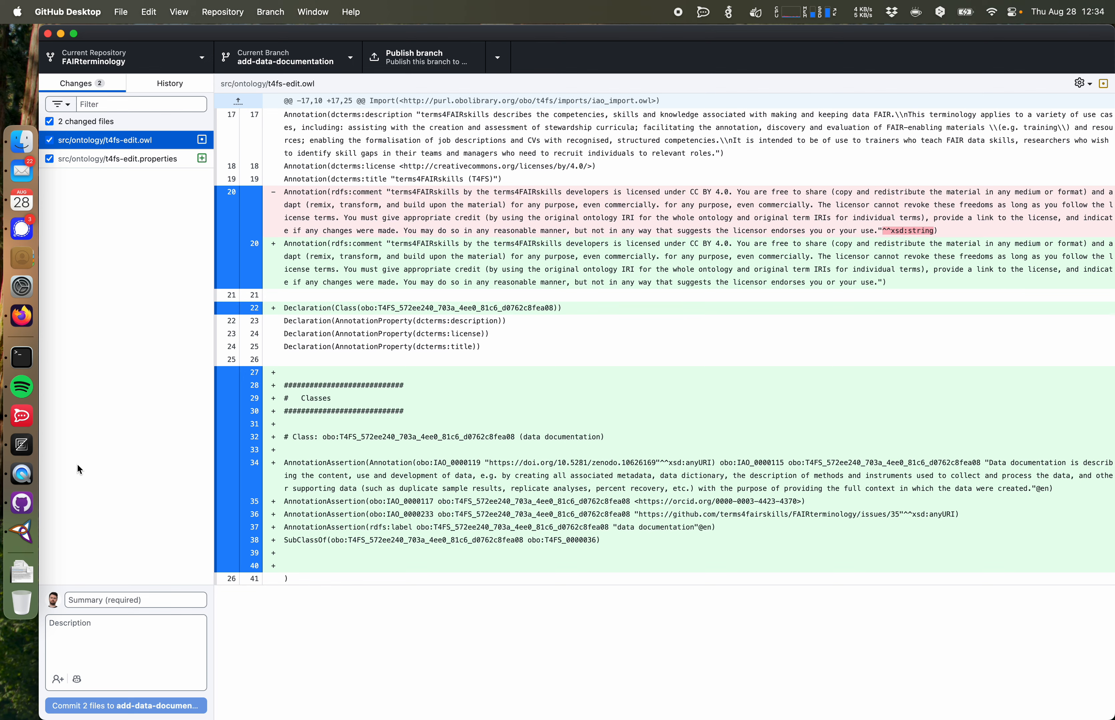
left_click(22, 532)
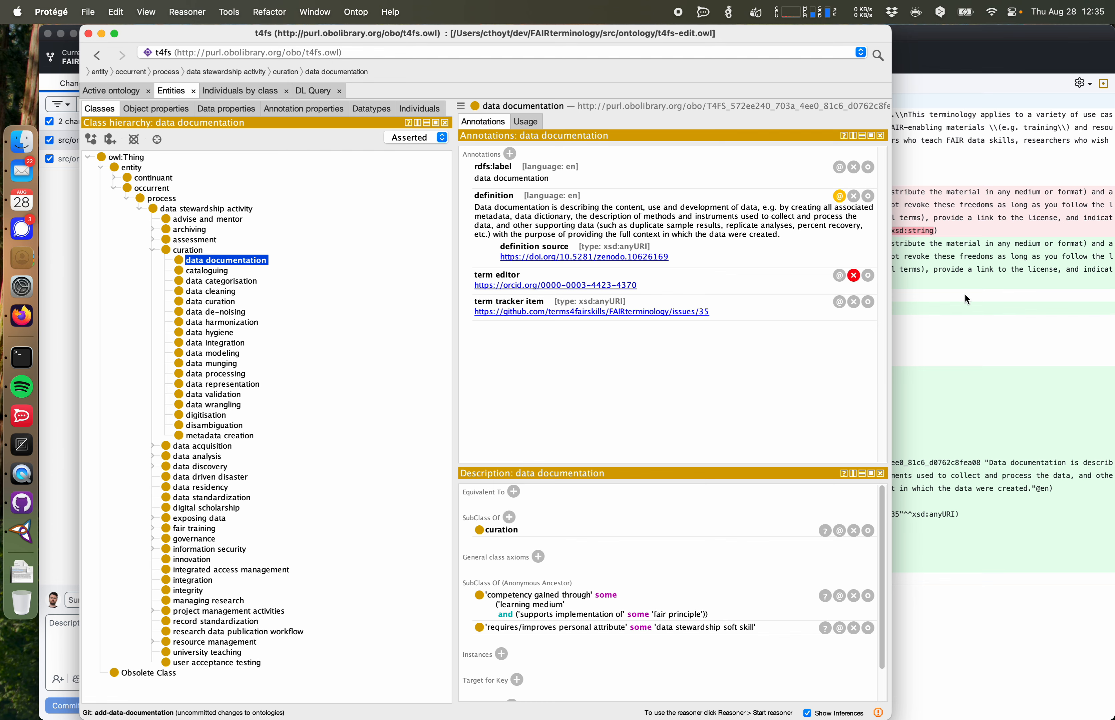
key("super+Tab")
Step: Open the changed t4fs-edit.owl file in PyCharm Community Edition
right_click(131, 140)
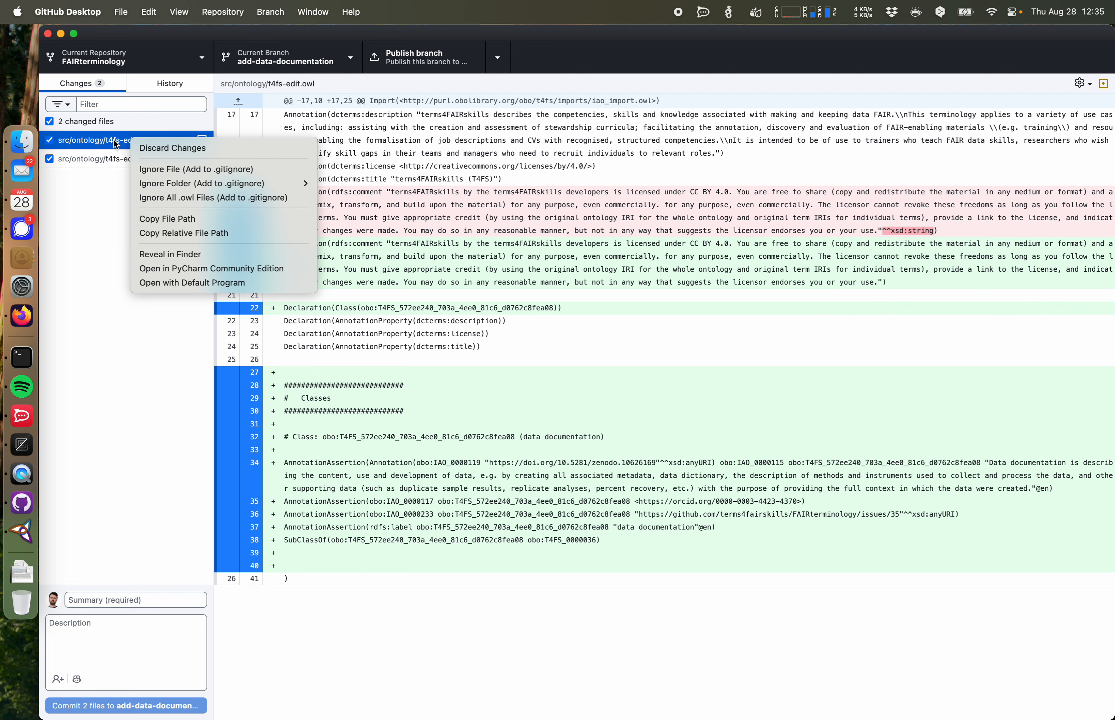
left_click(100, 199)
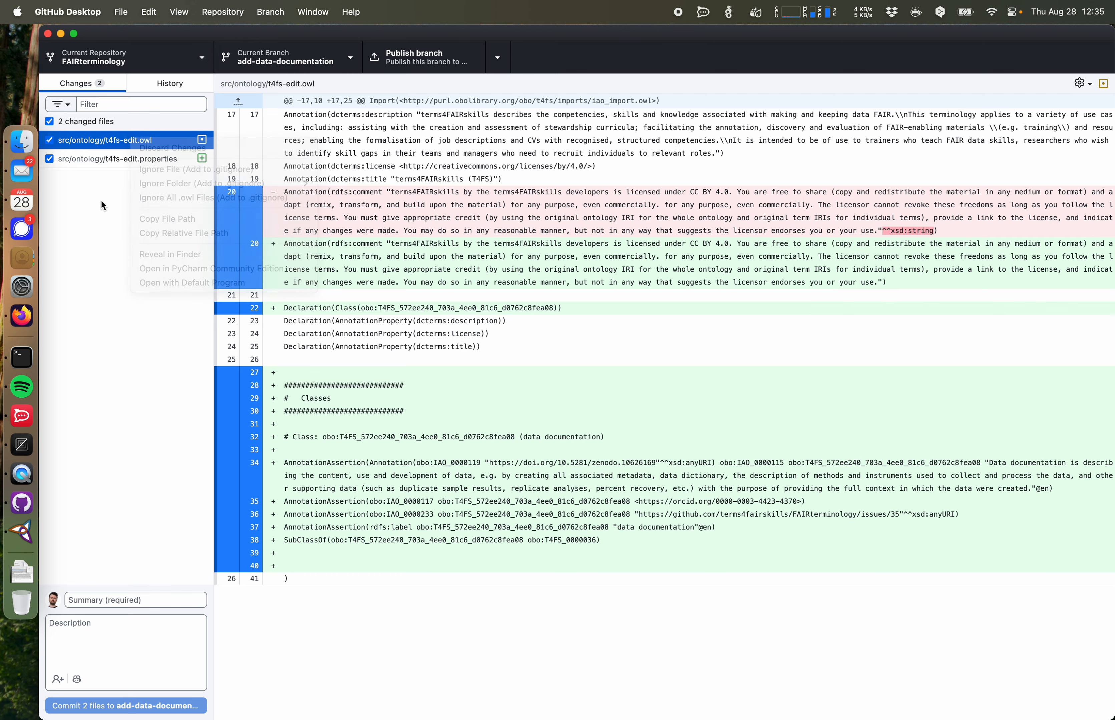
right_click(131, 143)
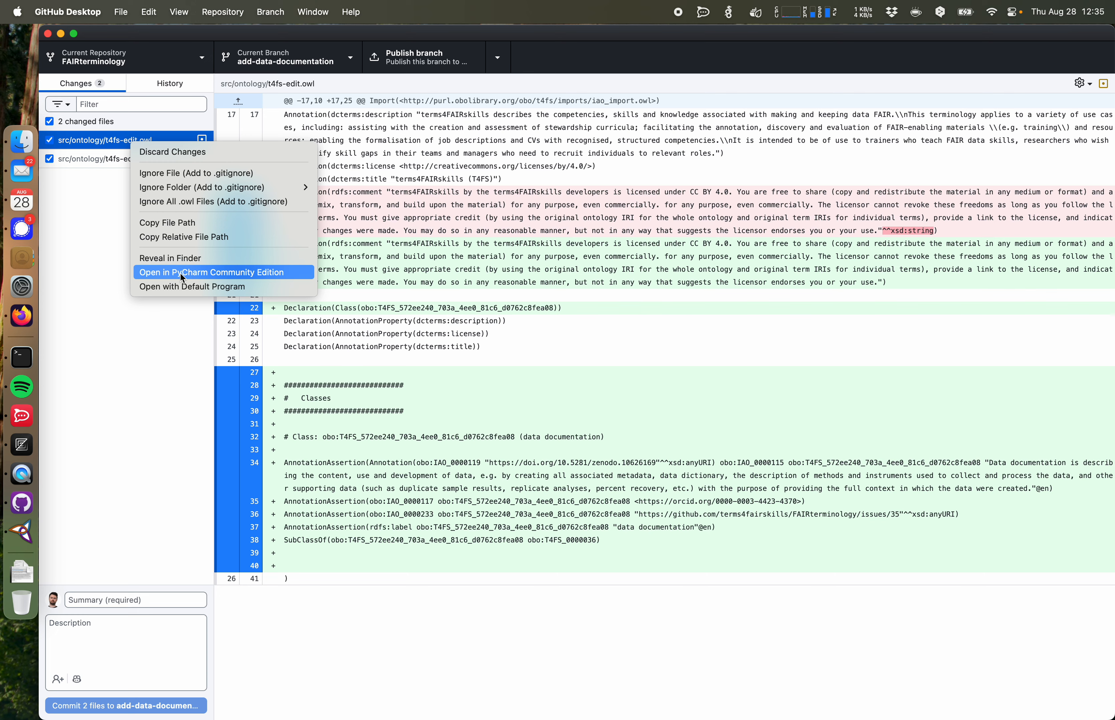
left_click(180, 275)
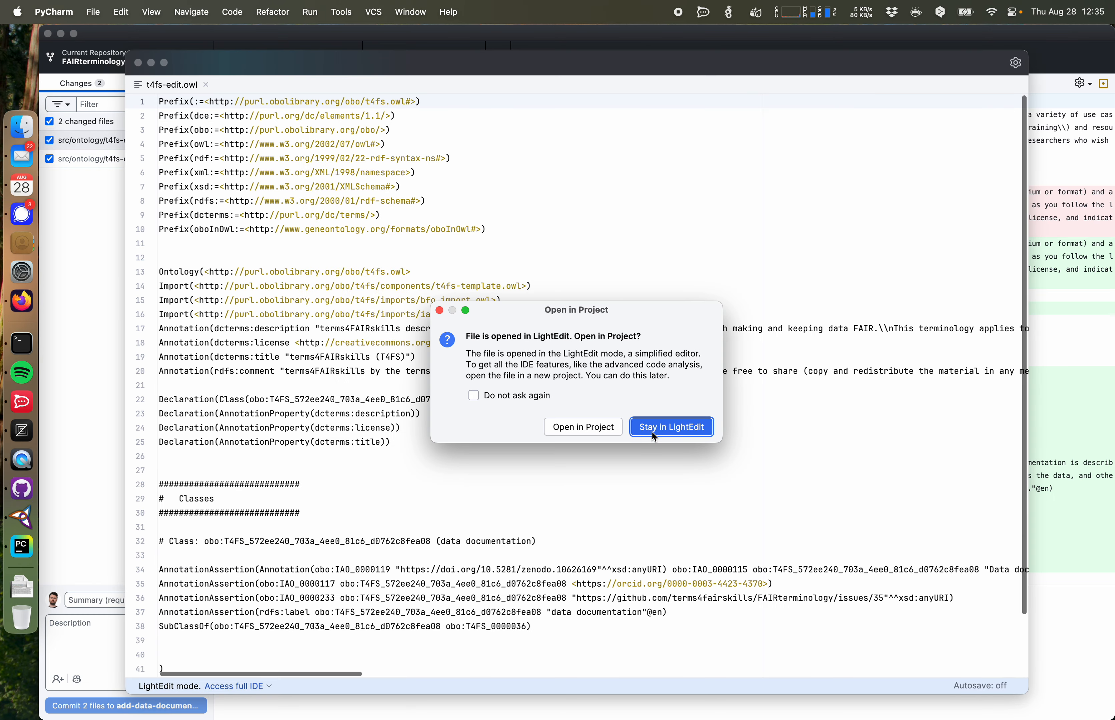
Step: Keep the file in the simplified editor and highlight the data documentation class block
left_click(660, 433)
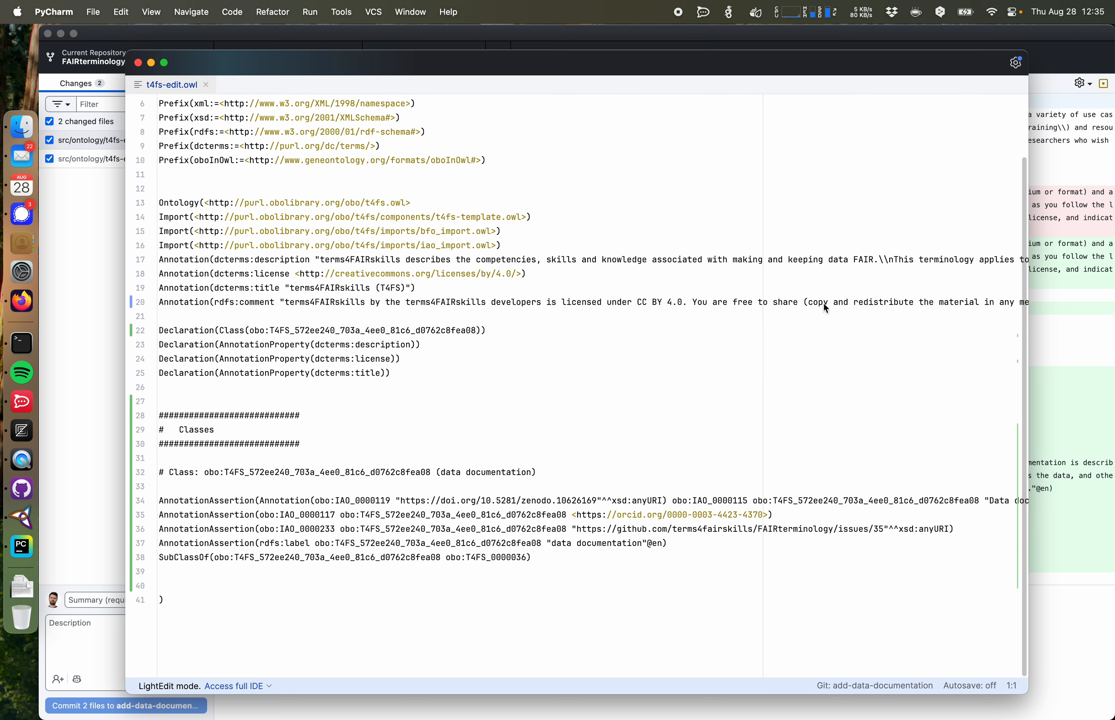
scroll(823, 304, "down", 3)
left_click_drag(534, 558, 120, 476)
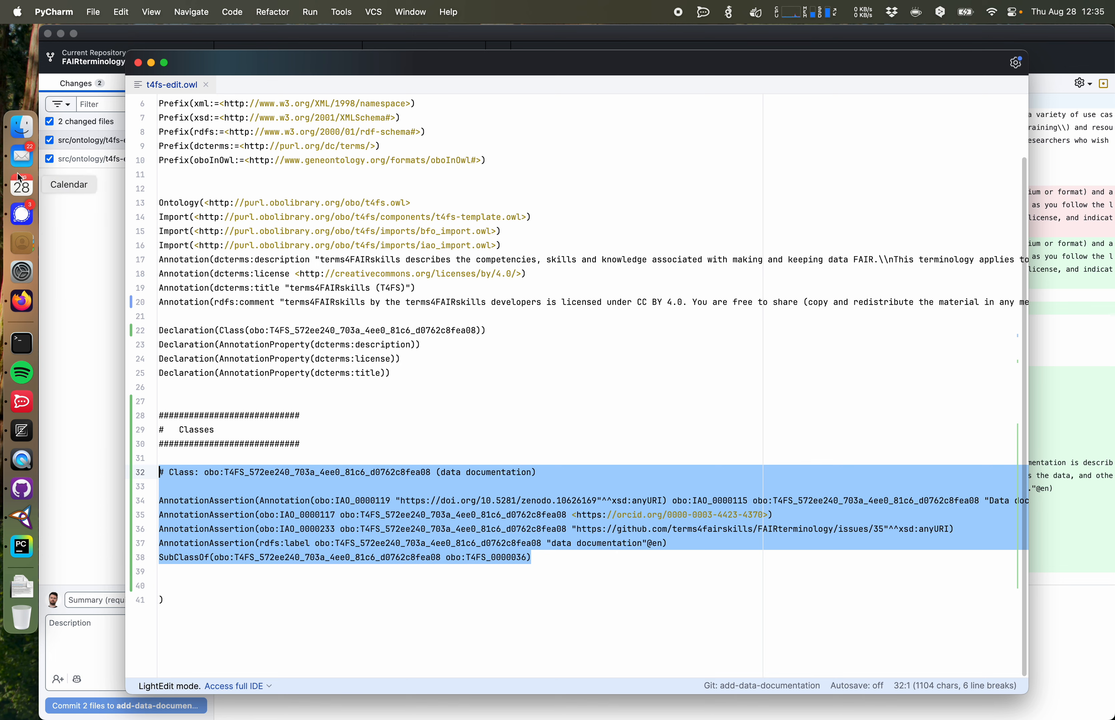
Step: Browse the subfolders of the src/ontology folder in Finder
left_click(21, 124)
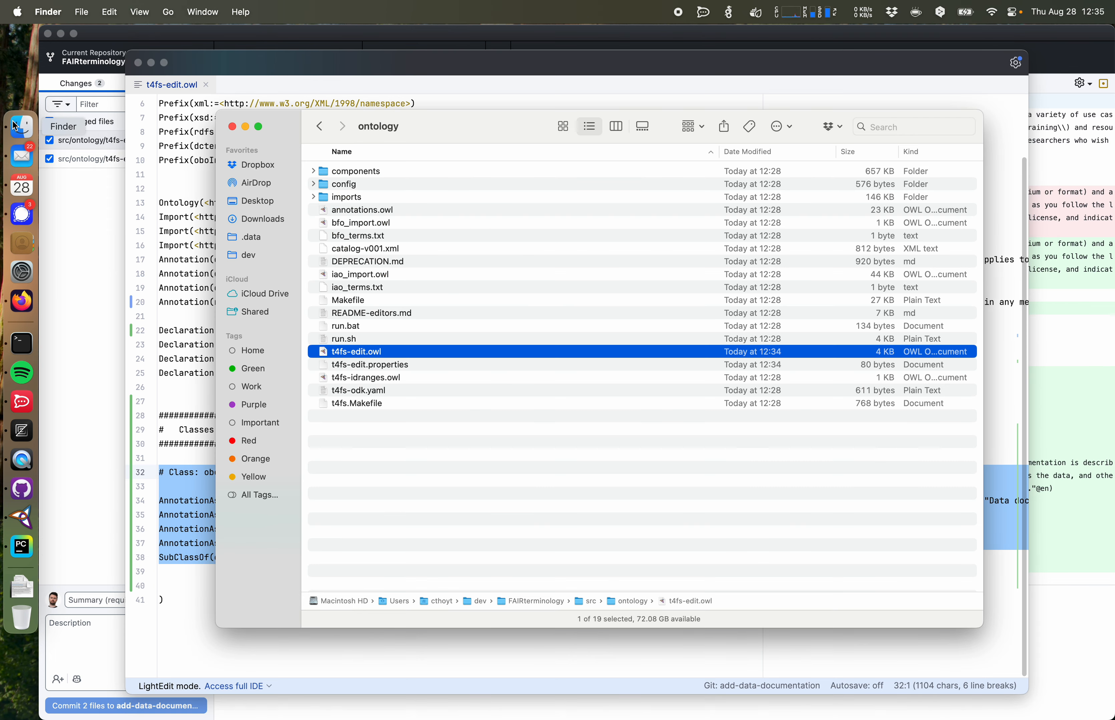
left_click(366, 196)
key("Up")
key("Up")
key("Right")
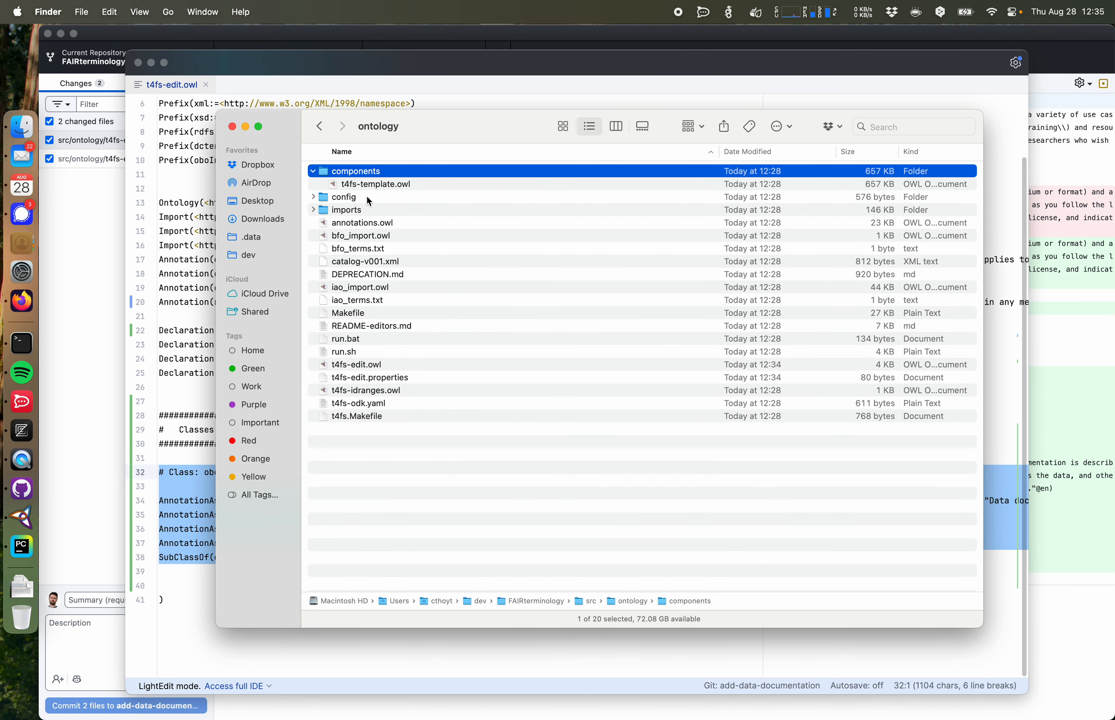
key("Down")
key("Down")
key("Right")
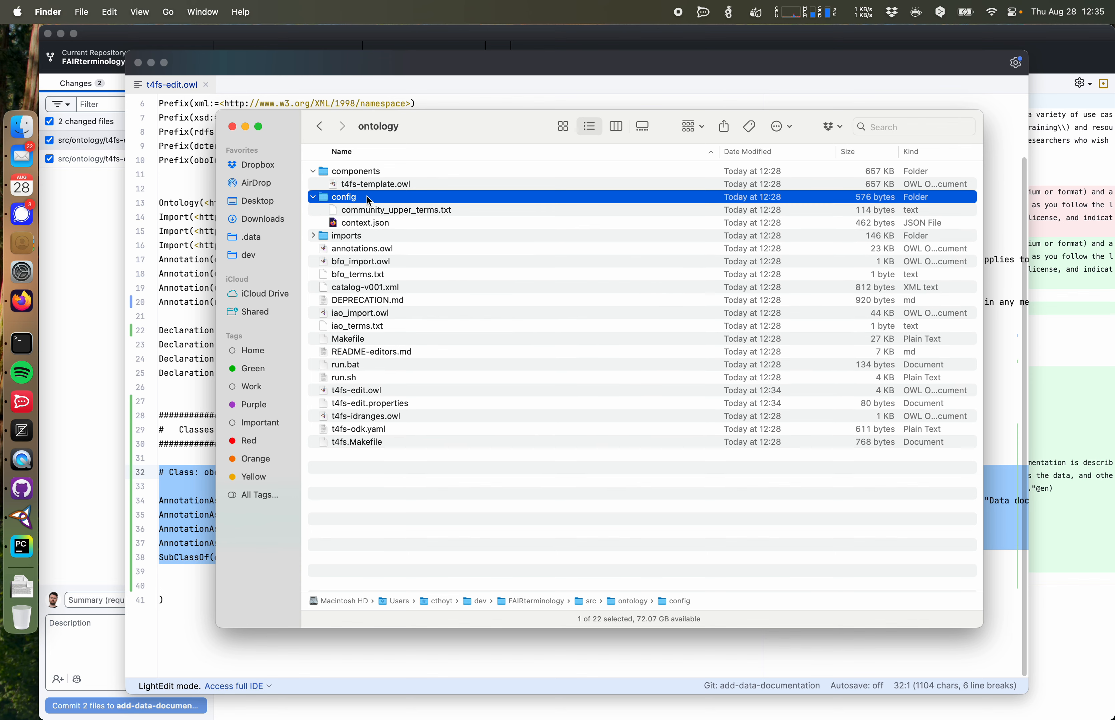
key("Down")
key("Down")
key("Down")
key("Right")
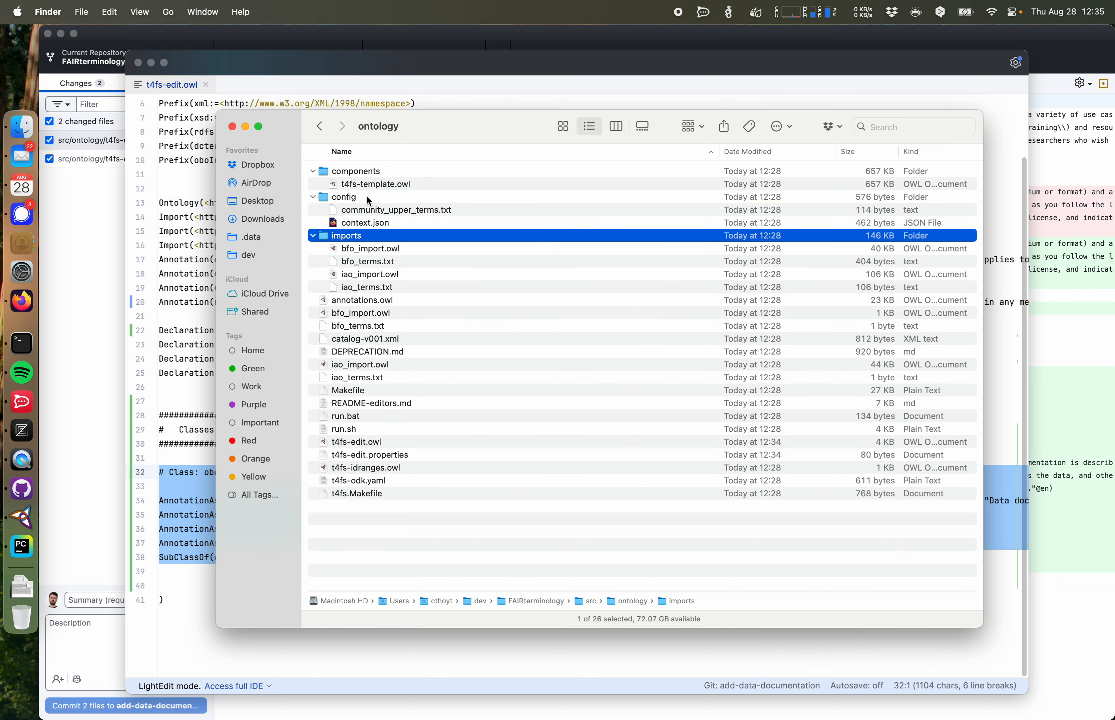
key("Left")
left_click(401, 393)
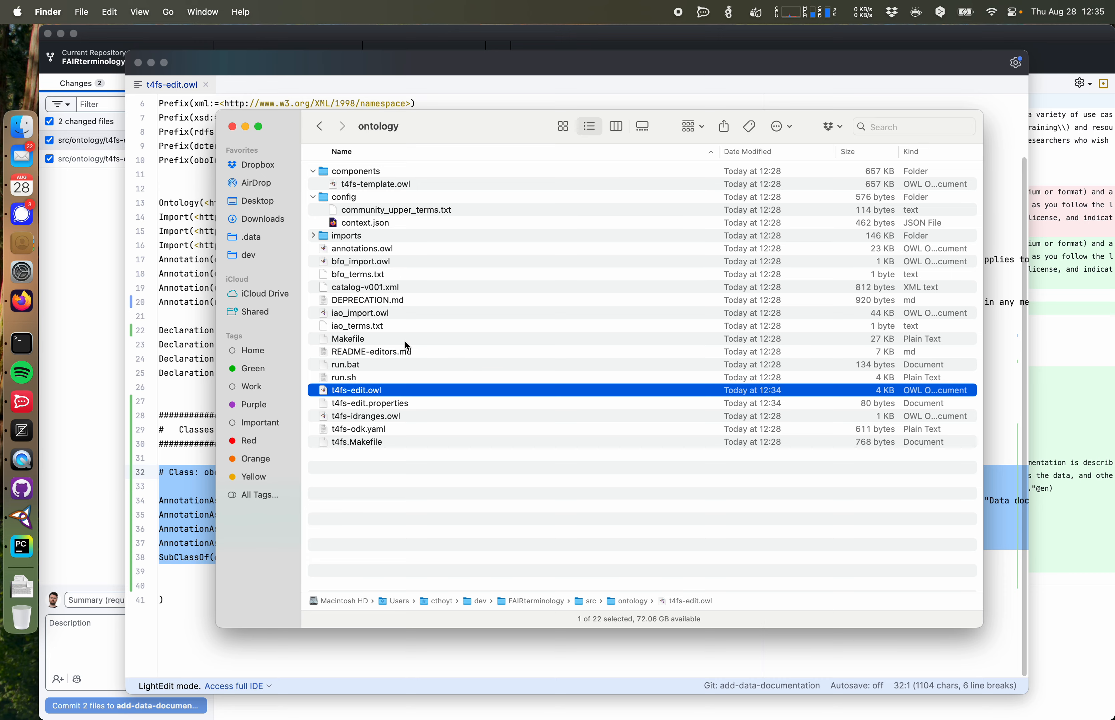
Step: Go up to the src folder, expand templates and preview index.tsv
key("super+Up")
key("Down")
key("Down")
key("Down")
key("Right")
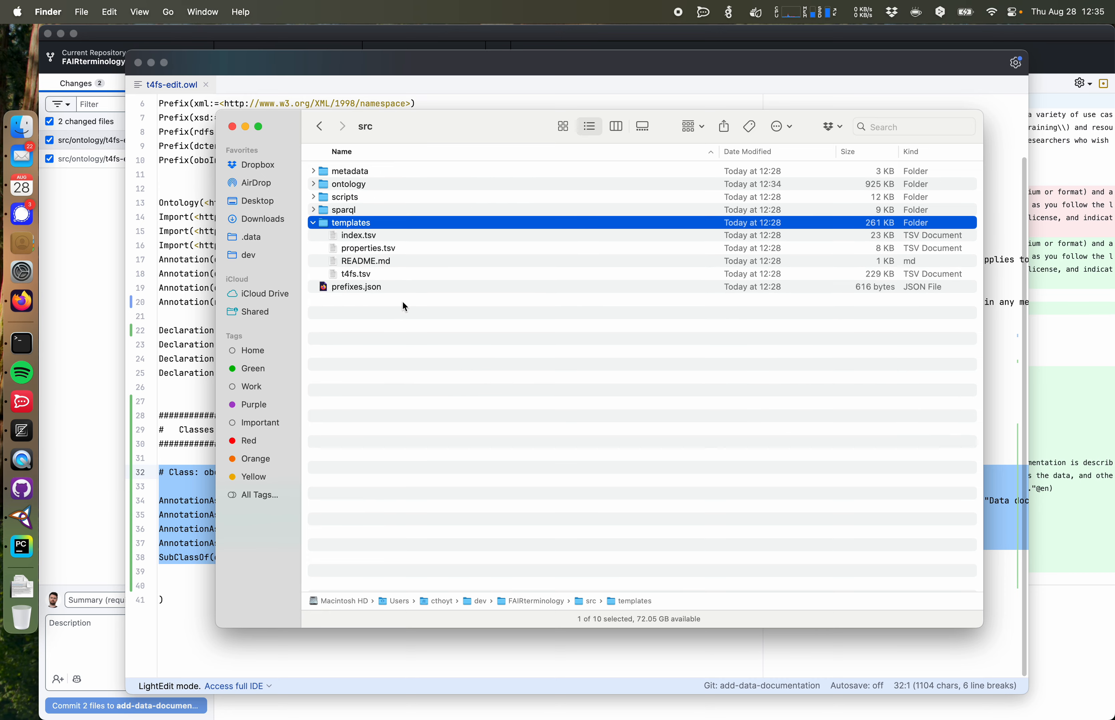
key("Down")
key("space")
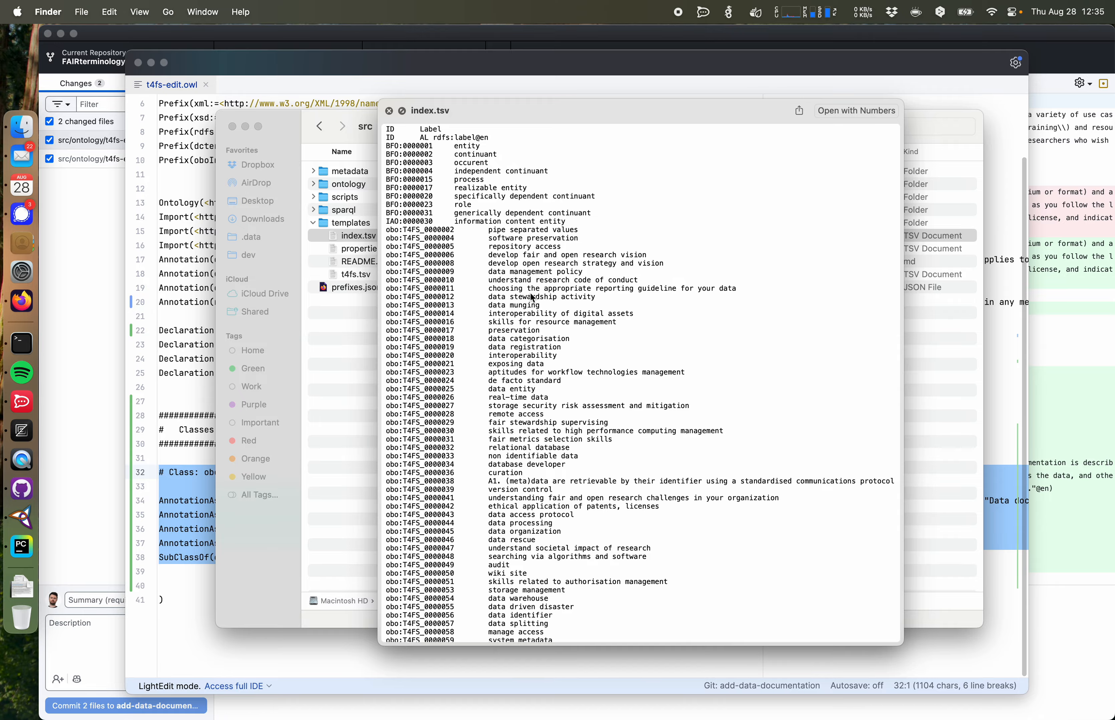
scroll(530, 294, "down", 20)
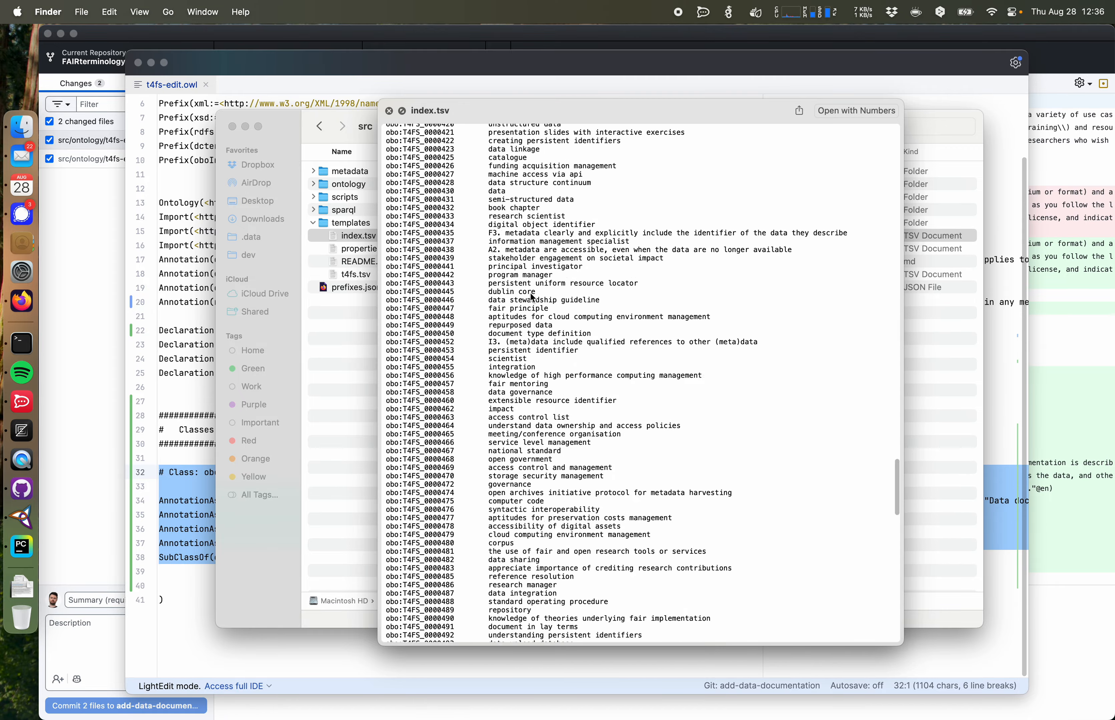
scroll(530, 294, "up", 20)
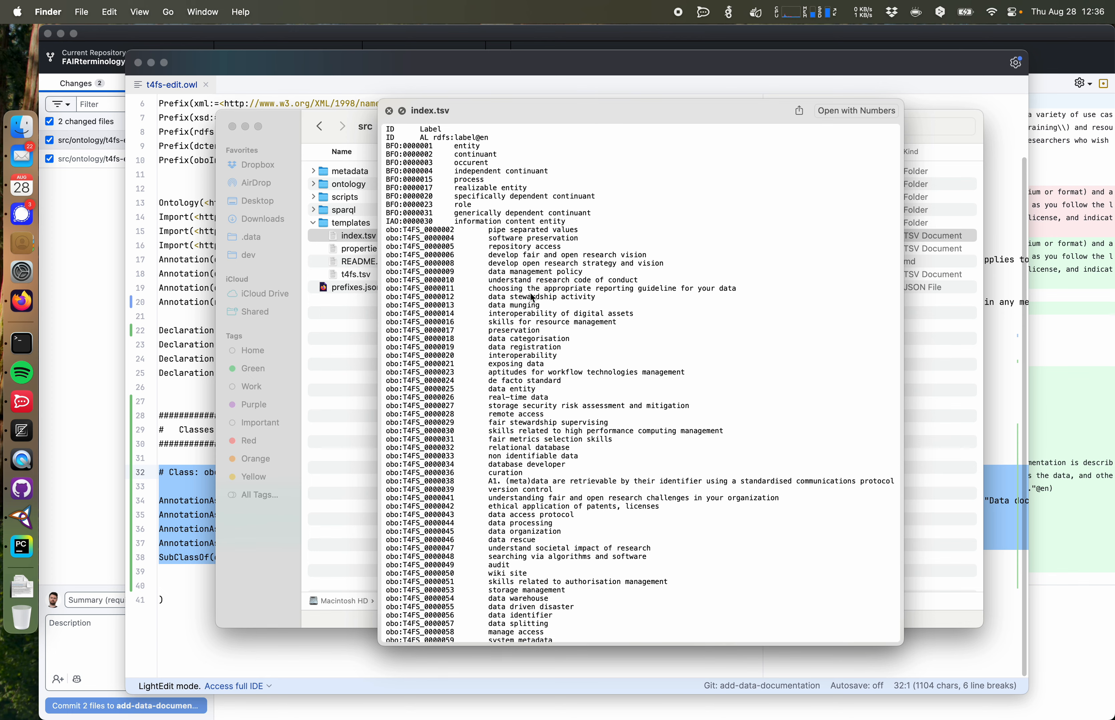
key("space")
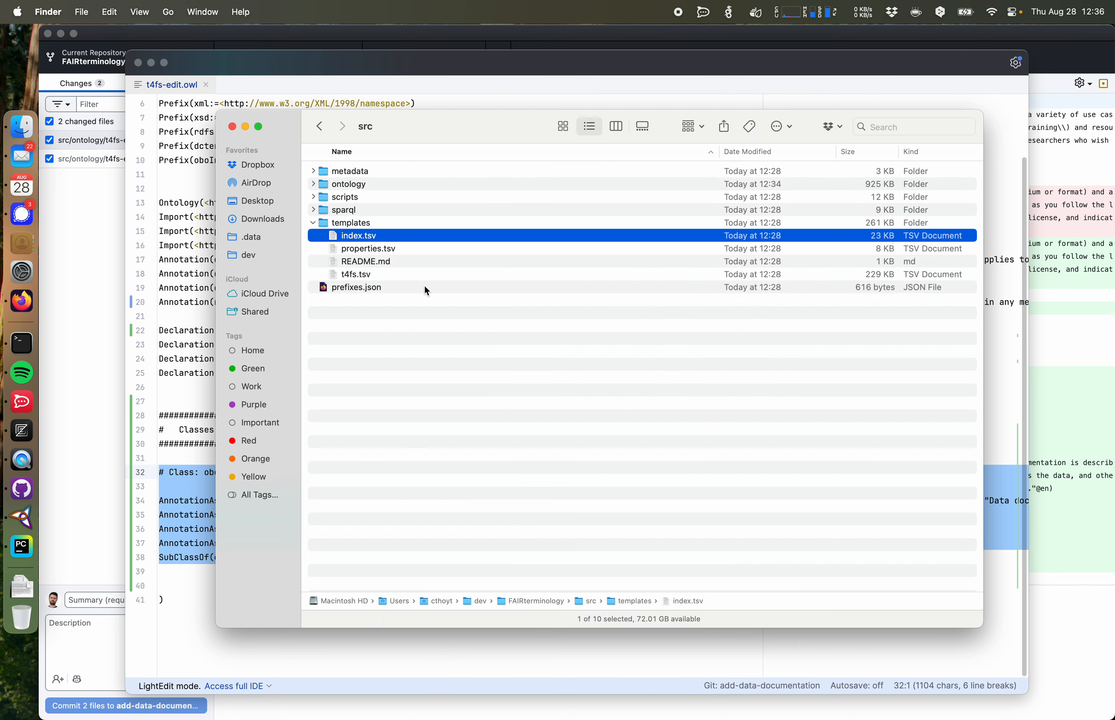
Step: Preview the properties.tsv and t4fs.tsv template files
key("space")
key("Down")
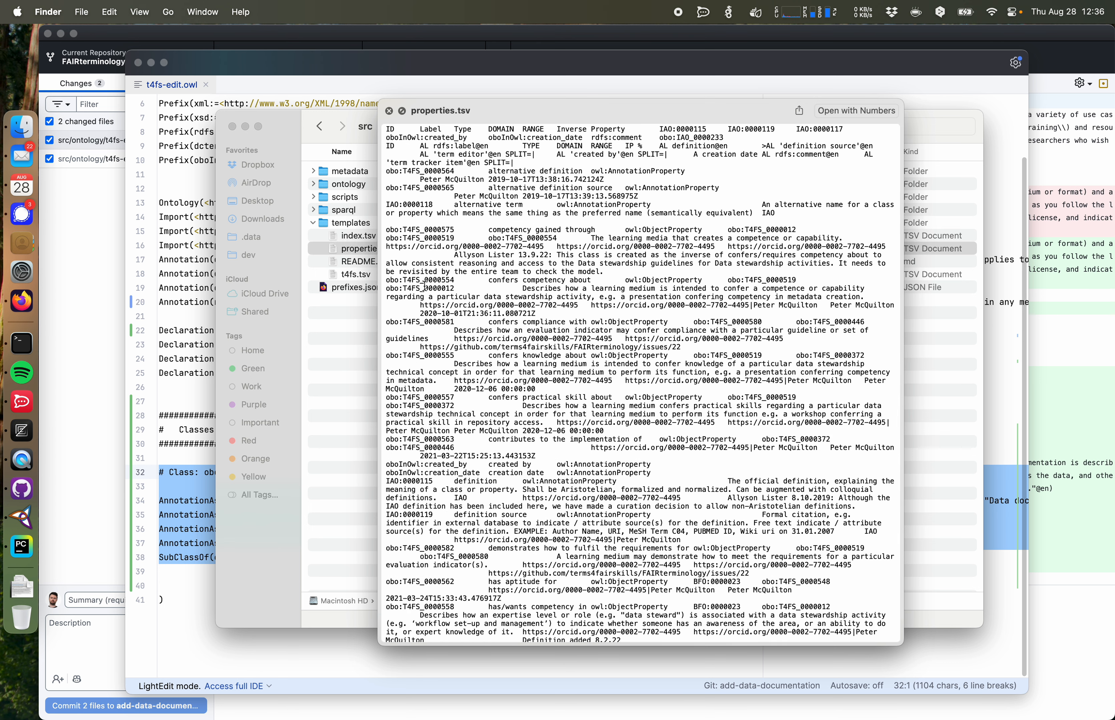
key("Down")
key("Down")
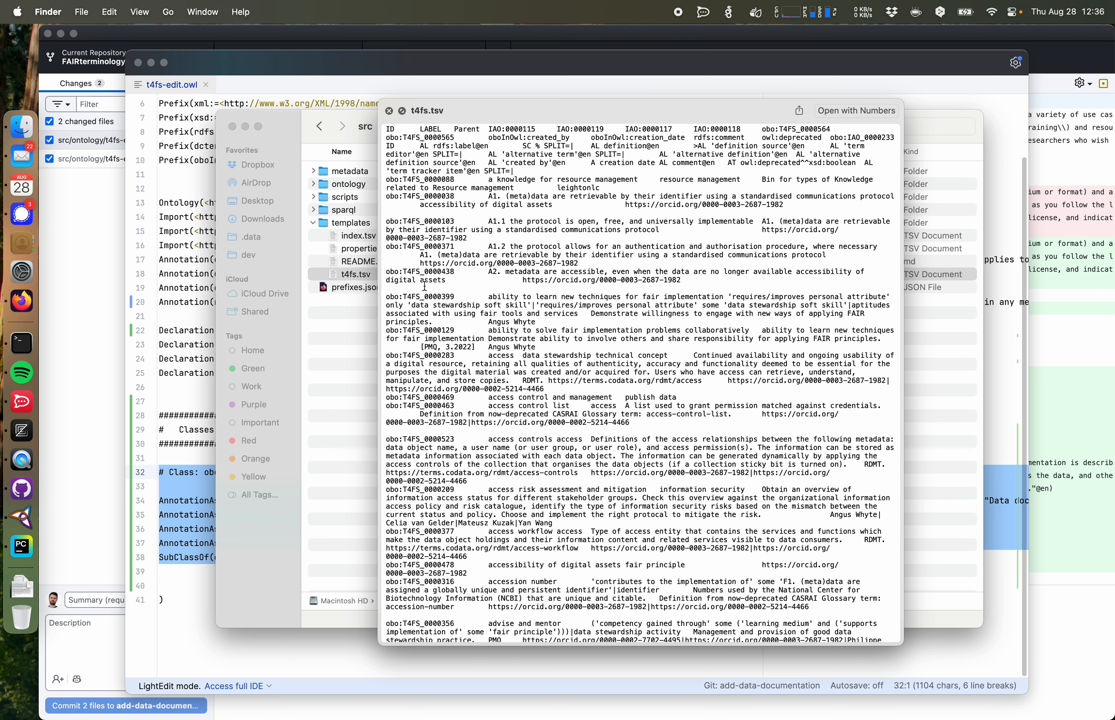
key("space")
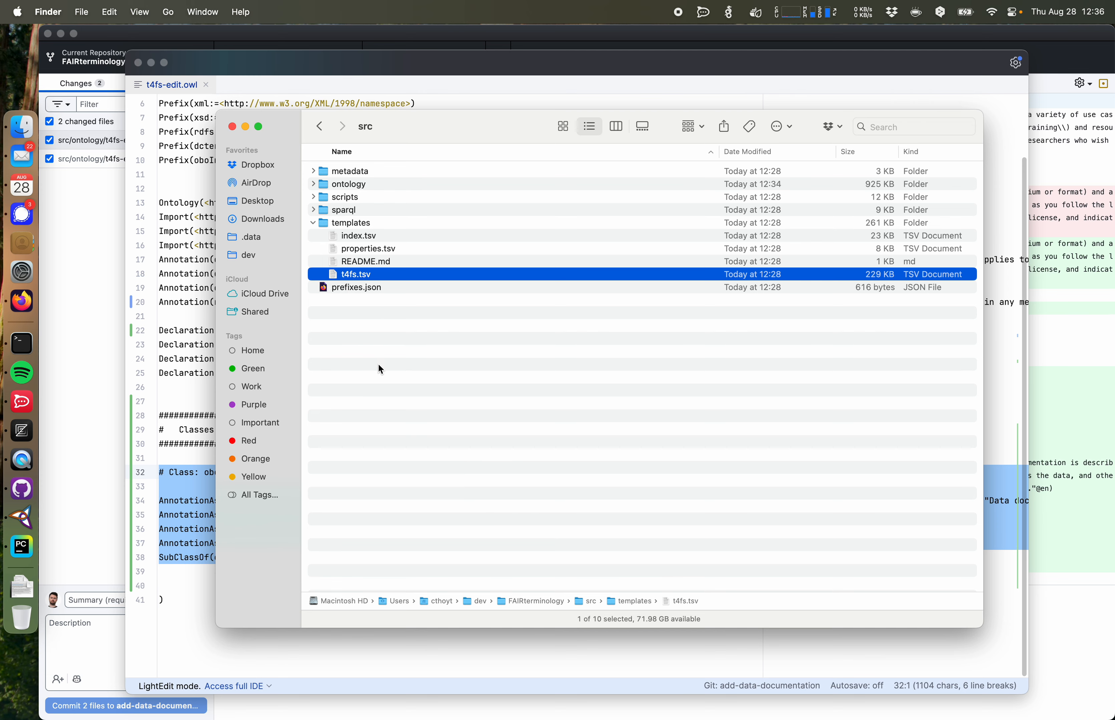
Step: Open the FAIRterminology repository from the term request issue and read its README
left_click(22, 301)
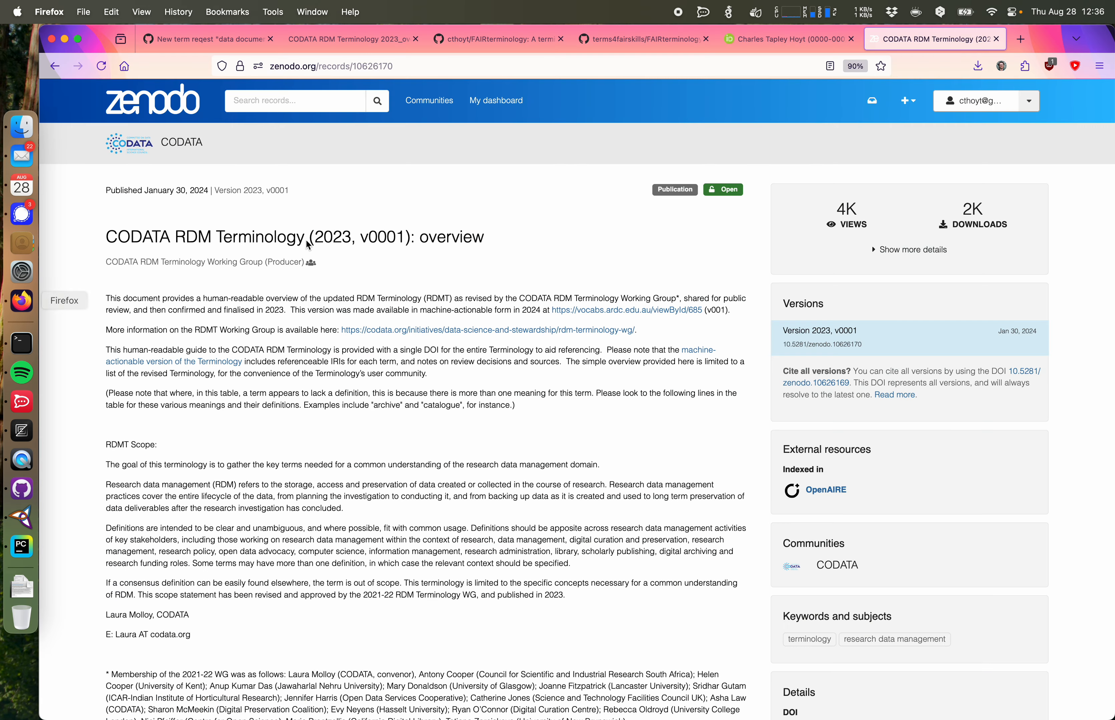
left_click(218, 45)
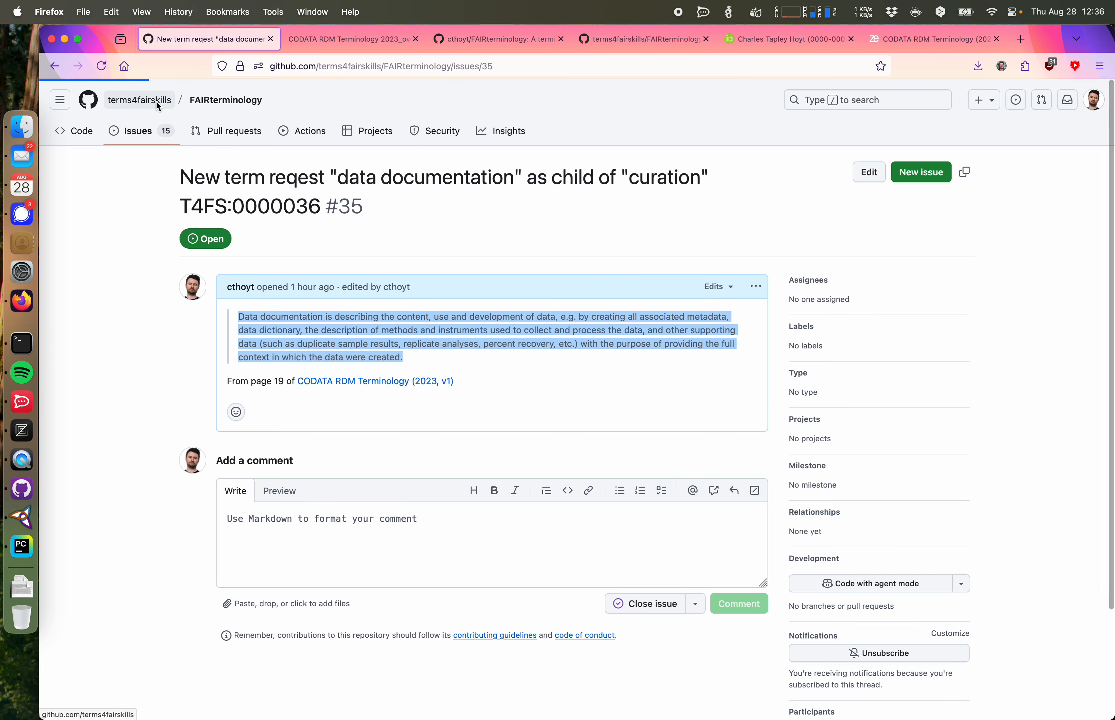
left_click(139, 100)
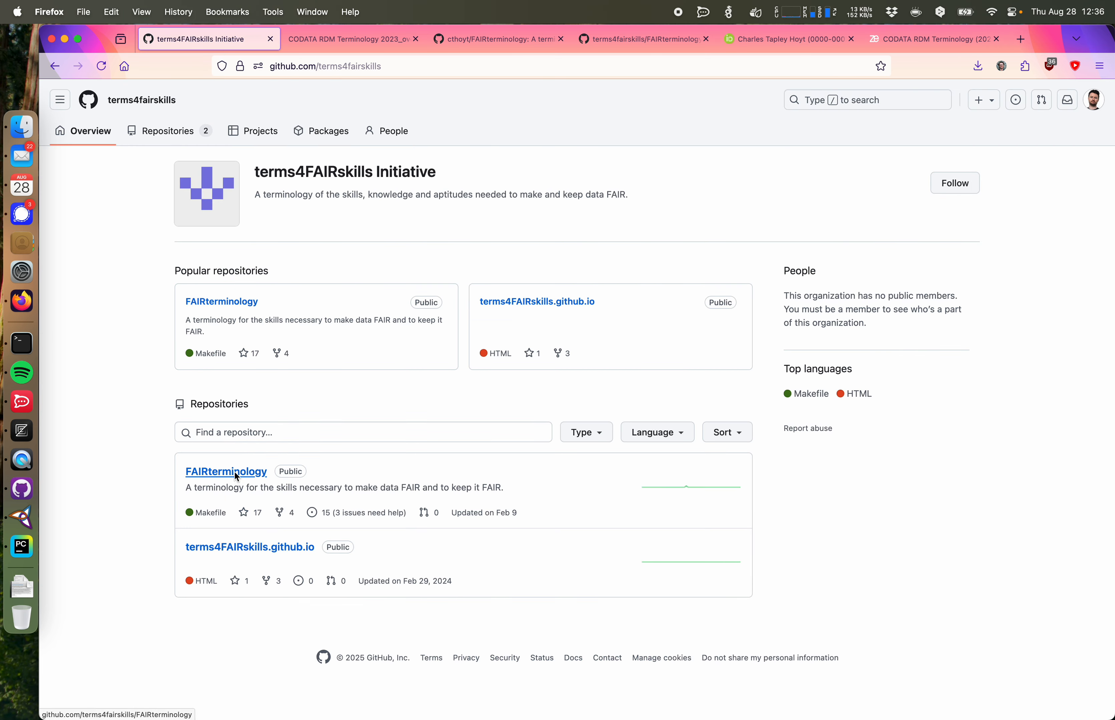
left_click(234, 471)
scroll(177, 389, "down", 15)
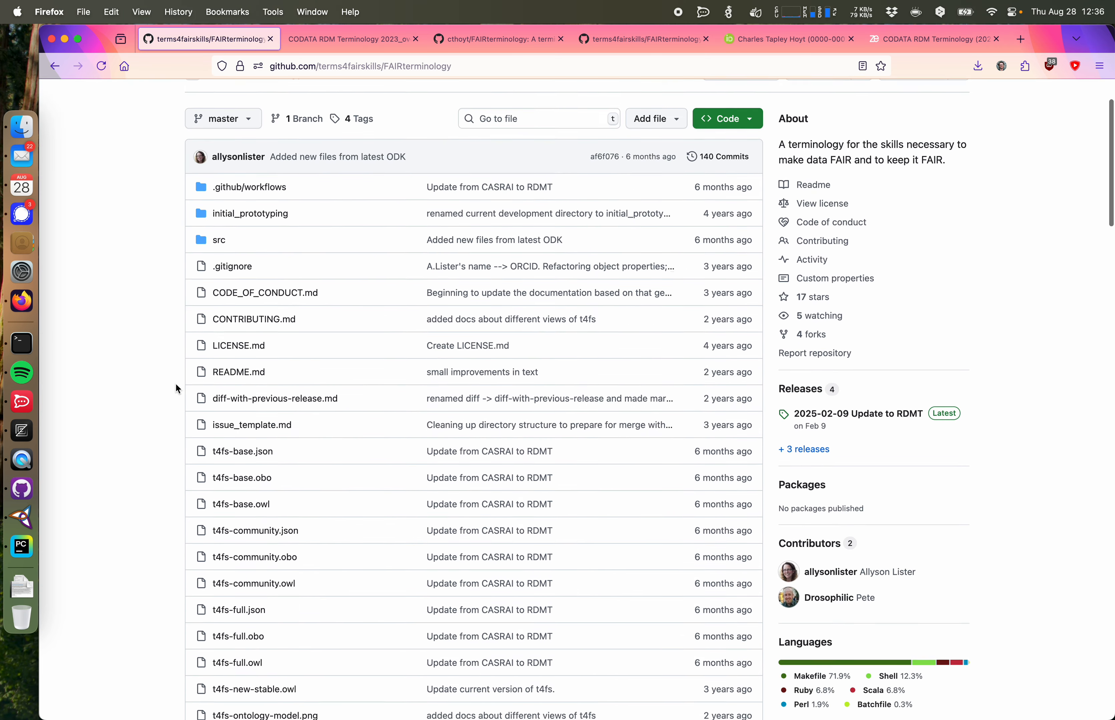
scroll(176, 388, "down", 20)
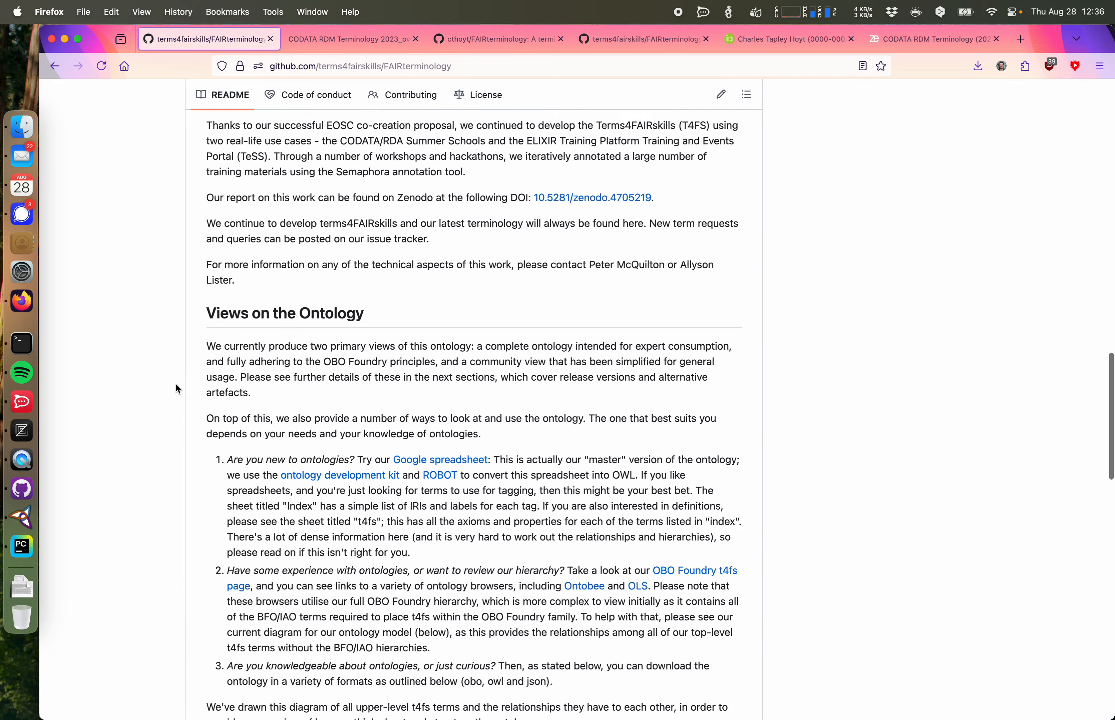
scroll(176, 384, "down", 5)
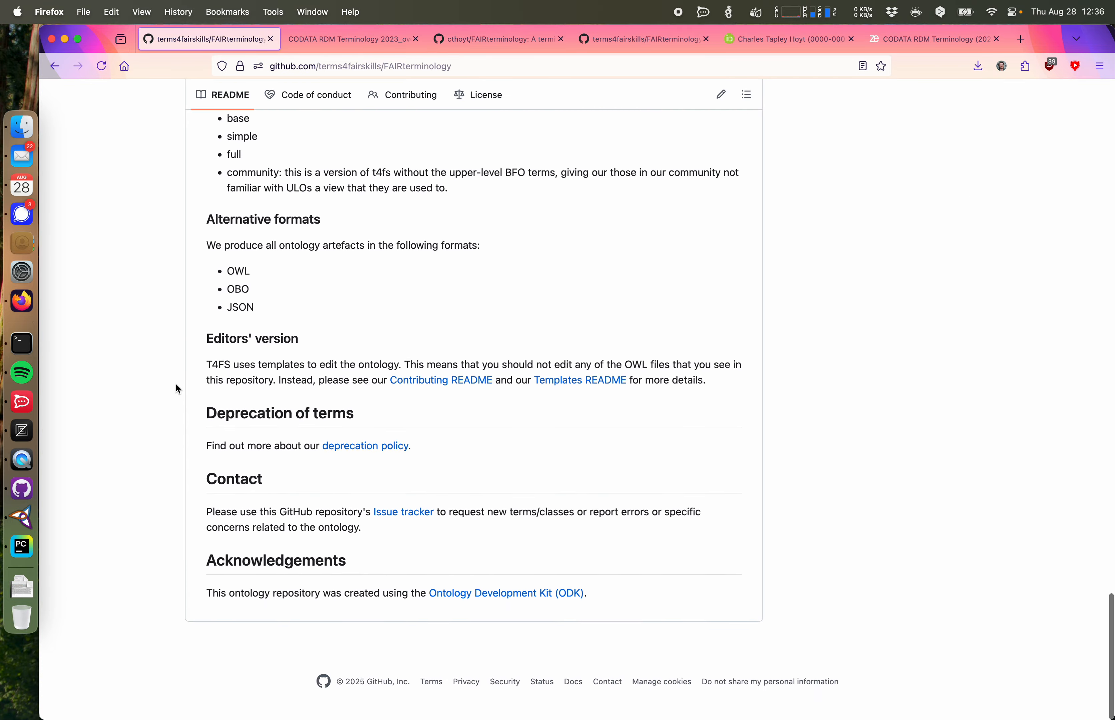
left_click_drag(243, 598, 241, 443)
scroll(231, 156, "up", 14)
scroll(231, 157, "up", 20)
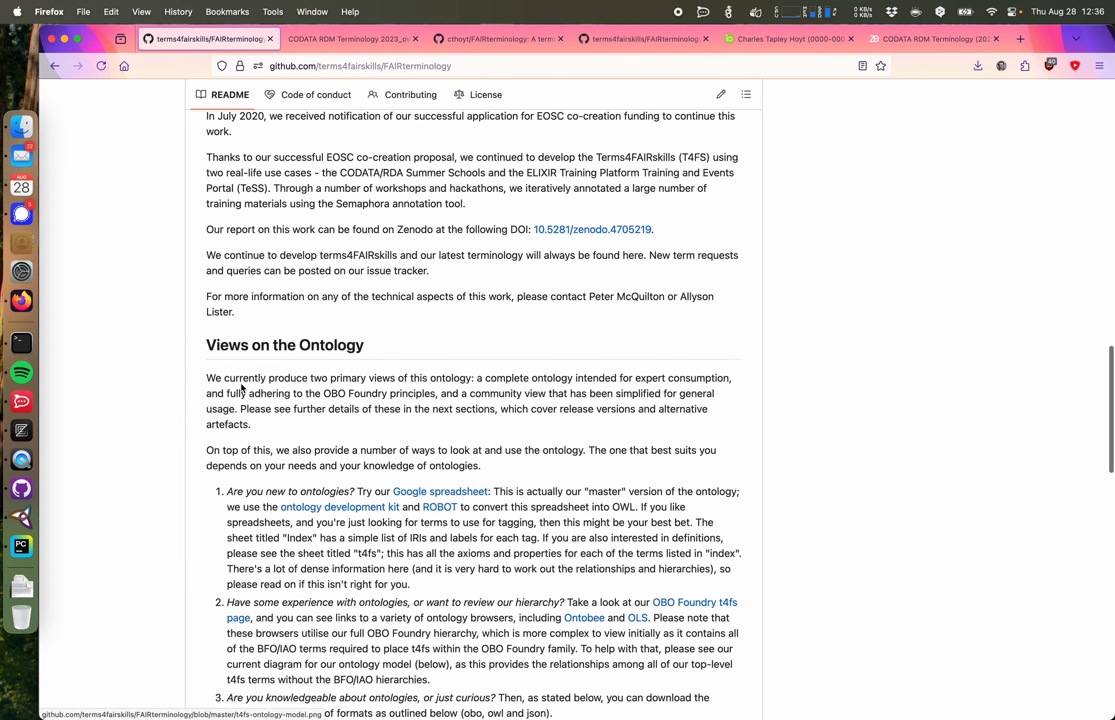
scroll(240, 382, "up", 6)
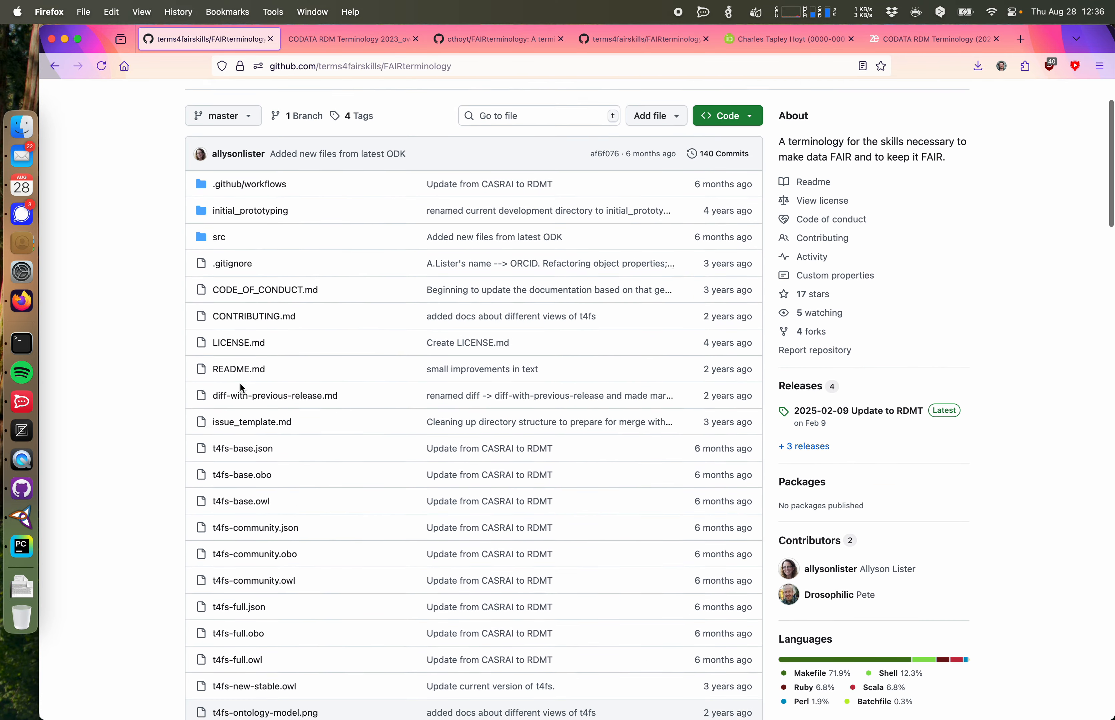
Step: Open CONTRIBUTING.md and read the process for adding a new term
left_click(251, 326)
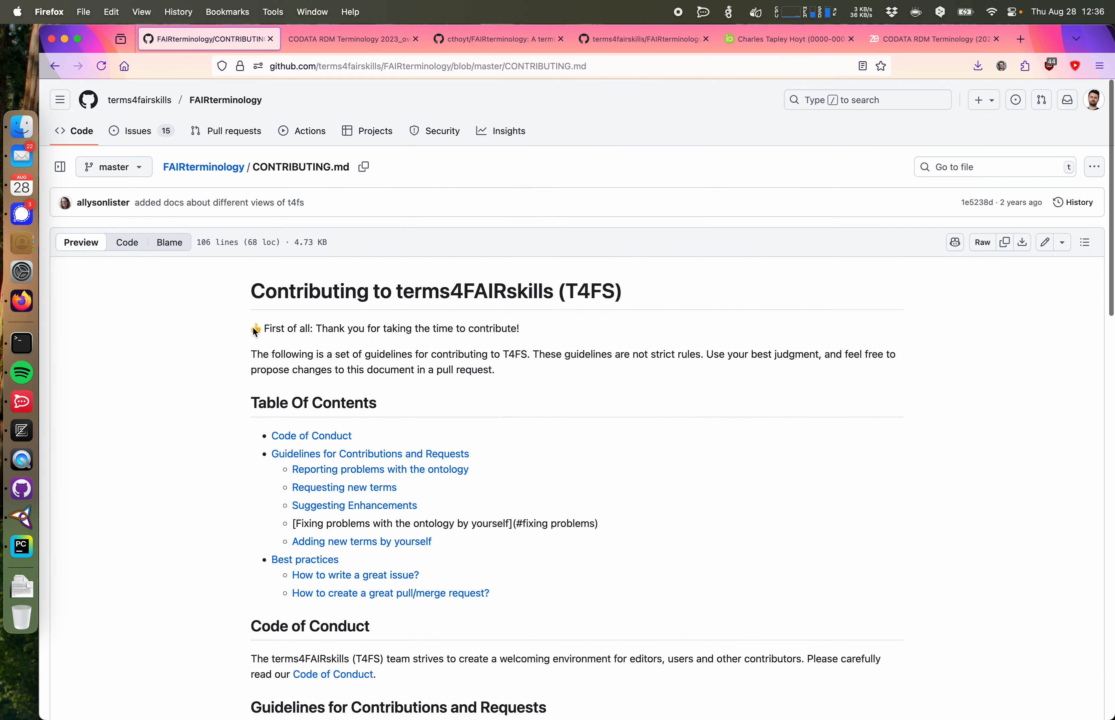
scroll(192, 343, "down", 10)
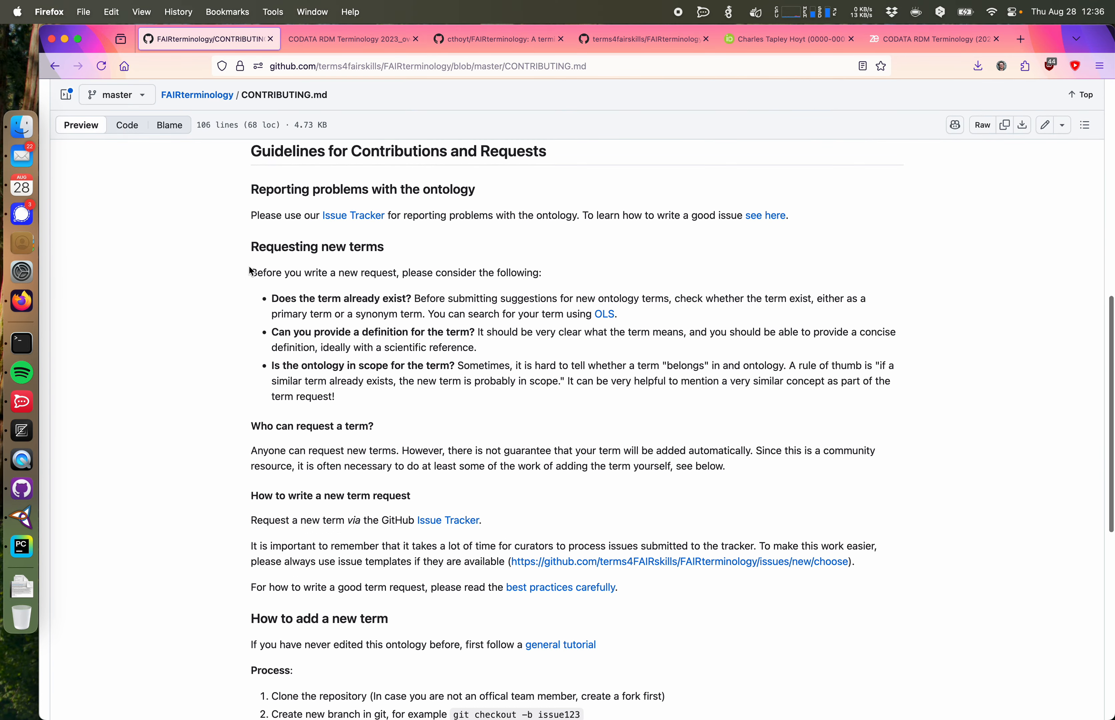
left_click_drag(248, 260, 350, 490)
scroll(348, 481, "down", 5)
scroll(354, 432, "down", 8)
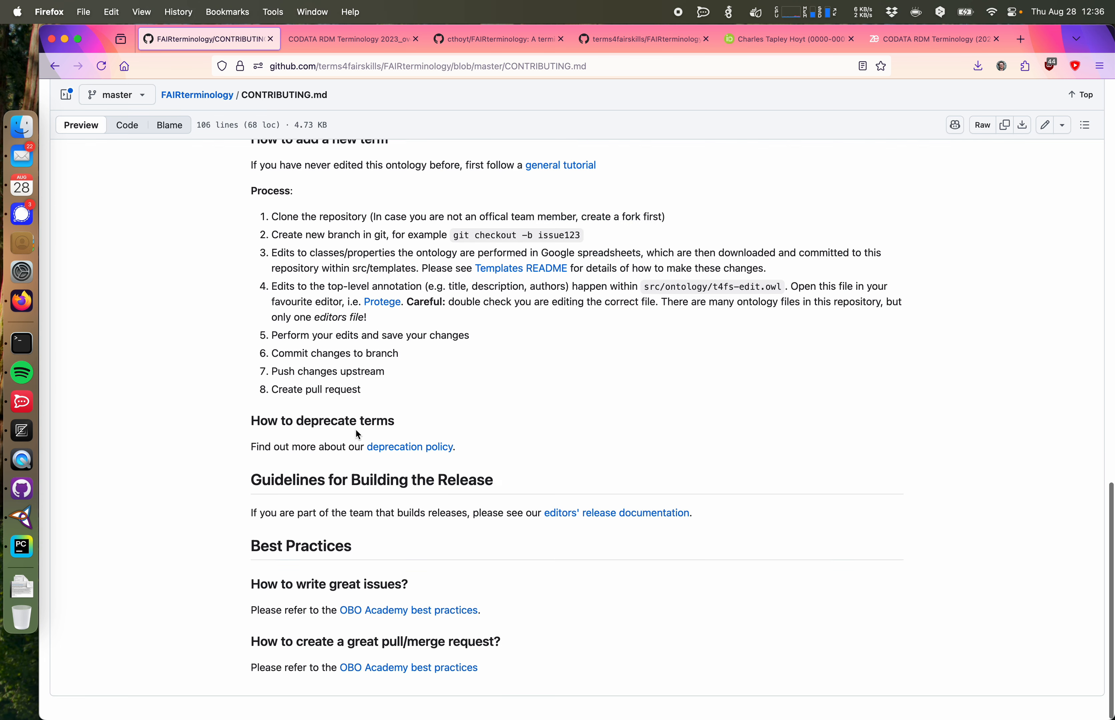
scroll(300, 315, "up", 3)
left_click(264, 318)
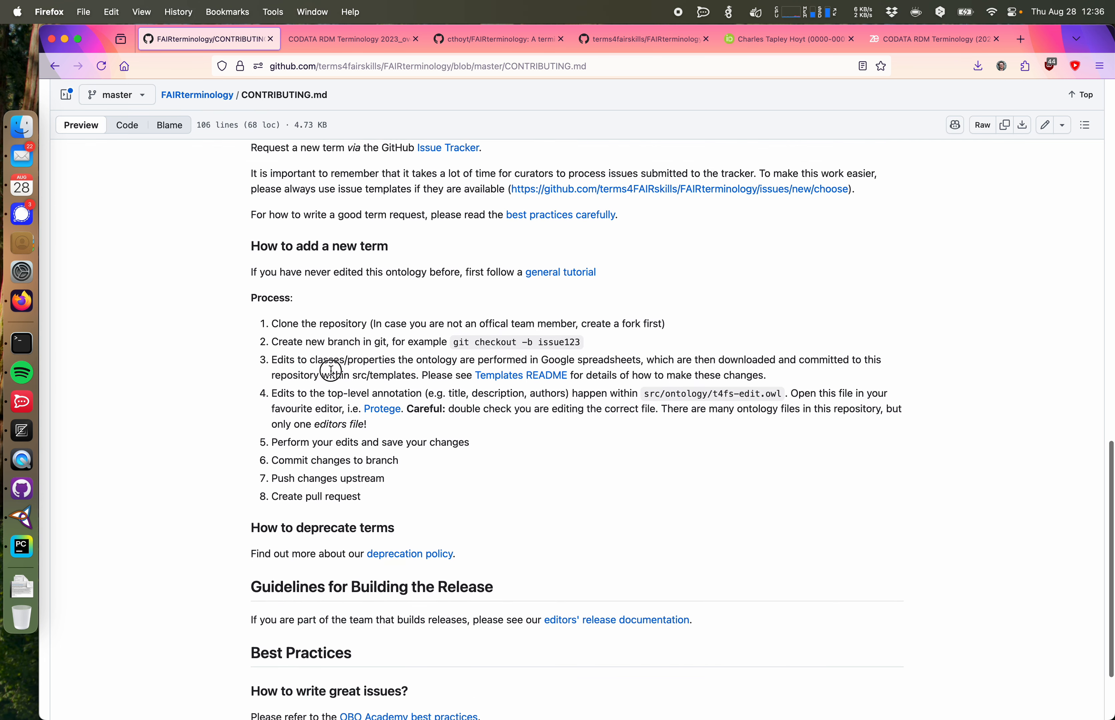
left_click_drag(286, 324, 348, 373)
left_click(348, 373)
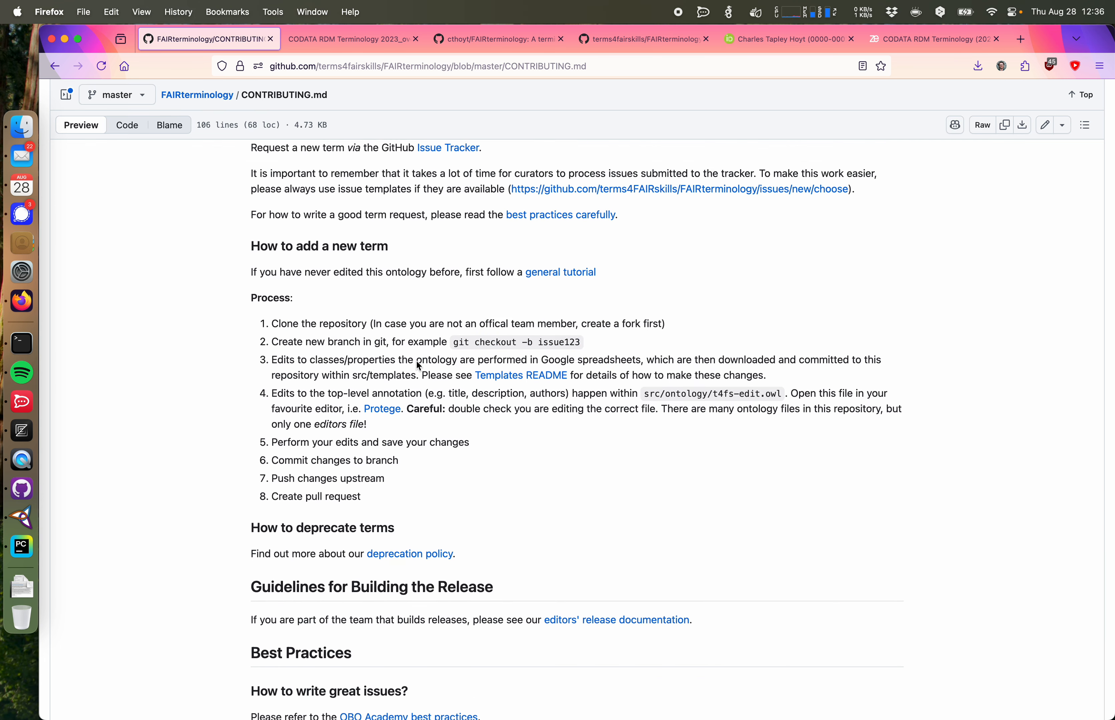
left_click_drag(447, 392, 398, 510)
left_click(279, 405)
left_click(399, 512)
scroll(400, 514, "down", 3)
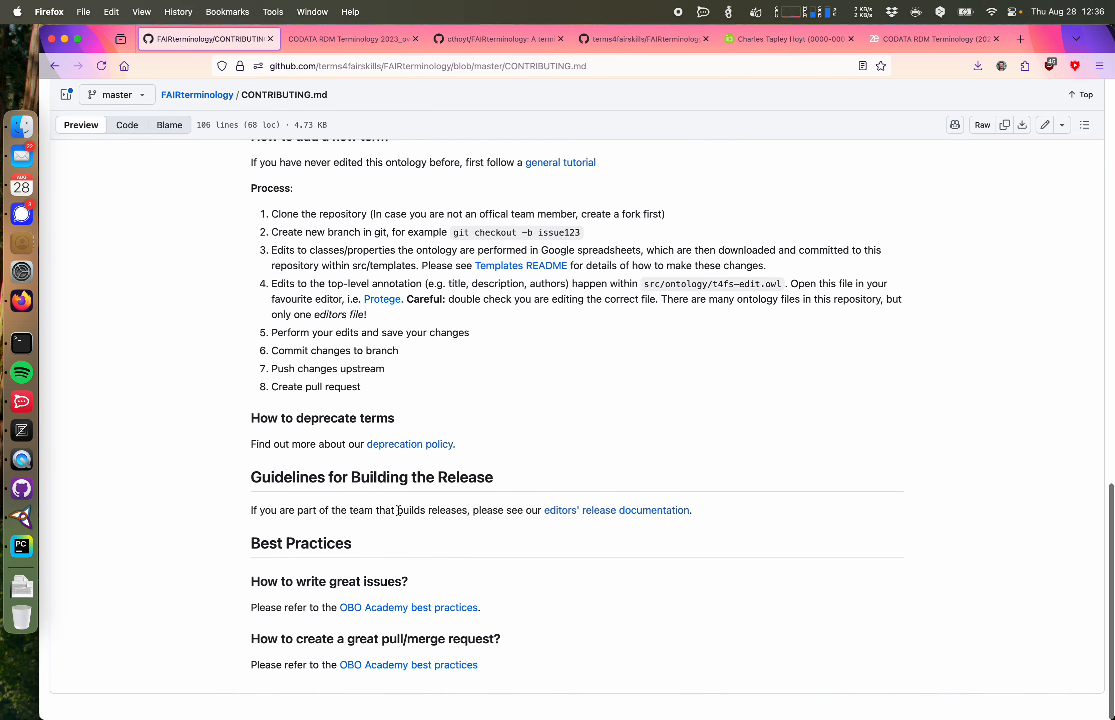
scroll(398, 510, "up", 15)
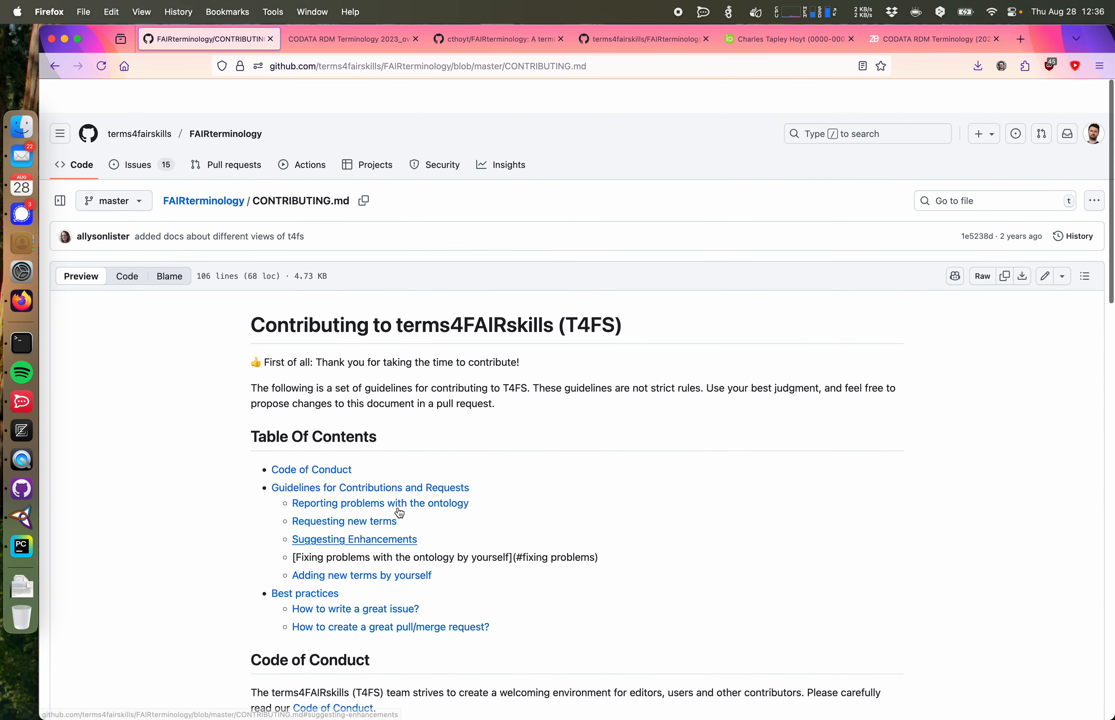
left_click_drag(640, 291, 267, 292)
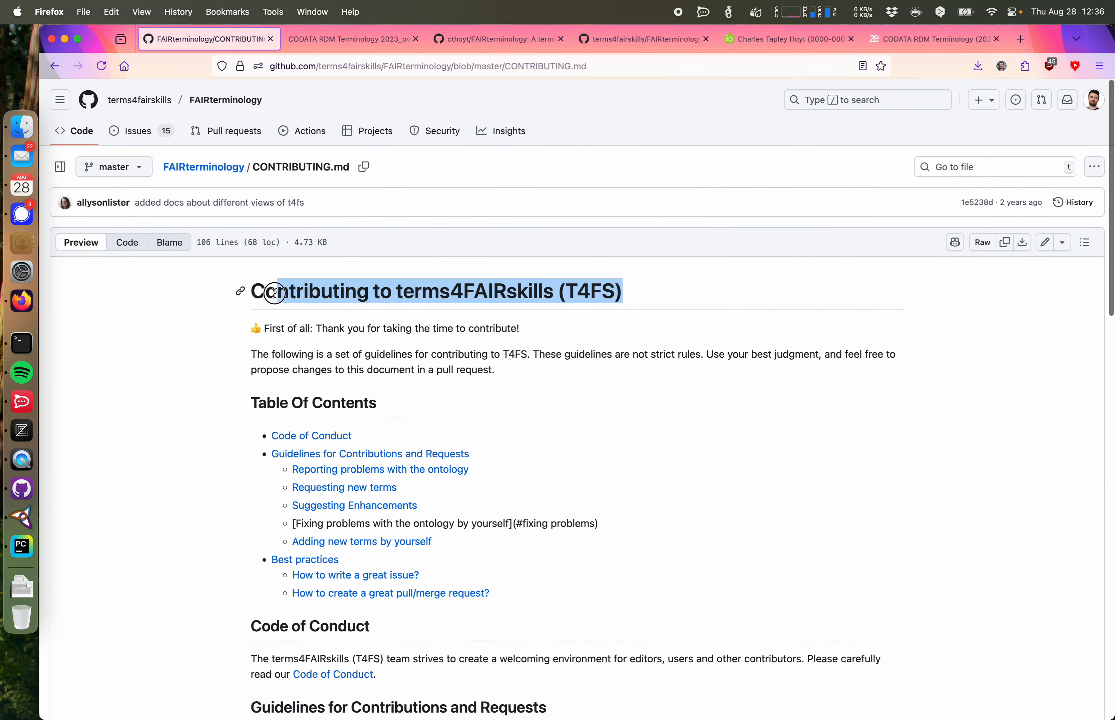
left_click(276, 288)
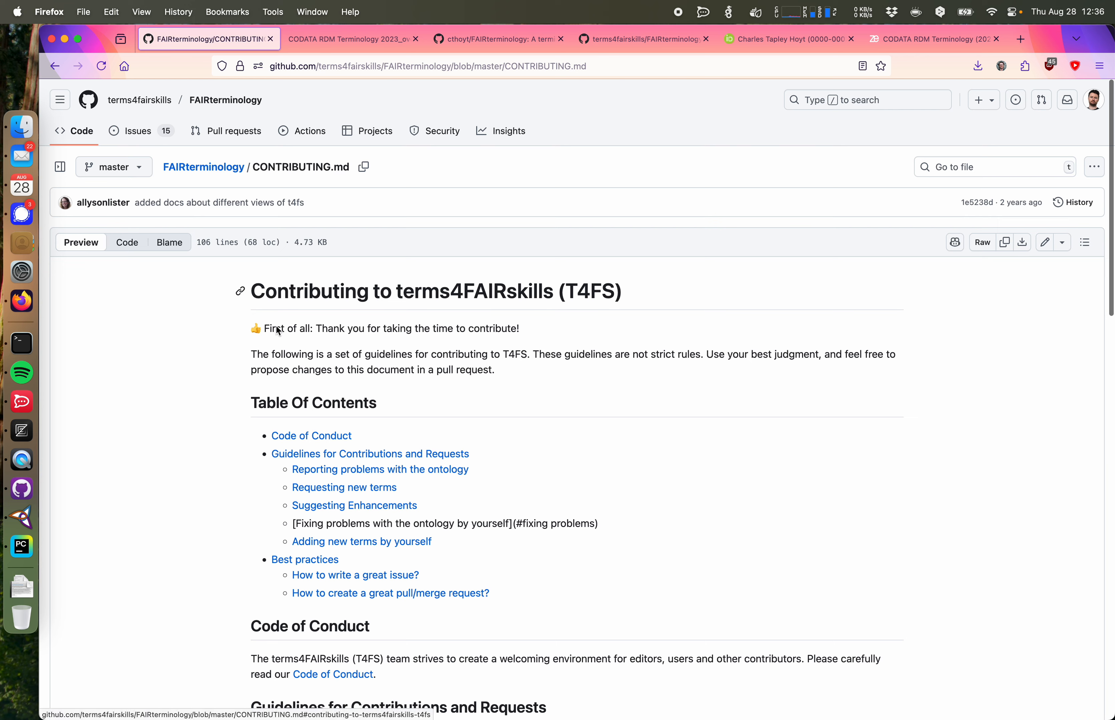
Step: Open the t4fs.tsv template from the templates folder in PyCharm next to t4fs-edit.owl
left_click(31, 548)
left_click(460, 550)
left_click(405, 595)
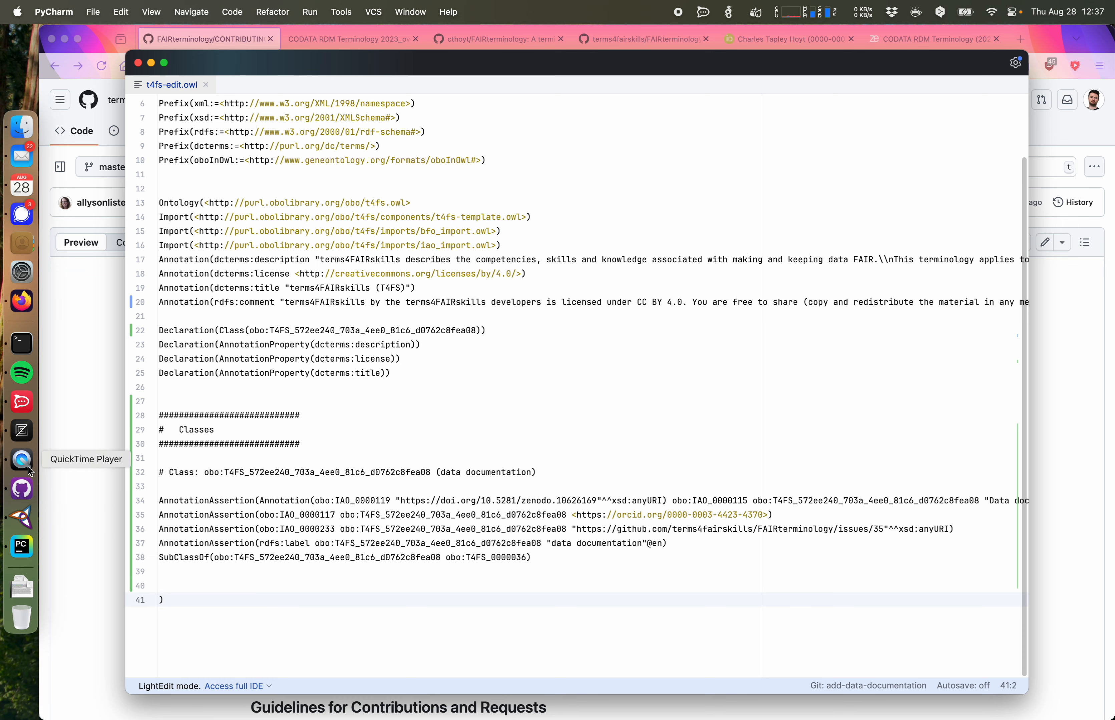
left_click(22, 126)
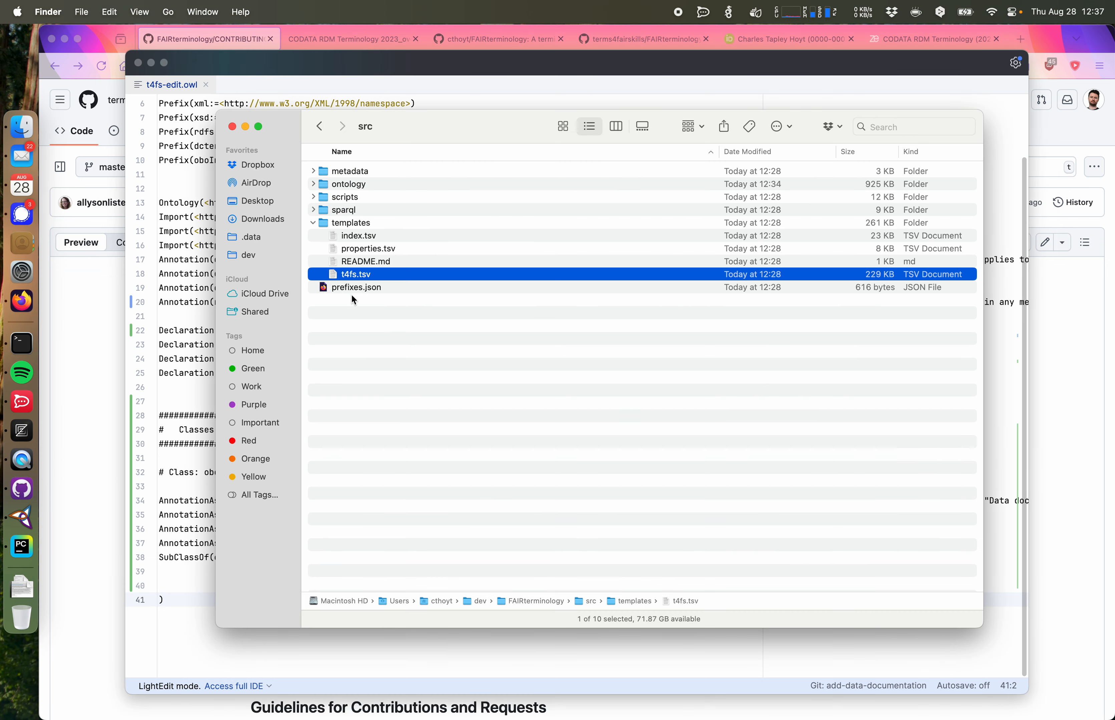
left_click_drag(356, 276, 21, 546)
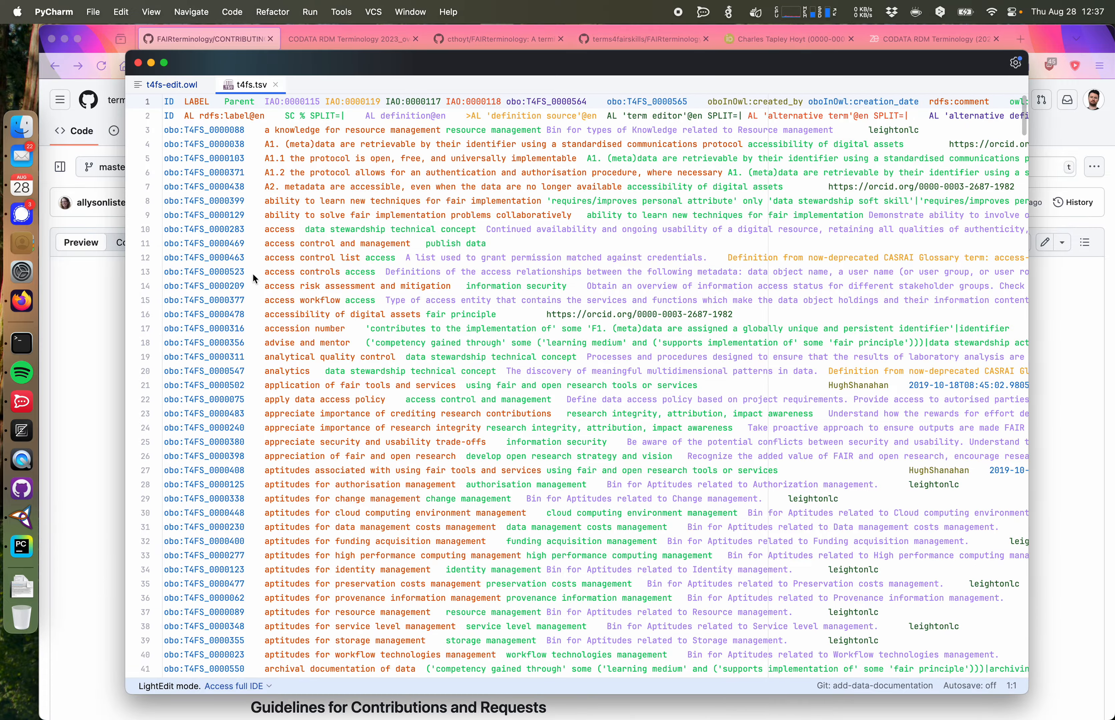
Step: Examine the column headers in the first row of the t4fs.tsv template
scroll(320, 318, "down", 20)
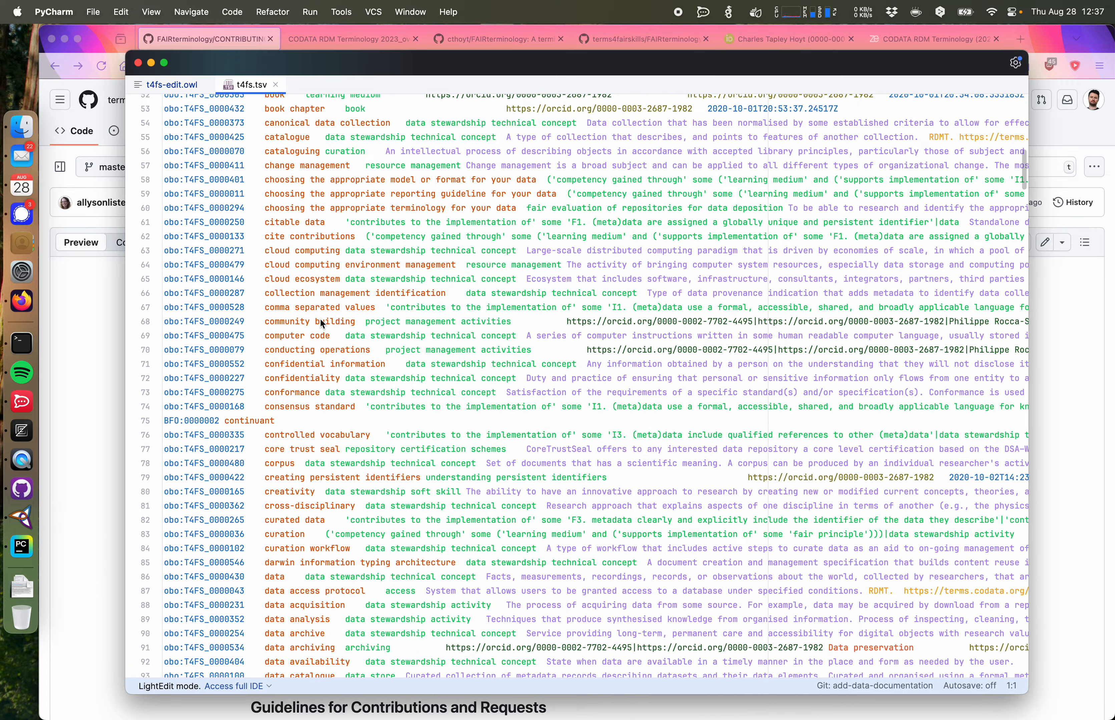
scroll(319, 318, "up", 20)
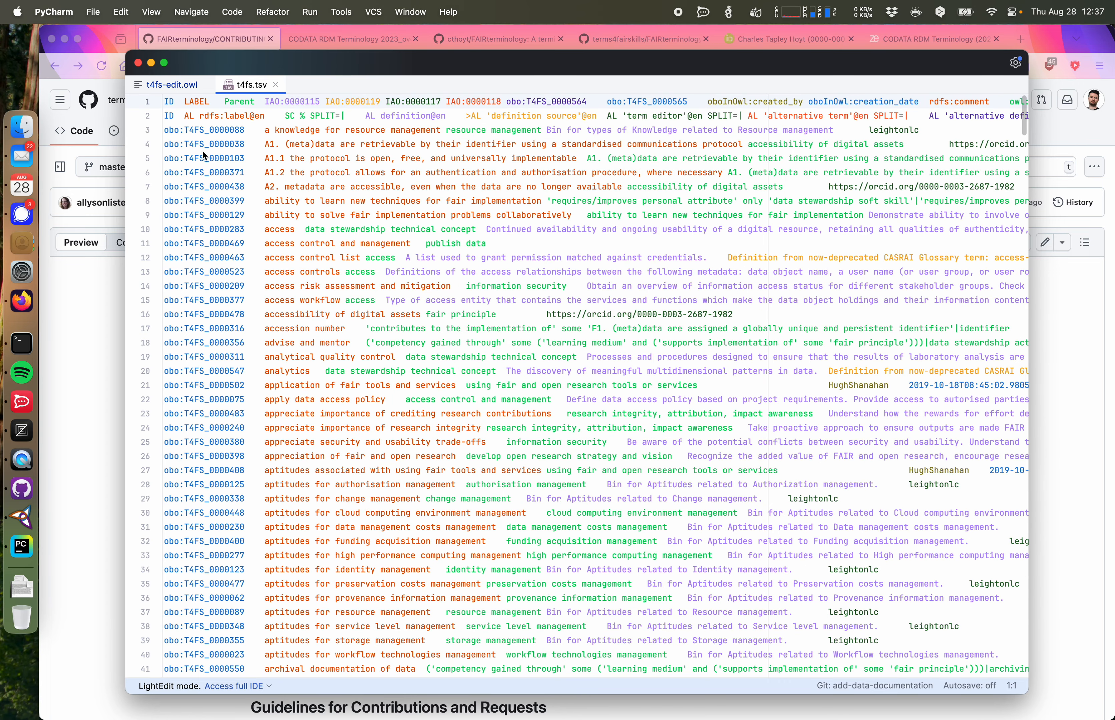
double_click(169, 105)
double_click(199, 100)
double_click(235, 101)
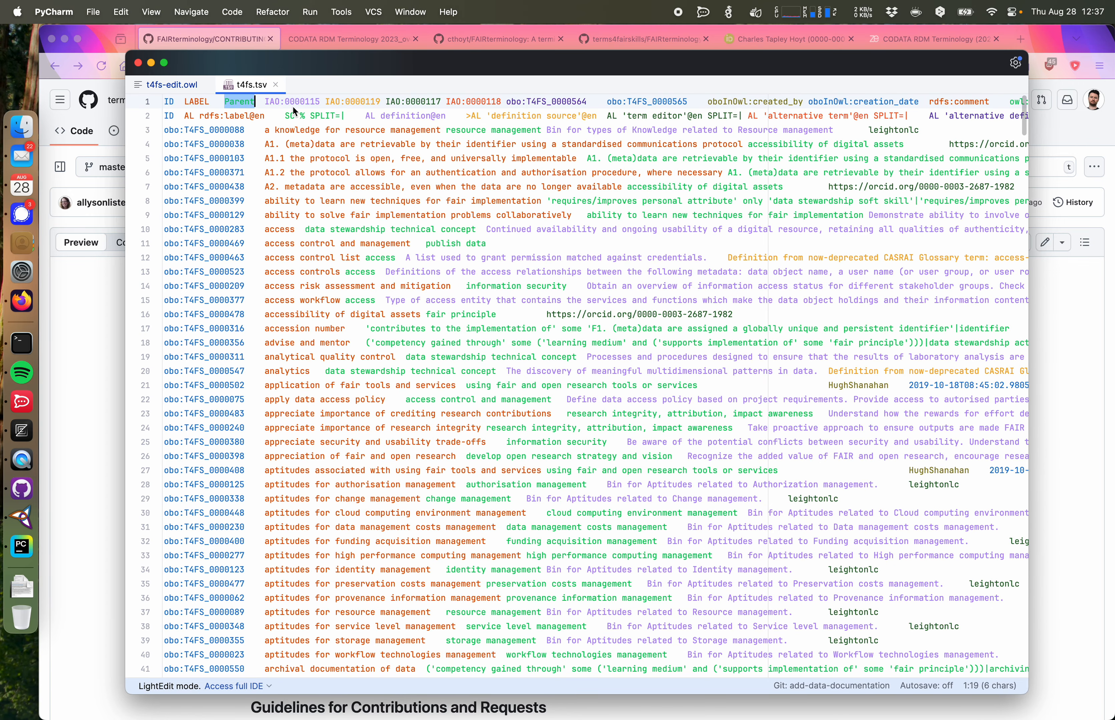
left_click(298, 103)
double_click(298, 102)
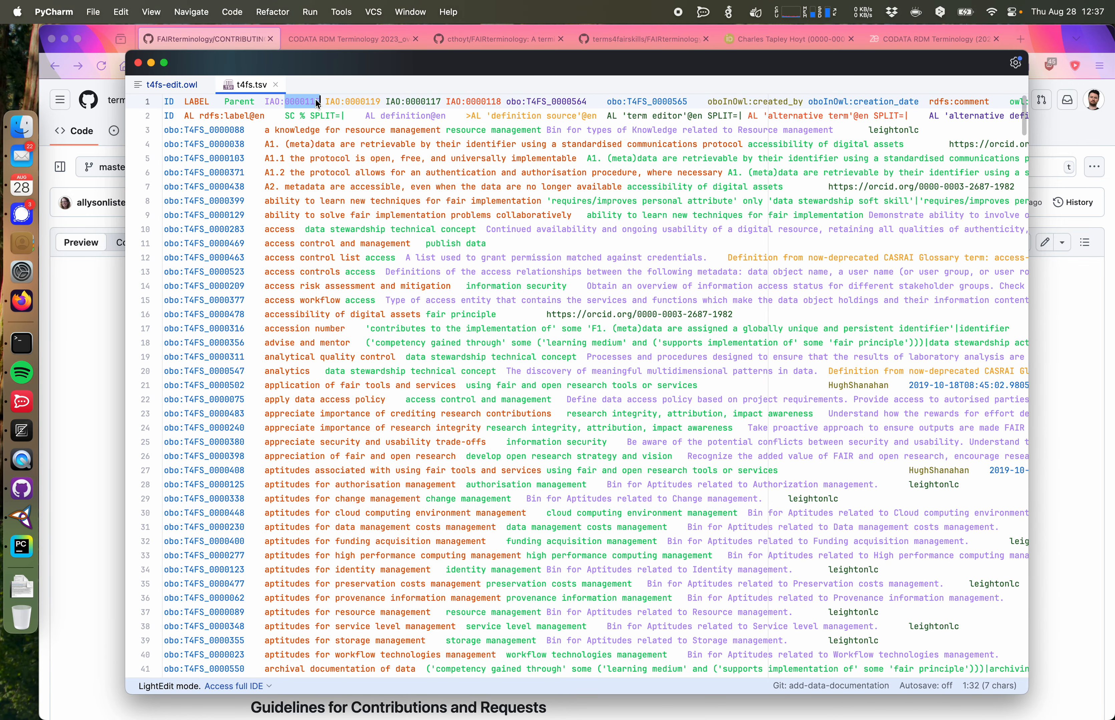
left_click_drag(266, 101, 503, 109)
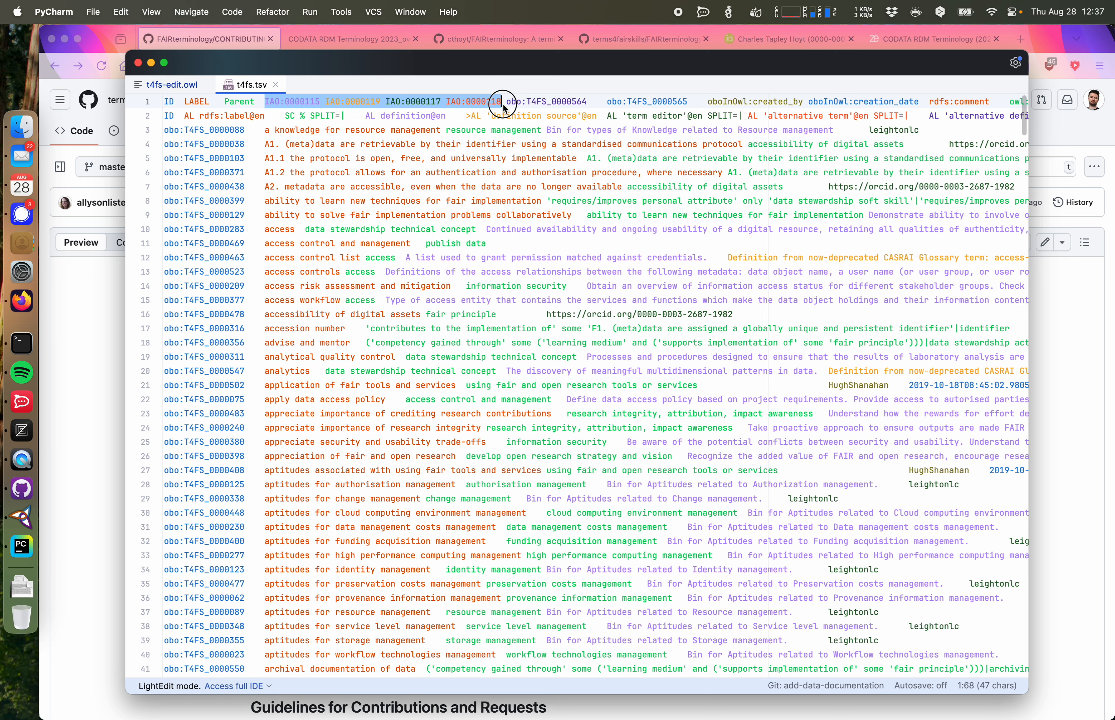
scroll(504, 108, "right", 10)
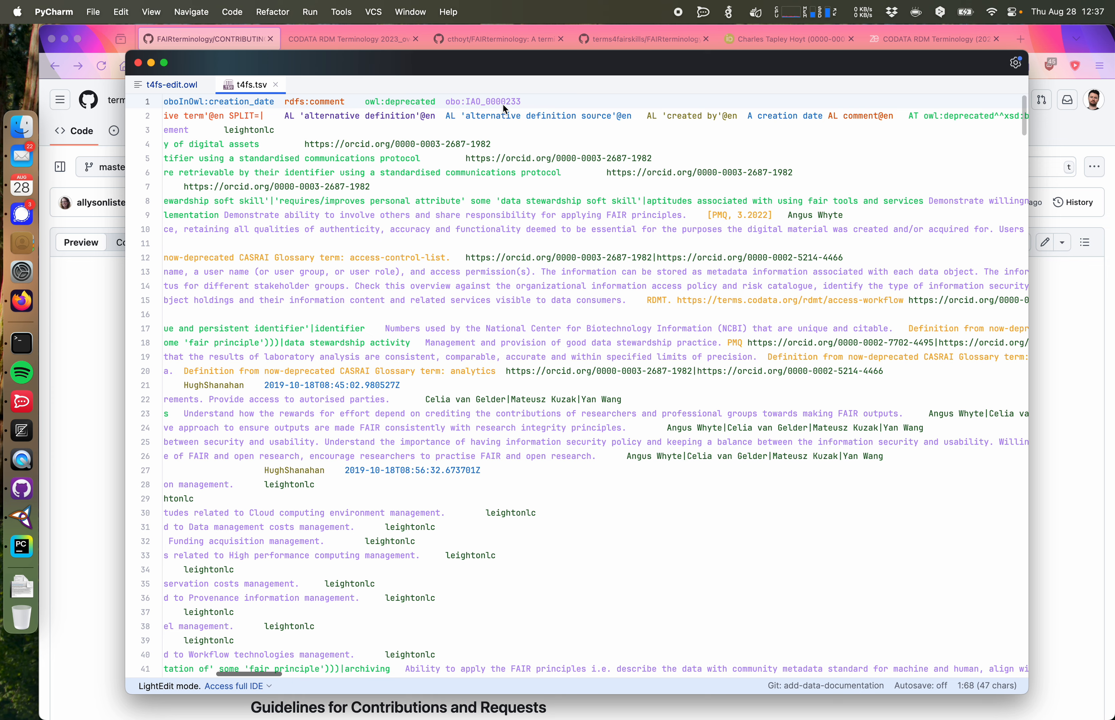
scroll(503, 108, "left", 10)
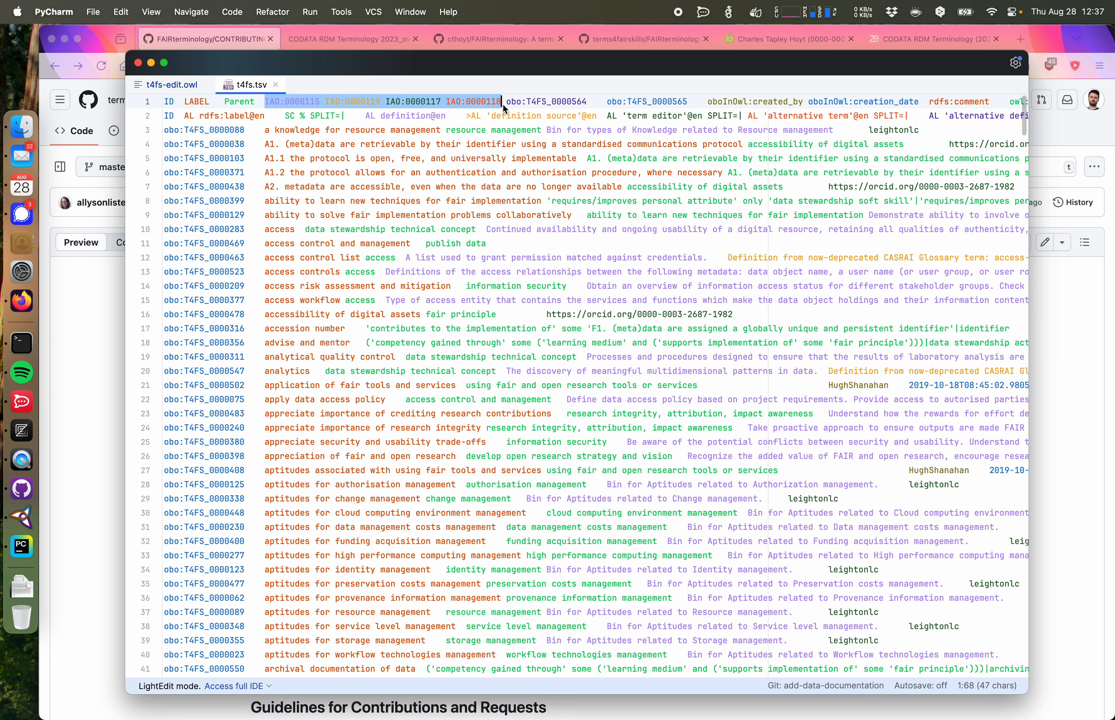
Step: Examine the ROBOT template row and the last term rows of t4fs.tsv
left_click(390, 117)
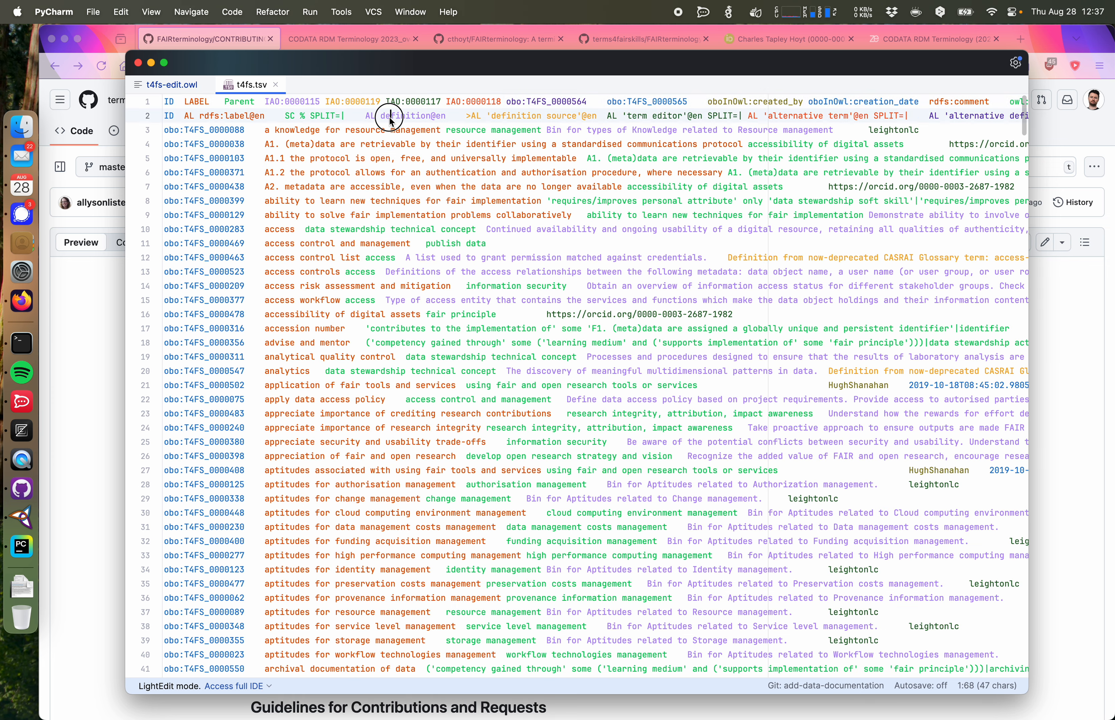
double_click(419, 120)
double_click(540, 118)
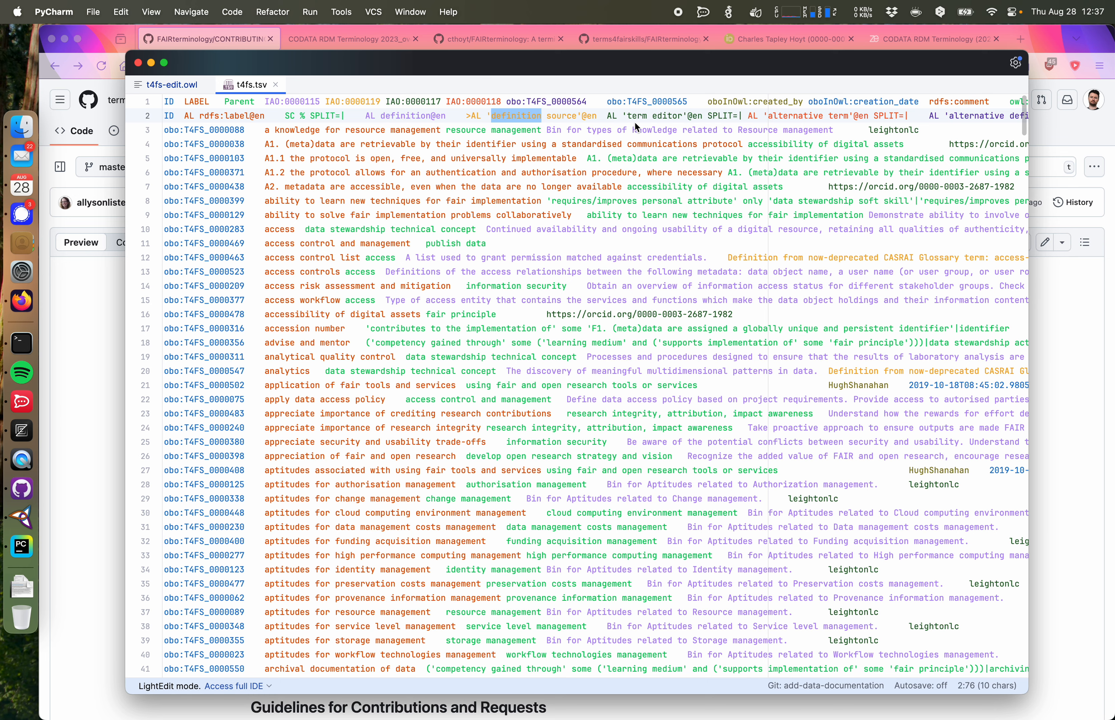
double_click(658, 117)
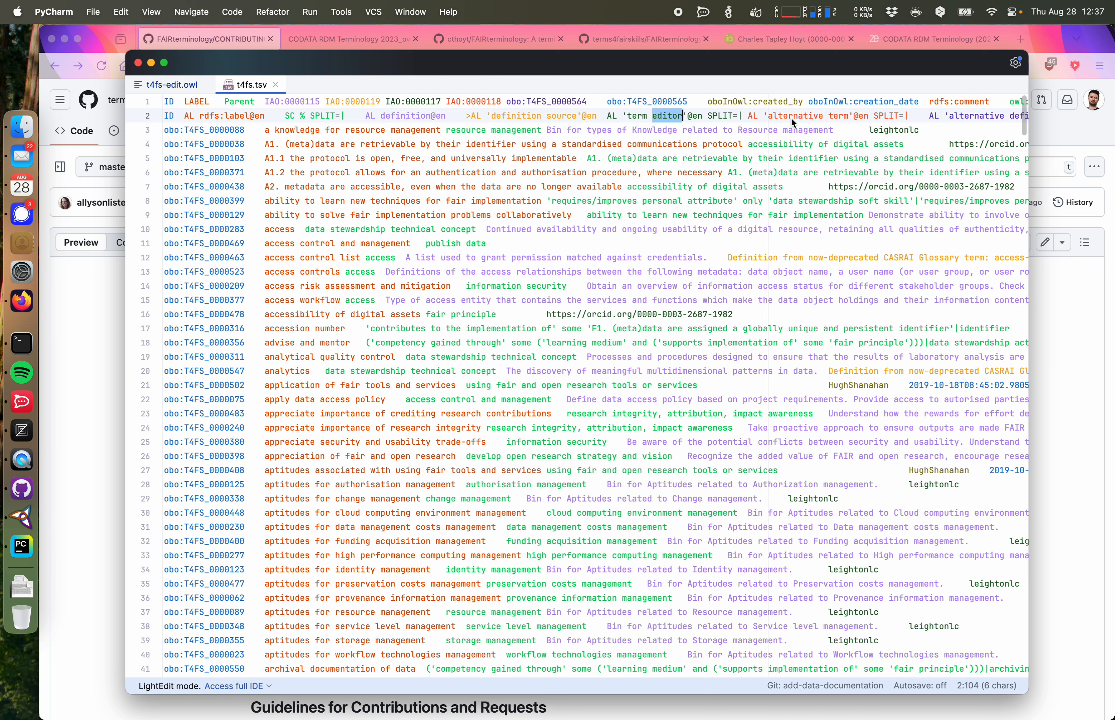
scroll(760, 287, "down", 20)
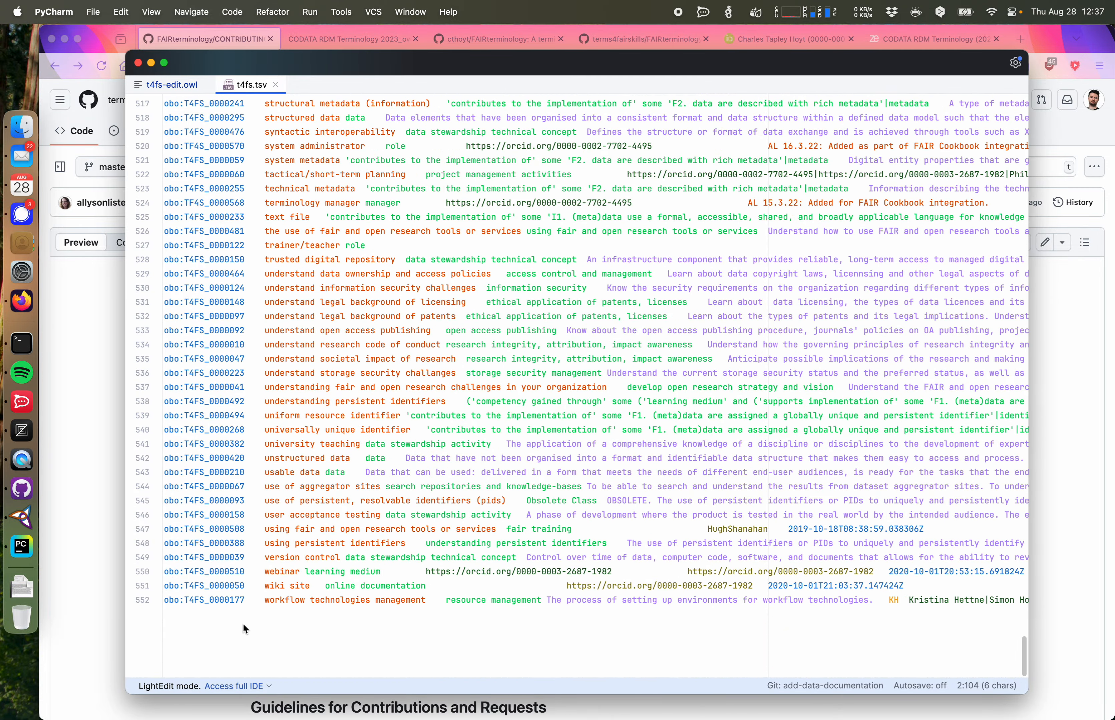
left_click_drag(245, 601, 164, 246)
left_click(250, 301)
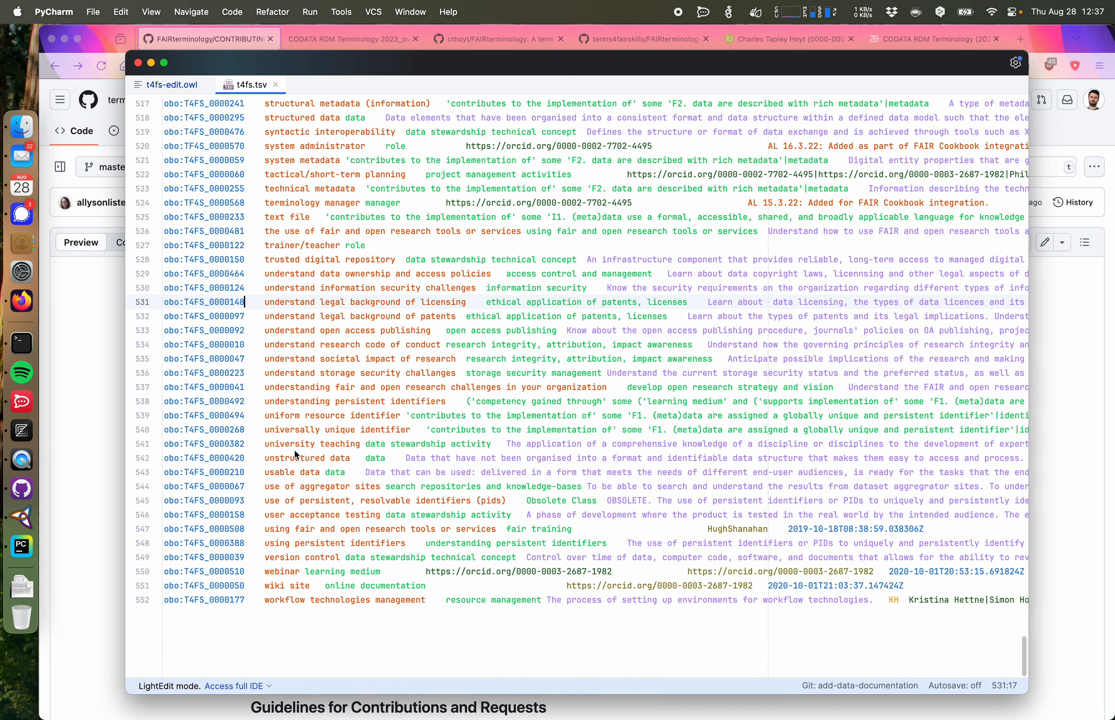
left_click(249, 690)
left_click(257, 646)
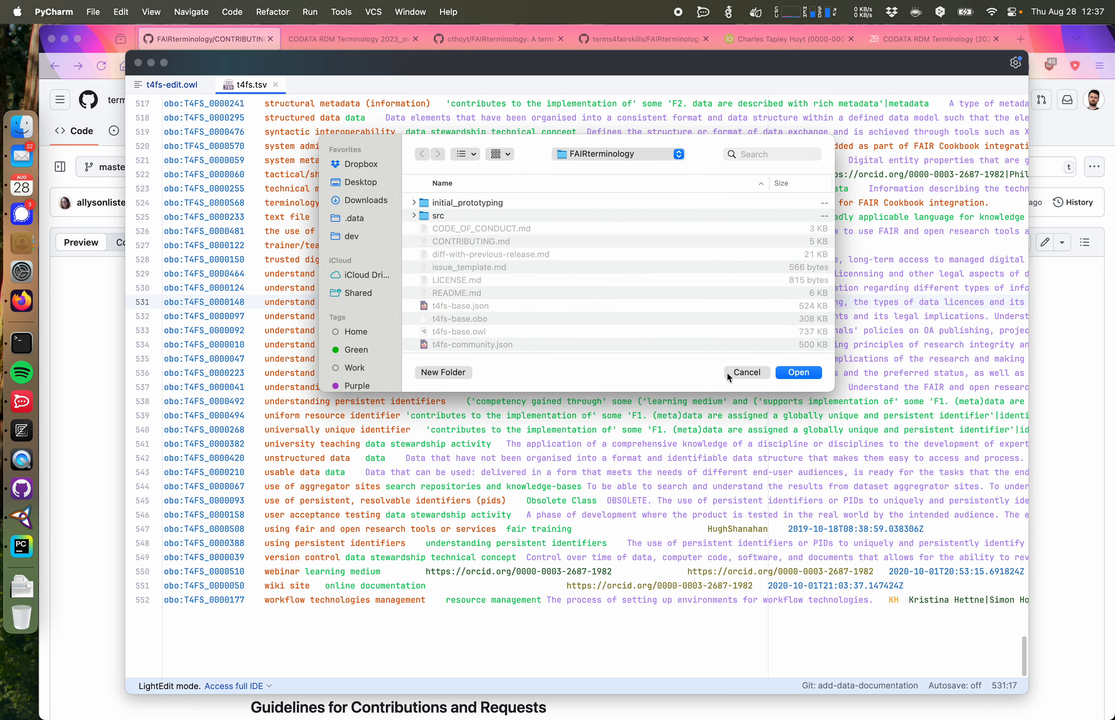
scroll(492, 235, "down", 5)
scroll(492, 235, "up", 5)
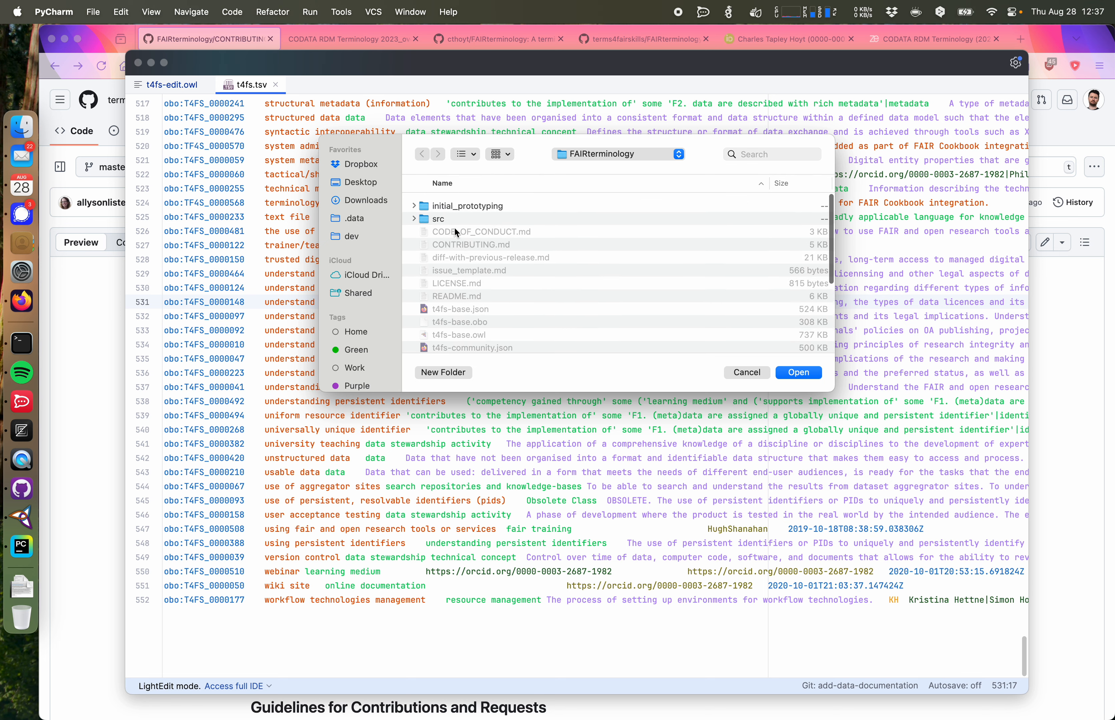
double_click(447, 217)
double_click(452, 255)
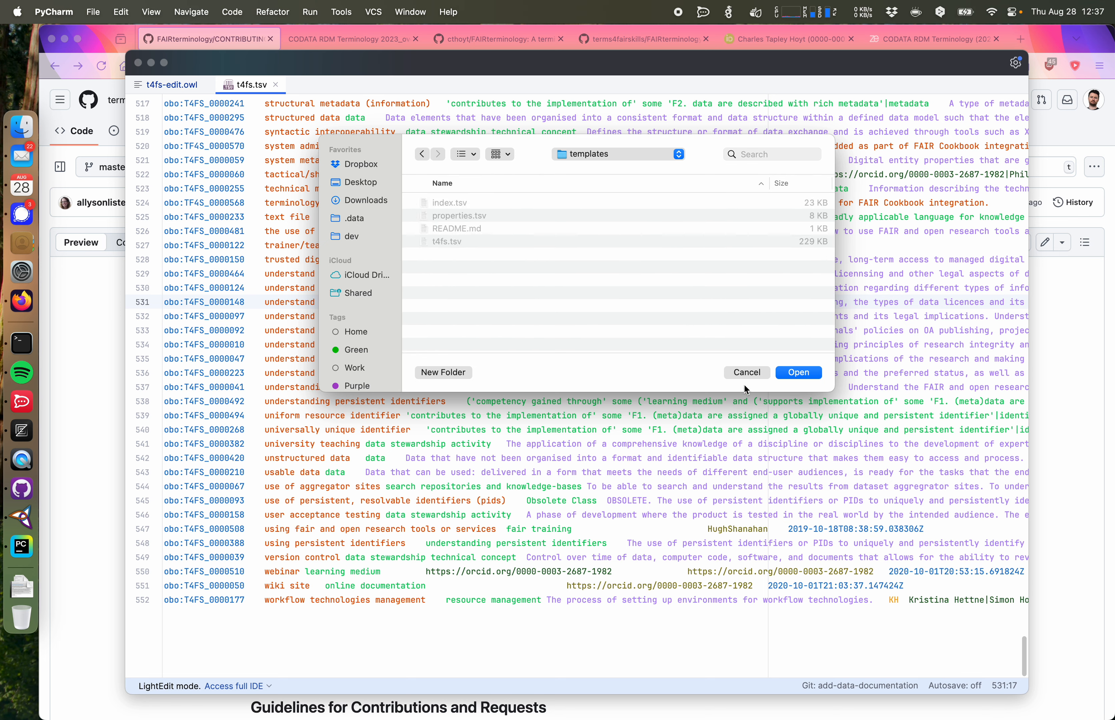
left_click(745, 375)
Step: Open t4fs.tsv as a table in the full PyCharm IDE
left_click(271, 683)
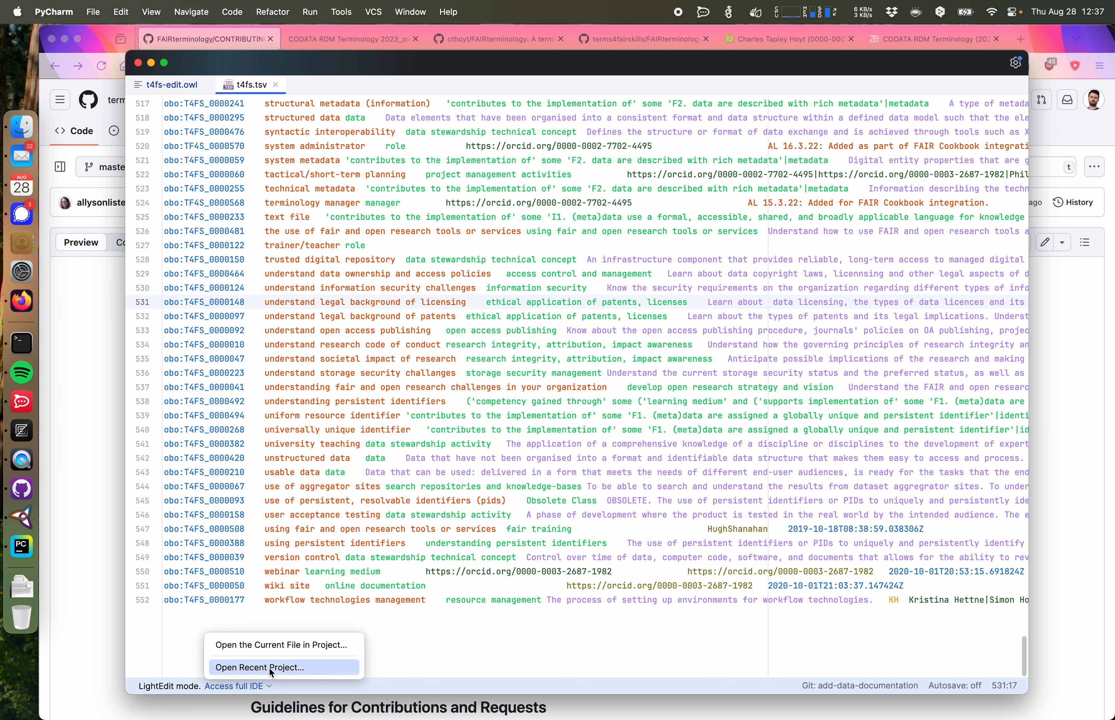
left_click(268, 667)
left_click(535, 274)
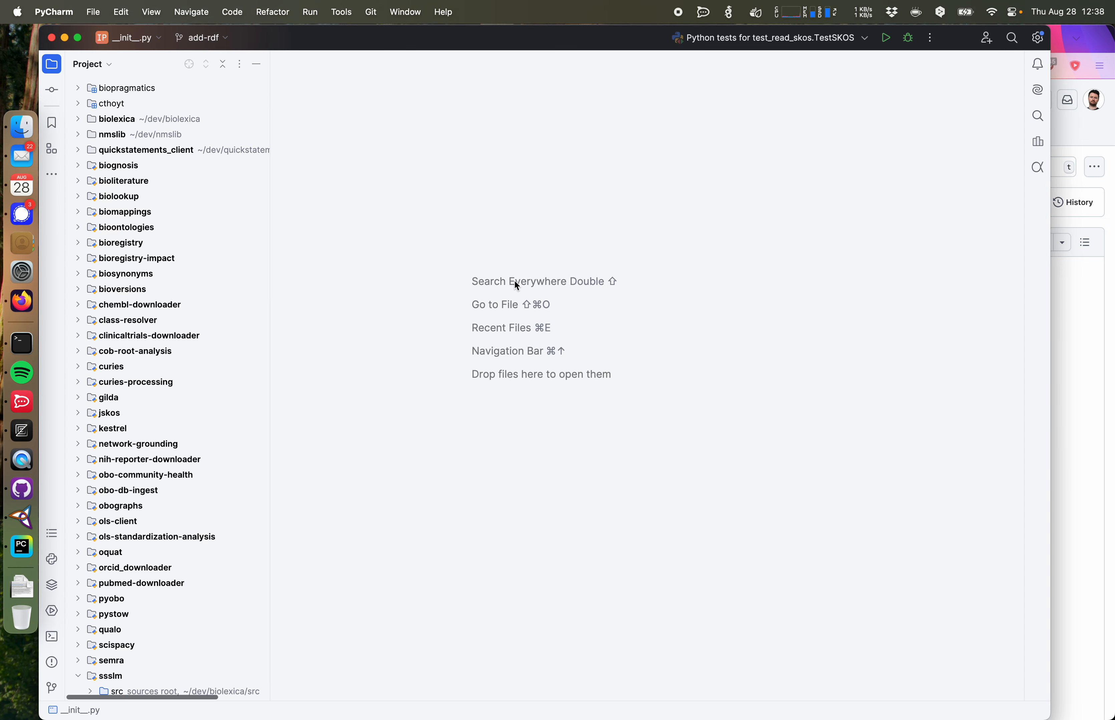
left_click(22, 126)
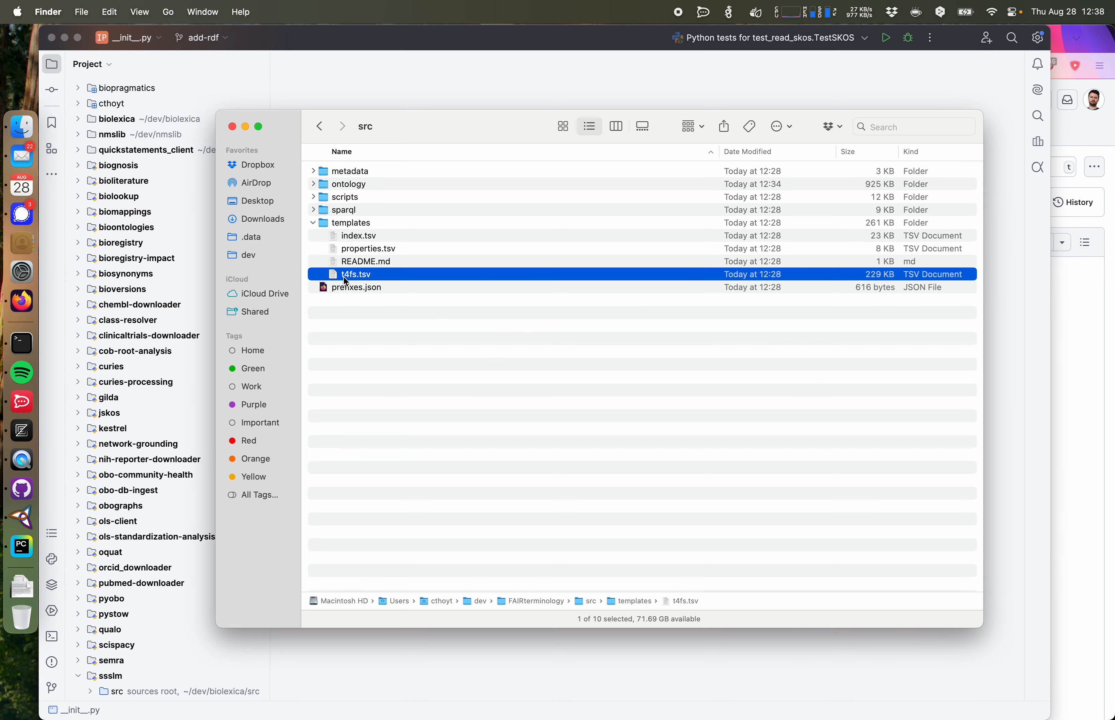
left_click(14, 547)
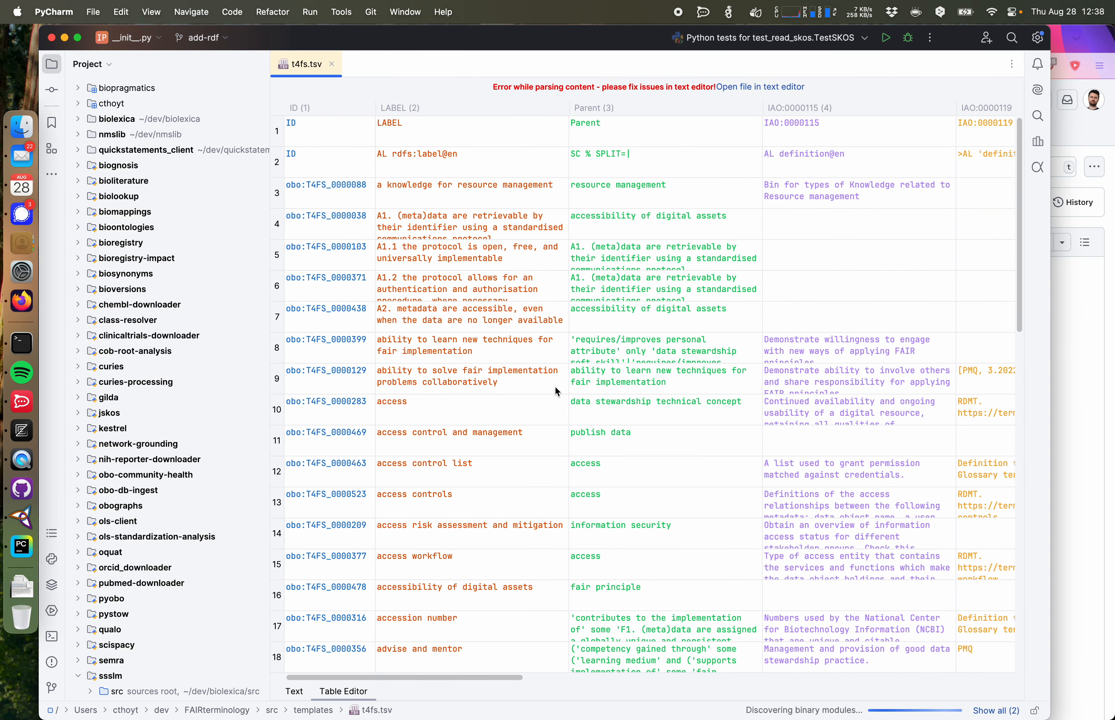
scroll(555, 386, "down", 1)
scroll(554, 386, "up", 1)
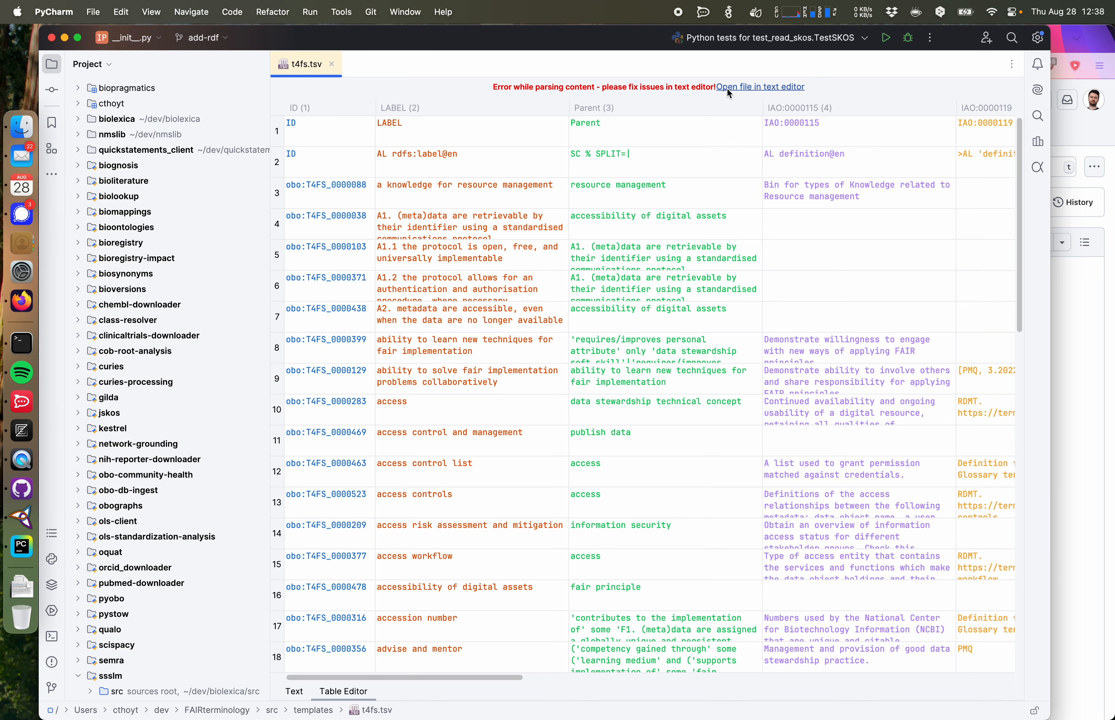
left_click(744, 87)
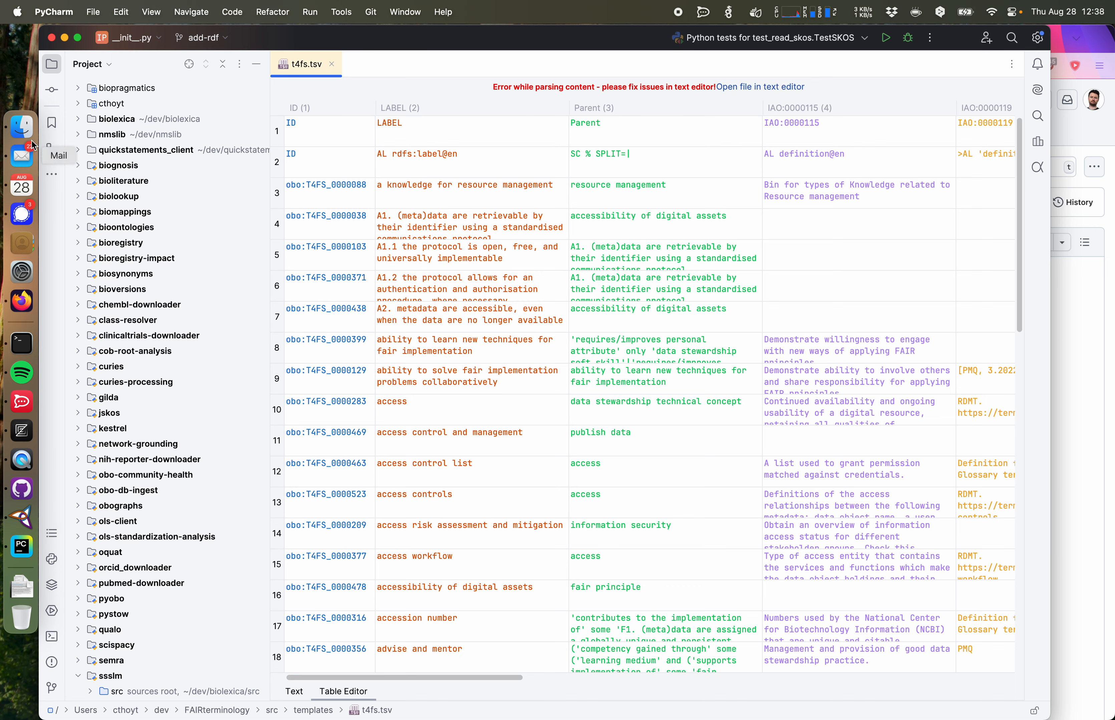
Step: Open t4fs.tsv with Numbers from Finder
right_click(355, 280)
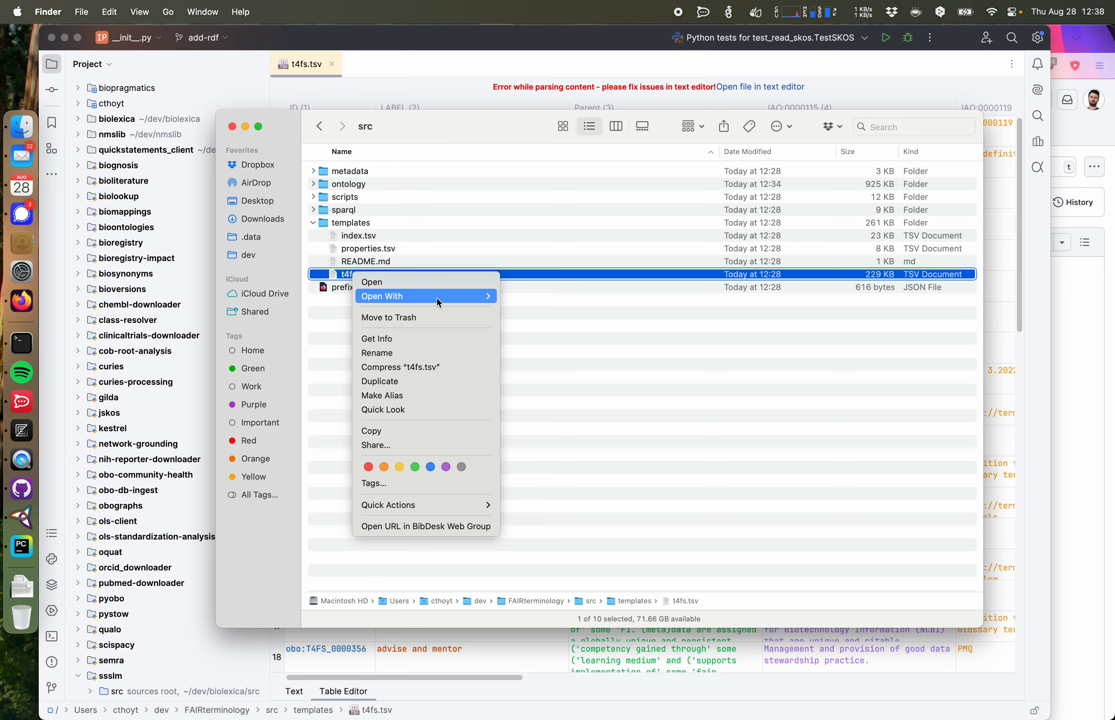
mouse_move(439, 302)
left_click(533, 297)
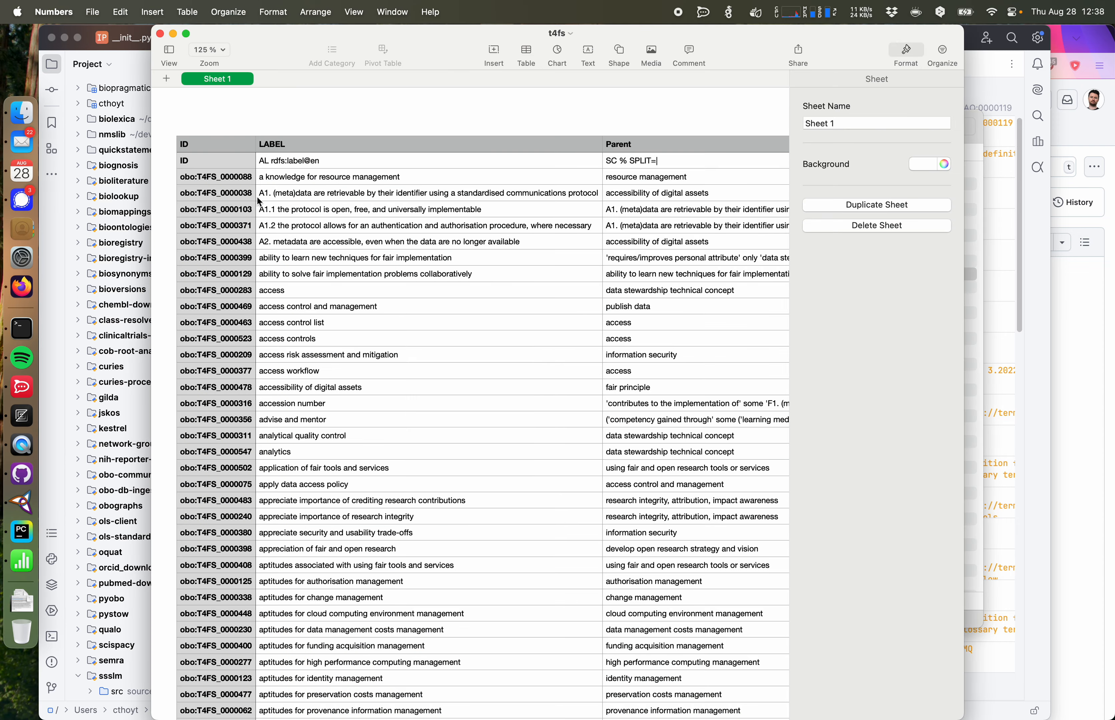
Step: Sort the table ascending by the ID column
left_click(222, 162)
left_click(216, 102)
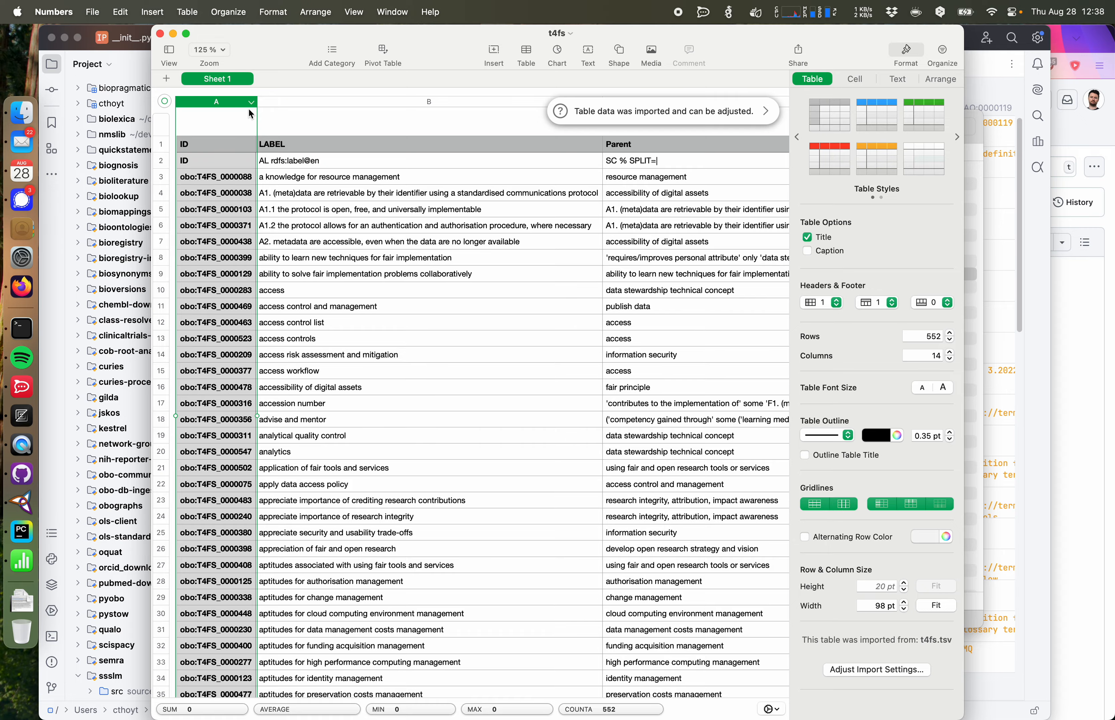
left_click(252, 102)
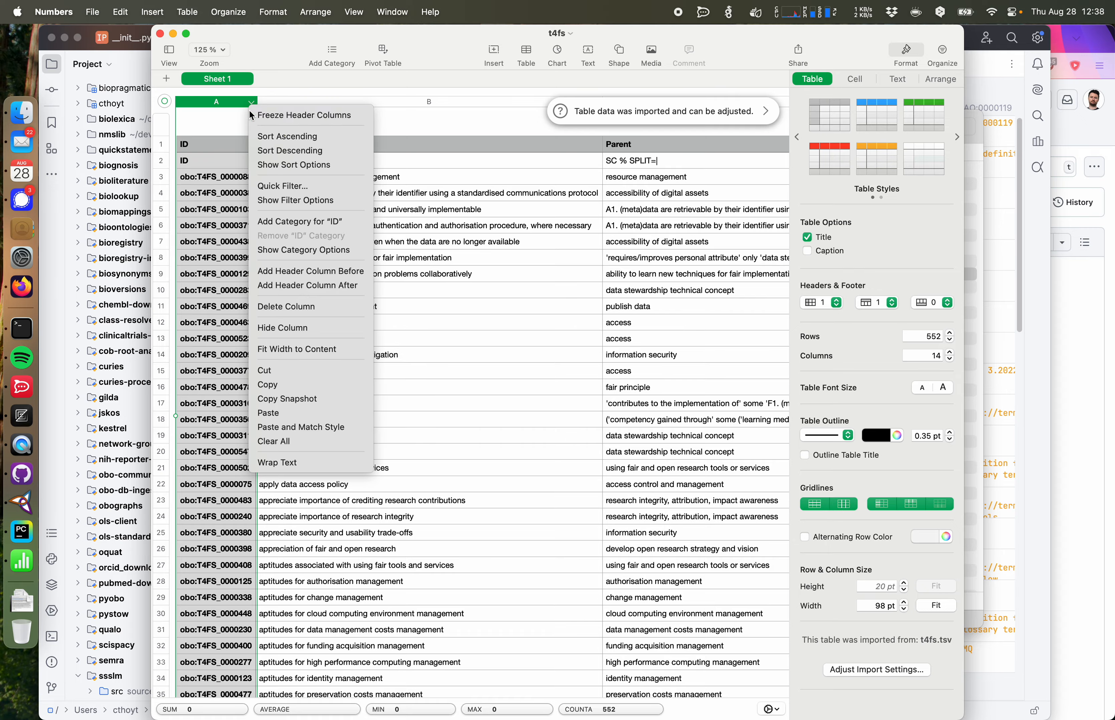
left_click(291, 136)
Step: Sort the table in descending order by the ID column
scroll(300, 226, "down", 20)
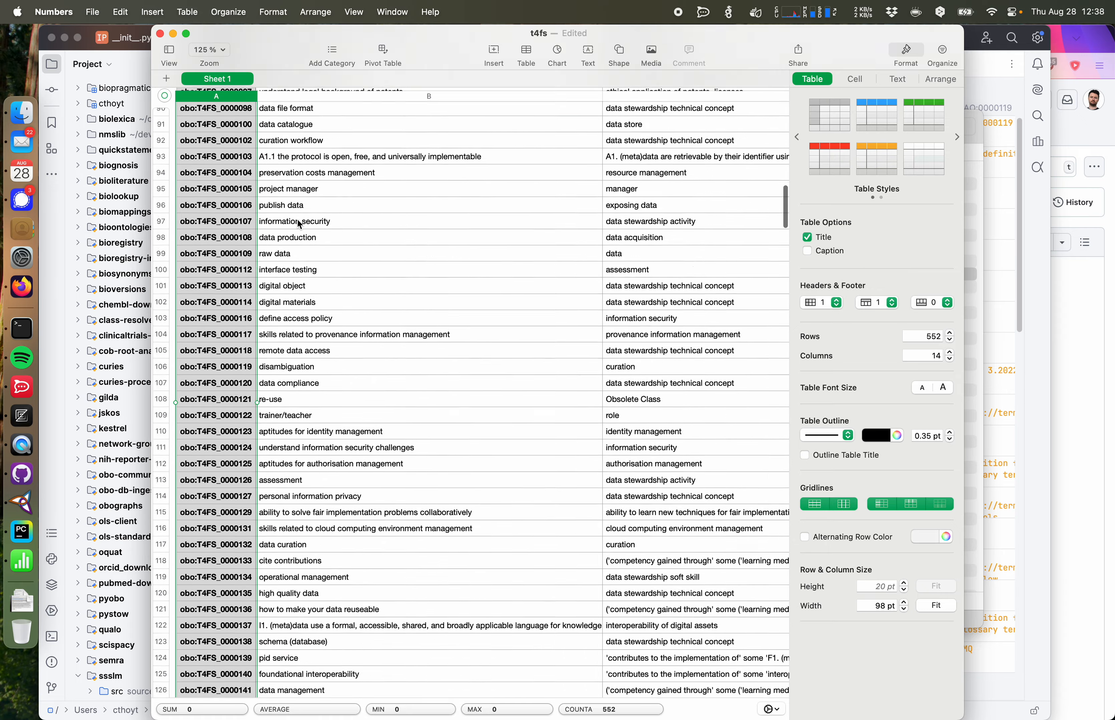
scroll(300, 225, "up", 5)
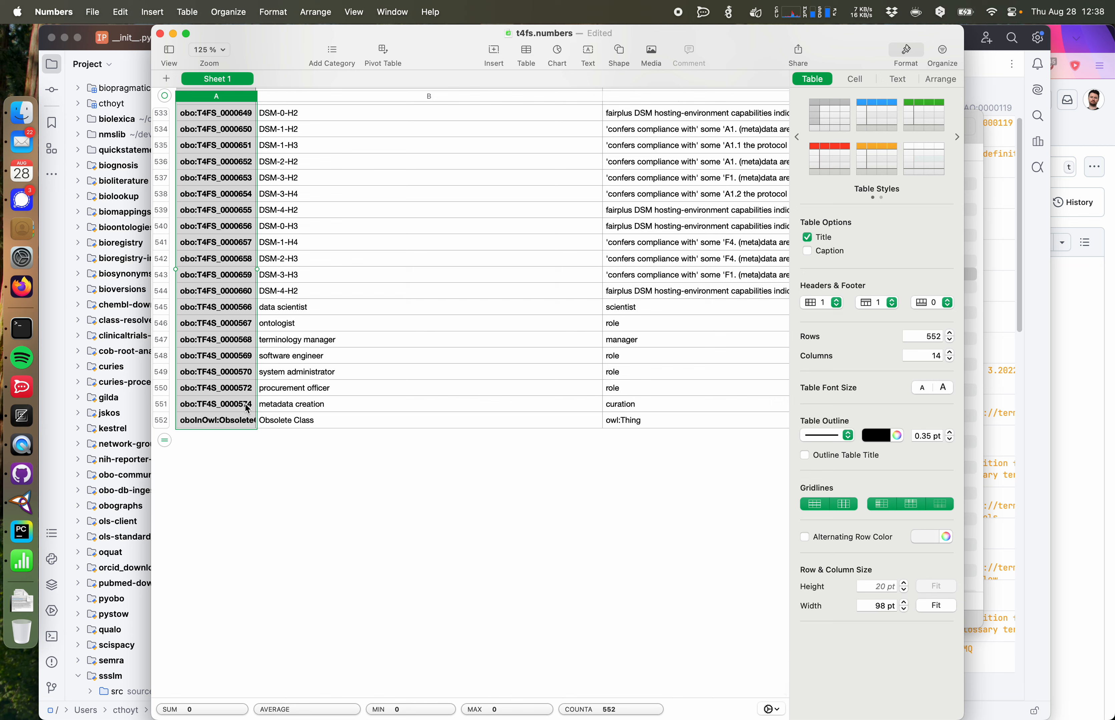
left_click(235, 296)
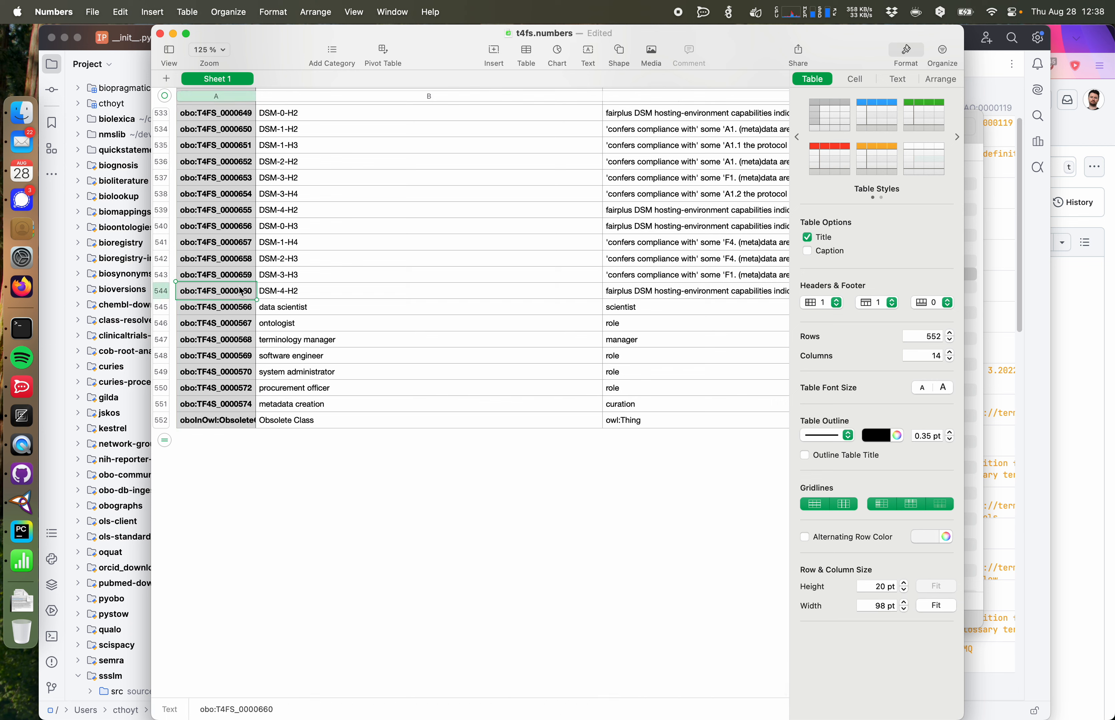
left_click_drag(245, 261, 245, 408)
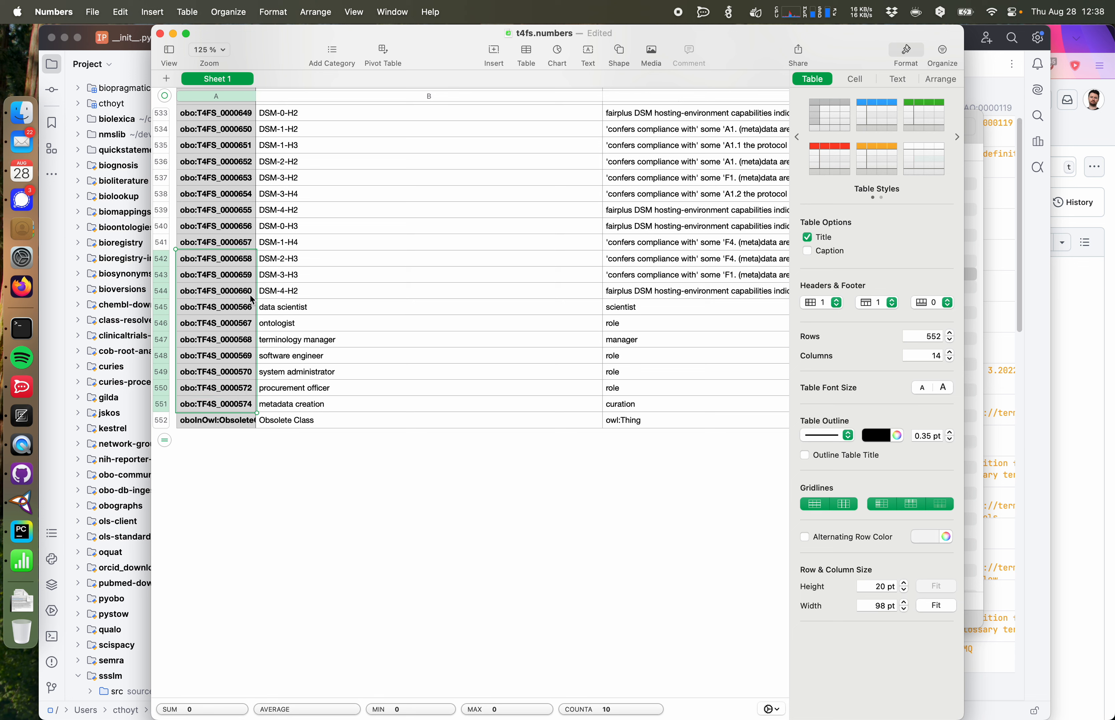
left_click(251, 304)
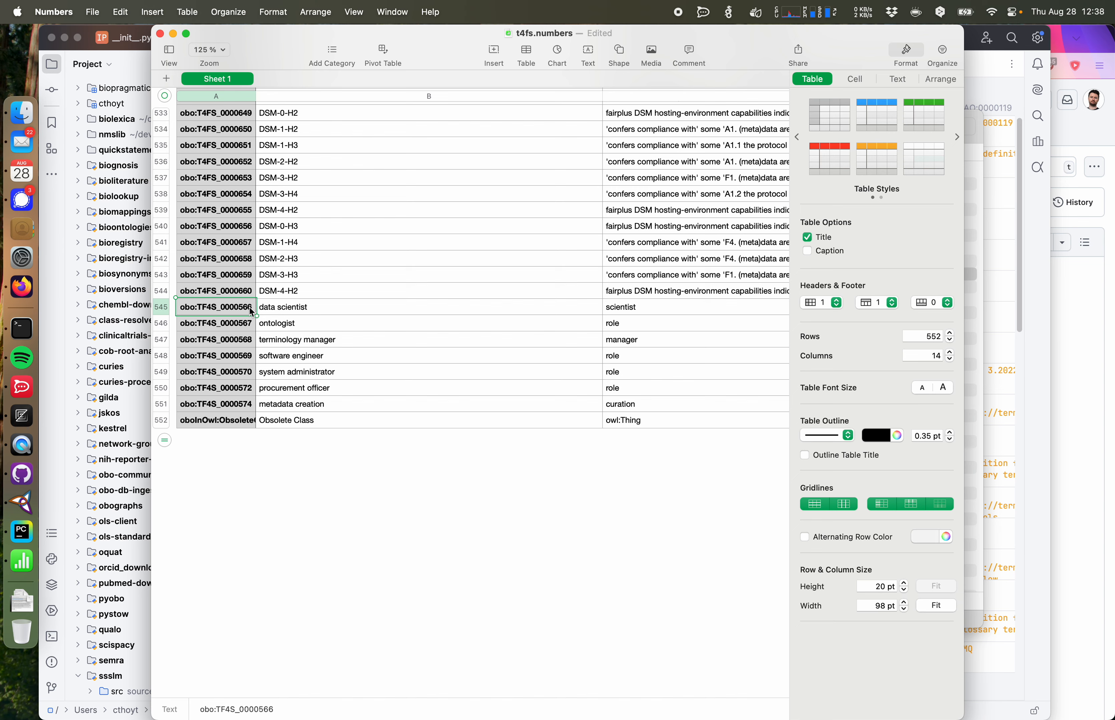
key("super+a")
scroll(246, 117, "up", 4)
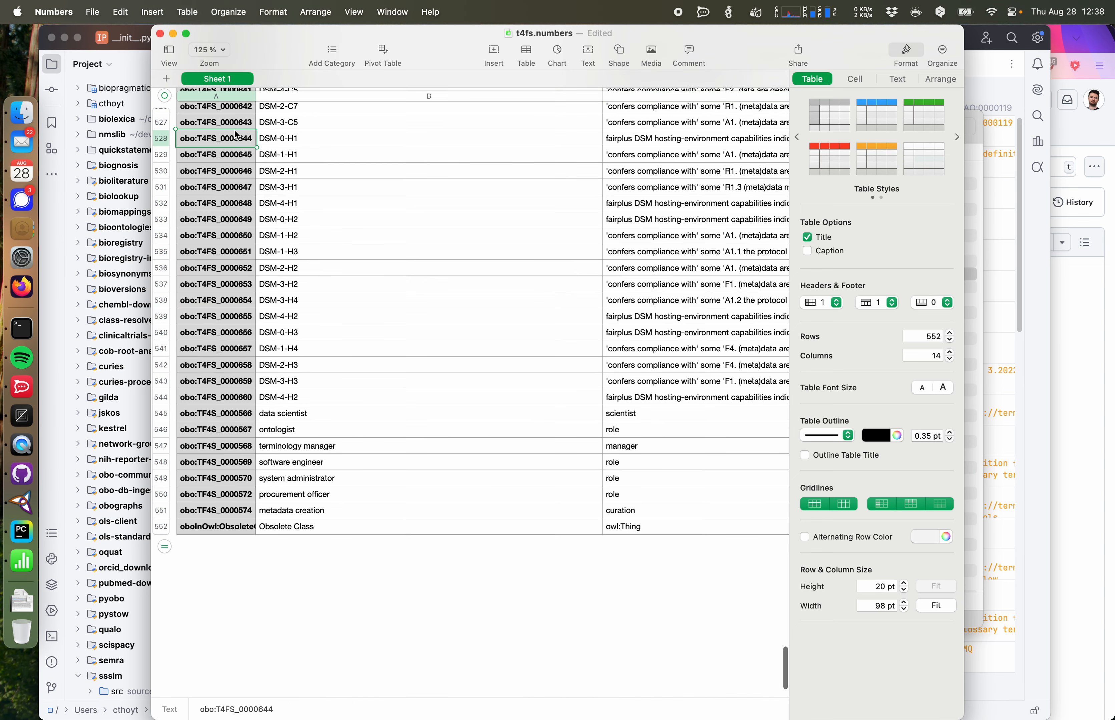
left_click(248, 97)
left_click(279, 138)
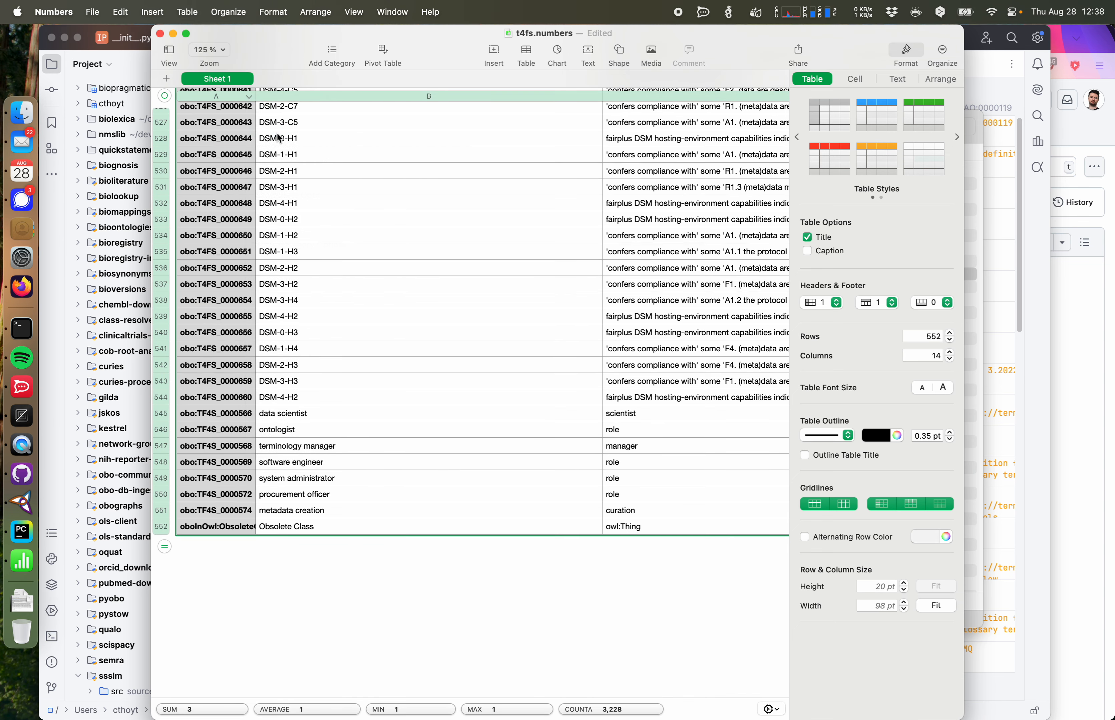
left_click(249, 97)
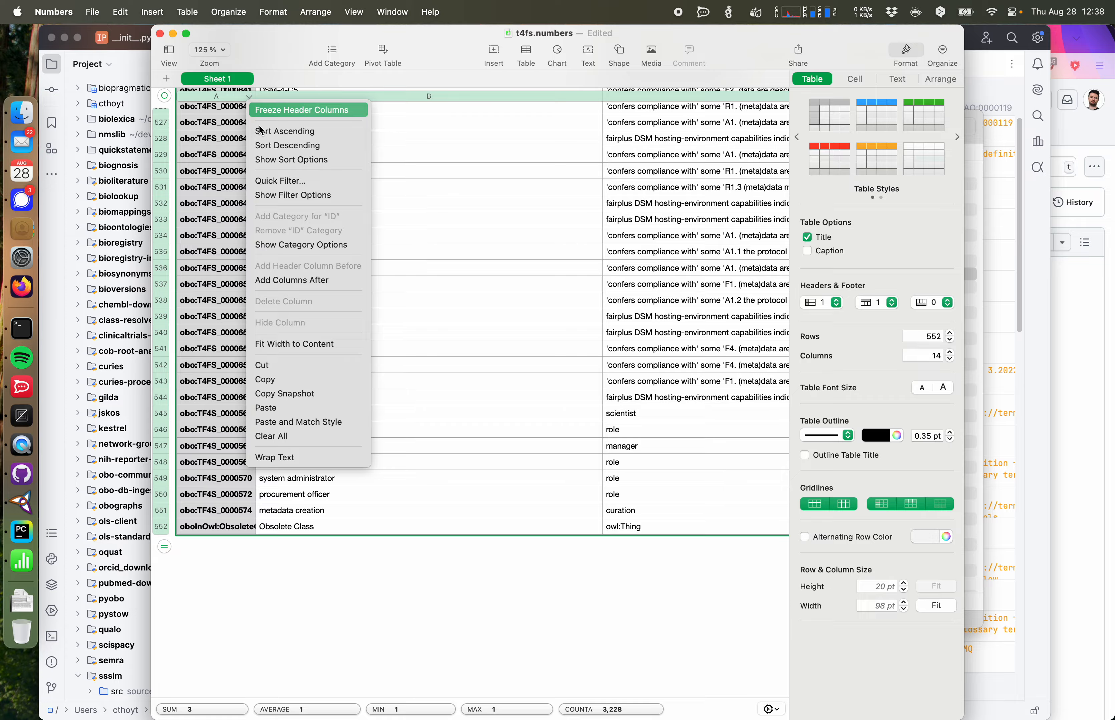
left_click(281, 147)
Step: Replace the misspelled TF4S prefix with T4FS in the IDs of rows 5 to 9
scroll(290, 293, "up", 10)
scroll(291, 293, "up", 15)
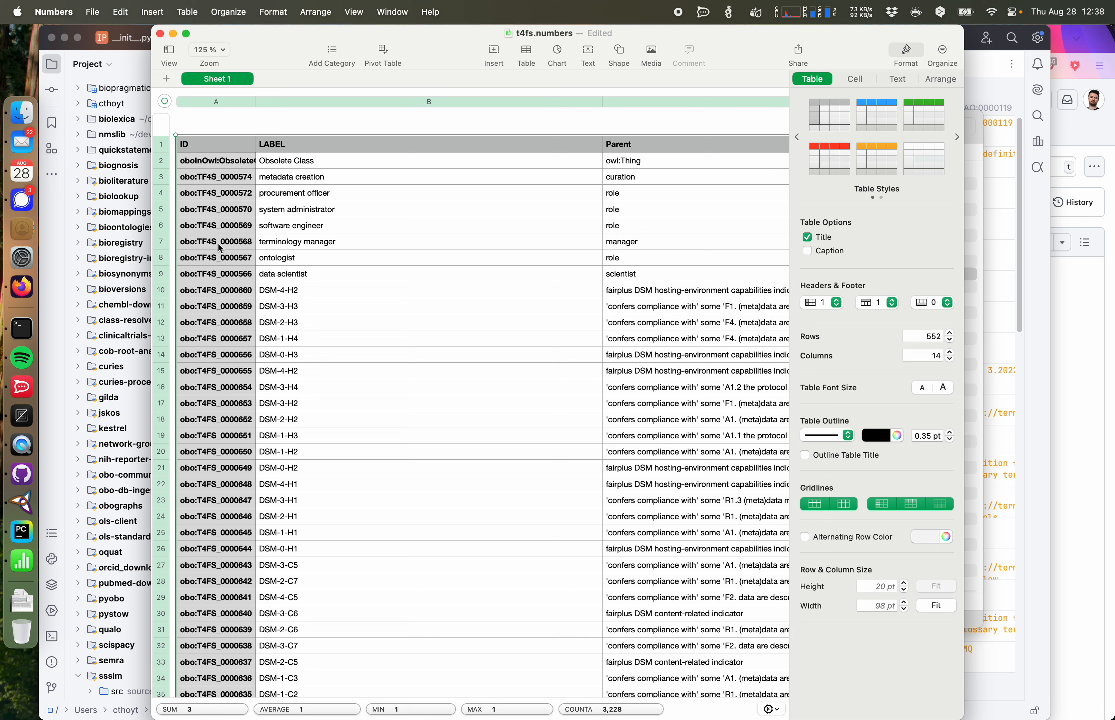
left_click(229, 270)
key("shift+Up")
key("shift+Up")
key("shift+Up")
key("shift+Up")
key("shift+Up")
key("shift+Up")
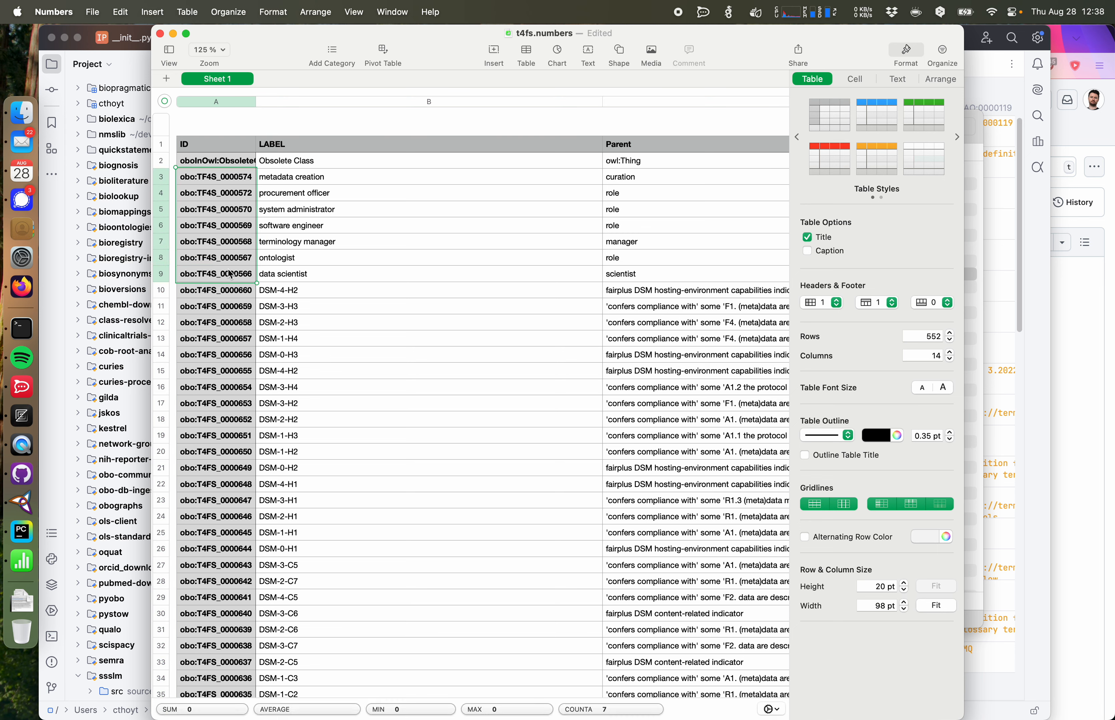
left_click(904, 51)
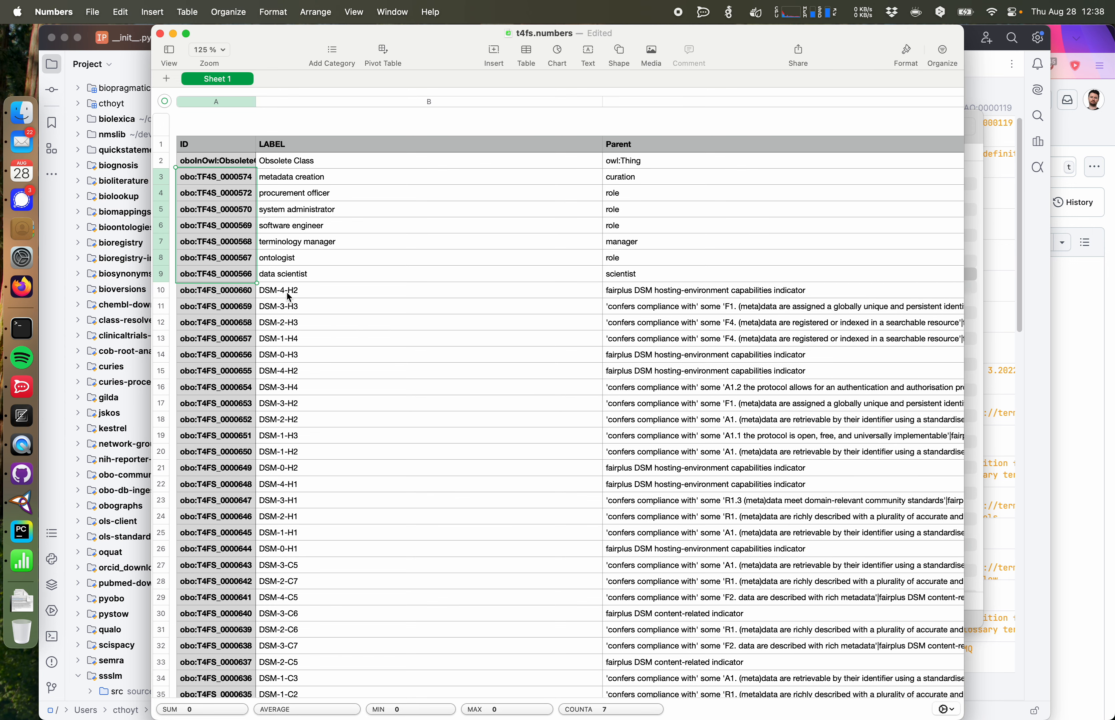
double_click(208, 276)
double_click(207, 291)
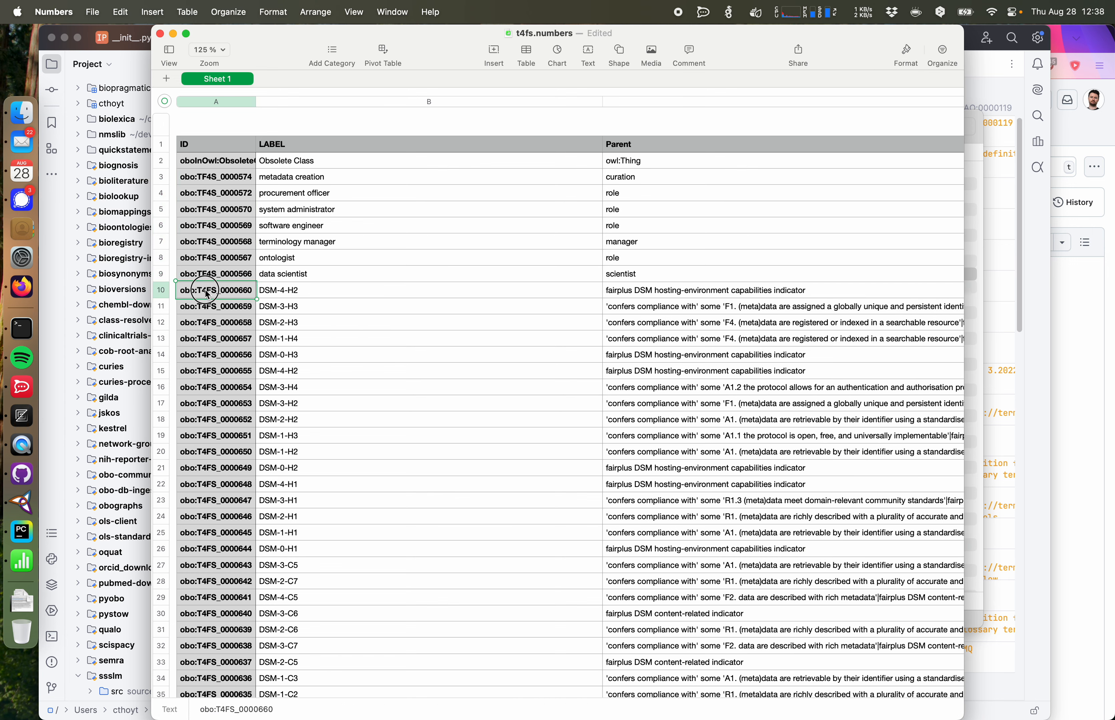
double_click(208, 275)
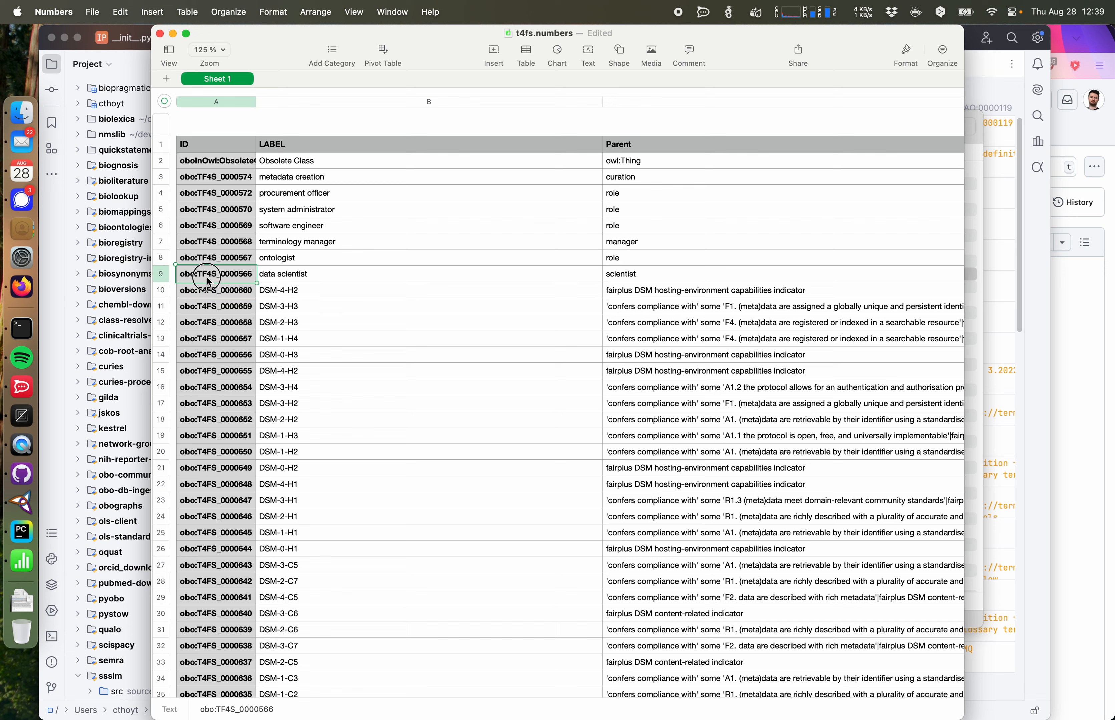
left_click_drag(216, 274, 196, 210)
type("T4FS")
double_click(215, 260)
type("T4FS")
double_click(216, 242)
type("T4FS")
double_click(211, 225)
type("T4FS")
double_click(216, 209)
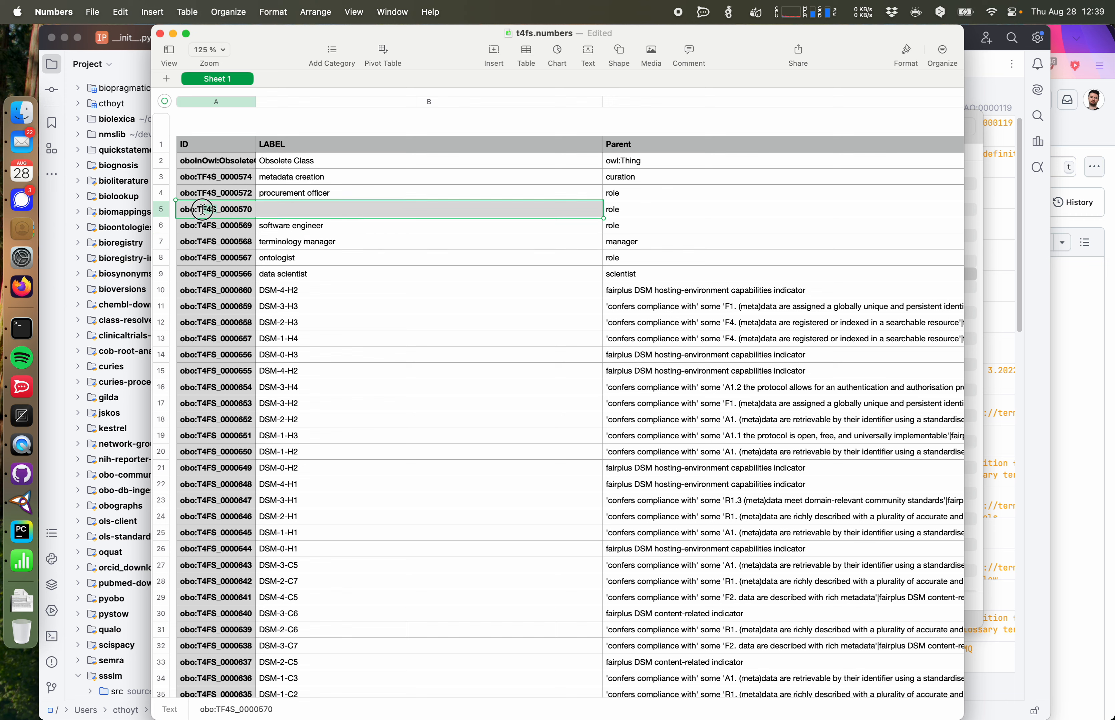
type("T4FS")
Step: Correct the TF4S prefix to T4FS in the IDs of rows 3 and 4
left_click(214, 196)
double_click(214, 196)
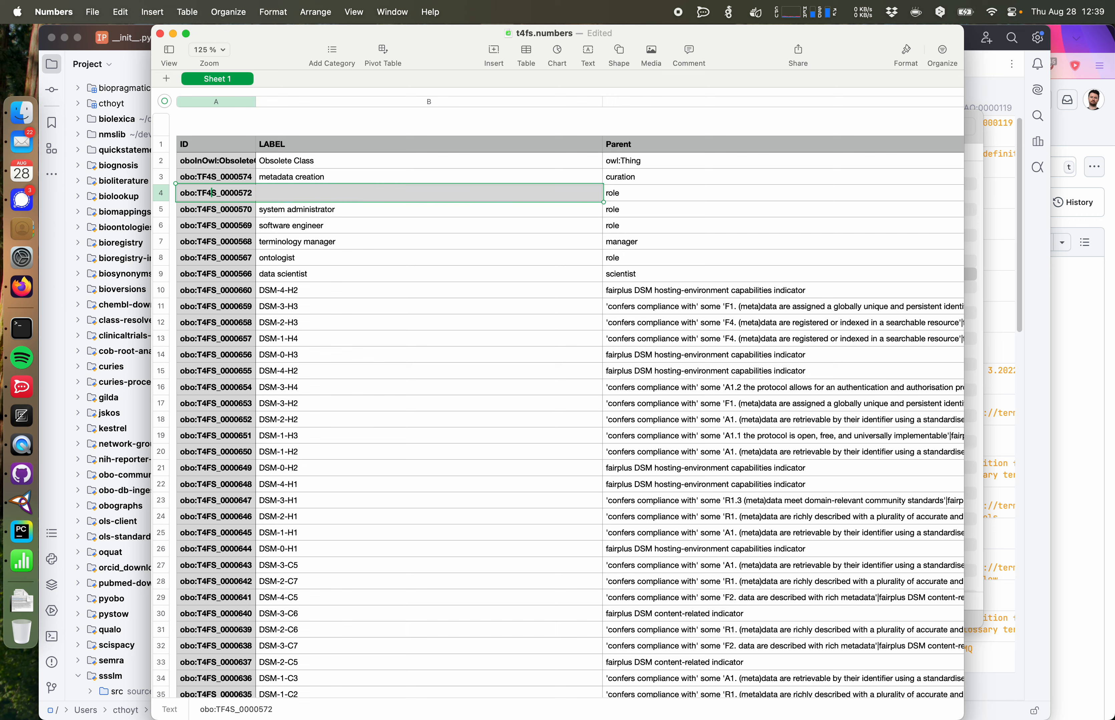
key("Right")
key("BackSpace")
key("BackSpace")
key("BackSpace")
key("BackSpace")
type("T4FS")
key("Return")
left_click(216, 180)
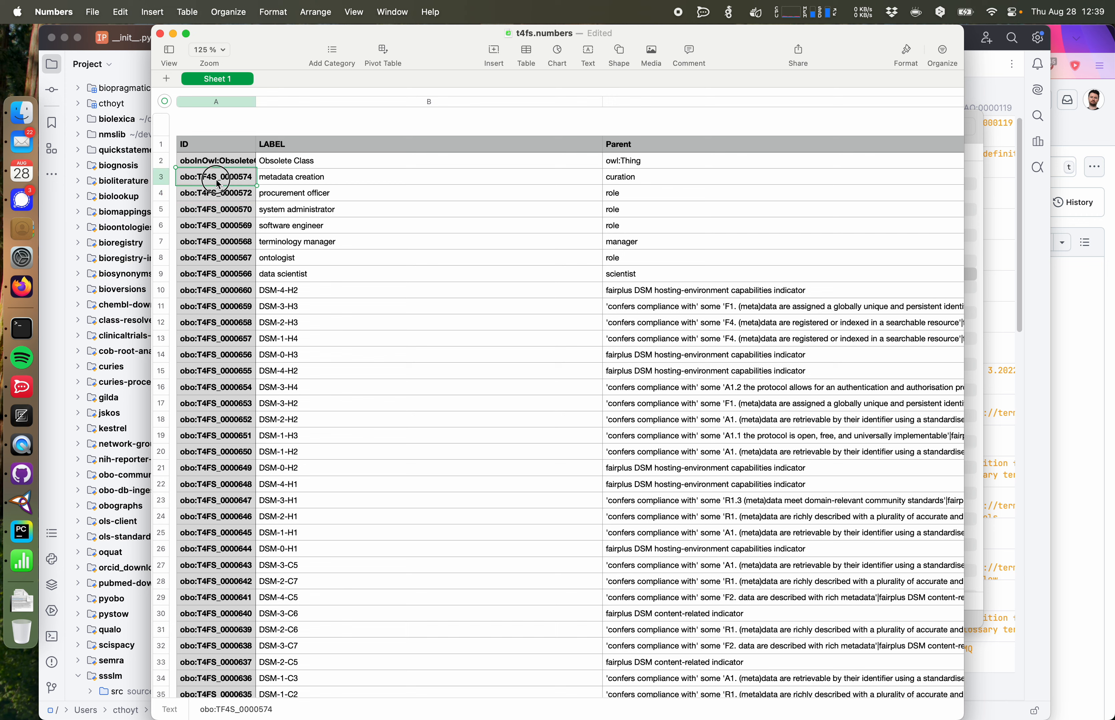
double_click(215, 178)
key("BackSpace")
key("BackSpace")
key("BackSpace")
key("BackSpace")
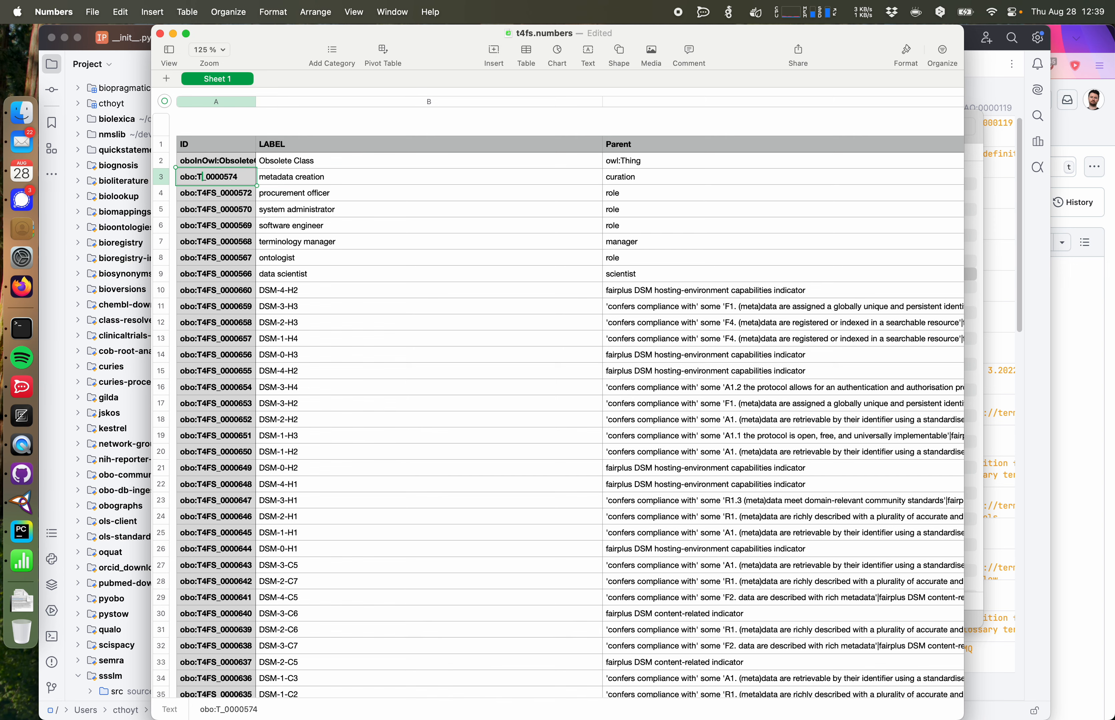
type("T4FS")
key("Return")
left_click(269, 208)
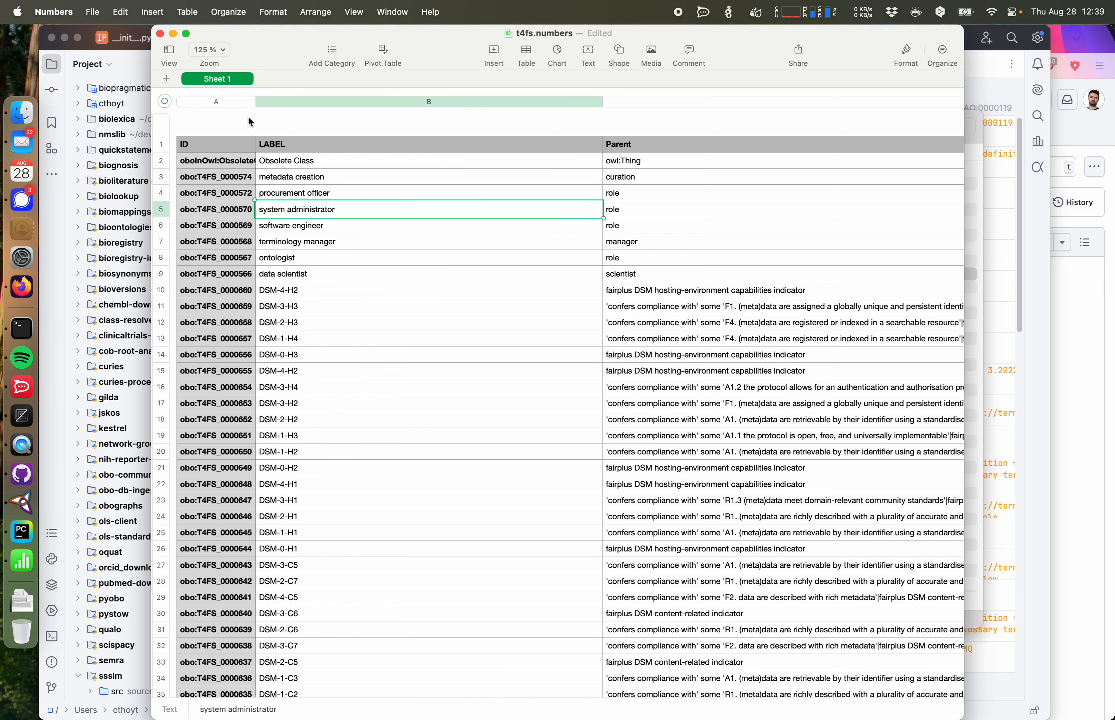
Step: Sort the table ascending by the ID column
left_click(248, 102)
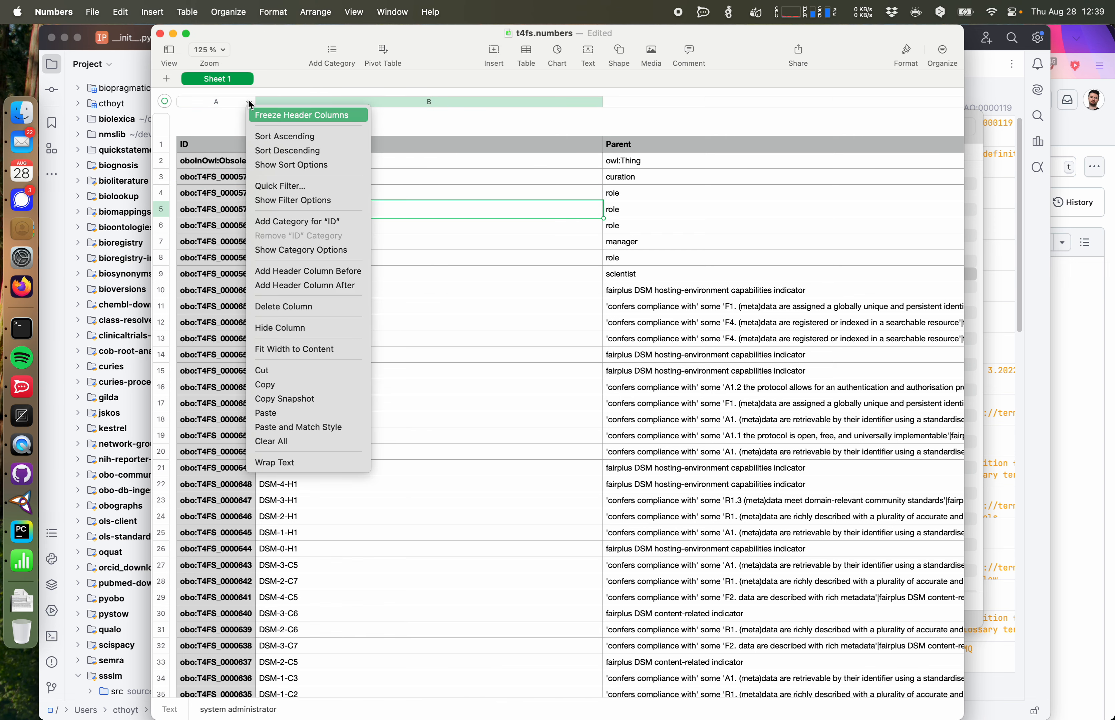
left_click(289, 136)
scroll(311, 251, "down", 20)
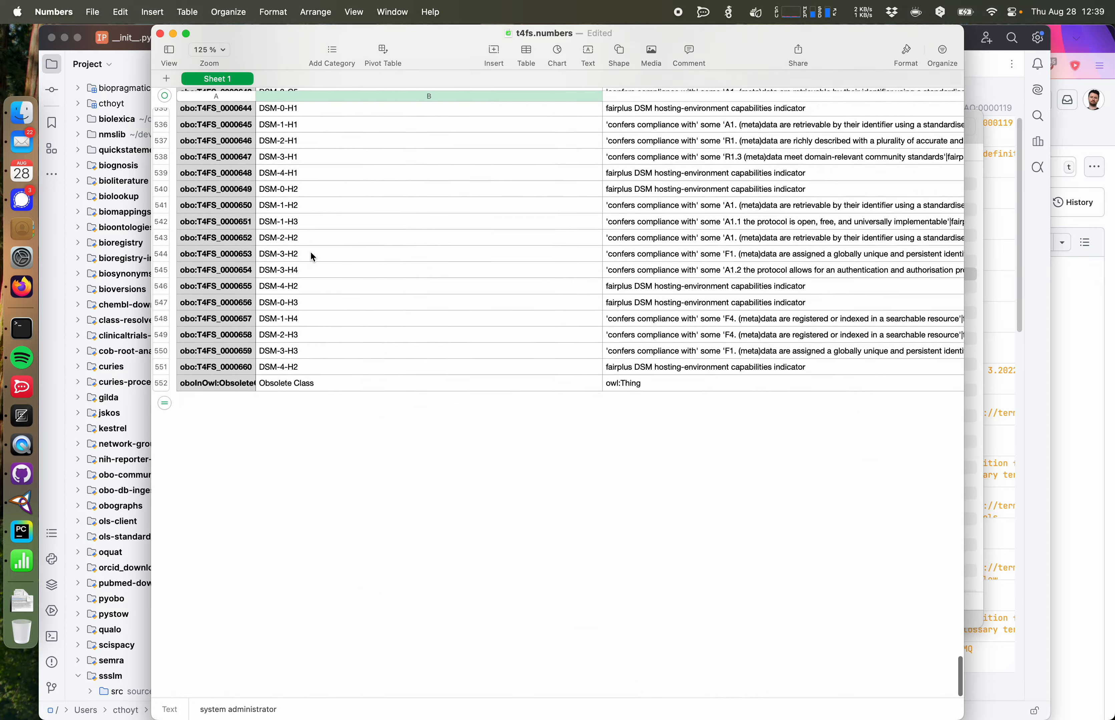
scroll(312, 257, "up", 2)
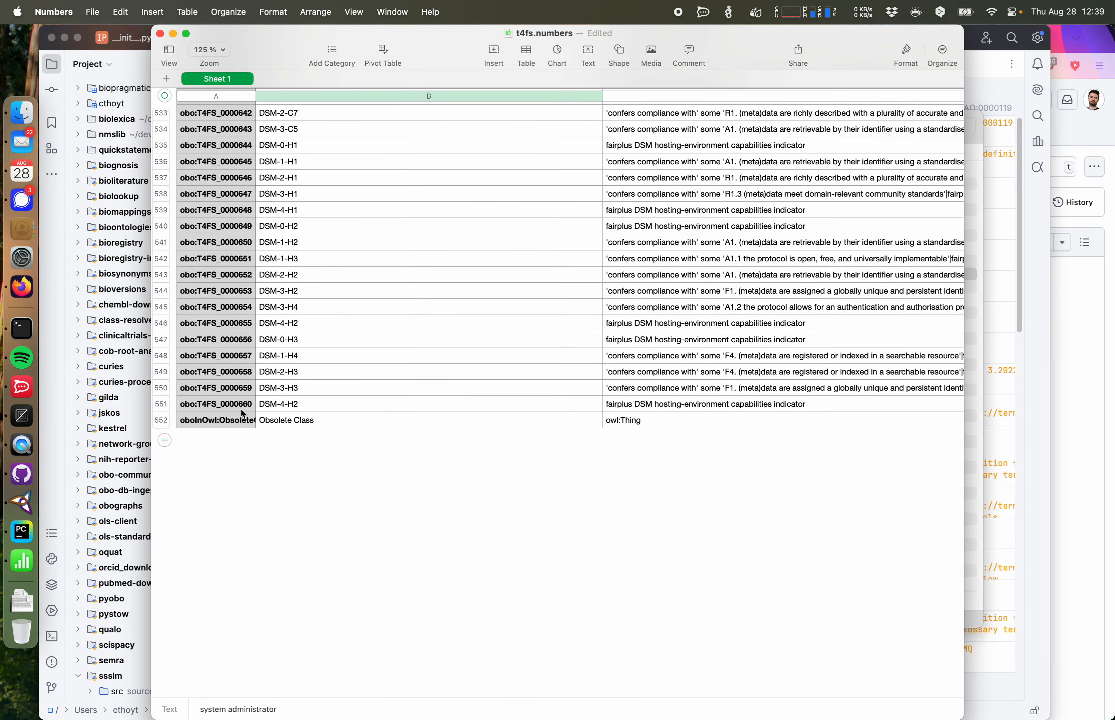
scroll(243, 414, "up", 20)
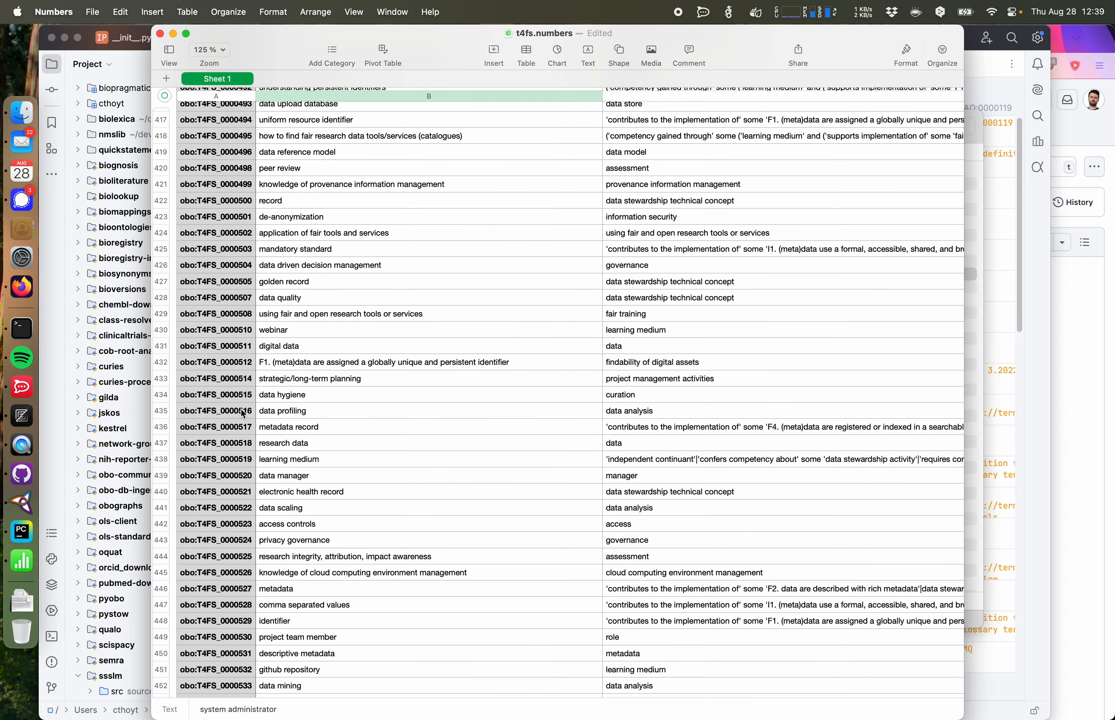
scroll(243, 414, "up", 6)
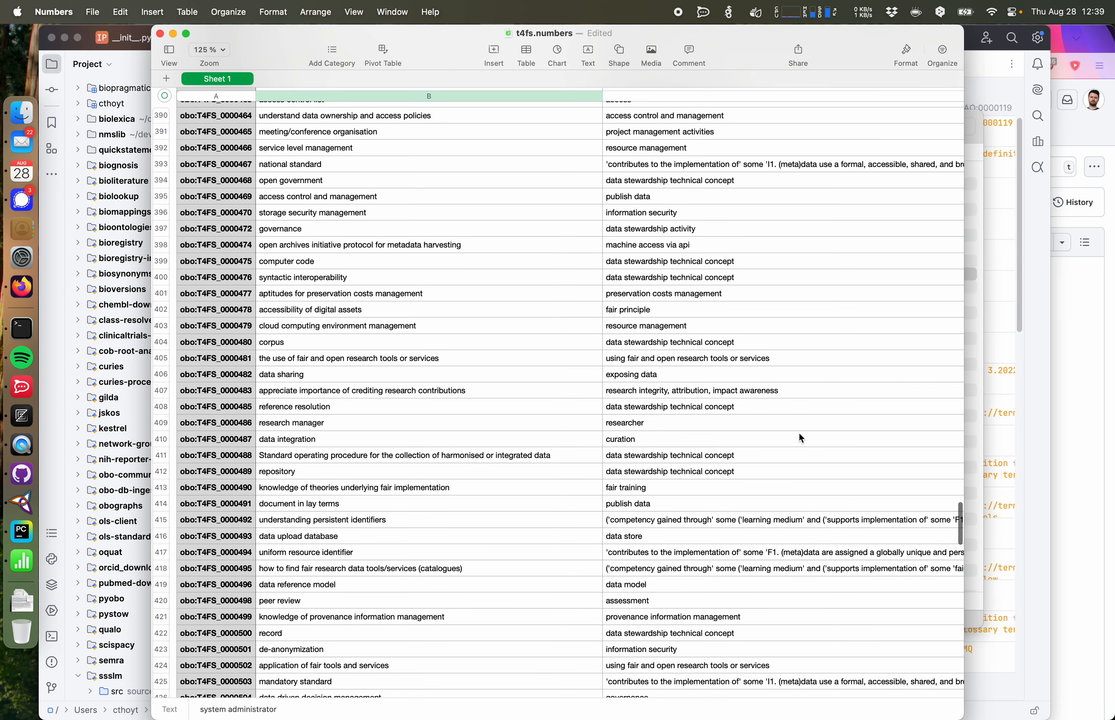
Step: Inspect the data categorisation class under curation in Protégé
left_click(22, 503)
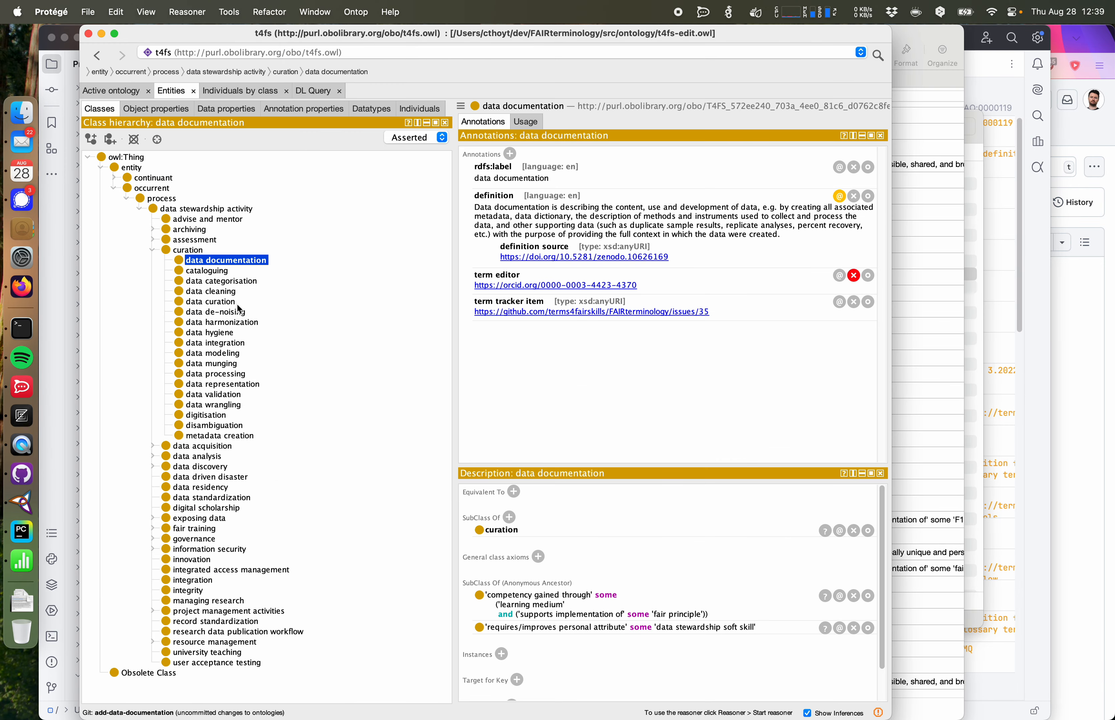
left_click(220, 281)
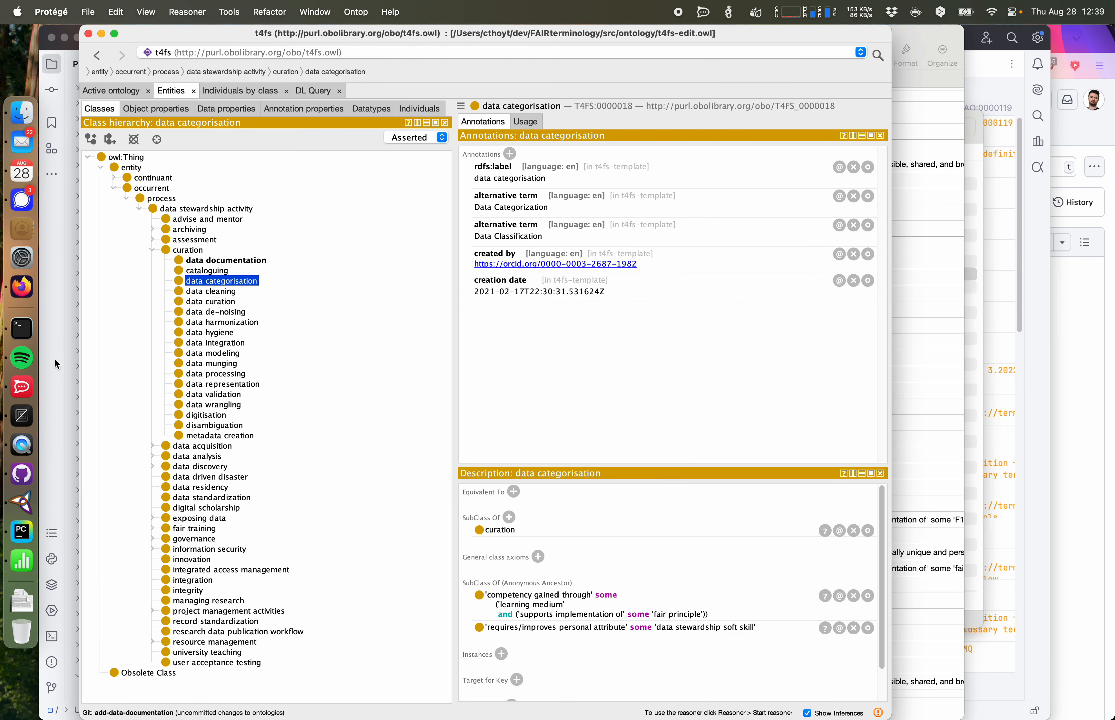
left_click(22, 532)
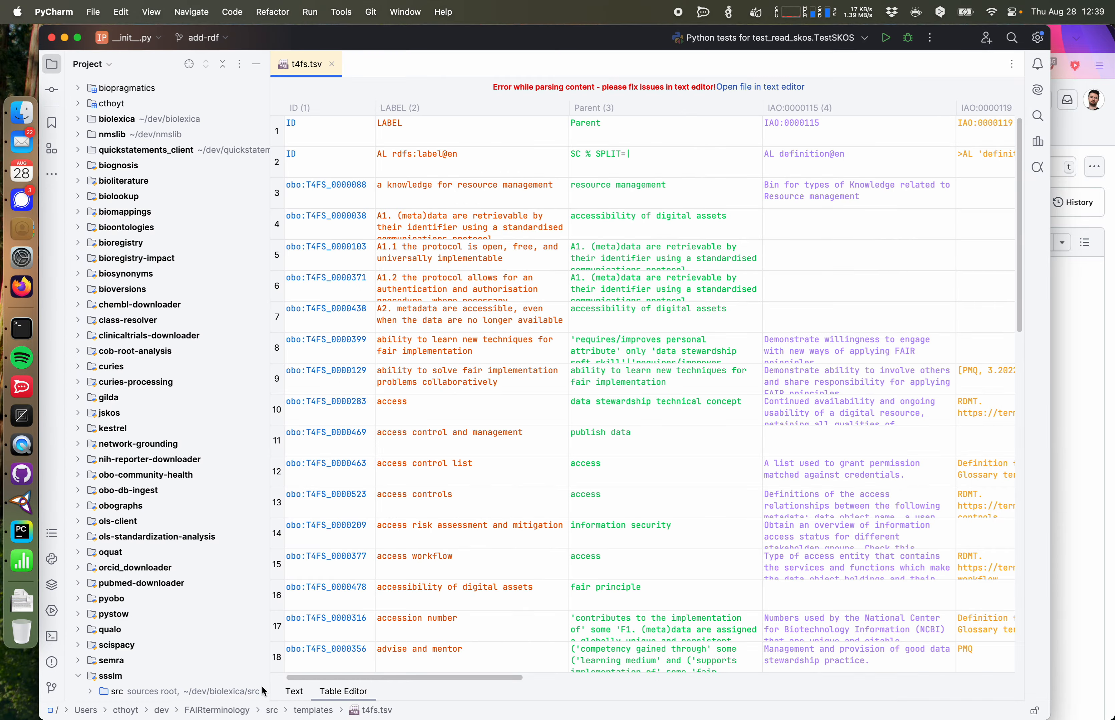
Step: Open the text view of t4fs.tsv and search it for "data categori"
left_click(295, 692)
key("super+f")
type("data catalogin")
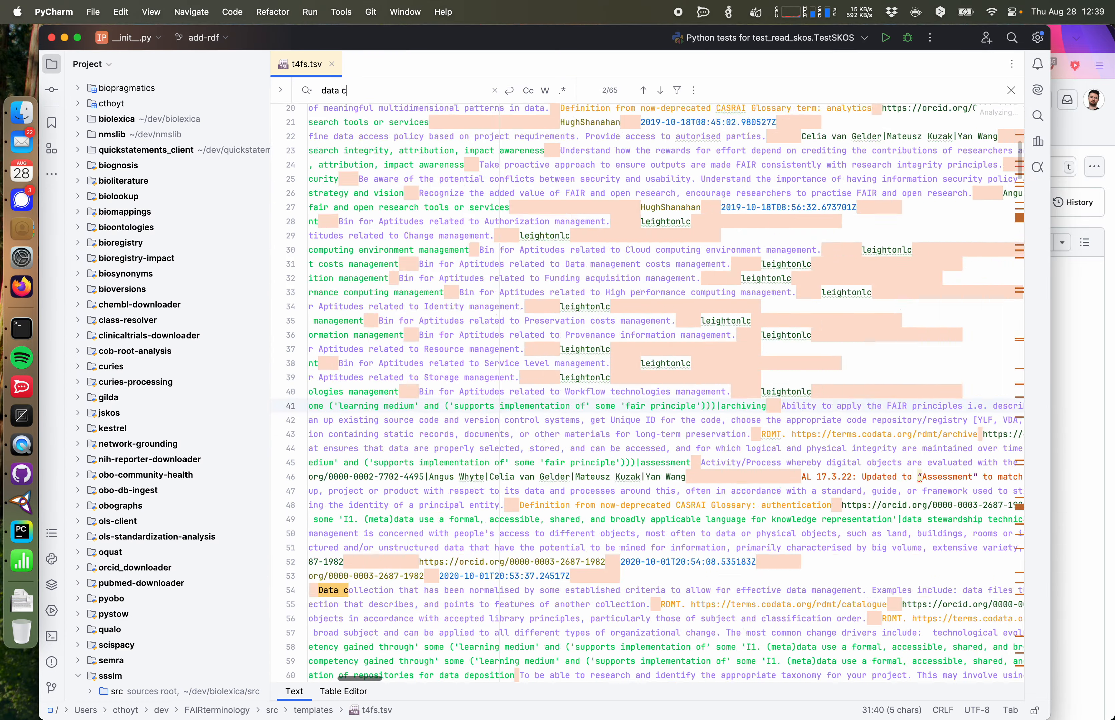
key("BackSpace")
key("BackSpace")
key("BackSpace")
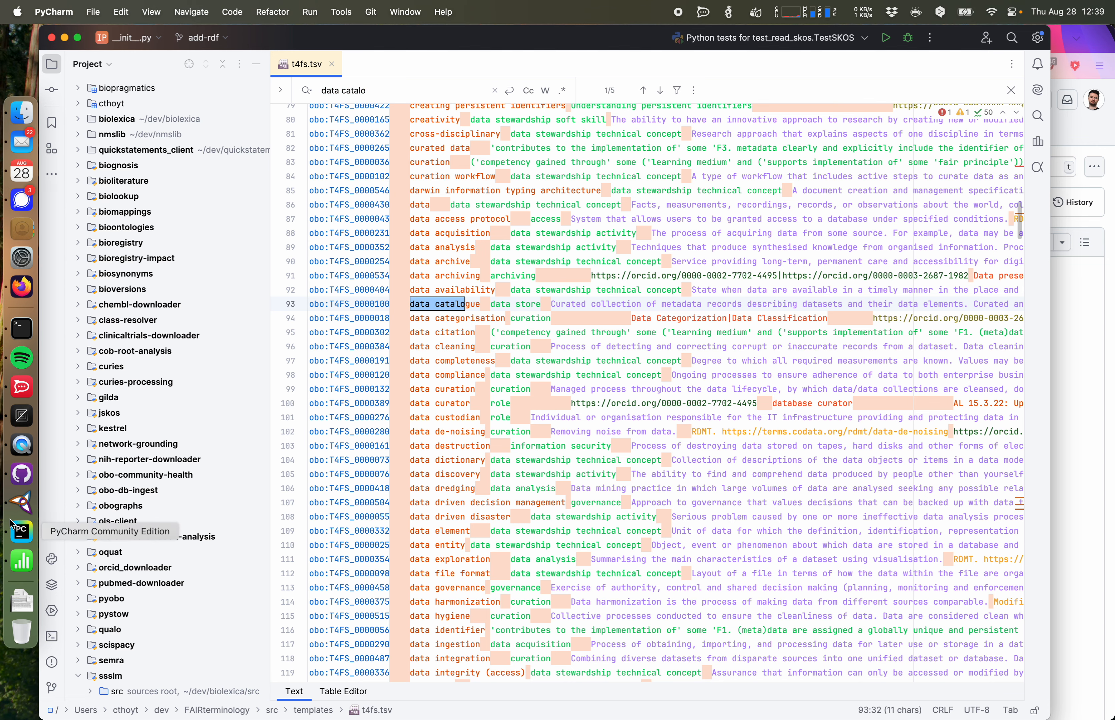
left_click(21, 503)
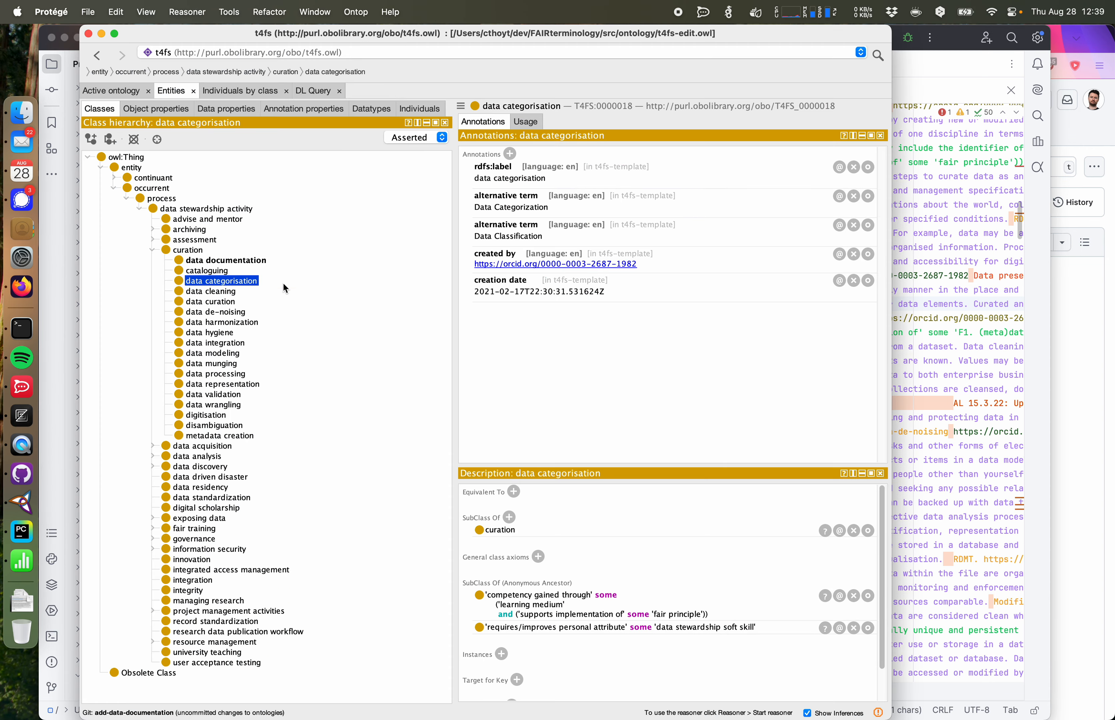
key("super+Tab")
key("BackSpace")
key("BackSpace")
key("BackSpace")
type("ego")
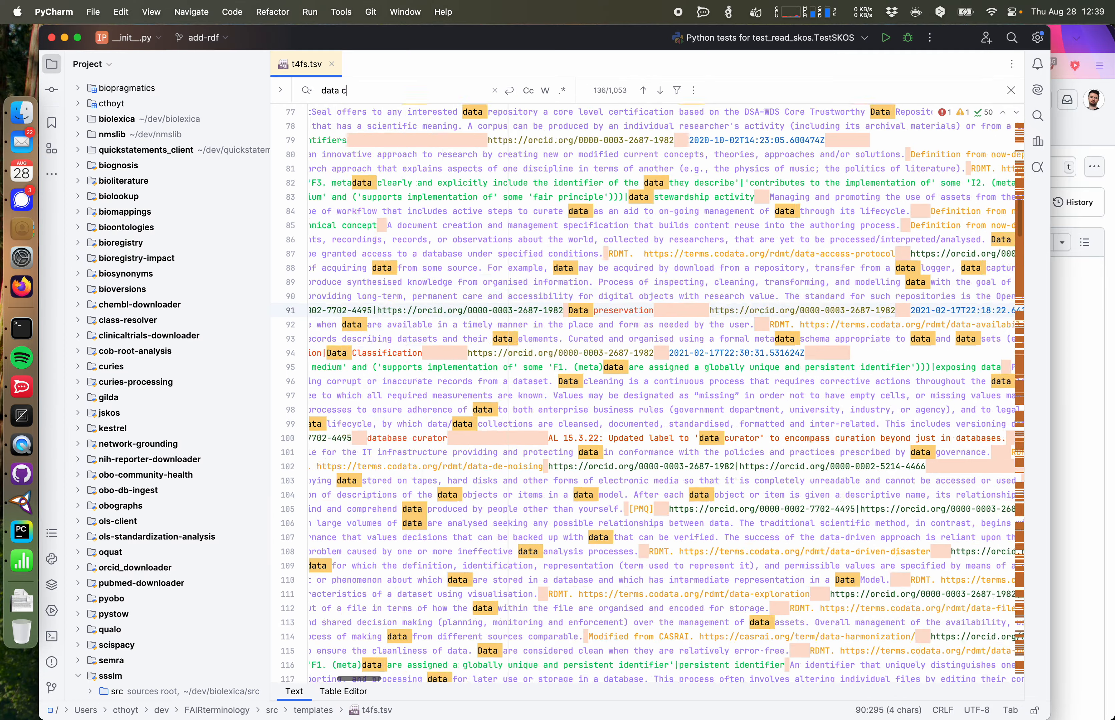
type("ri")
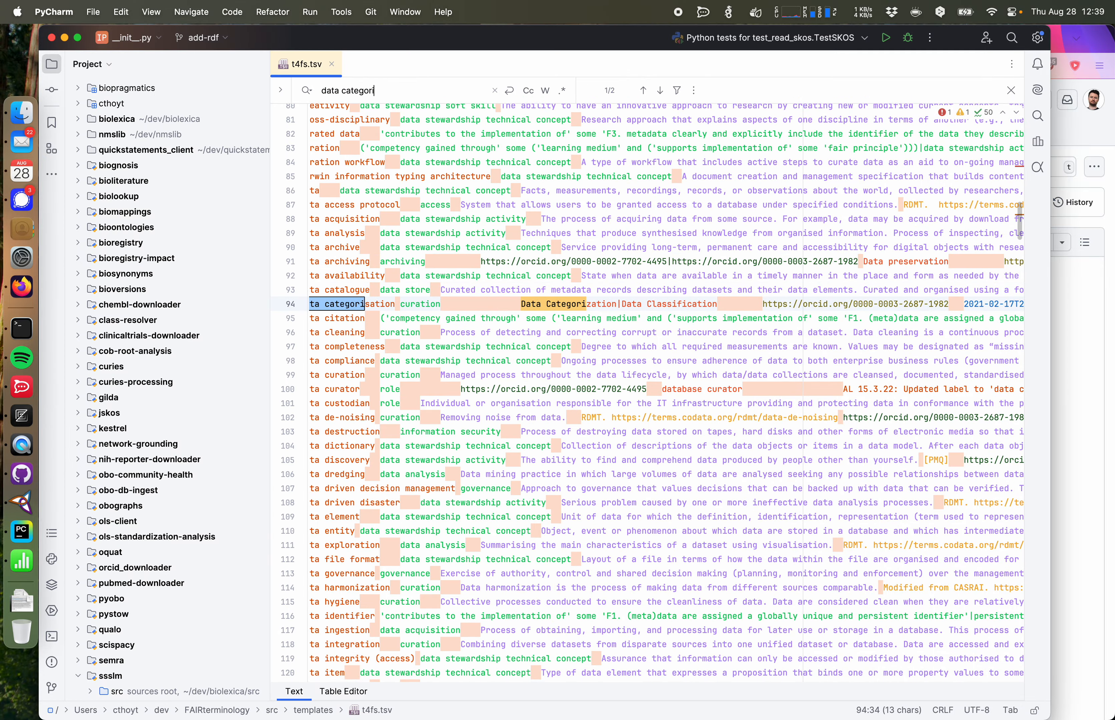
Step: Duplicate the data categorisation row as a new last line of the file
triple_click(487, 310)
scroll(487, 310, "down", 20)
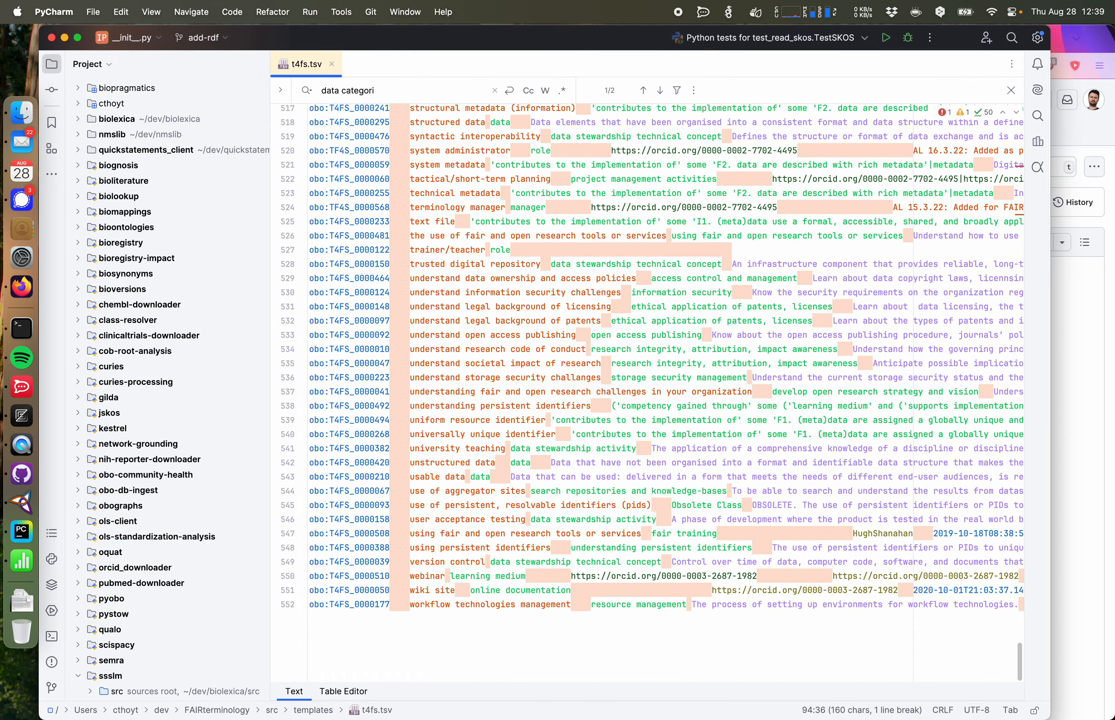
left_click(366, 654)
key("super+Right")
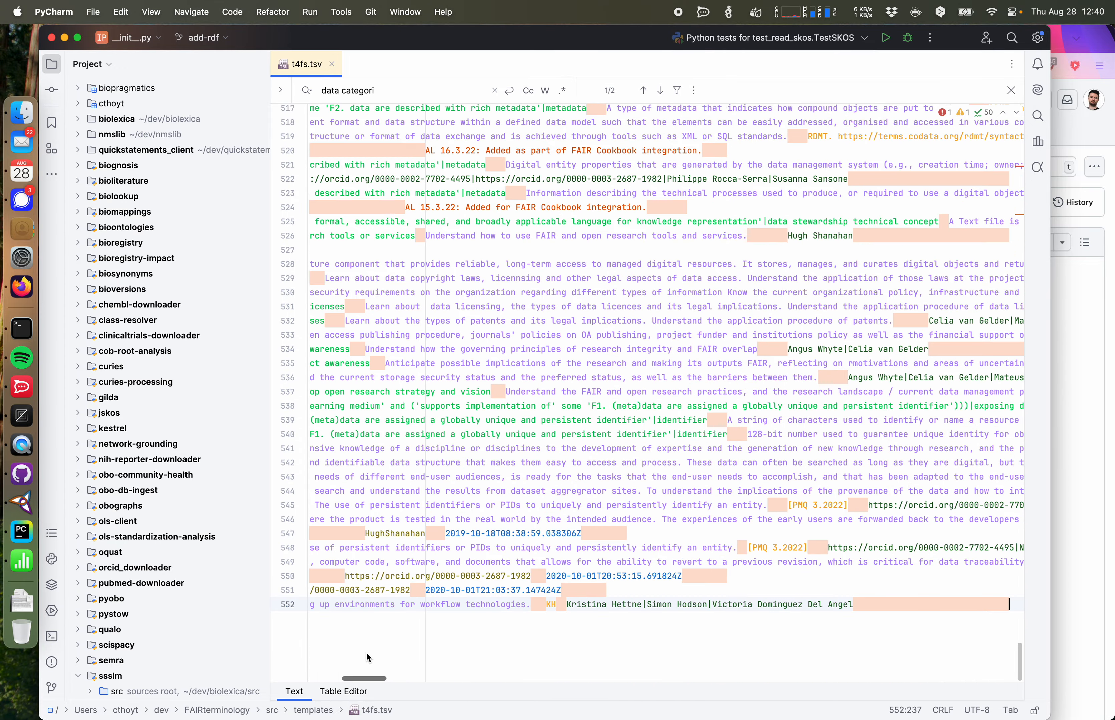
key("Return")
key("super+v")
scroll(469, 610, "down", 2)
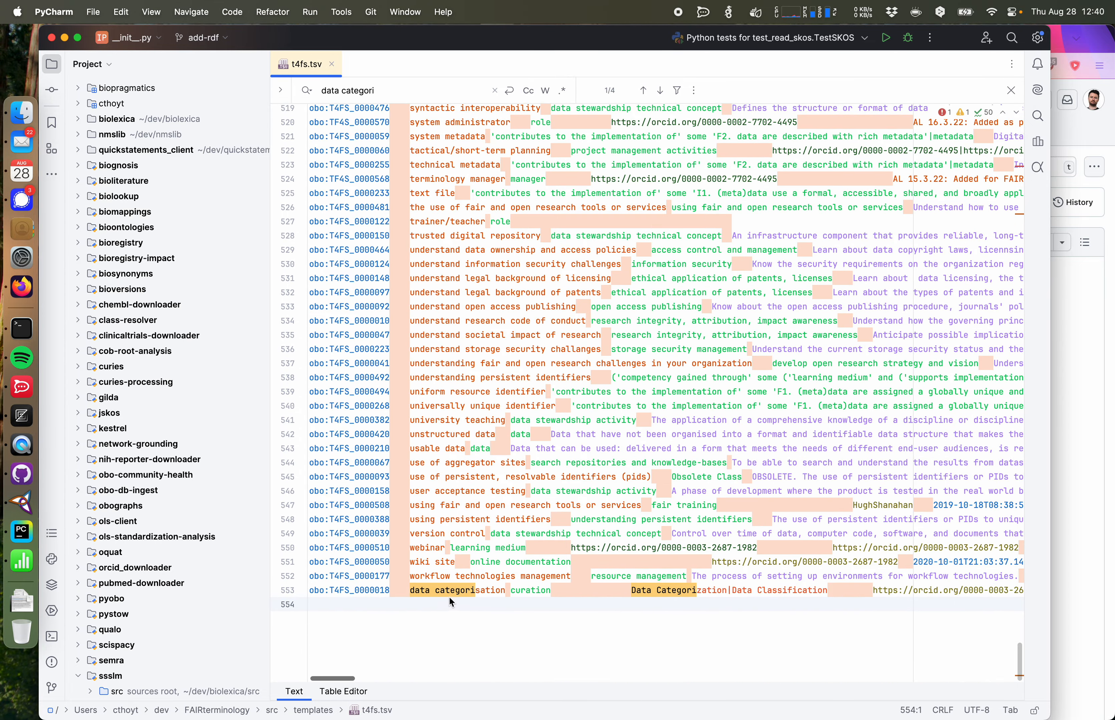
Step: Check the highest ID at the end of the sorted Numbers table
left_click(22, 561)
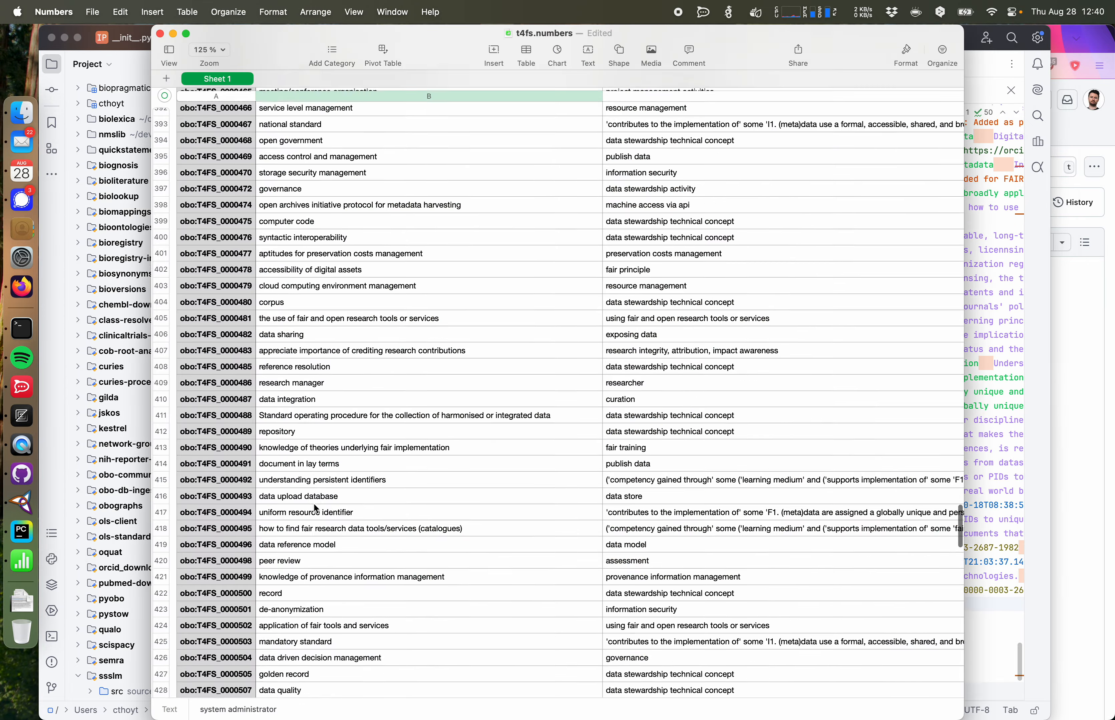
scroll(313, 505, "down", 10)
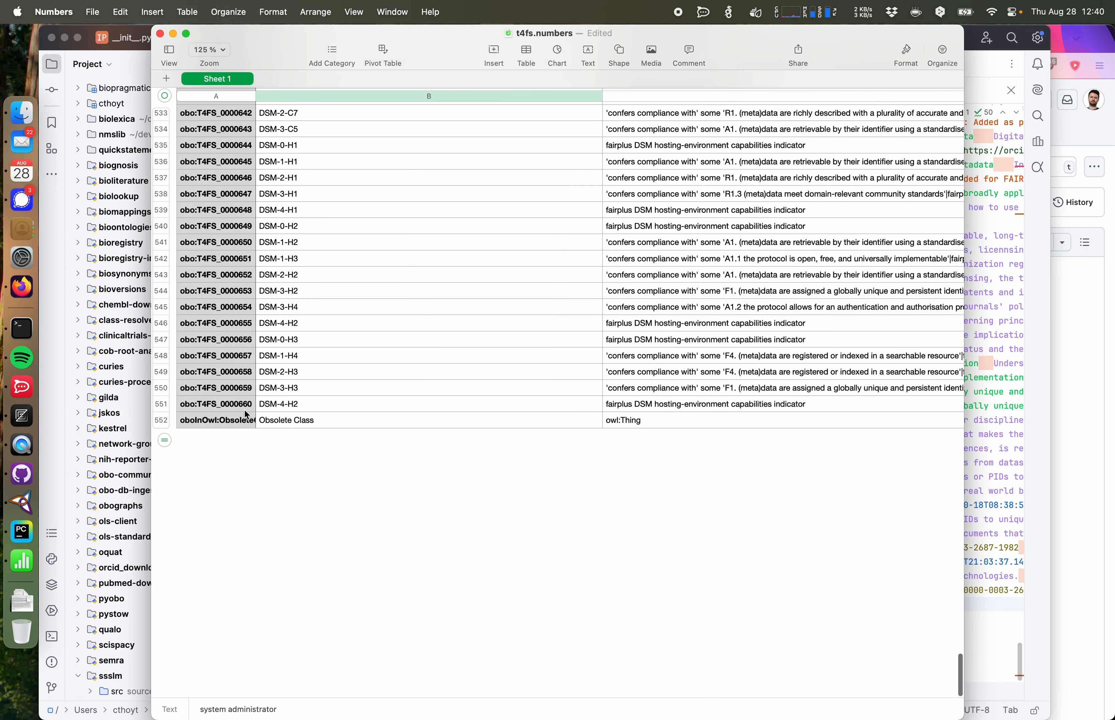
key("super+Tab")
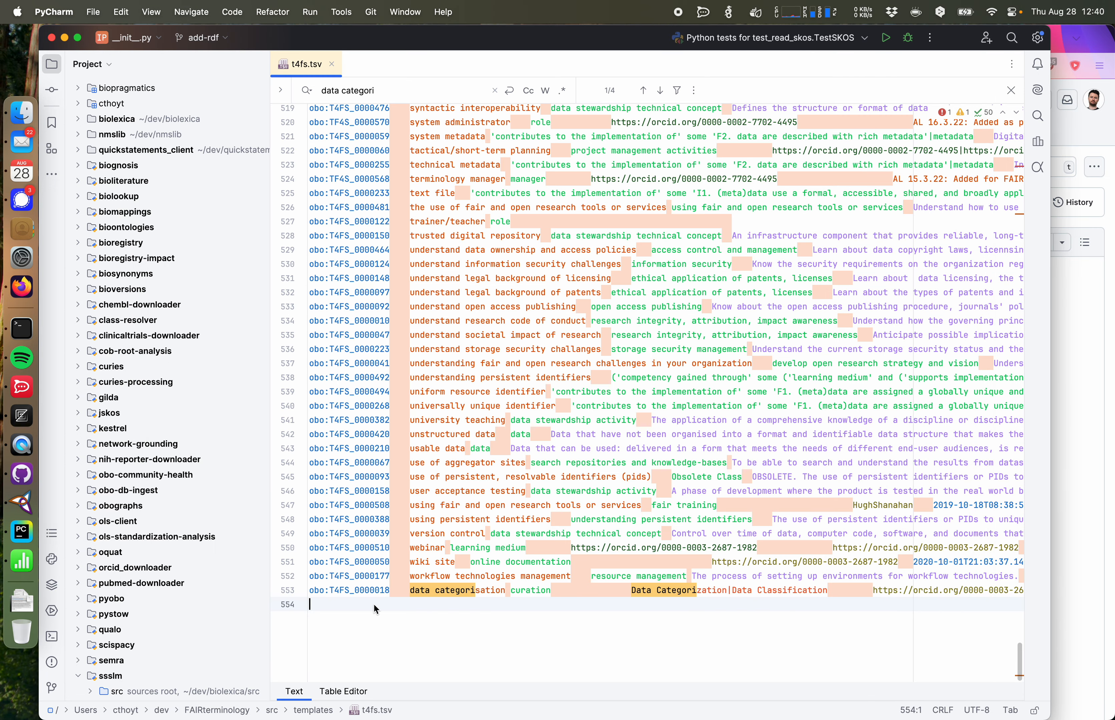
Step: Change the new row's ID to obo:T4FS_0000661
left_click(387, 592)
key("BackSpace")
key("BackSpace")
key("BackSpace")
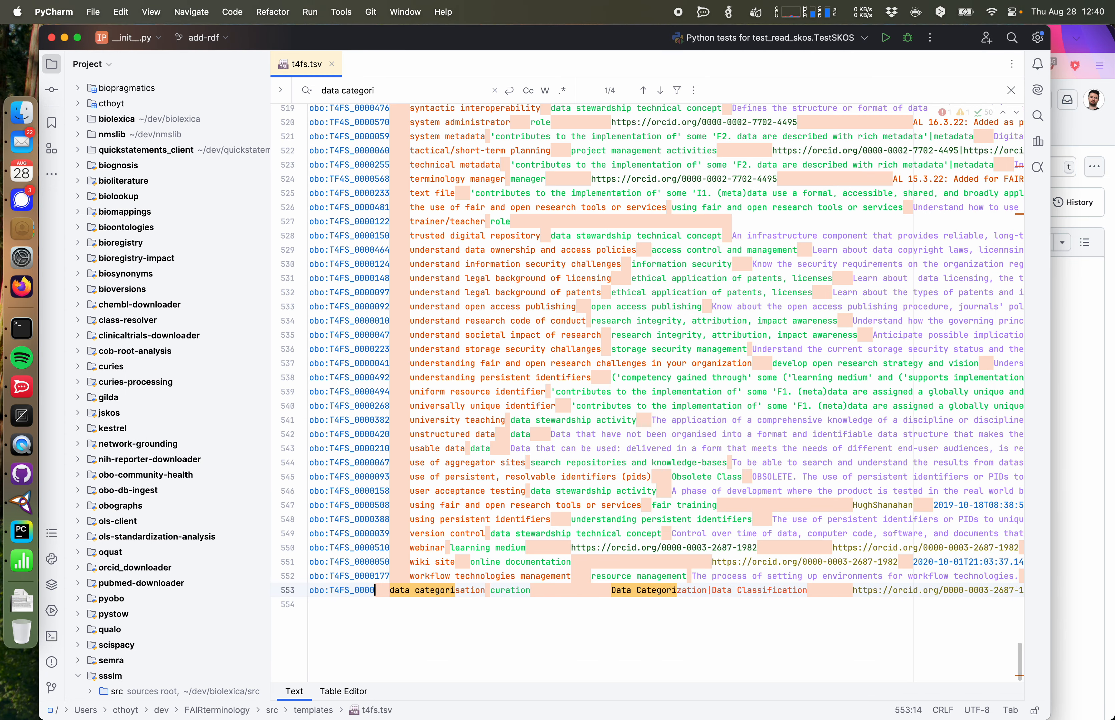
type("661")
Step: Rename the new row's label to data documentation
double_click(459, 593)
key("BackSpace")
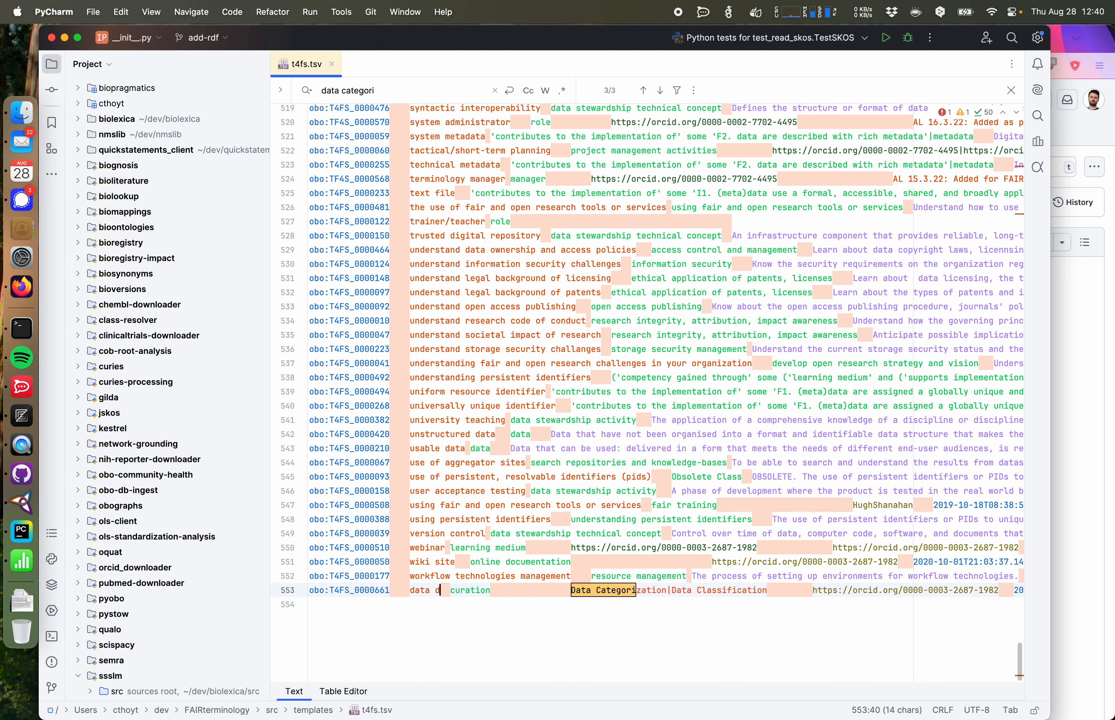
type("d")
type("ocumentati")
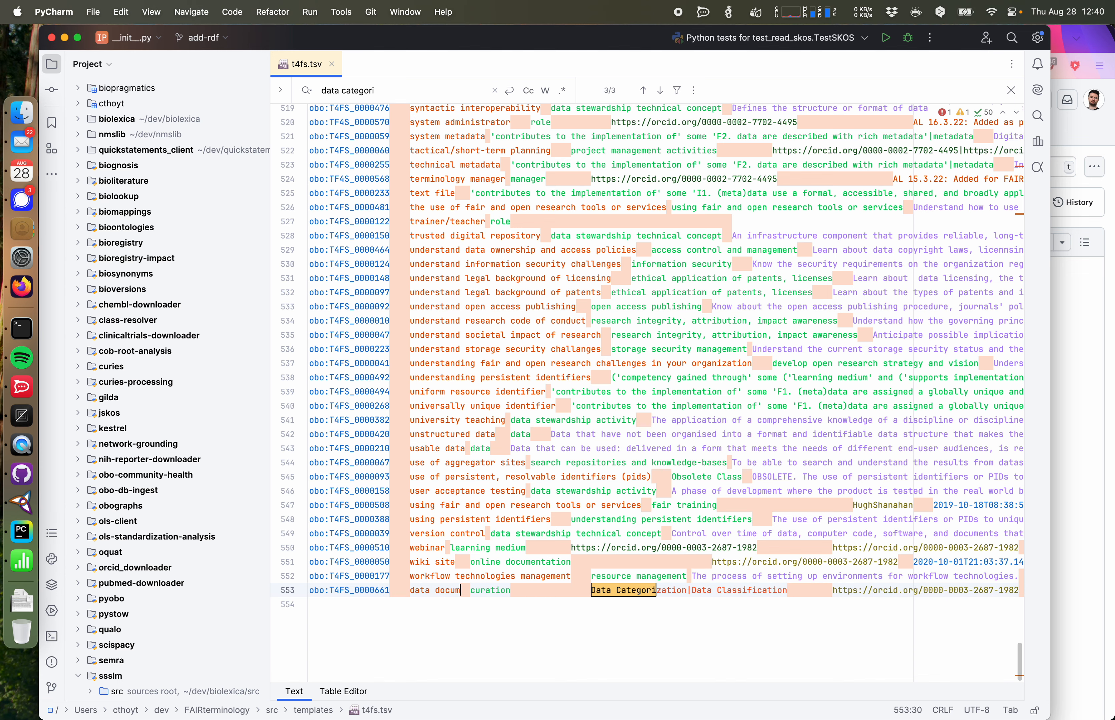
type("on")
Step: Select the new row's alternative terms Data Categorization|Data Classification
scroll(571, 602, "right", 5)
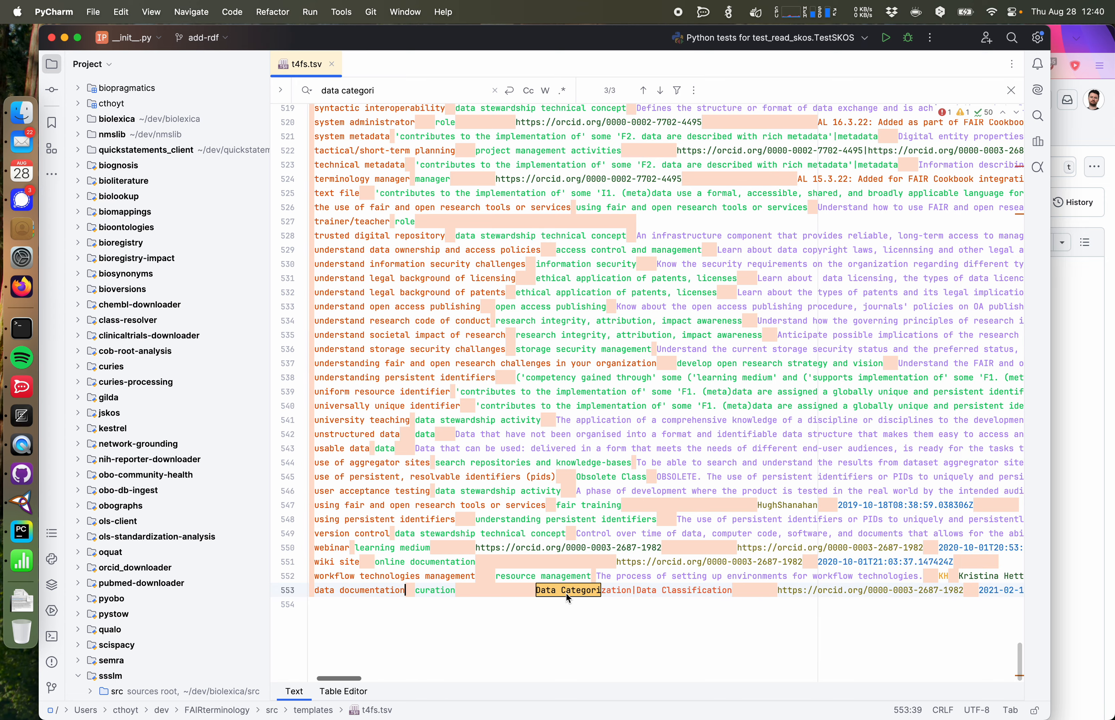
left_click_drag(539, 592, 732, 594)
key("super+Tab")
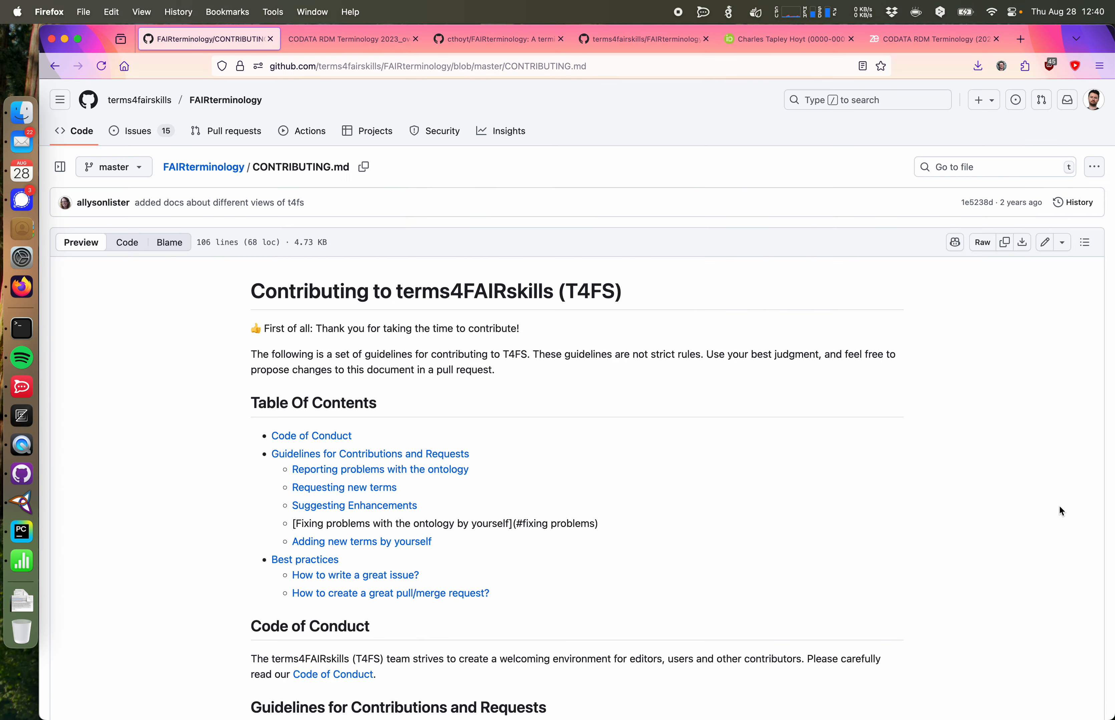
Step: Copy your ORCID URL from the browser and paste it over the creator URL in the new row's created-by field
left_click(787, 45)
left_click(534, 70)
key("super+c")
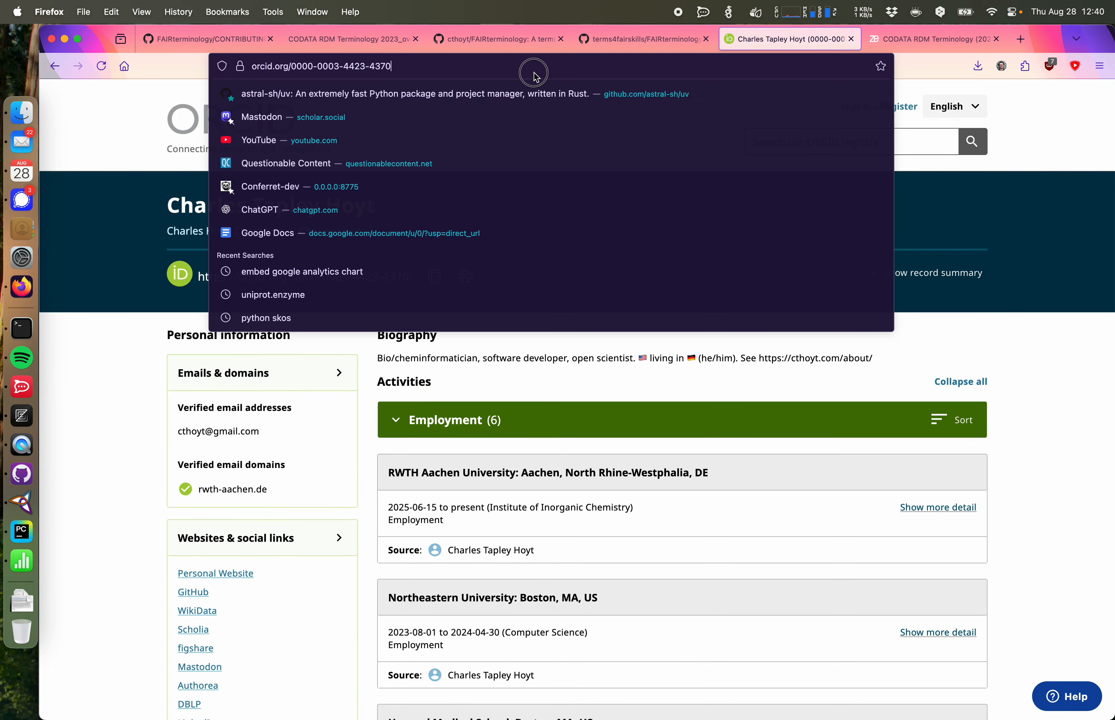
left_click(22, 561)
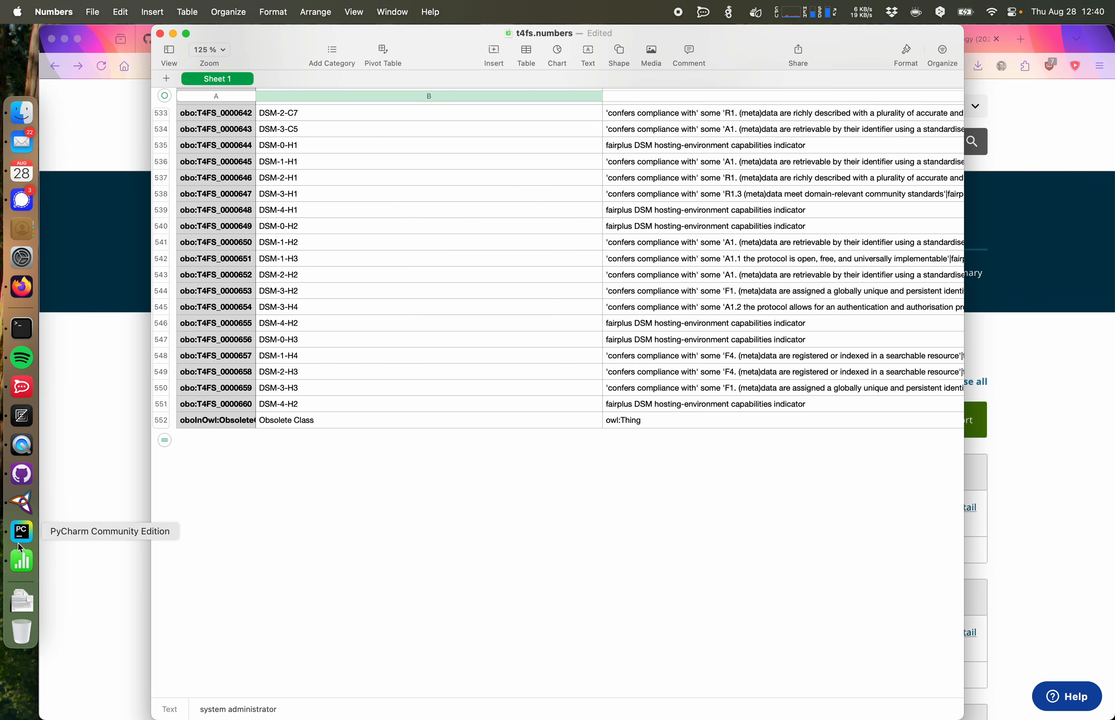
left_click(22, 530)
left_click_drag(596, 591, 783, 591)
key("super+v")
left_click(815, 593)
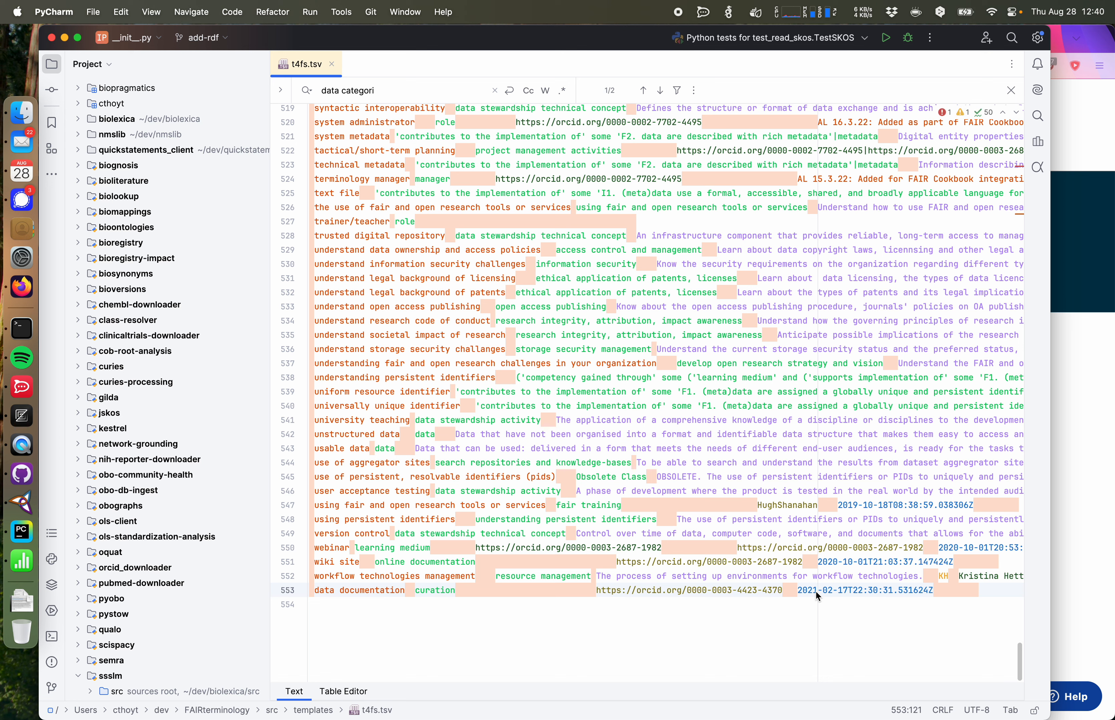
Step: Set the new row's creation date to 2025-08-28T12:40:31.531624Z
key("BackSpace")
type("5")
key("Right")
key("Right")
key("Right")
key("BackSpace")
type("8")
key("Right")
key("Right")
key("Delete")
type("8")
key("BackSpace")
key("BackSpace")
type("12")
key("Right")
key("Right")
key("Right")
key("Left")
key("BackSpace")
key("BackSpace")
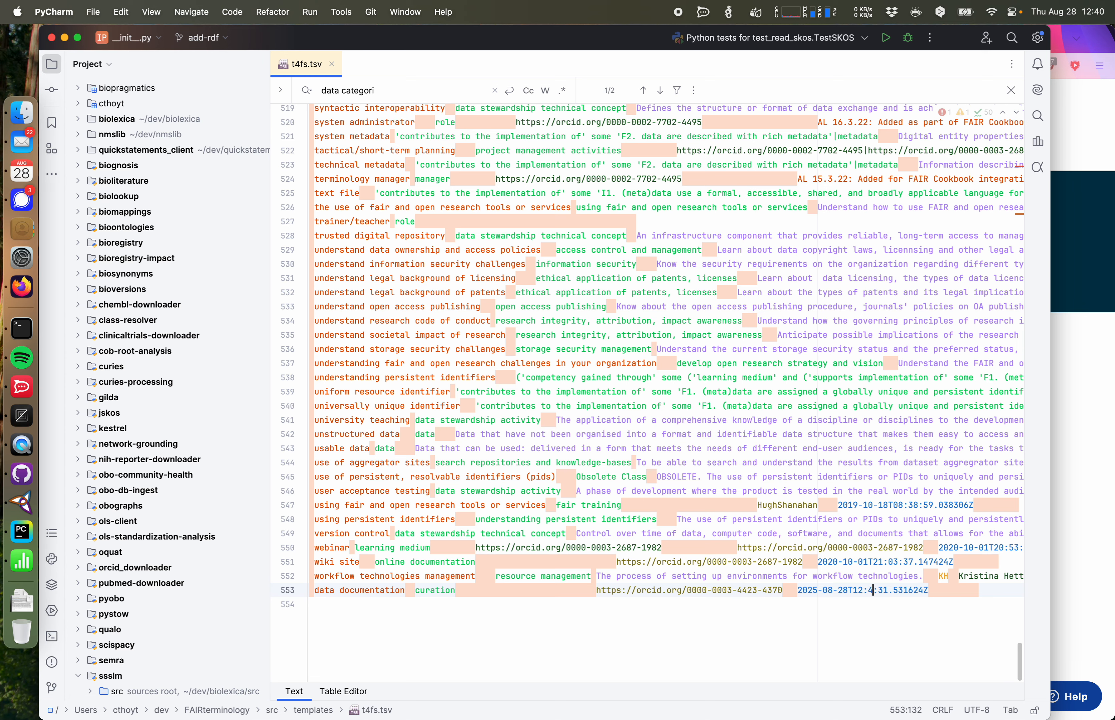
type("40")
Step: Examine the file in the Table Editor view and the text view to locate the parsing error
left_click(934, 589)
scroll(930, 600, "right", 5)
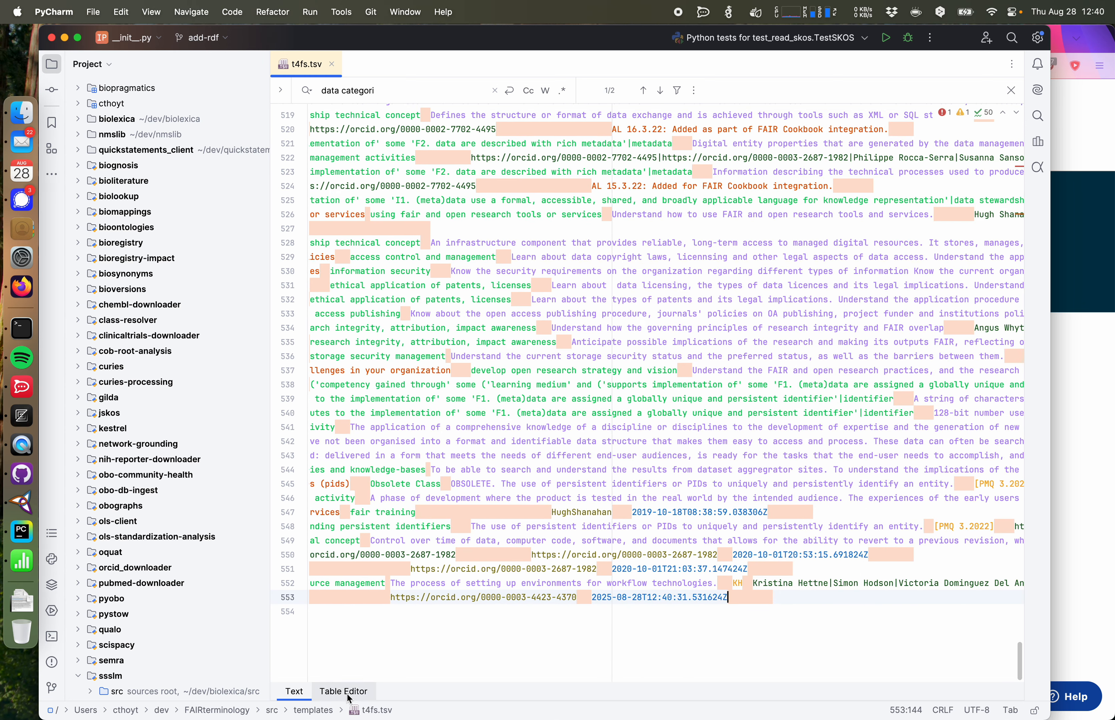
left_click(344, 691)
scroll(411, 571, "right", 10)
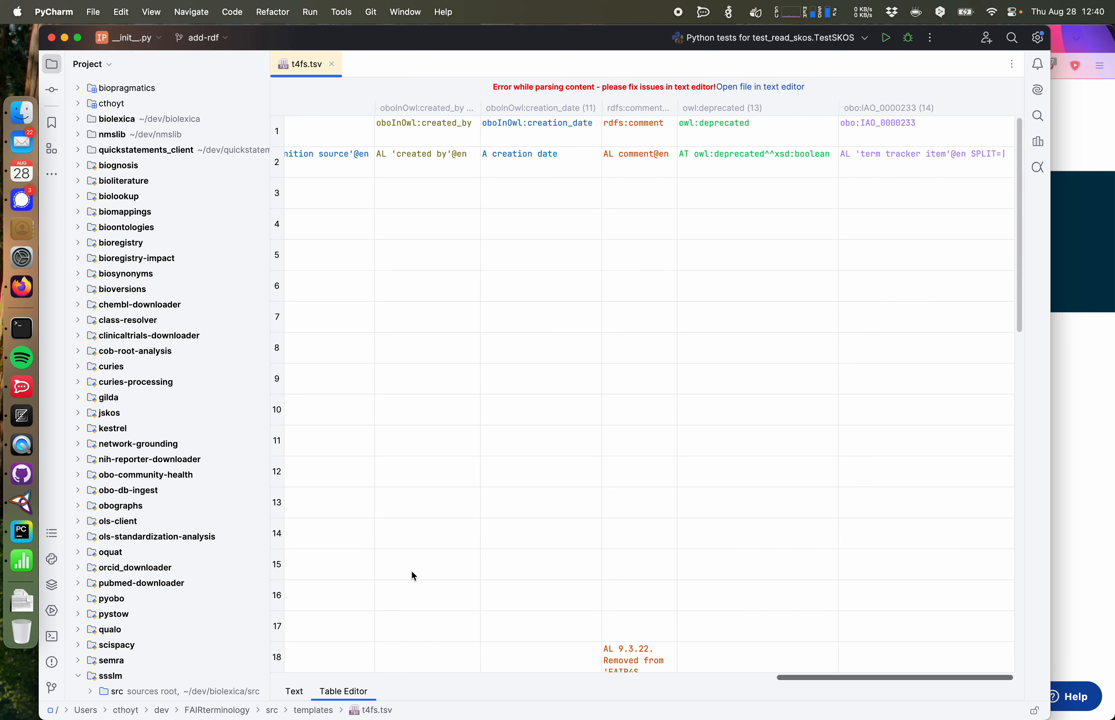
scroll(711, 407, "down", 10)
scroll(712, 407, "left", 6)
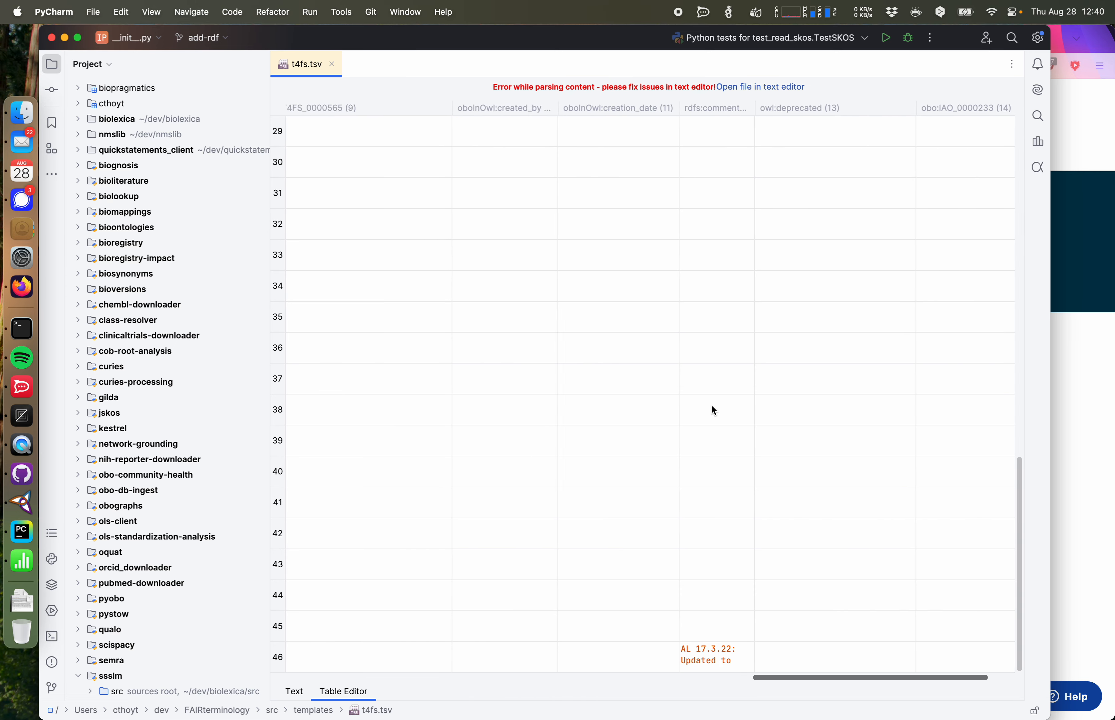
scroll(712, 406, "left", 5)
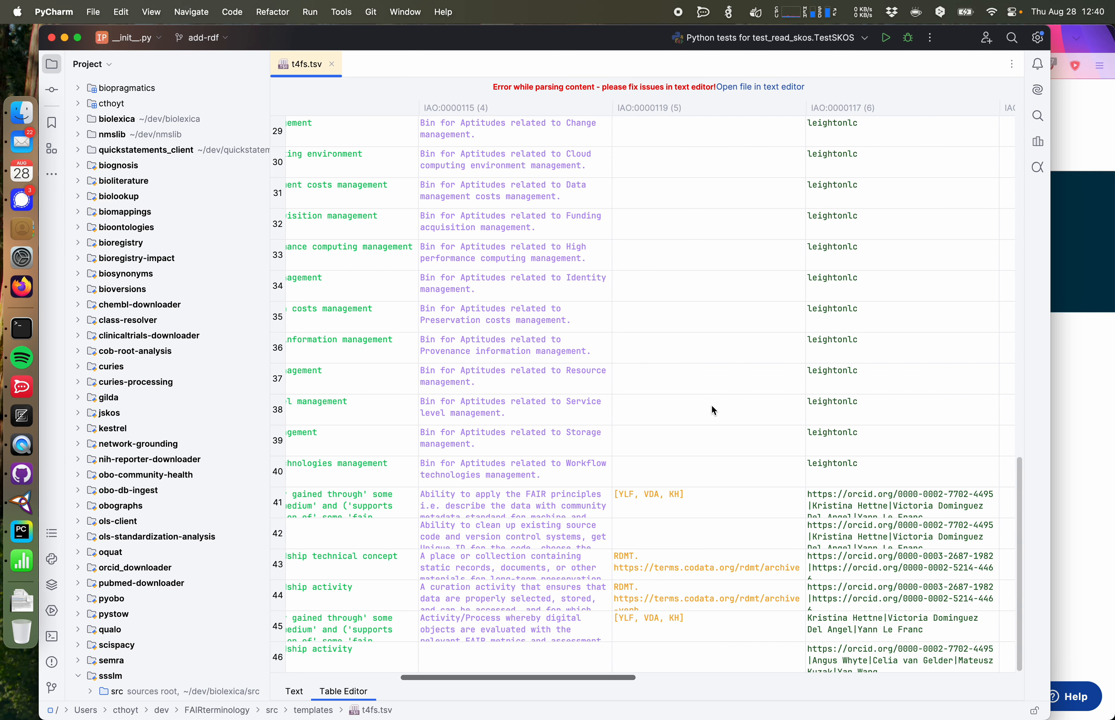
scroll(712, 406, "up", 10)
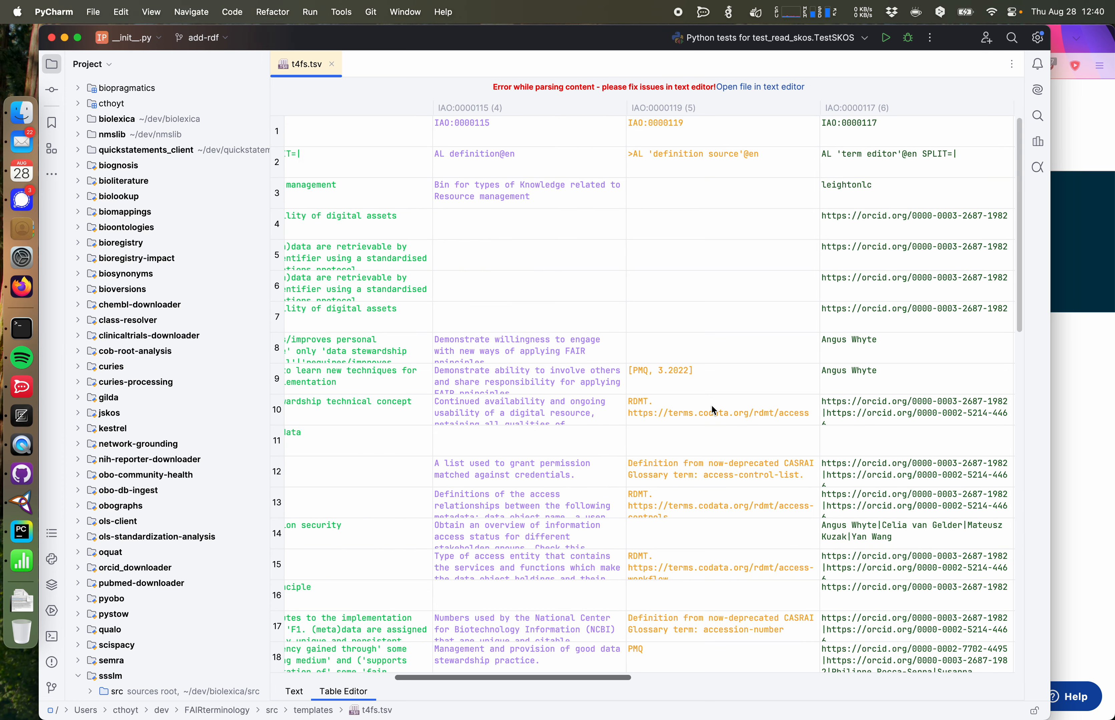
scroll(711, 404, "right", 2)
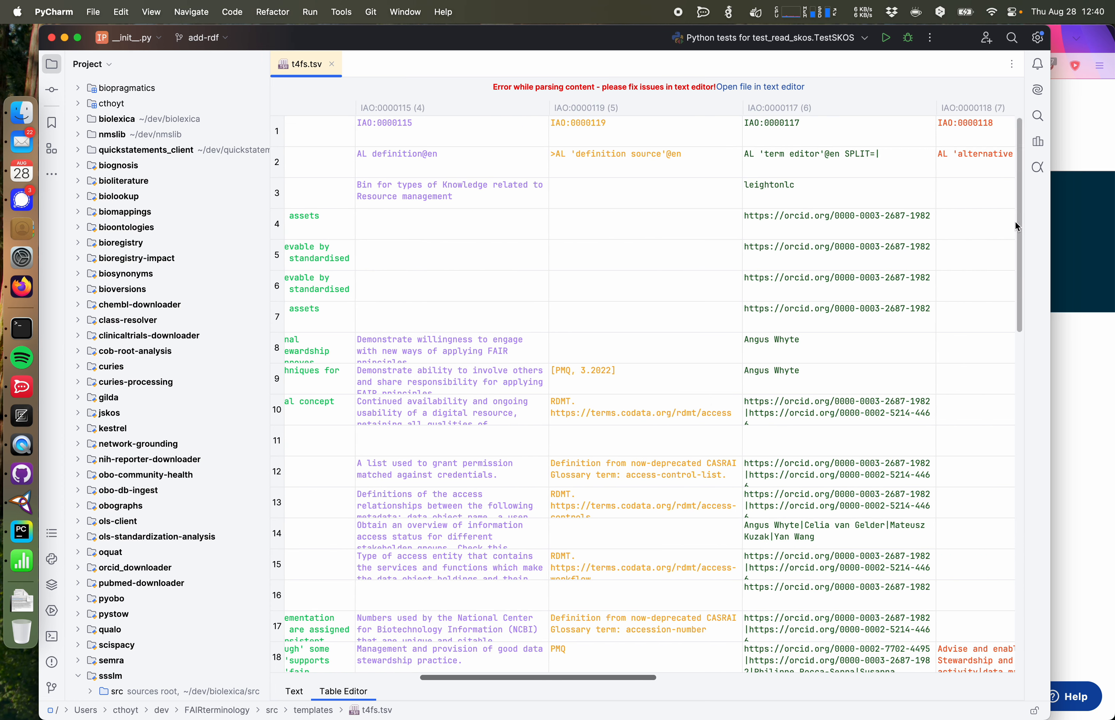
left_click_drag(1016, 220, 1021, 569)
scroll(1000, 557, "left", 3)
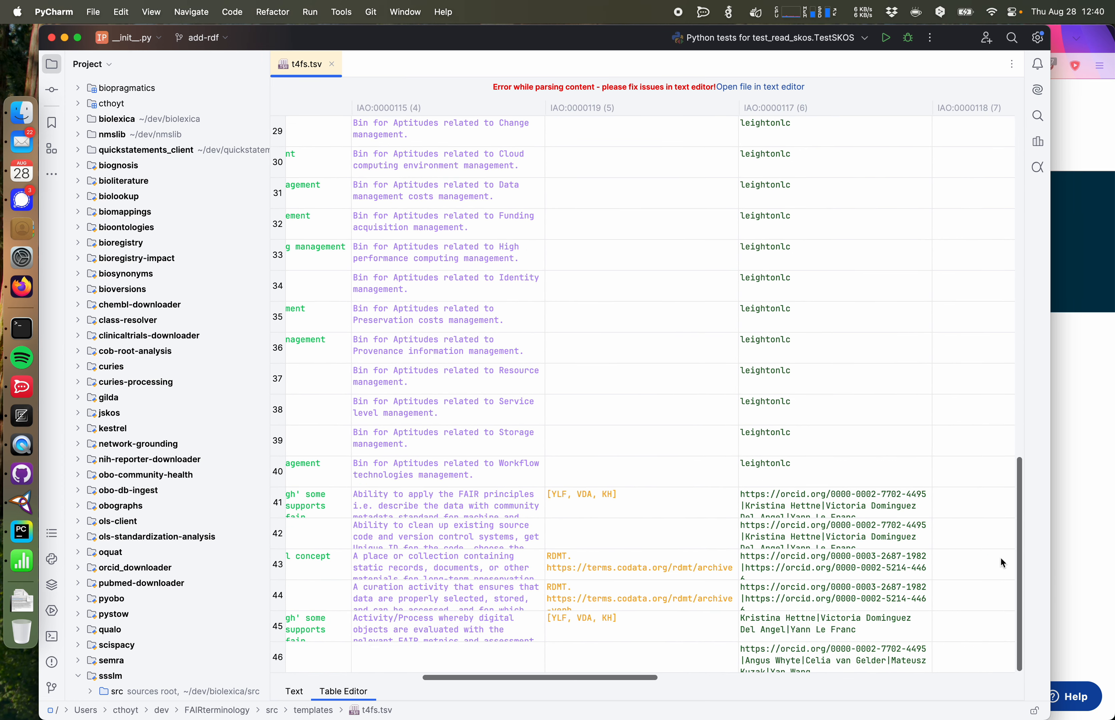
scroll(802, 596, "left", 3)
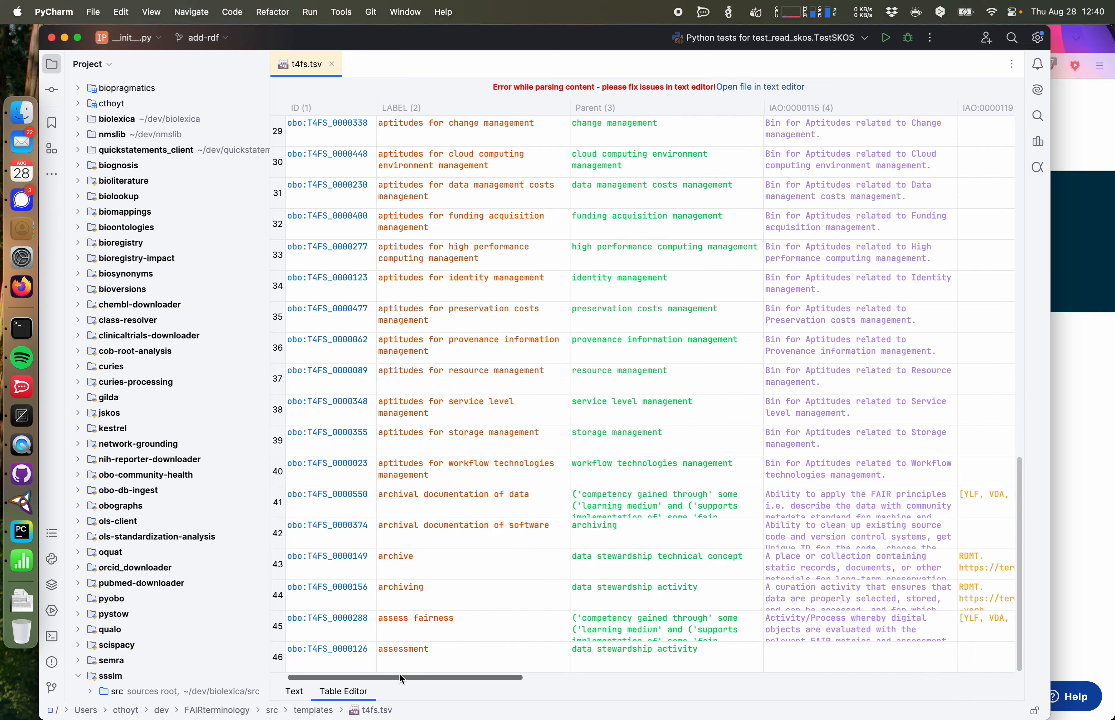
left_click(294, 692)
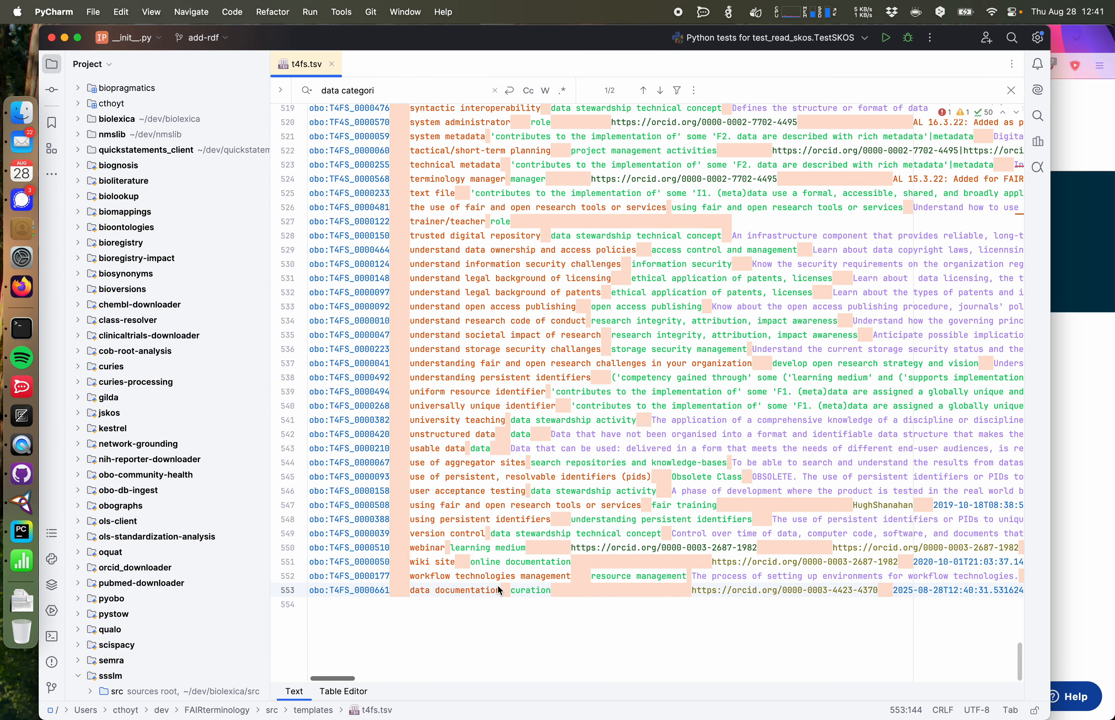
scroll(623, 614, "right", 10)
scroll(623, 616, "left", 8)
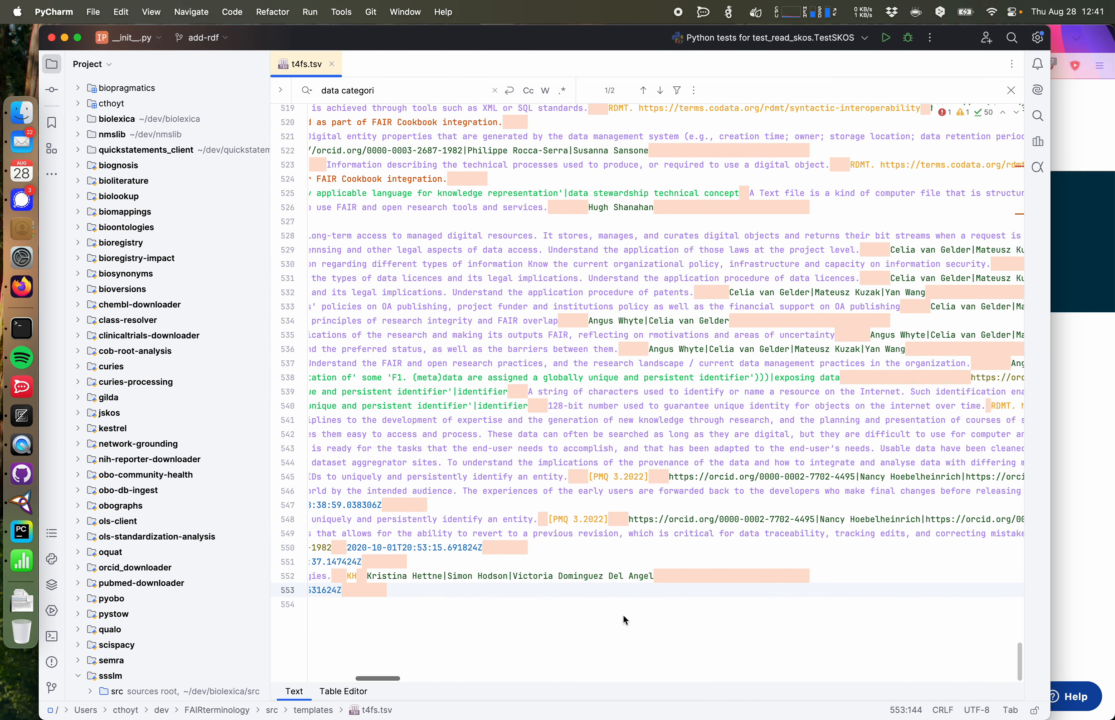
left_click(343, 692)
scroll(491, 276, "down", 10)
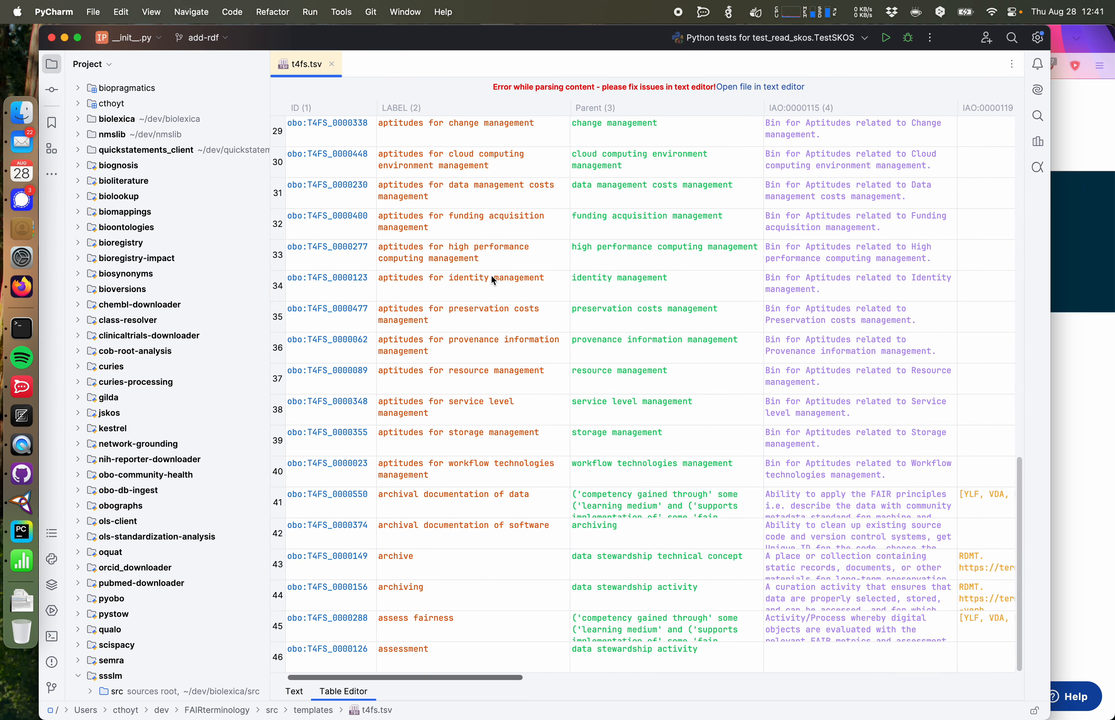
scroll(492, 276, "up", 10)
scroll(491, 276, "down", 10)
left_click(302, 695)
Step: Go to line 46 and replace all occurrences of its stray quote character with a straight apostrophe
key("super+l")
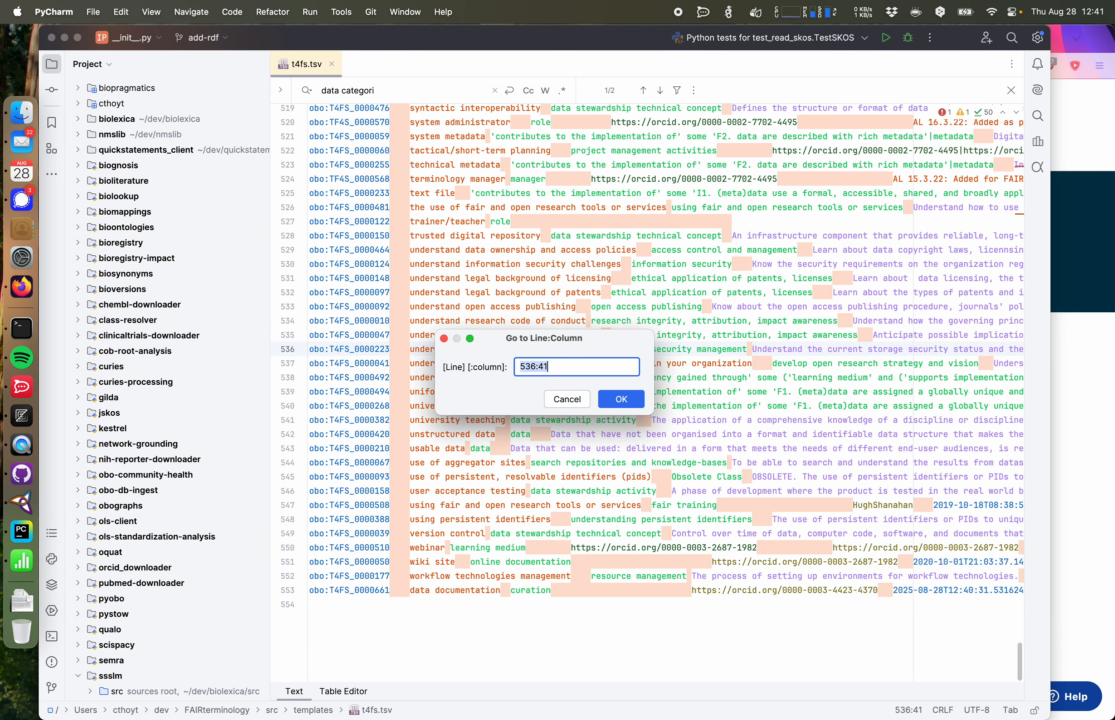
type("46")
key("Return")
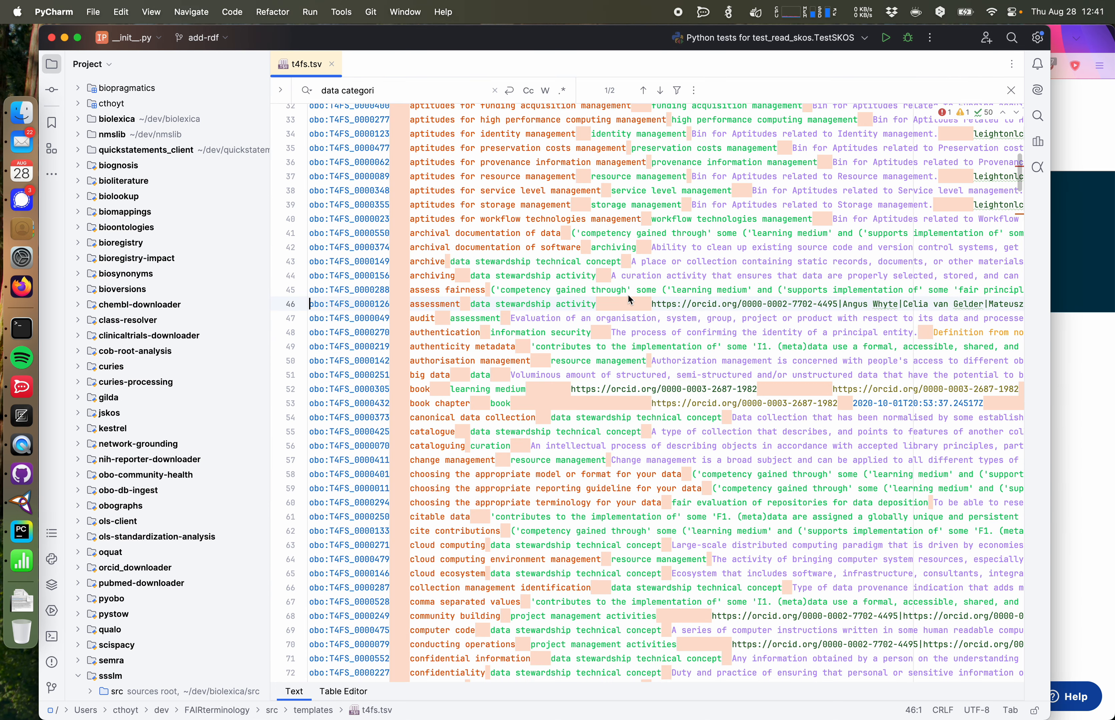
scroll(627, 294, "right", 15)
scroll(629, 295, "left", 3)
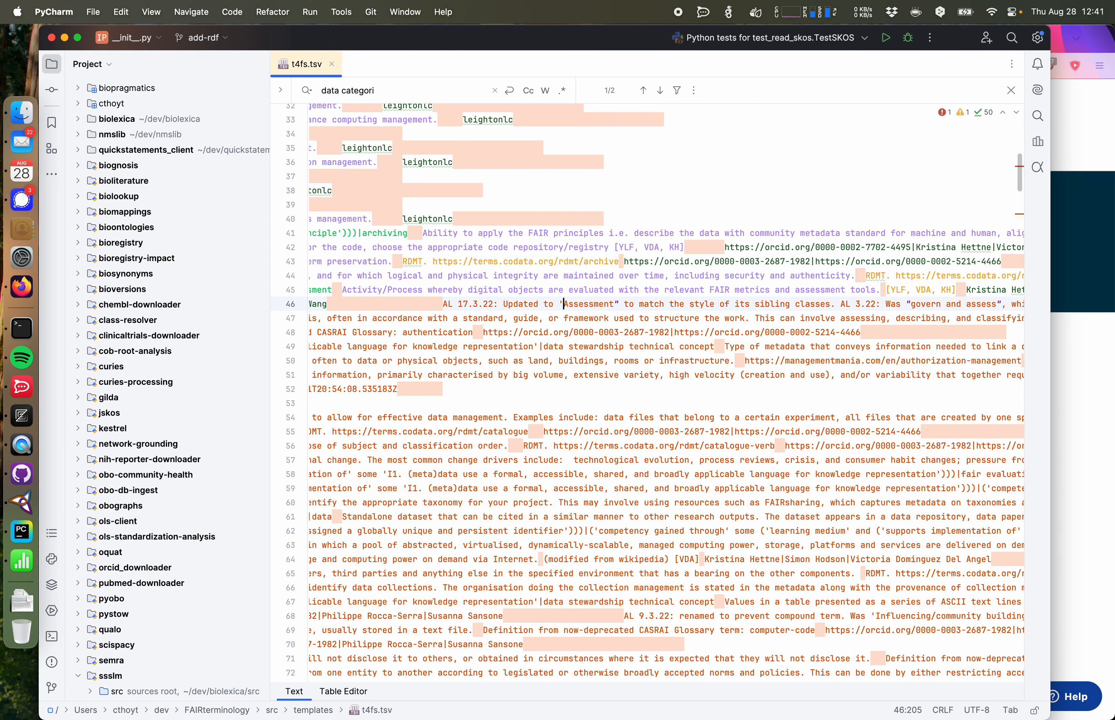
left_click(620, 304)
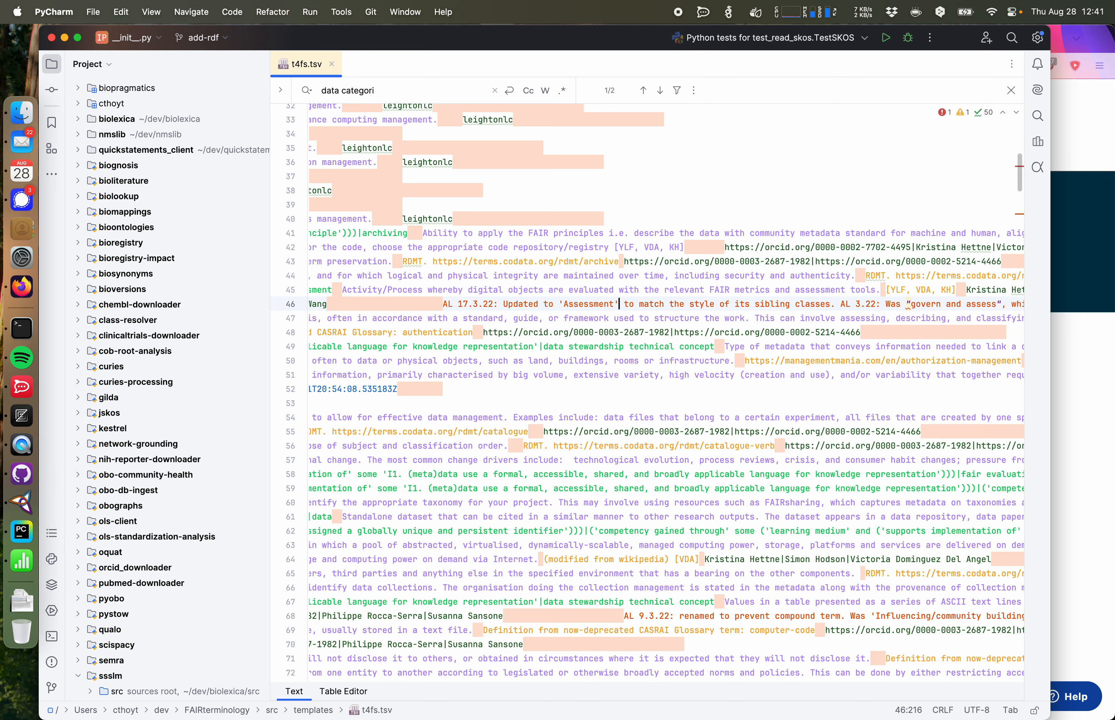
left_click_drag(907, 304, 912, 304)
key("super+r")
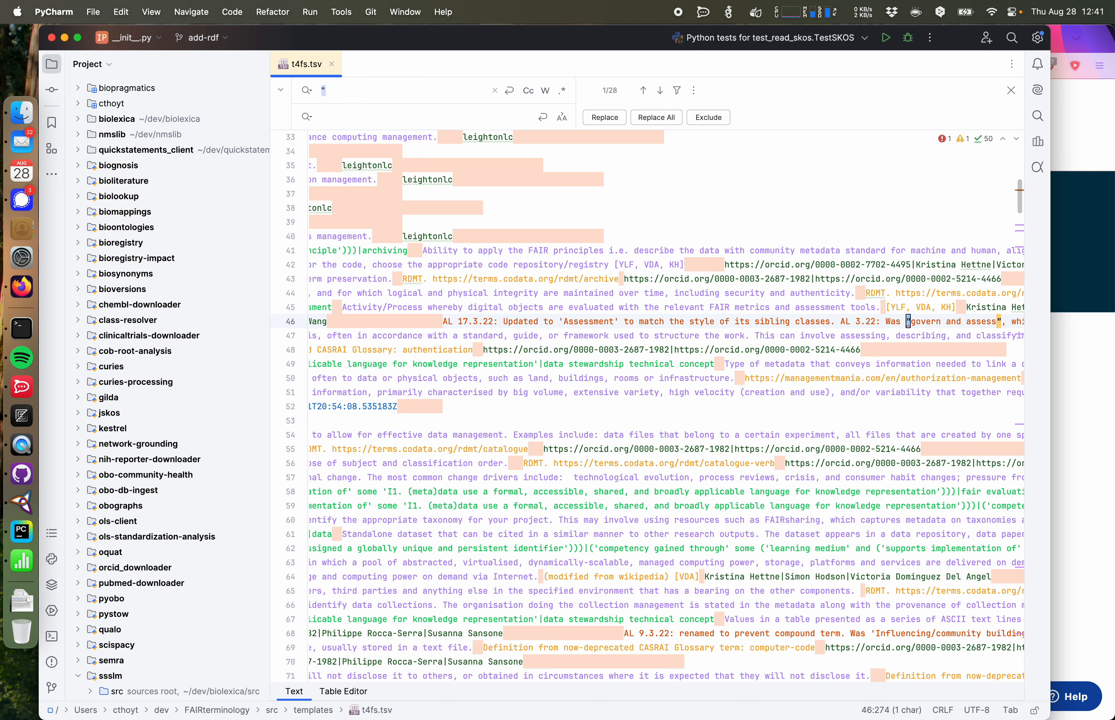
type("'")
left_click(669, 118)
Step: Review the parsed table in the Table Editor, including the definition column and the last rows
left_click(343, 692)
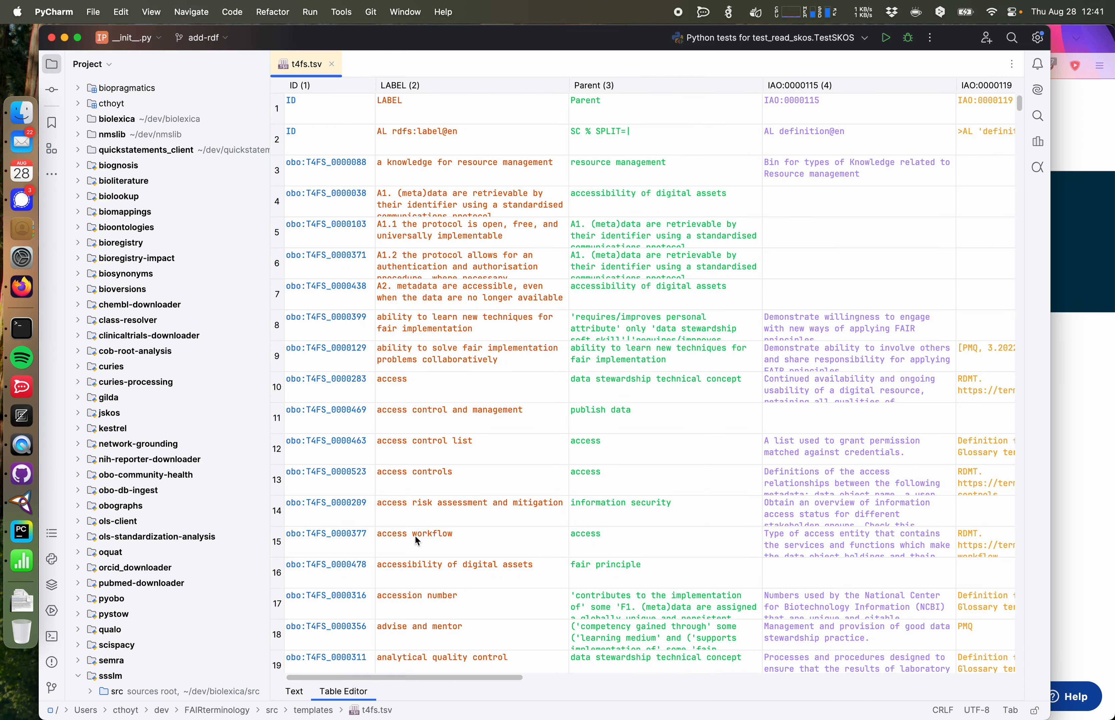
scroll(477, 408, "down", 20)
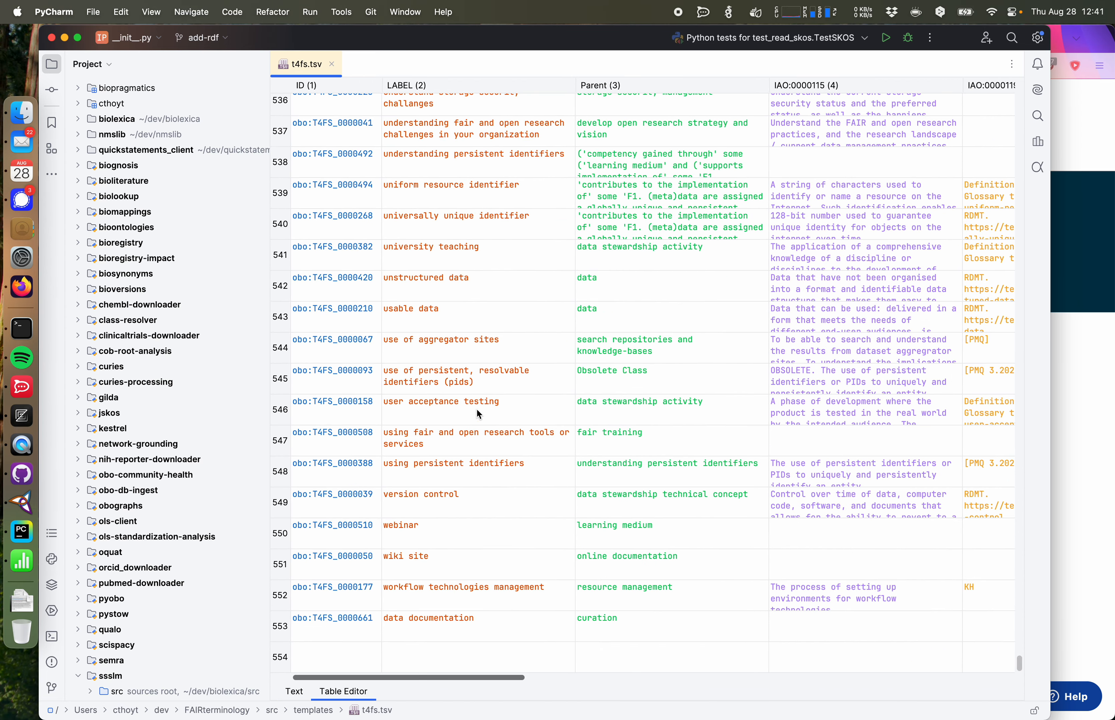
scroll(565, 628, "right", 10)
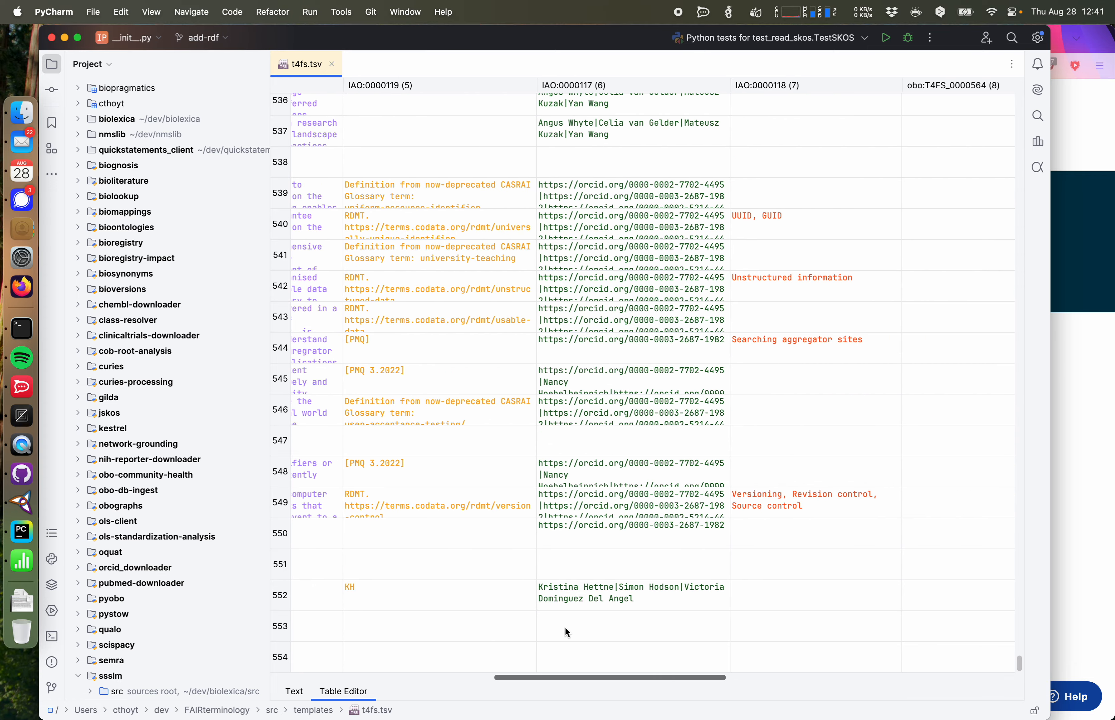
scroll(565, 628, "up", 20)
scroll(565, 629, "left", 5)
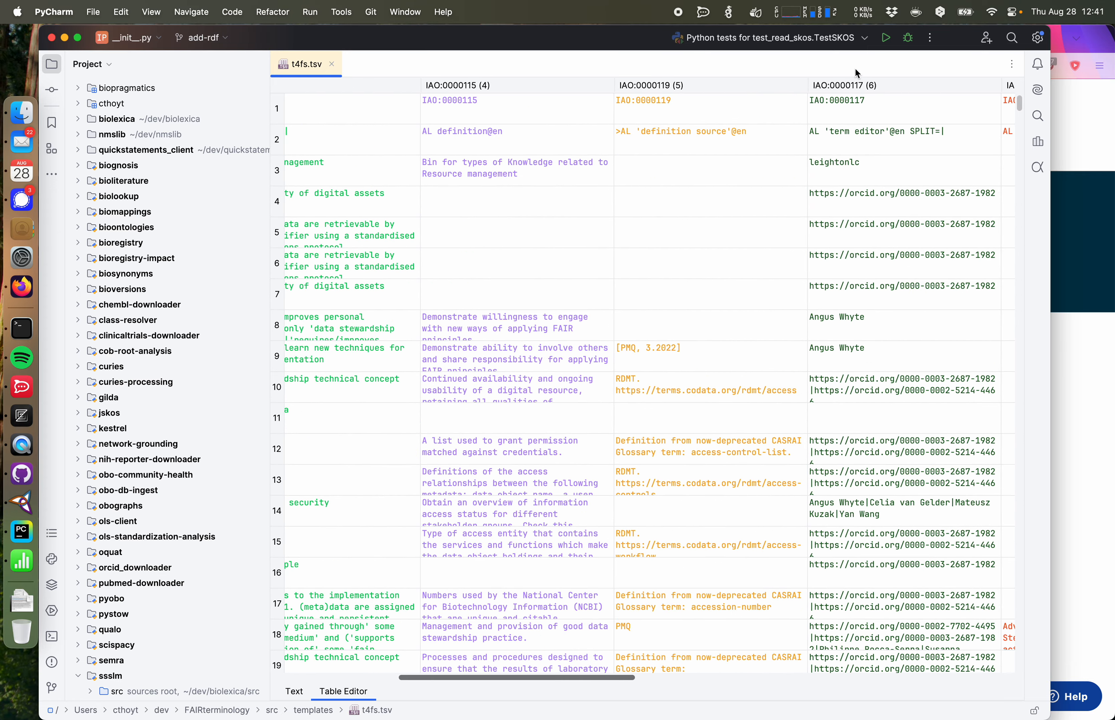
left_click(1012, 66)
key("Escape")
scroll(815, 136, "left", 10)
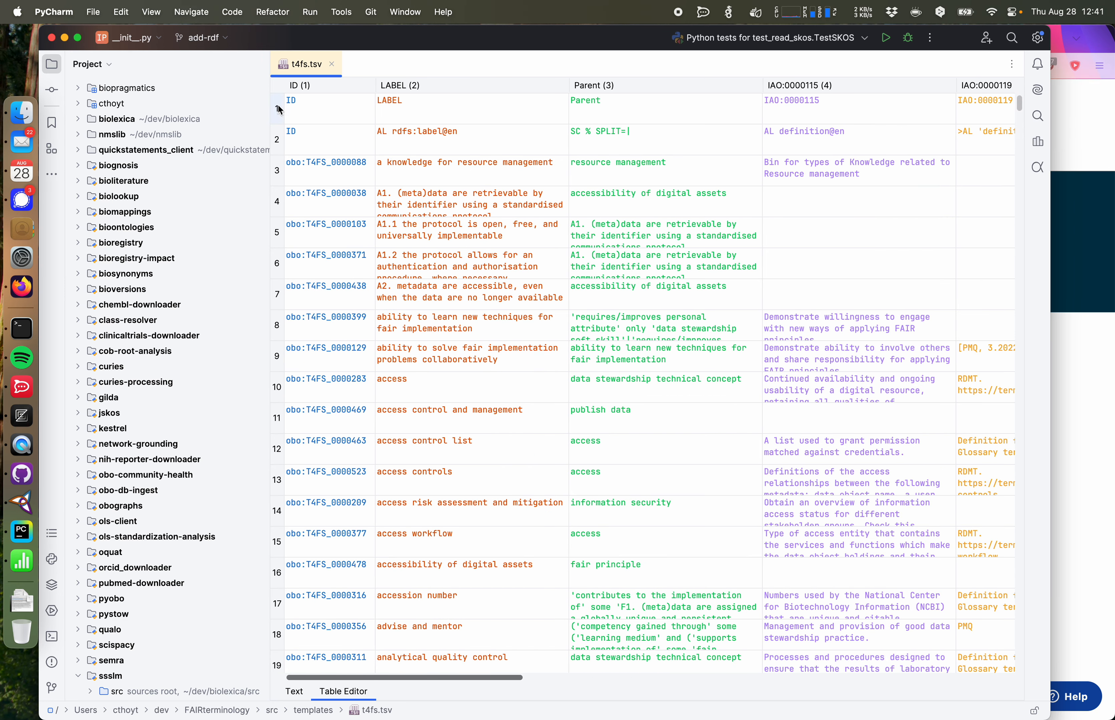
left_click(278, 140)
scroll(277, 141, "right", 10)
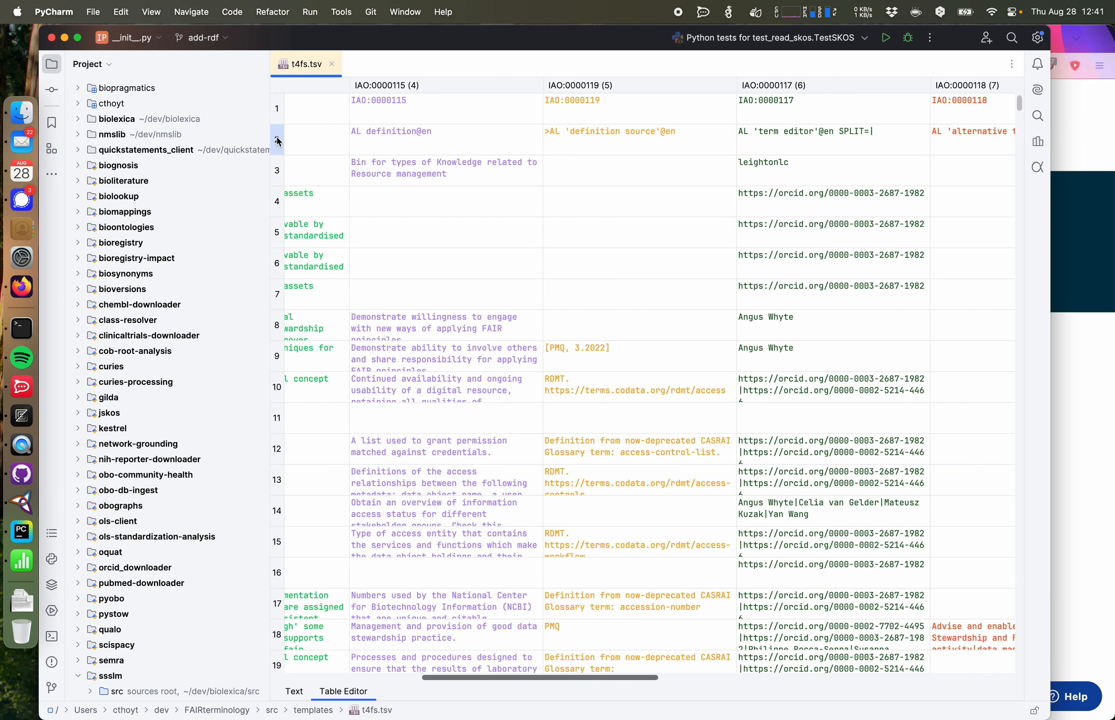
double_click(468, 133)
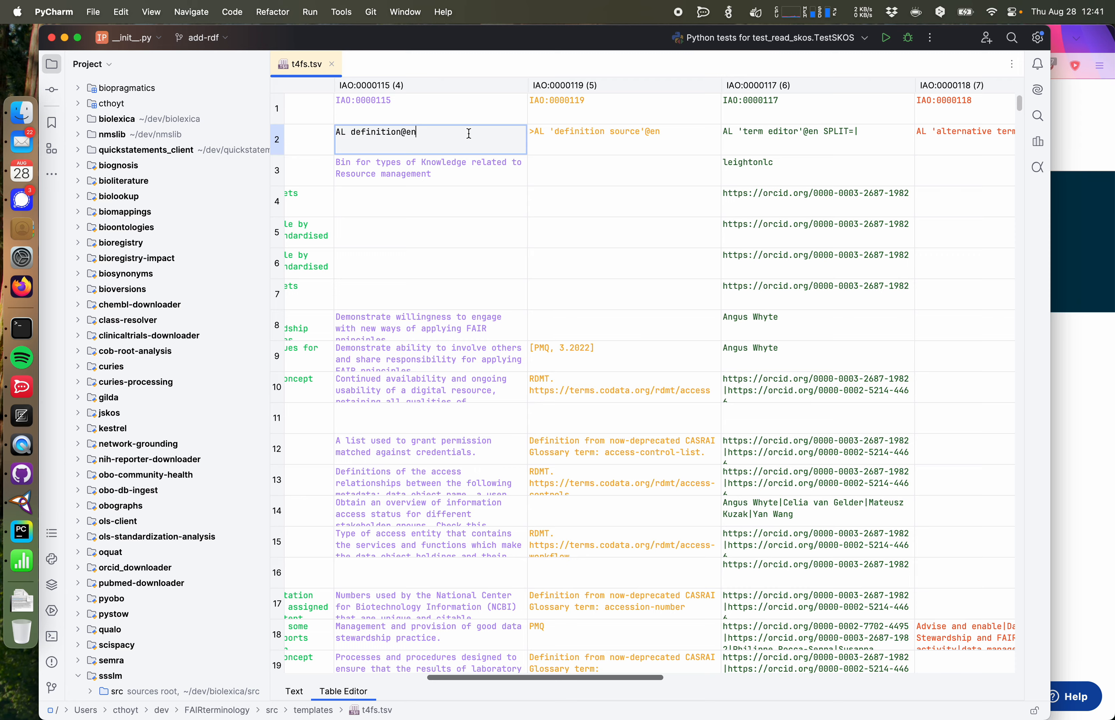
scroll(442, 181, "down", 20)
scroll(441, 181, "left", 3)
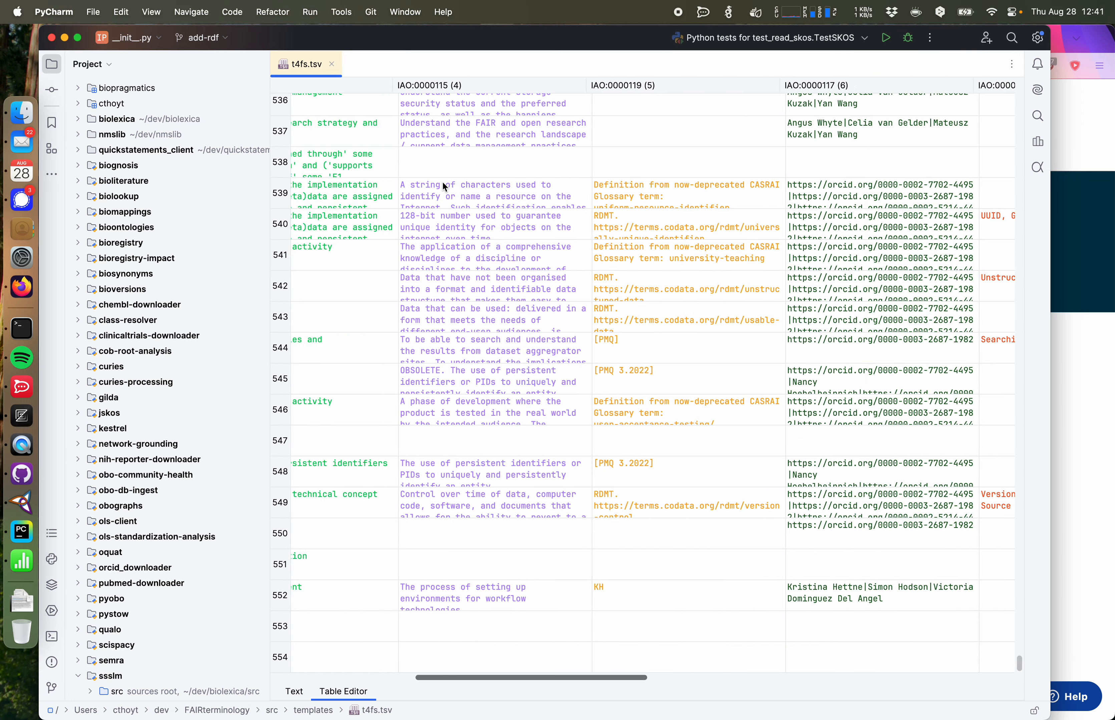
Step: Copy the data documentation class's definition from Protégé and paste it into the definition column of the table's last row
left_click(22, 502)
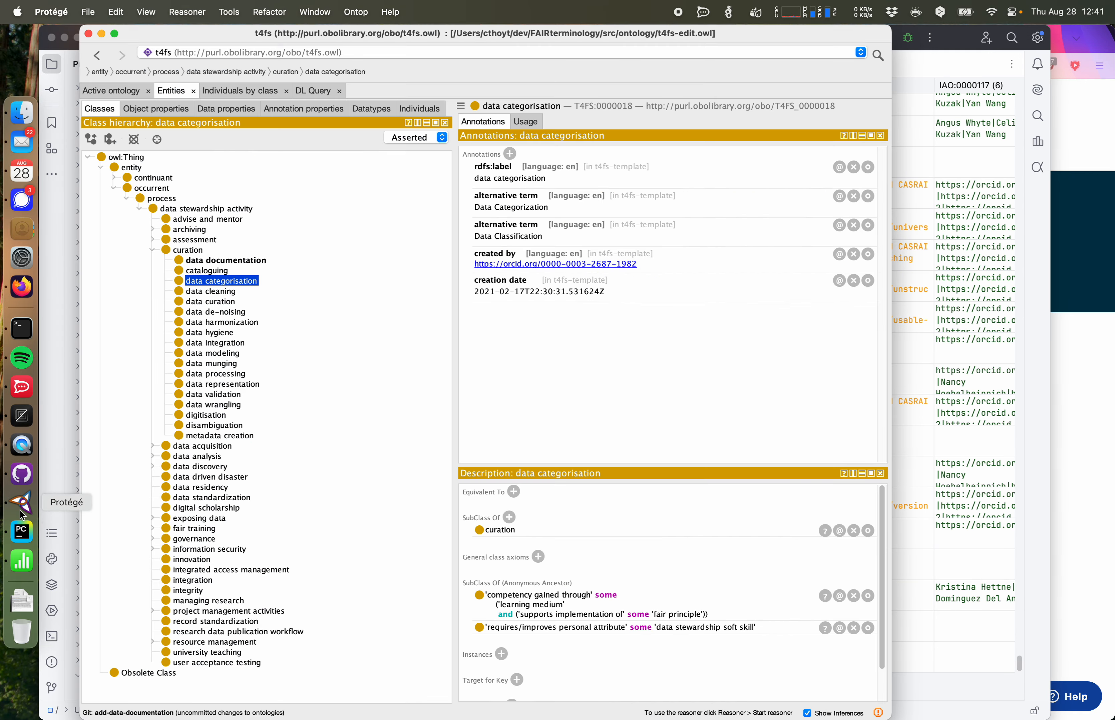
left_click(225, 261)
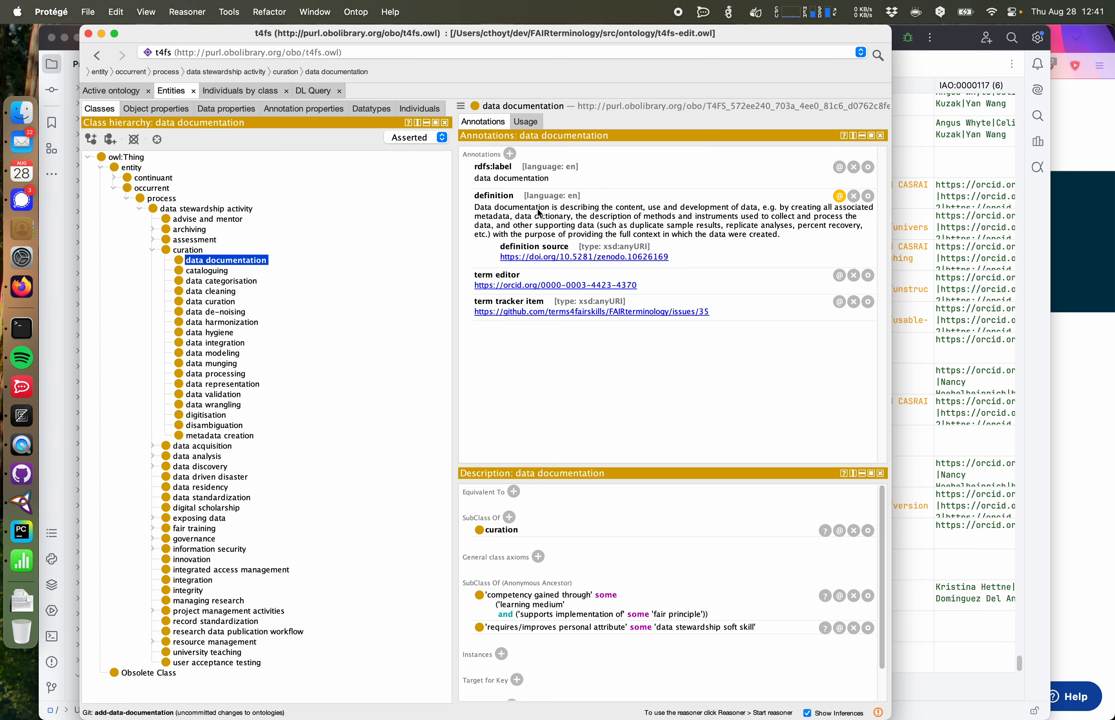
double_click(742, 224)
left_click_drag(900, 229, 569, 168)
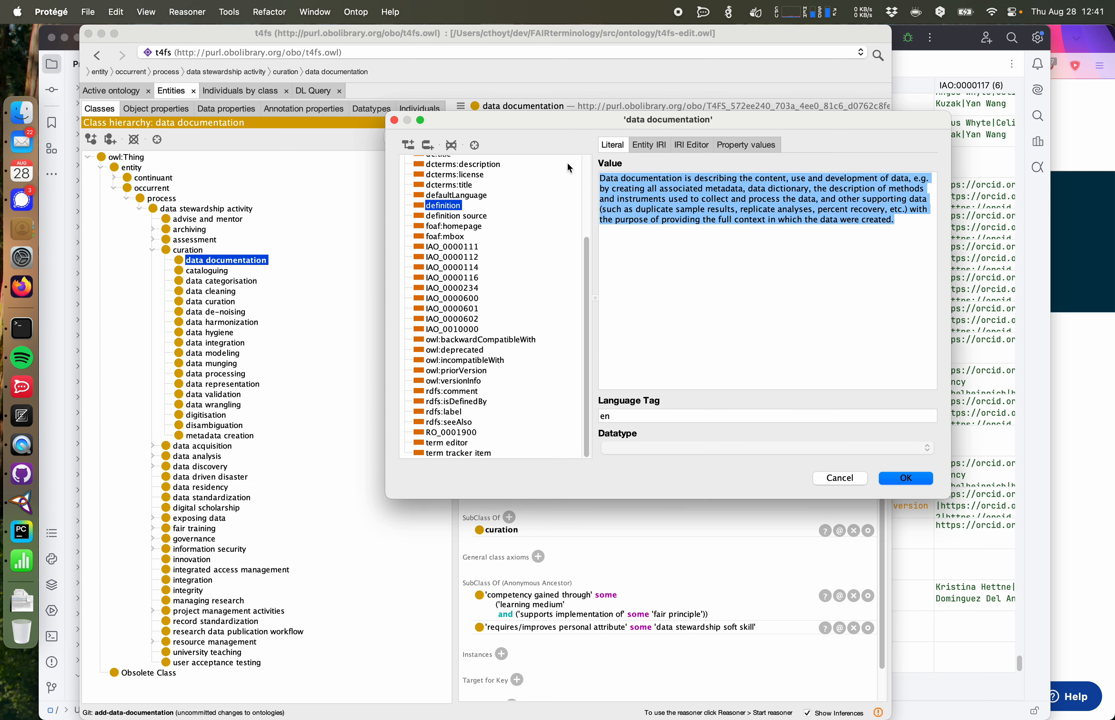
key("super+Tab")
double_click(665, 664)
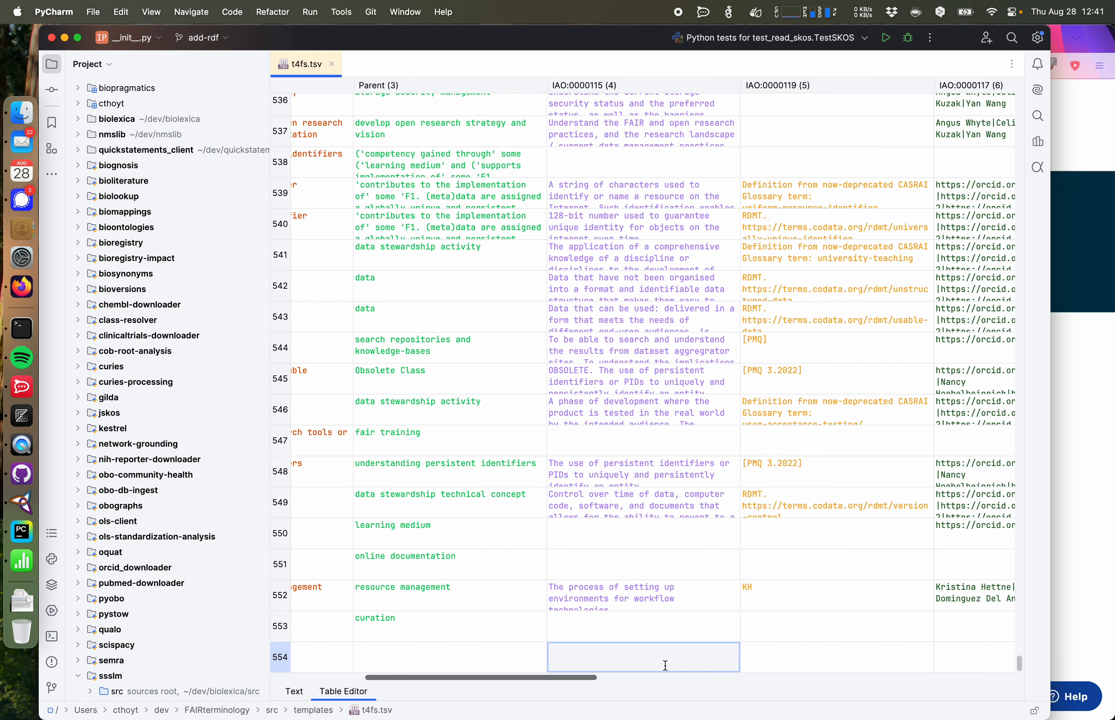
key("super+v")
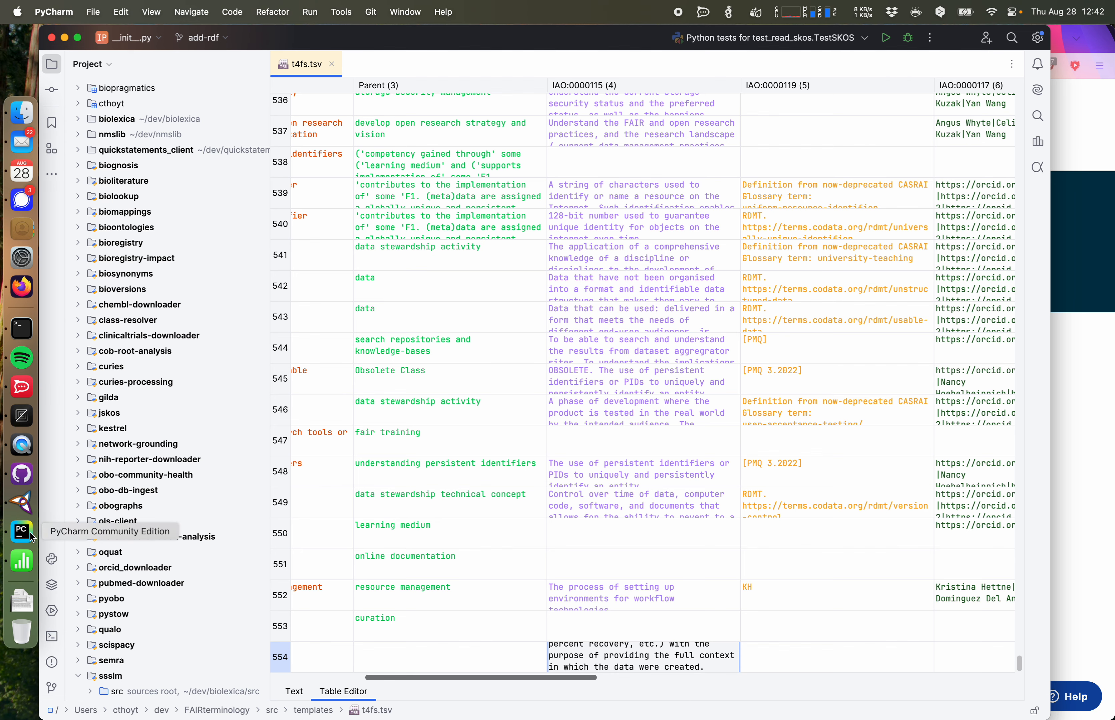
left_click(22, 502)
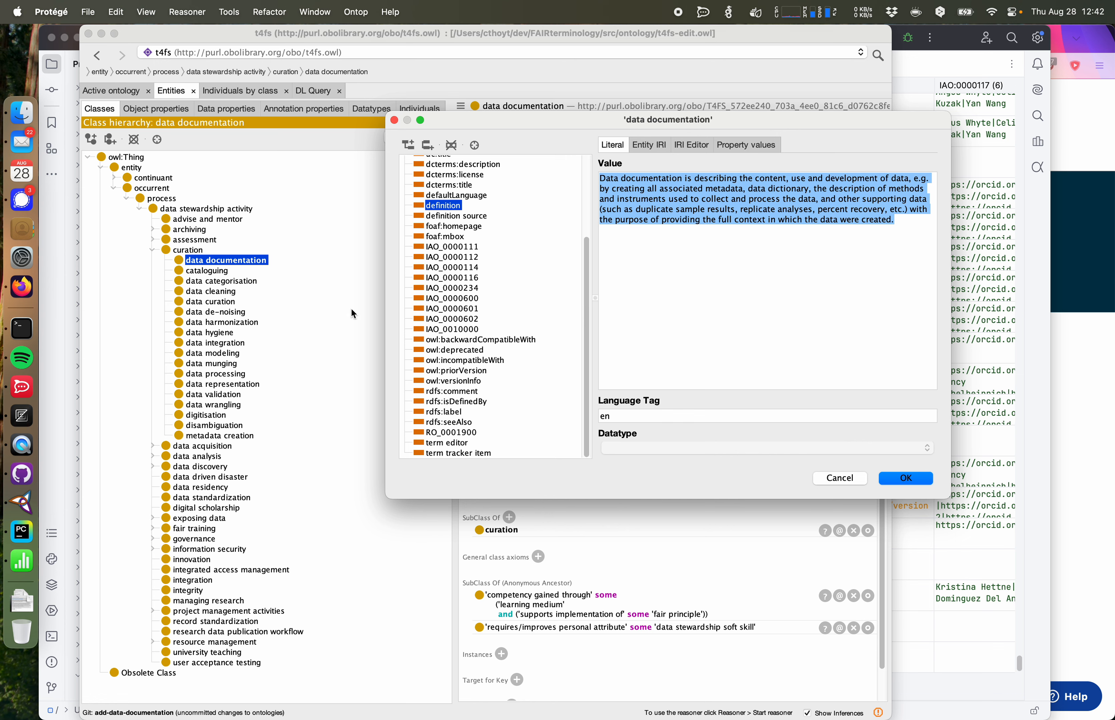
left_click(835, 484)
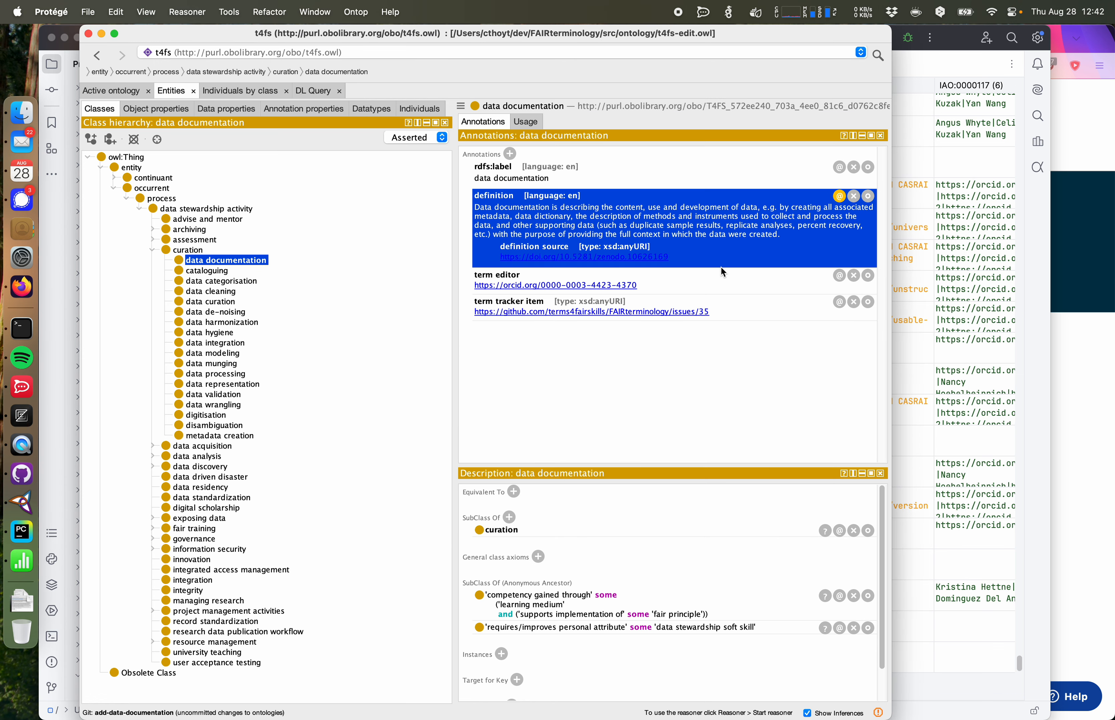
Step: Copy the data documentation definition source URL from Protégé and paste it into the IAO:0000119 column of the table's last row
double_click(698, 255)
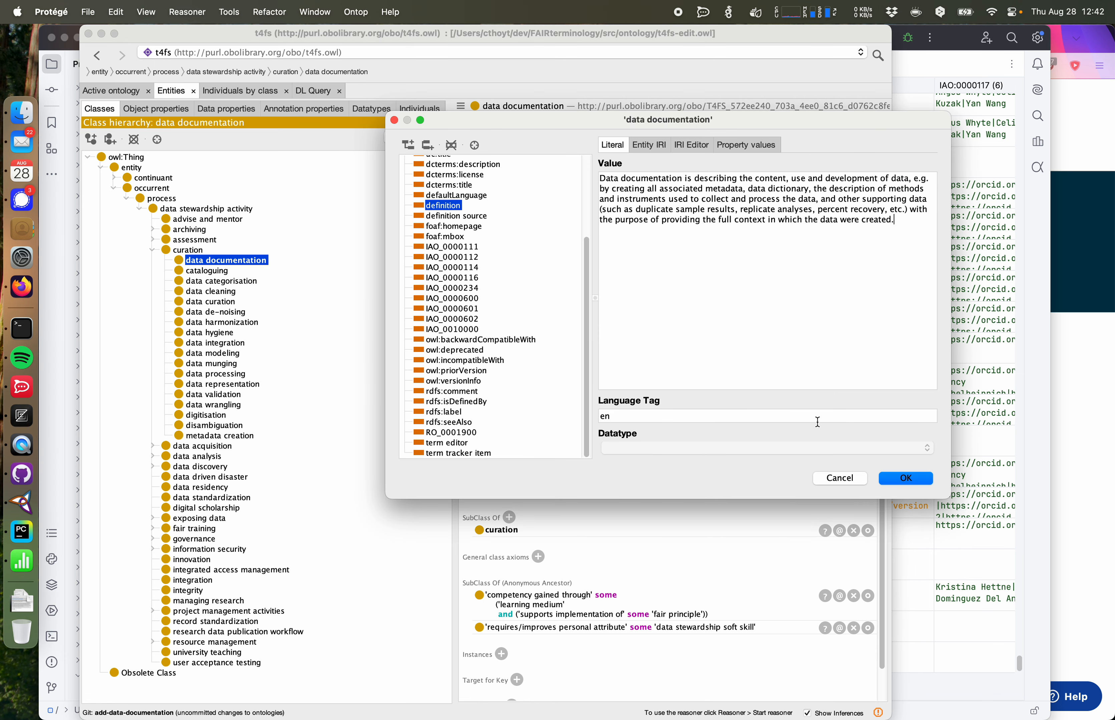
left_click(826, 477)
left_click(834, 198)
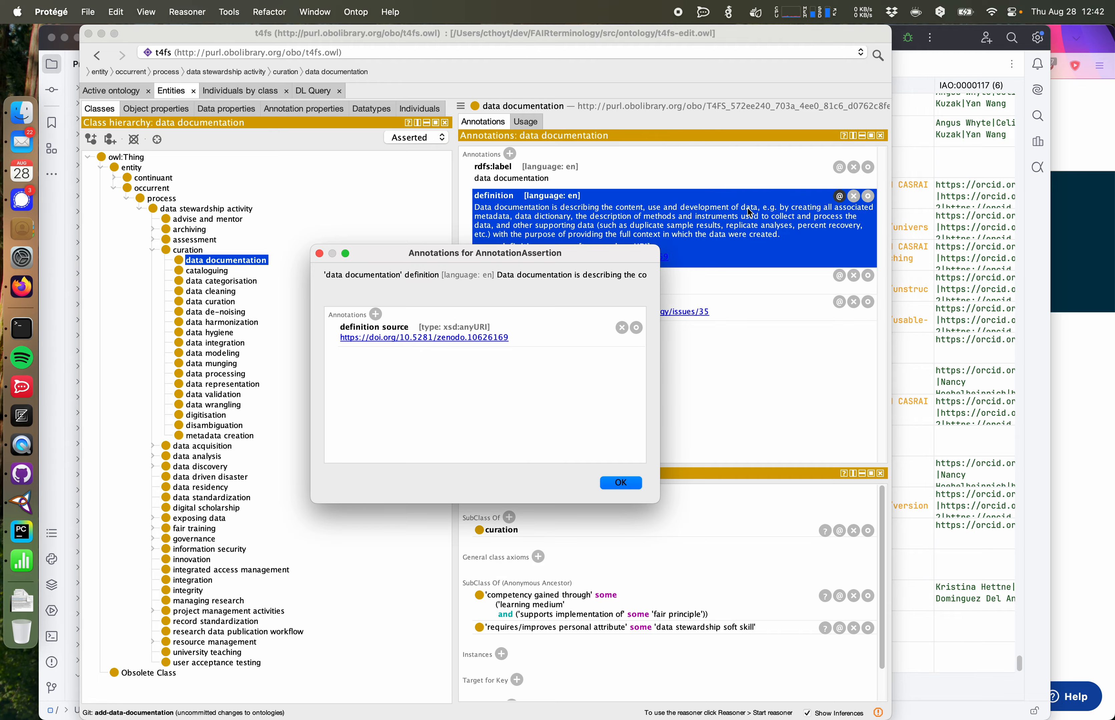
double_click(554, 335)
left_click_drag(570, 256, 363, 247)
key("super+c")
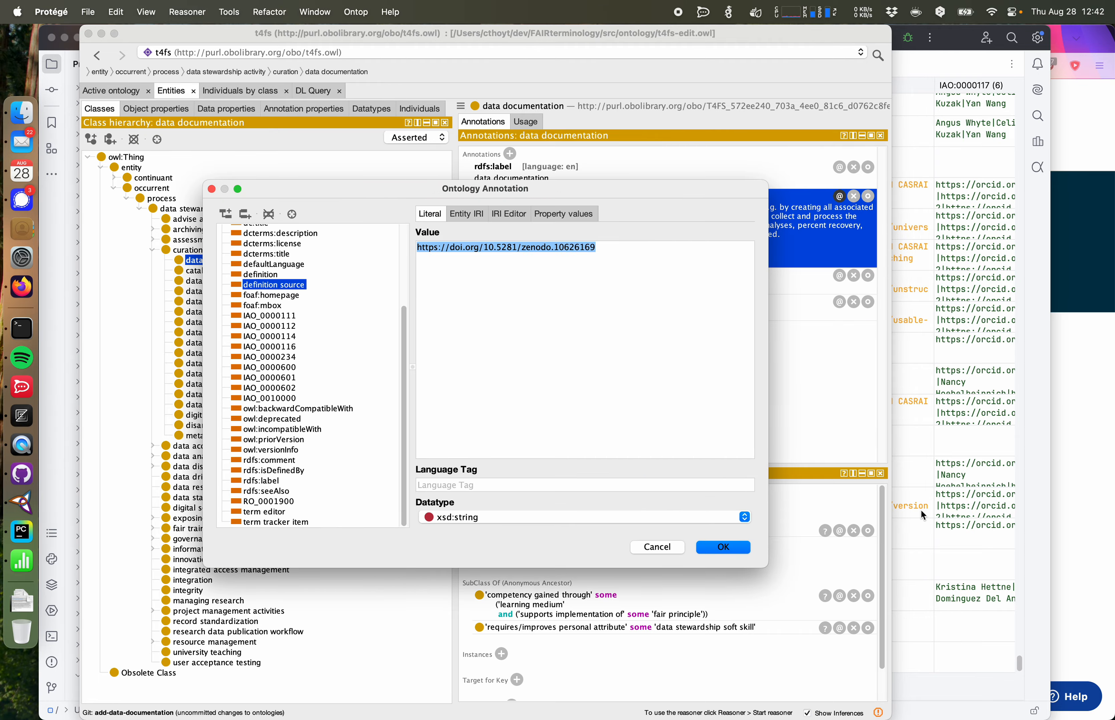
left_click(921, 510)
double_click(783, 658)
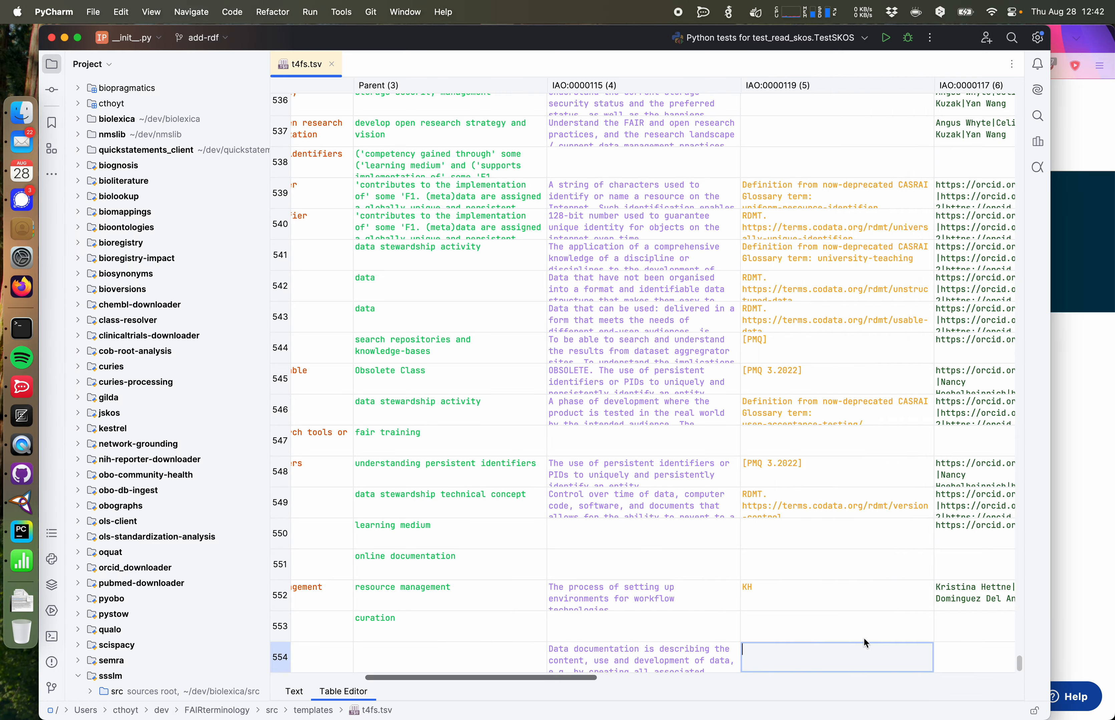
key("super+v")
Step: Copy the term tracker item URL from Protégé and paste it into the obo:IAO_0000233 column of the table's last row
scroll(840, 598, "up", 20)
scroll(840, 598, "left", 6)
scroll(840, 598, "right", 12)
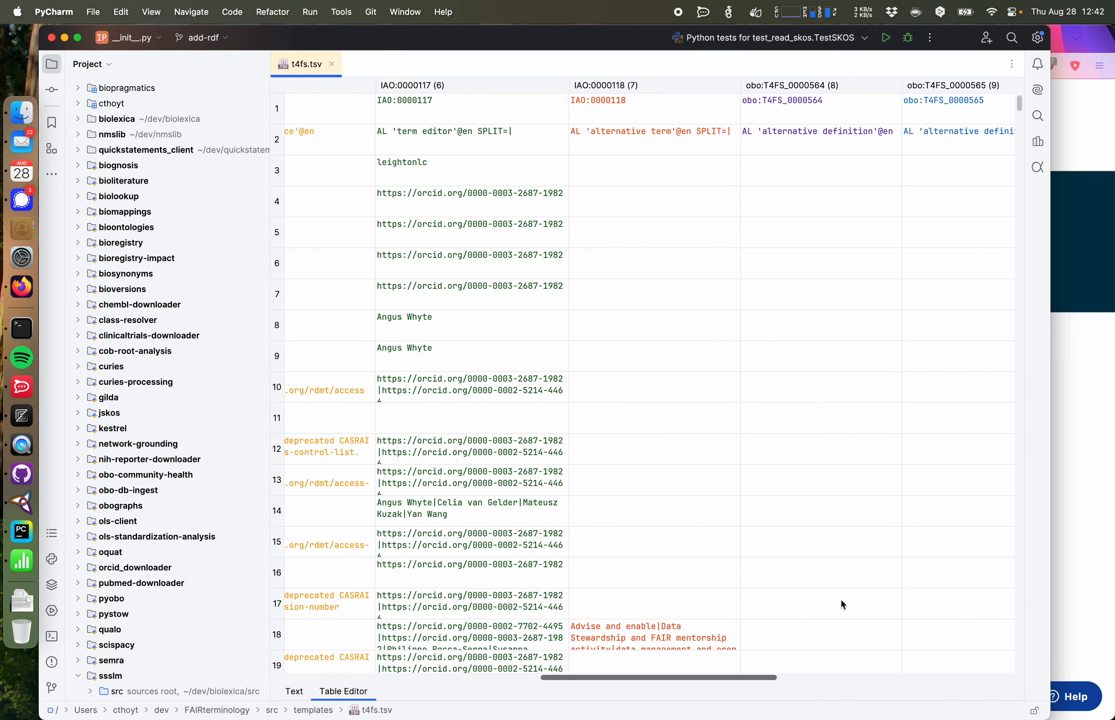
scroll(841, 601, "right", 2)
left_click_drag(680, 681, 934, 599)
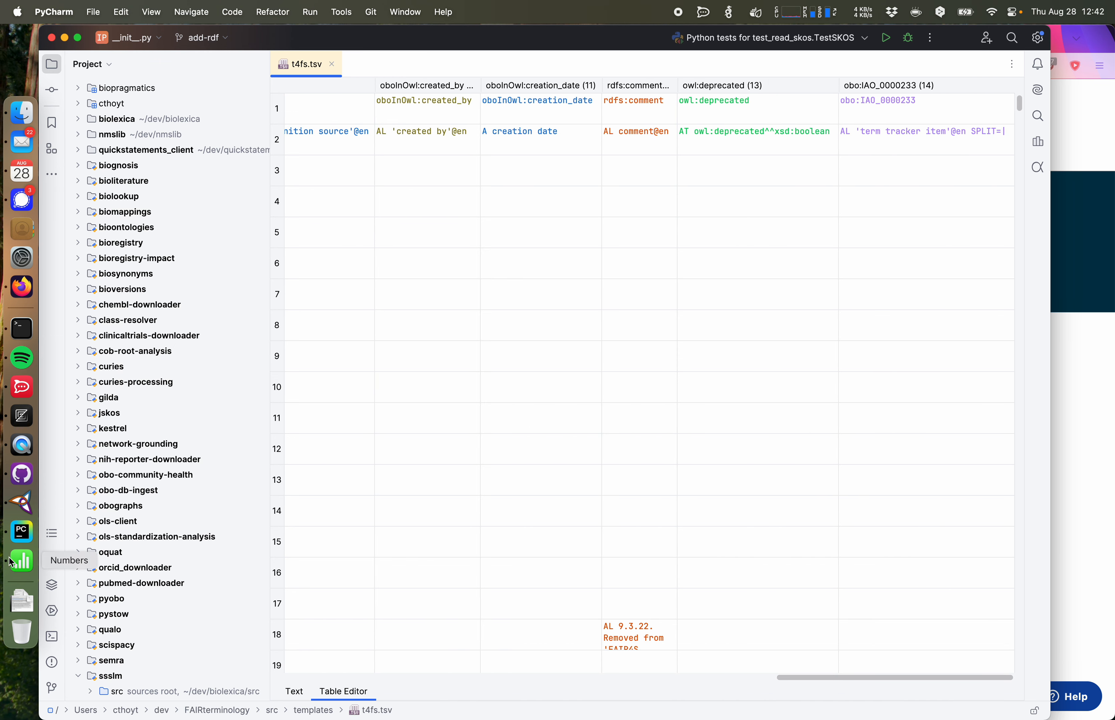
left_click(21, 503)
left_click(655, 547)
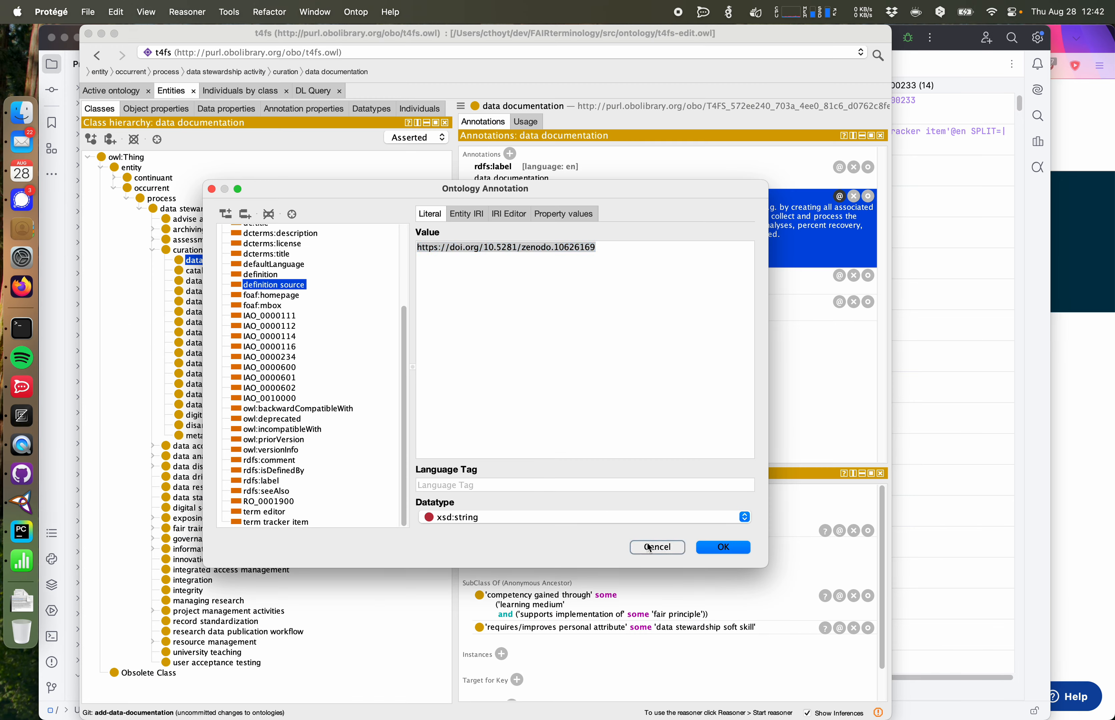
left_click(625, 486)
double_click(754, 304)
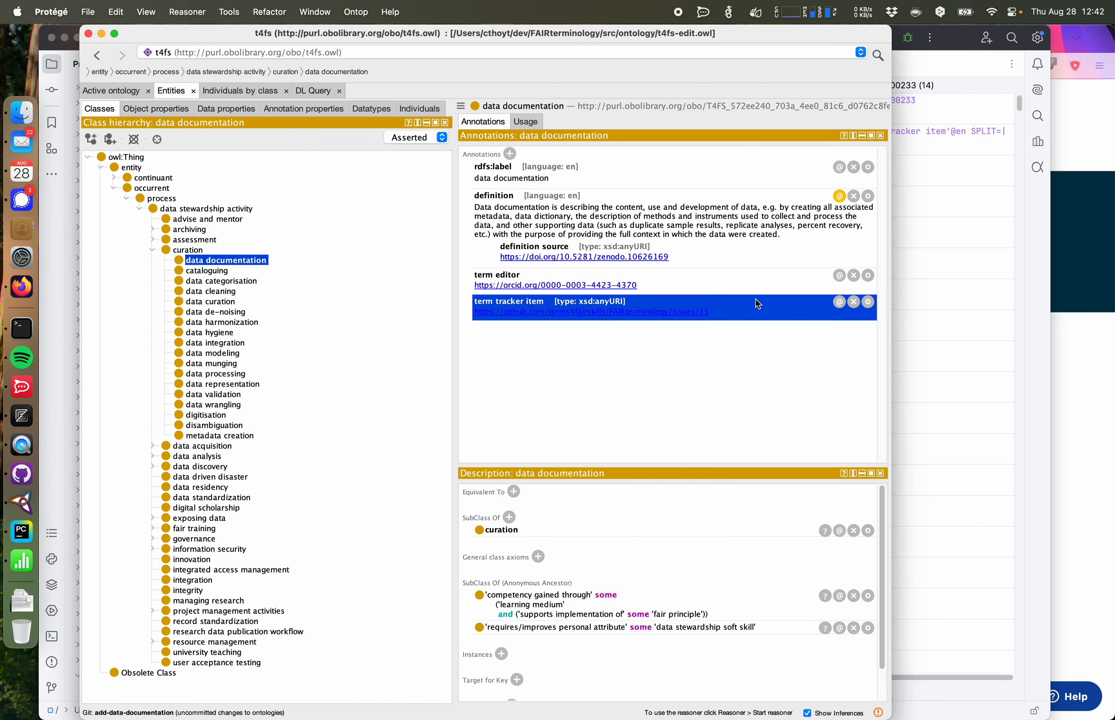
left_click(573, 154)
key("super+c")
left_click(905, 478)
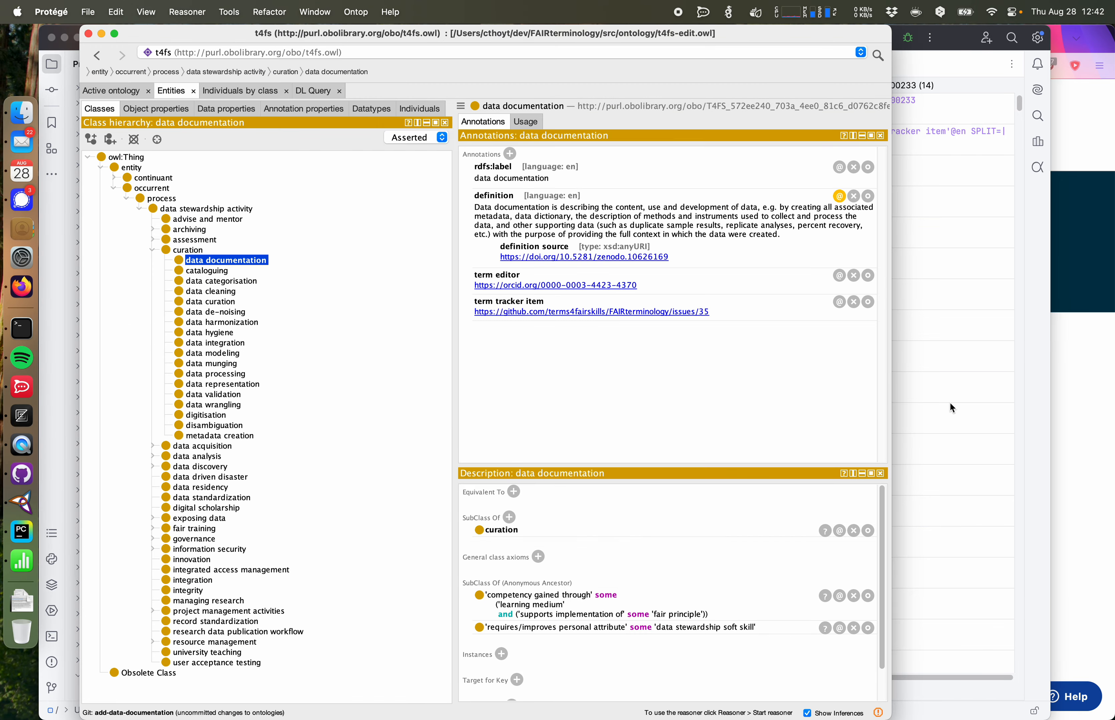
key("super+Tab")
scroll(949, 398, "down", 10)
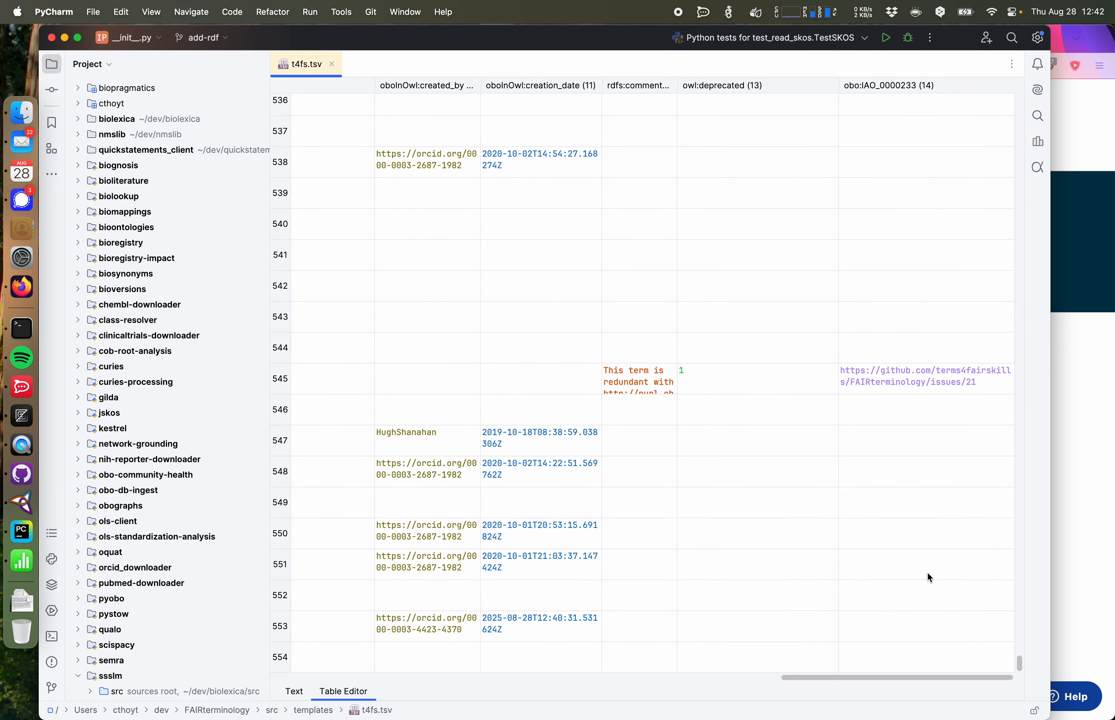
double_click(909, 654)
key("super+v")
Step: Move the pasted definition from the empty last row into the data documentation row's definition cell
scroll(907, 656, "left", 15)
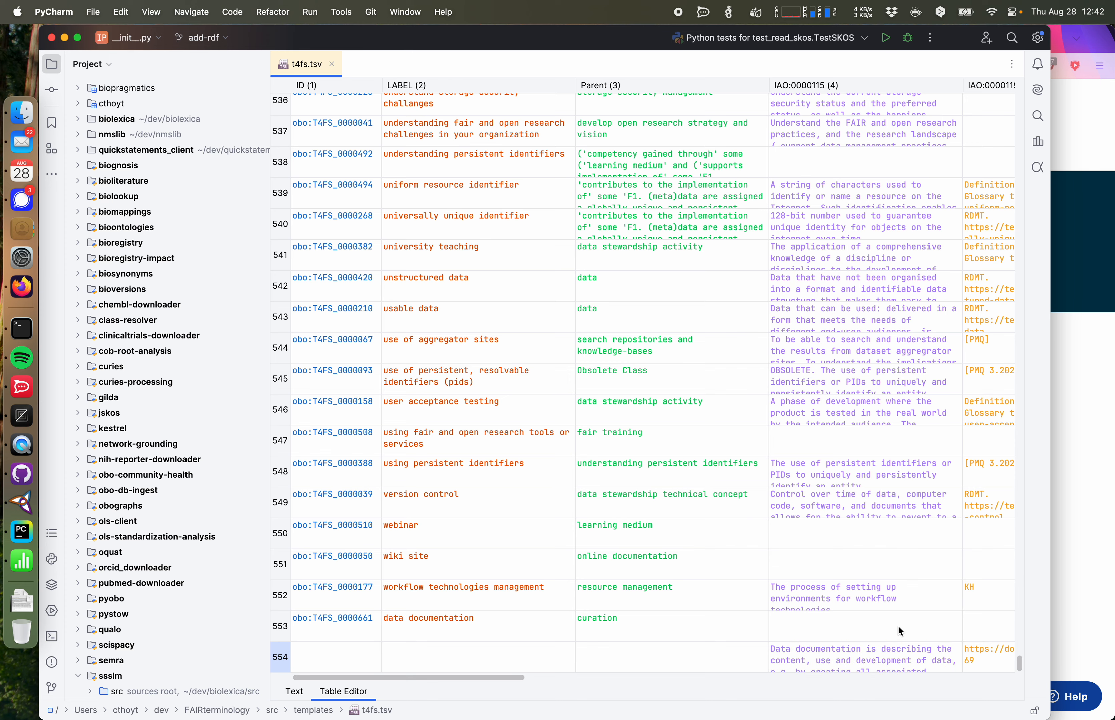
double_click(895, 652)
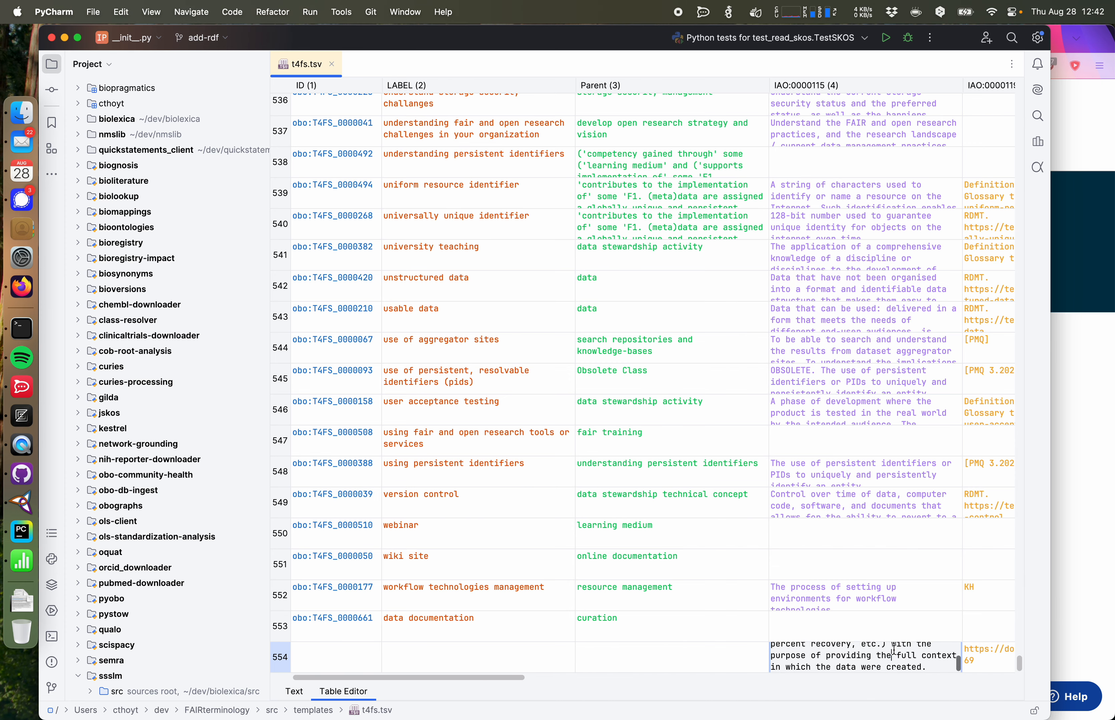
left_click(294, 692)
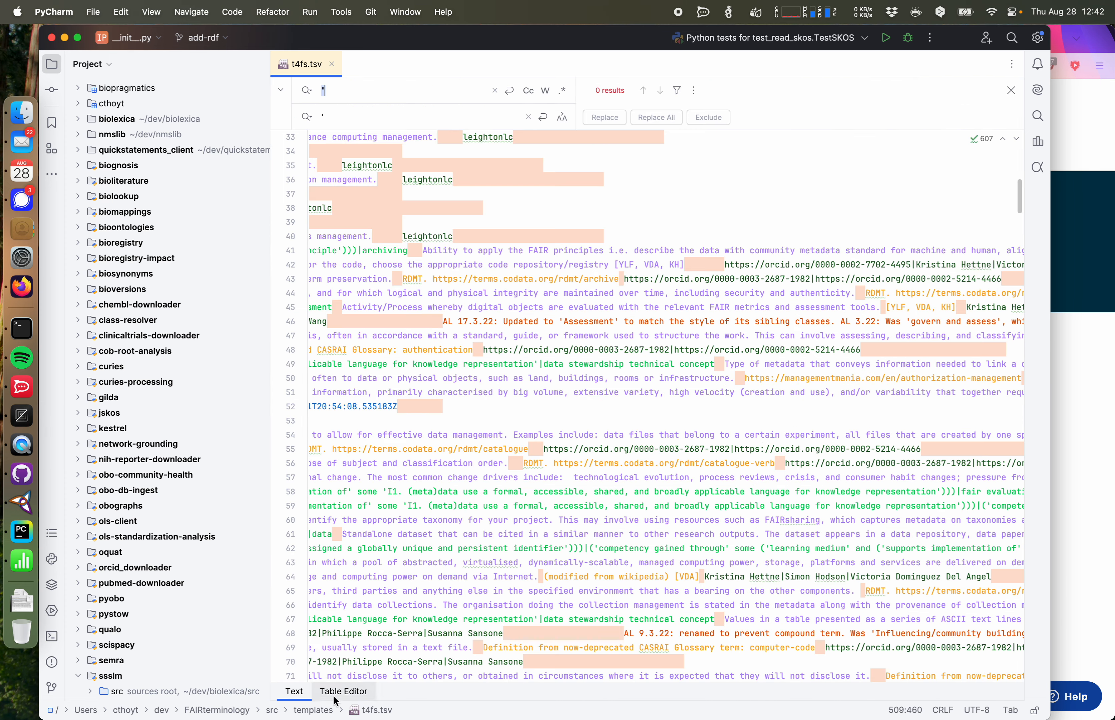
left_click(344, 691)
key("super+a")
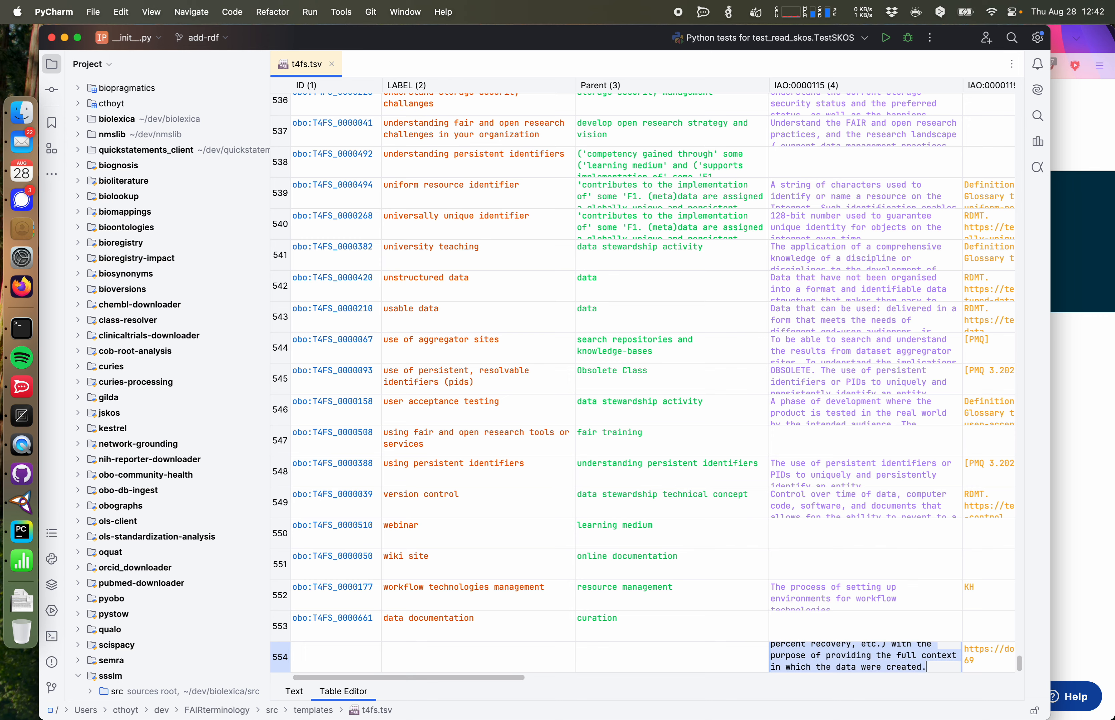
key("super+c")
key("super+c")
left_click(961, 541)
key("super+x")
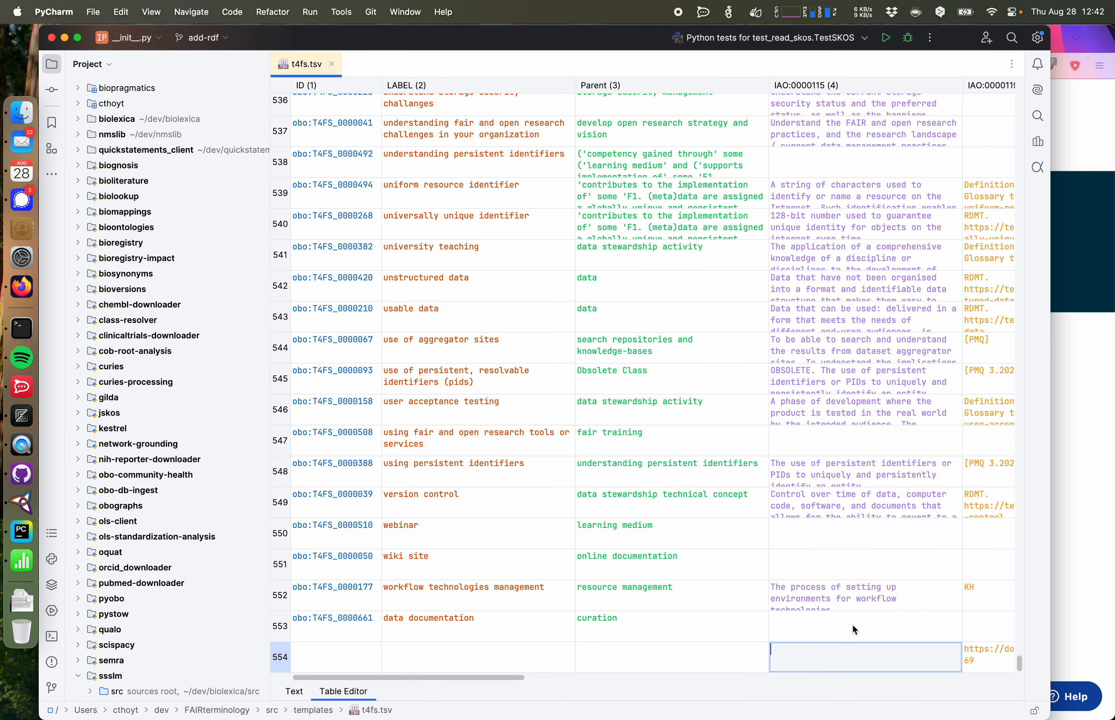
left_click(852, 627)
key("super+v")
Step: Move the definition source URL from the empty last row into the data documentation row's IAO:0000119 cell
scroll(851, 626, "right", 6)
left_click(816, 669)
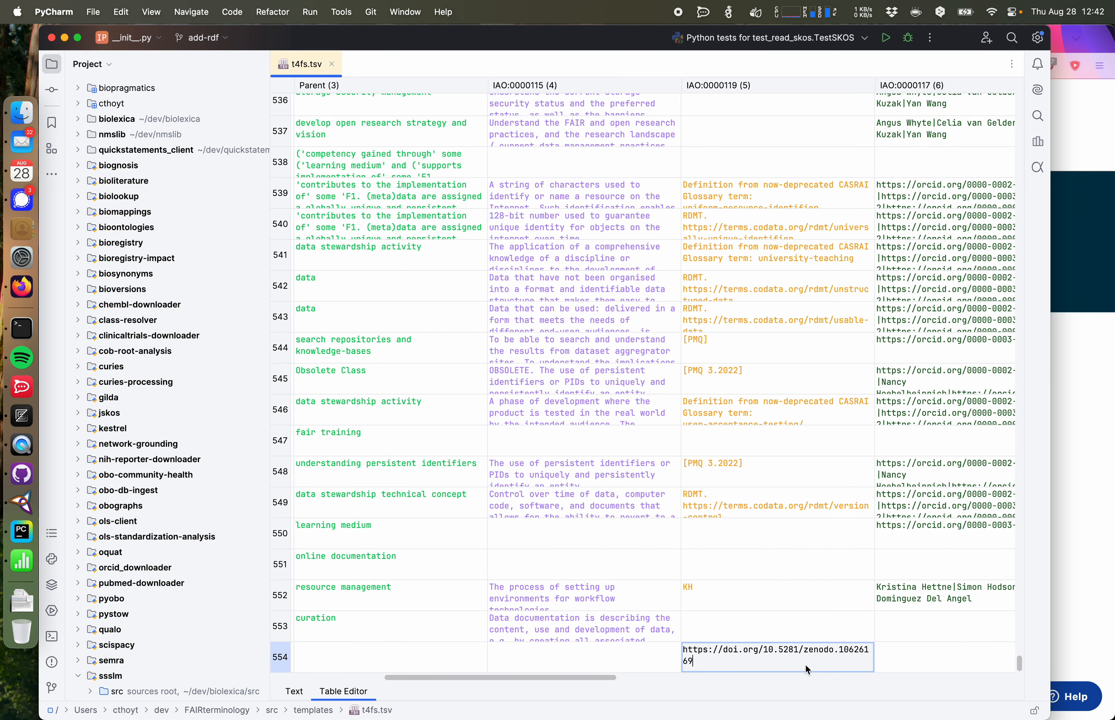
key("super+a")
key("super+x")
left_click(759, 633)
key("super+v")
Step: Move the term tracker item URL from the empty last row into the data documentation row
scroll(759, 633, "right", 10)
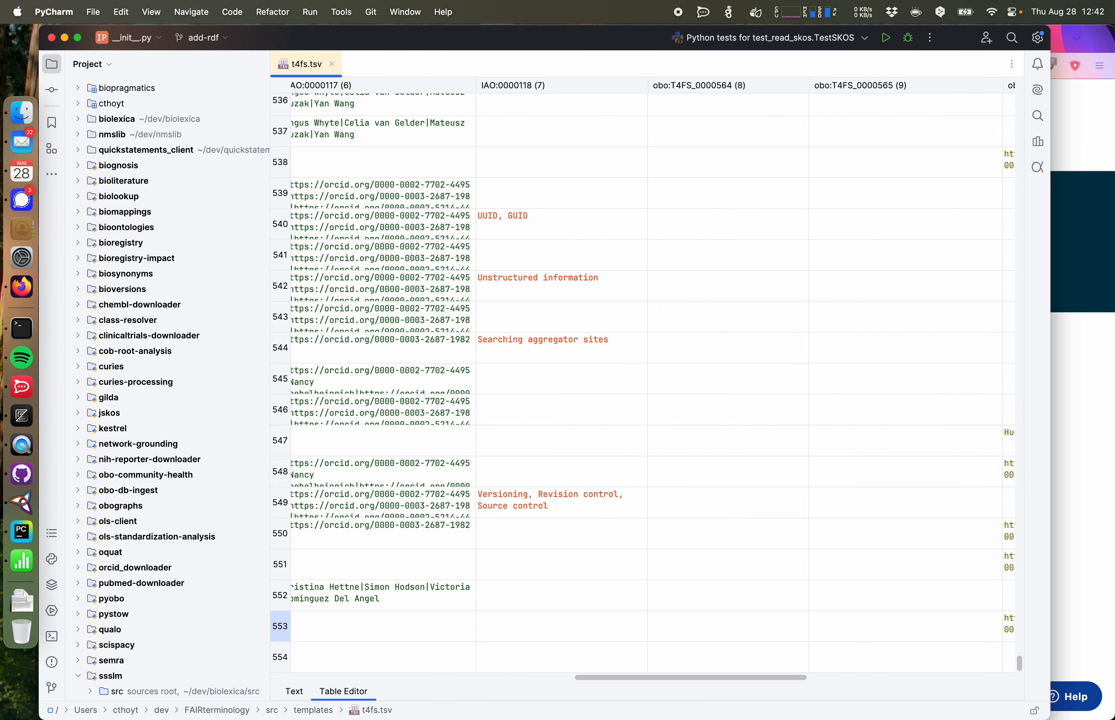
scroll(759, 632, "right", 6)
left_click(984, 669)
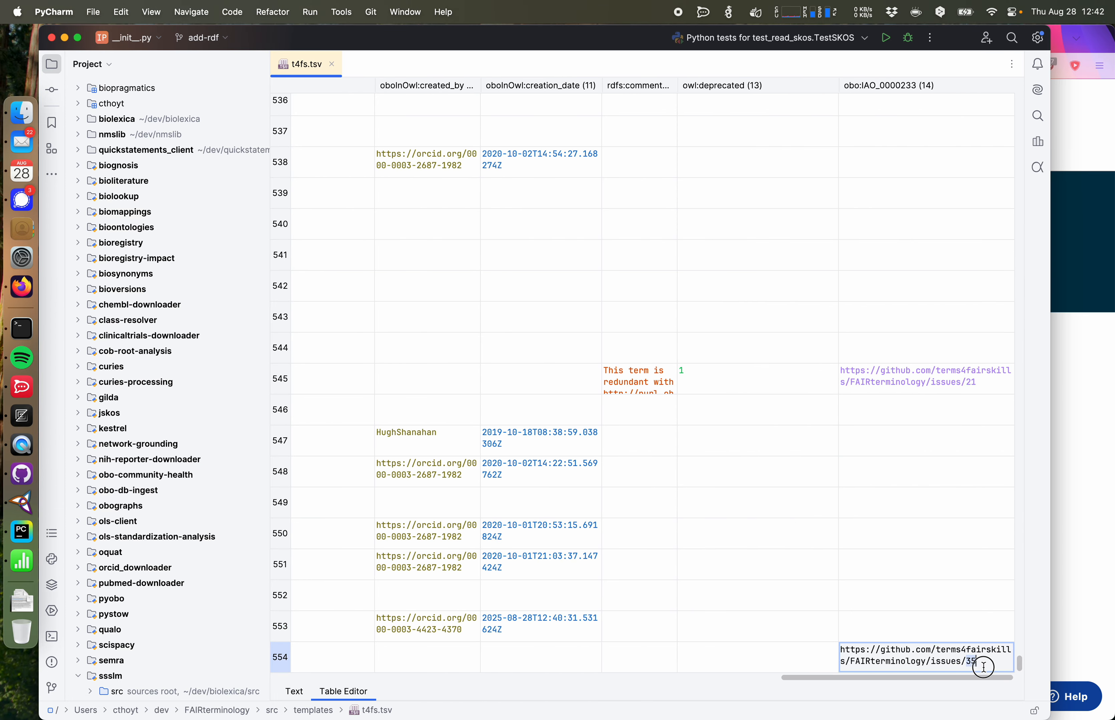
key("super+x")
left_click(928, 630)
key("super+v")
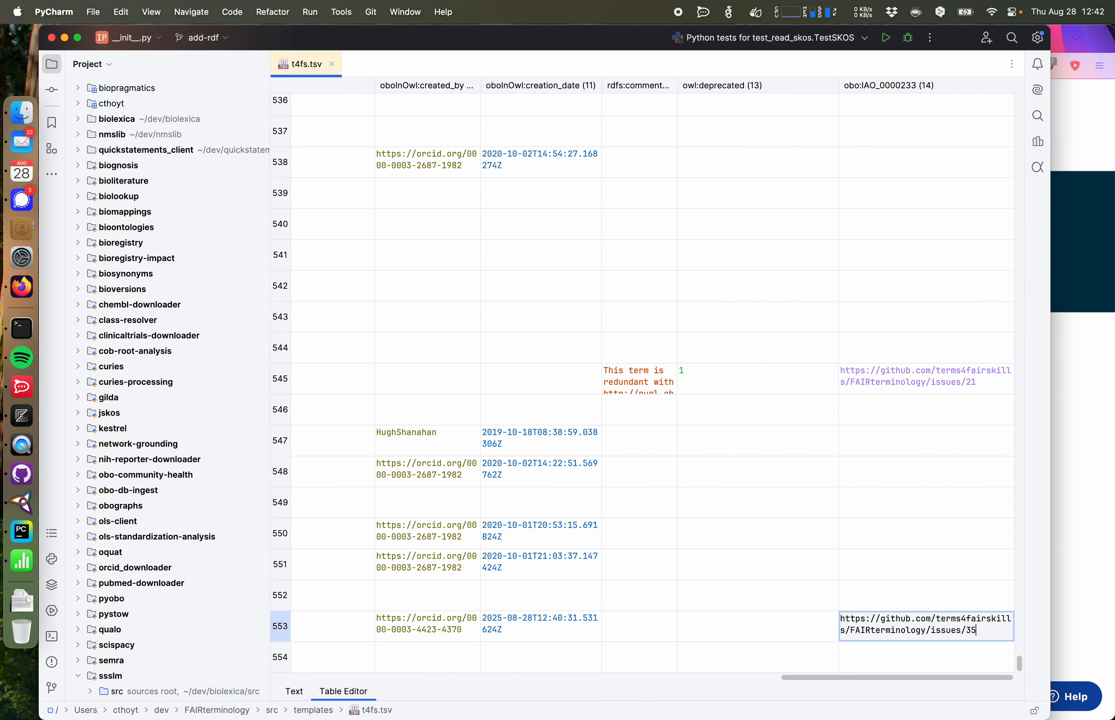
Step: Delete the empty trailing line at the end of the file in the text view
left_click(309, 698)
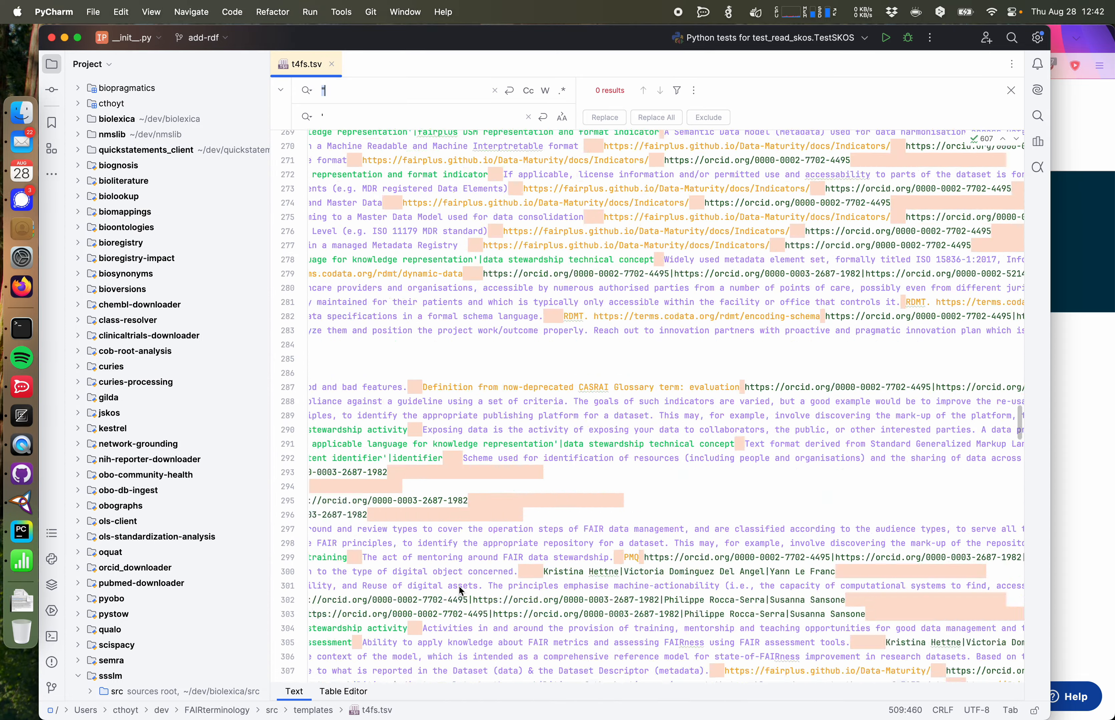
key("super+r")
left_click(456, 606)
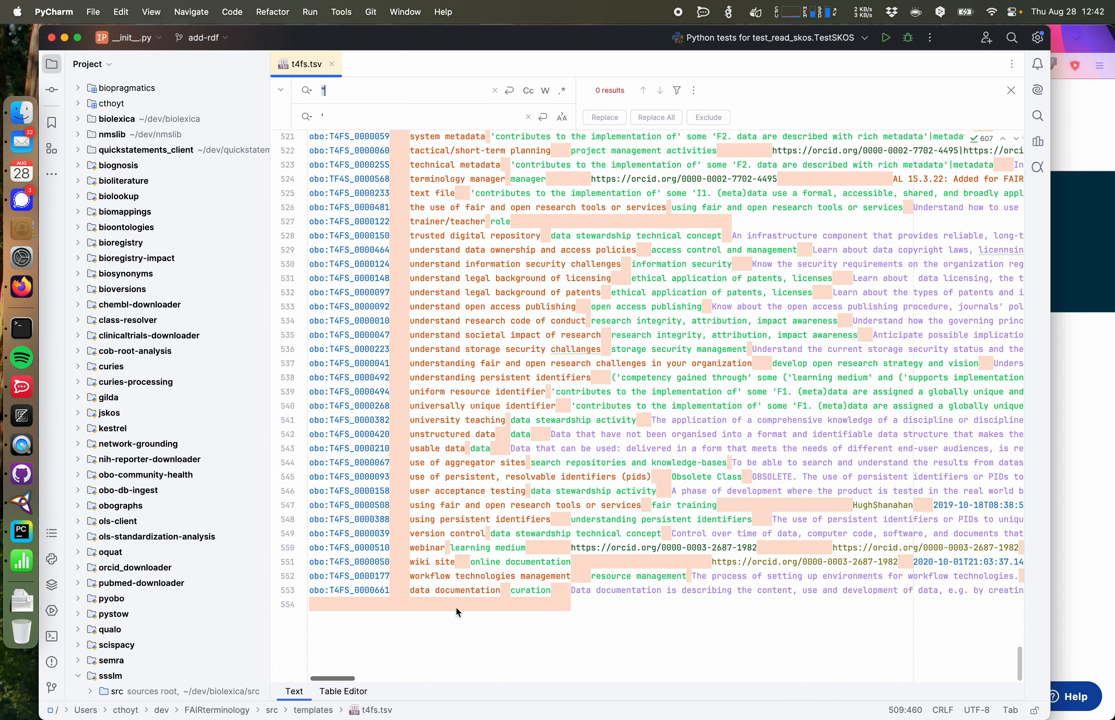
left_click_drag(596, 602, 308, 609)
key("BackSpace")
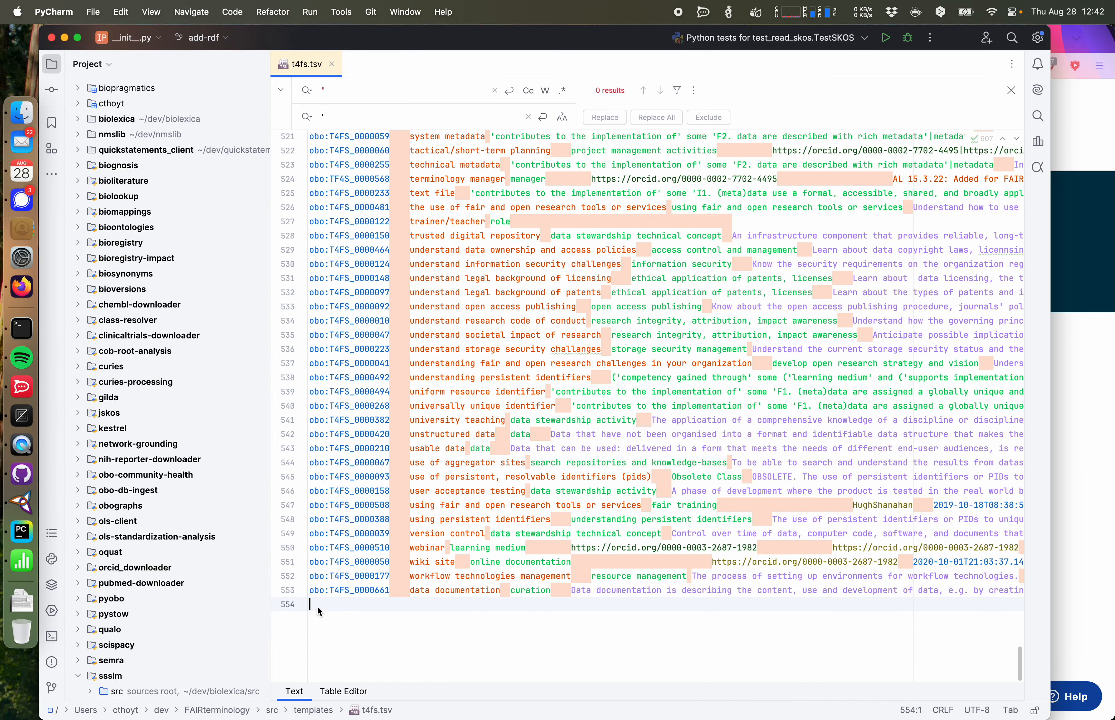
scroll(319, 606, "right", 10)
scroll(318, 605, "right", 10)
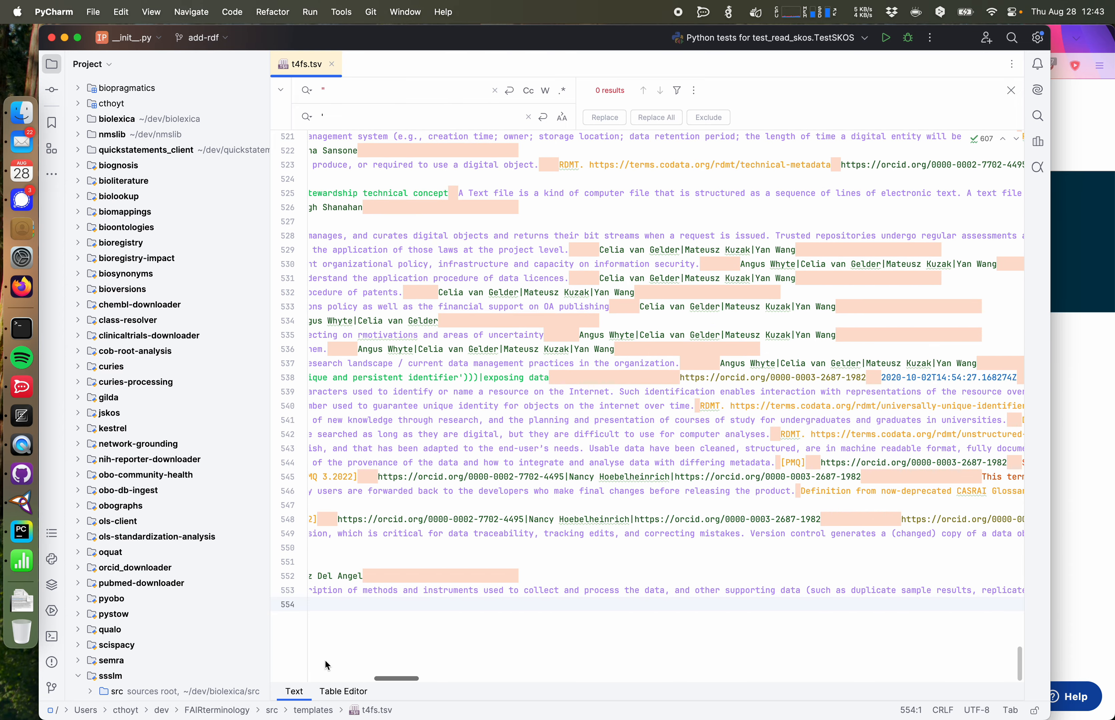
left_click(343, 691)
scroll(418, 647, "left", 10)
left_click(21, 474)
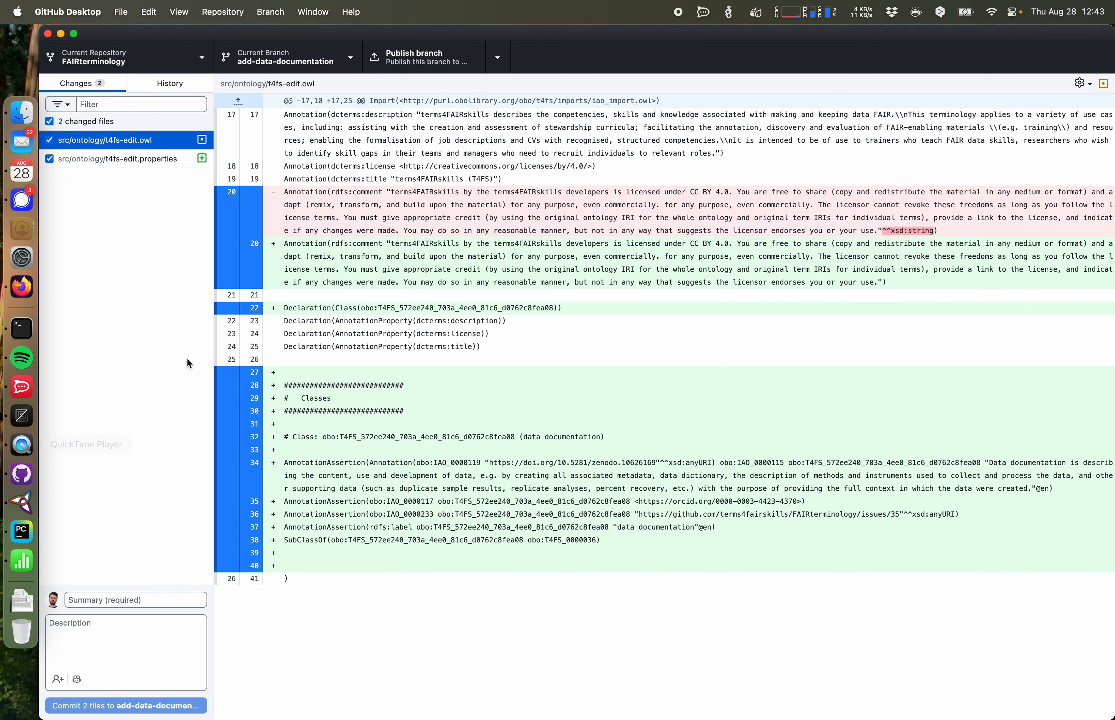
left_click(22, 531)
double_click(513, 522)
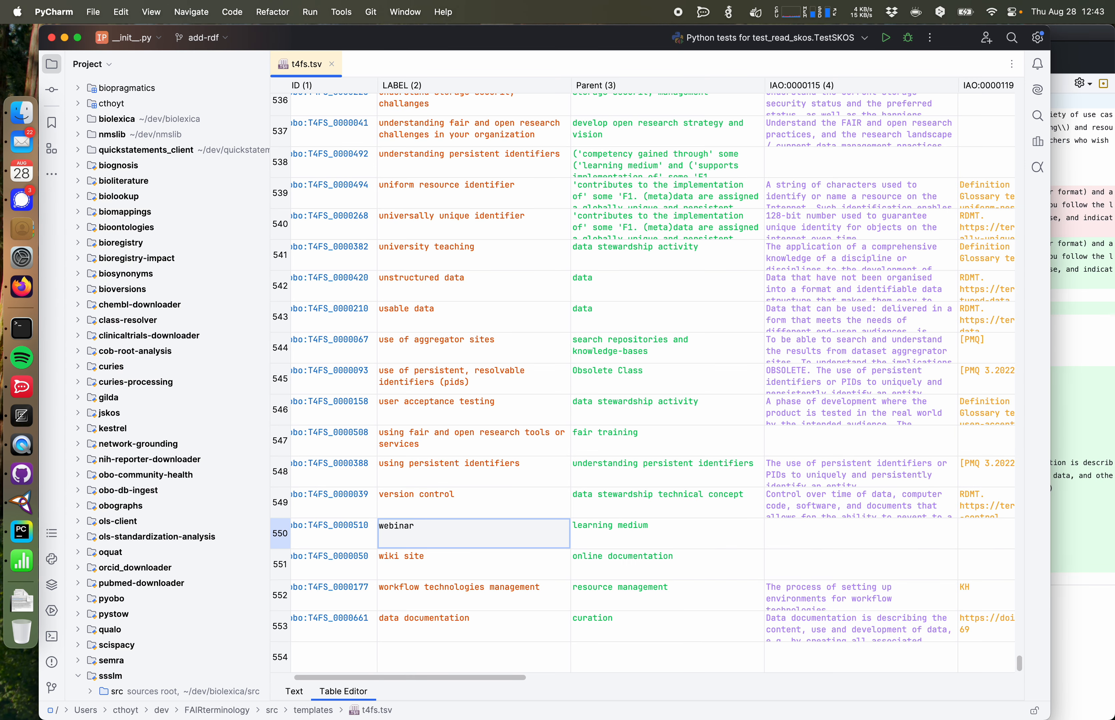
left_click(21, 474)
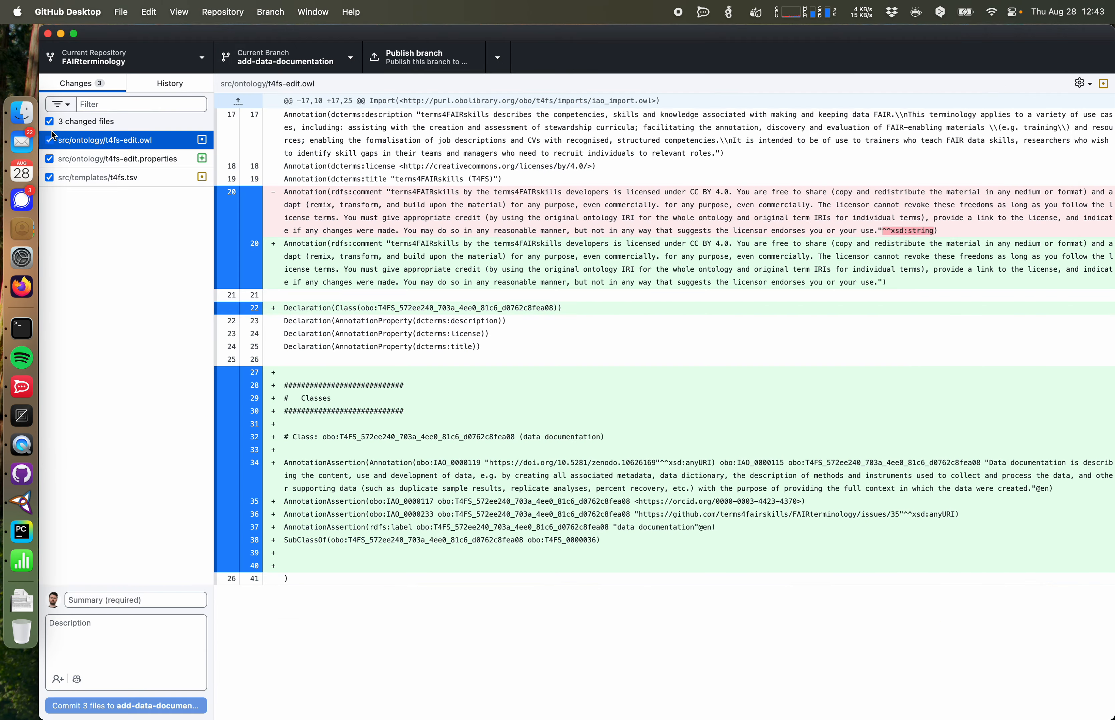
Step: Review the t4fs.tsv diff and select only t4fs.tsv for the commit
left_click(94, 176)
left_click(51, 140)
left_click(100, 182)
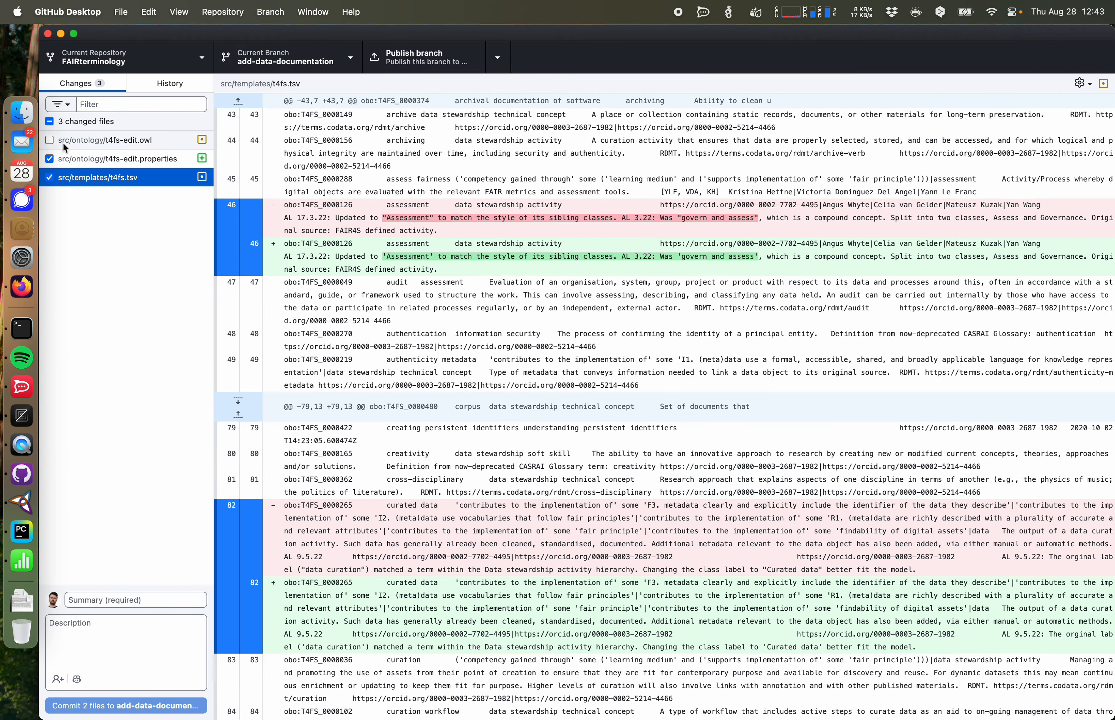
scroll(503, 367, "down", 18)
scroll(503, 370, "up", 20)
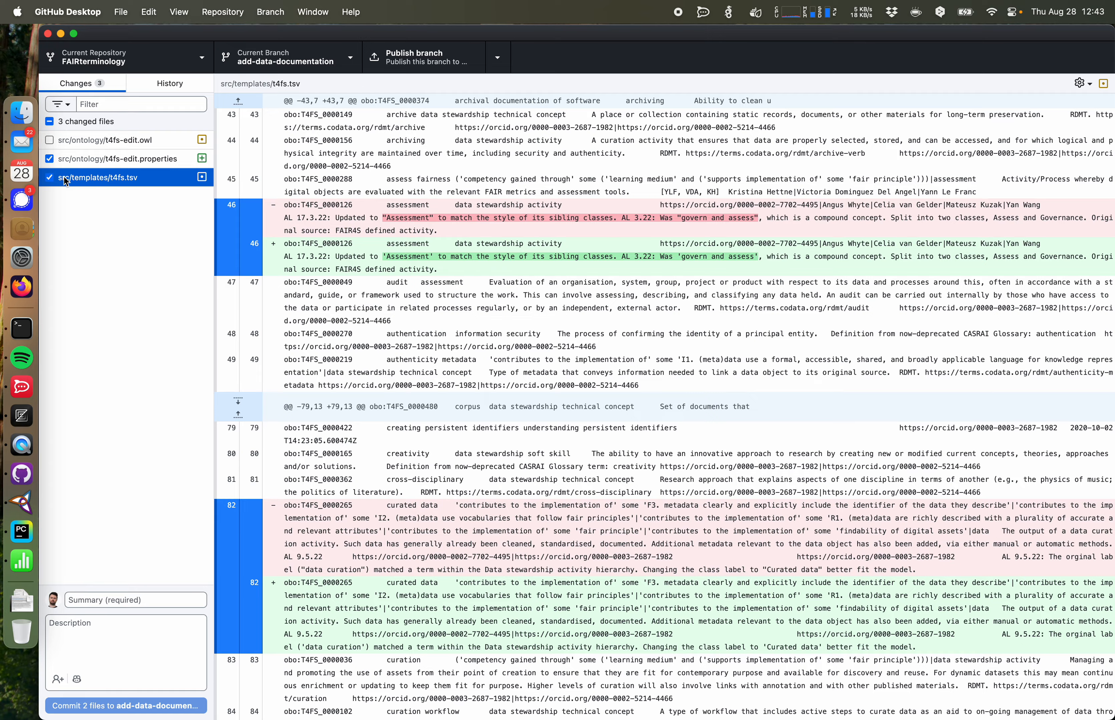
left_click(48, 178)
scroll(368, 191, "down", 20)
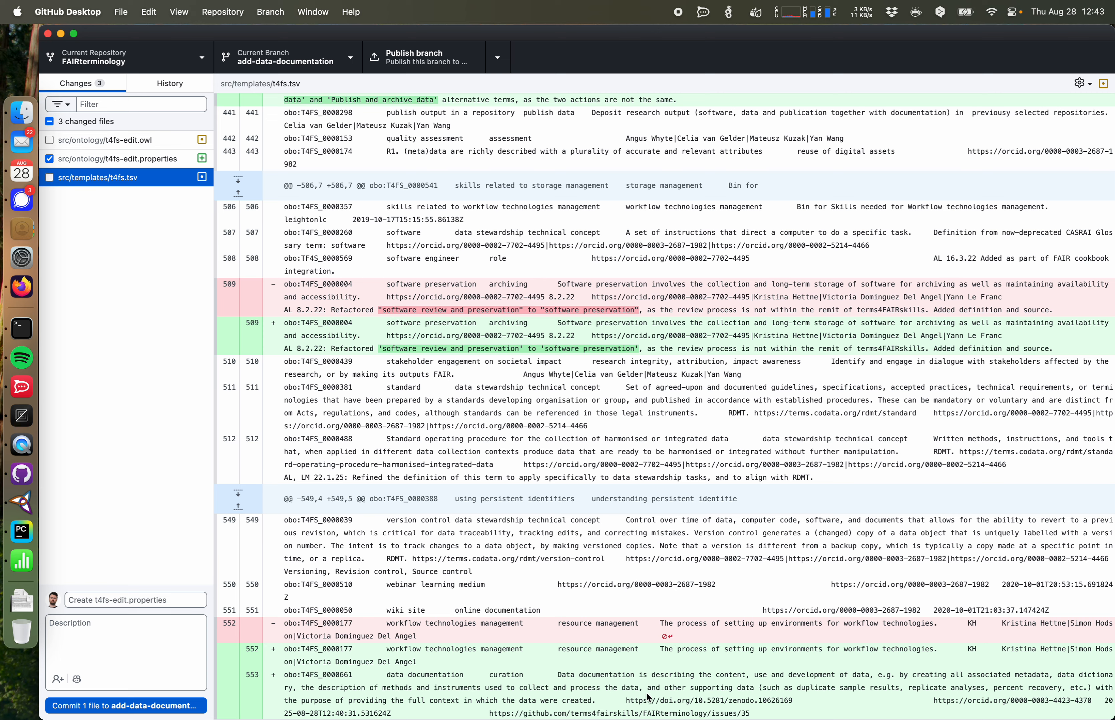
left_click(50, 121)
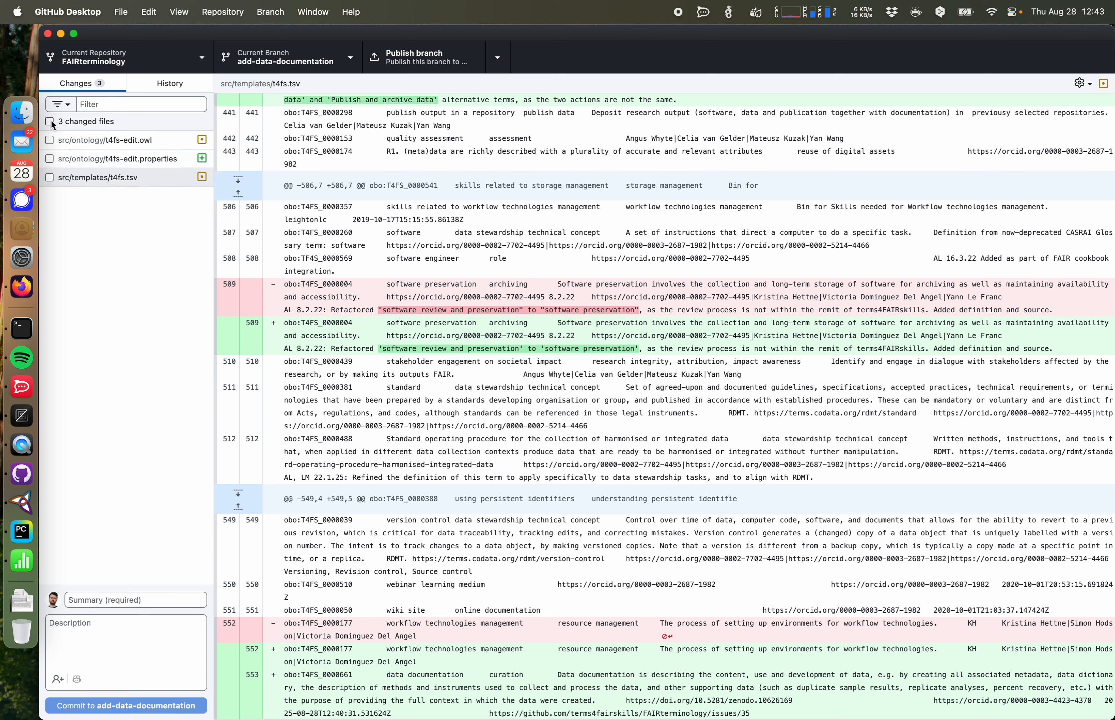
left_click(219, 659)
left_click(125, 600)
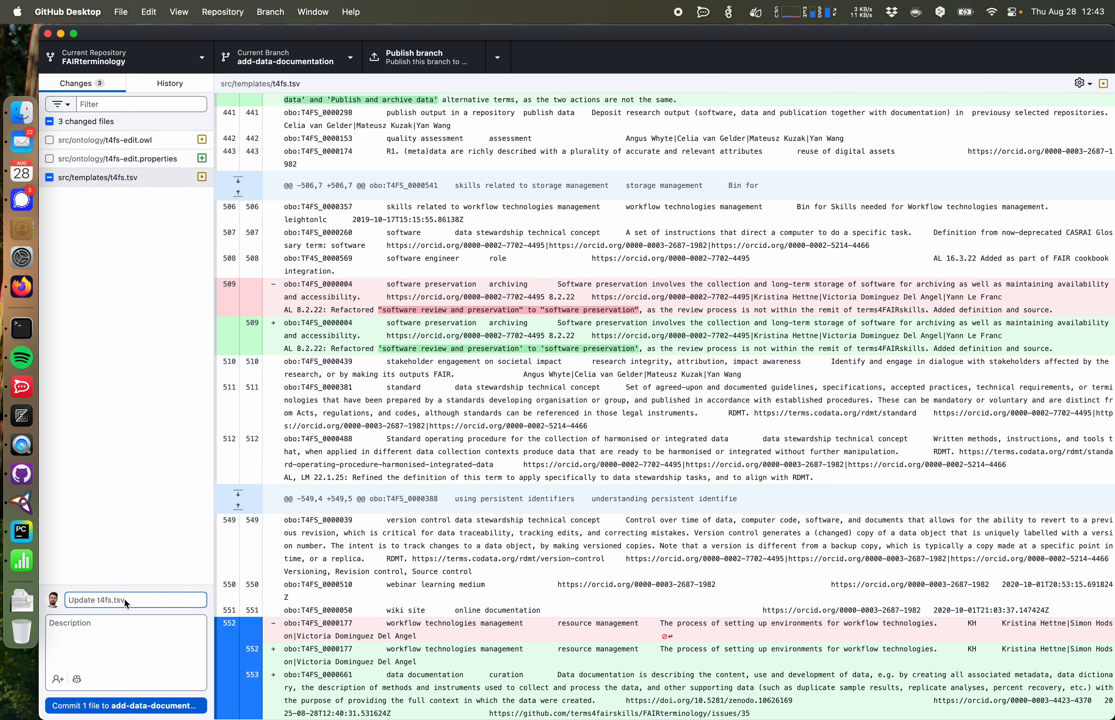
Step: Commit t4fs.tsv with summary "Added new term for `data documentation`" and a description that closes the related issue
type("Added new ")
type("term for ")
type("`data documentation`")
key("Tab")
type("Close")
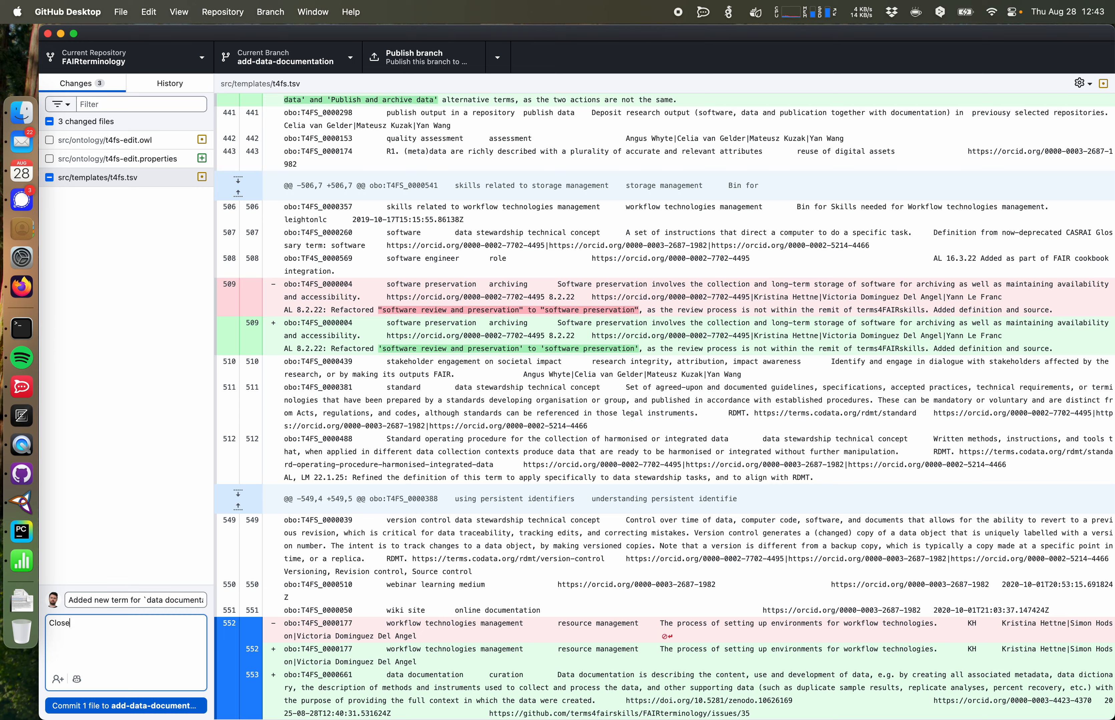
type("s #")
left_click(96, 640)
left_click(131, 705)
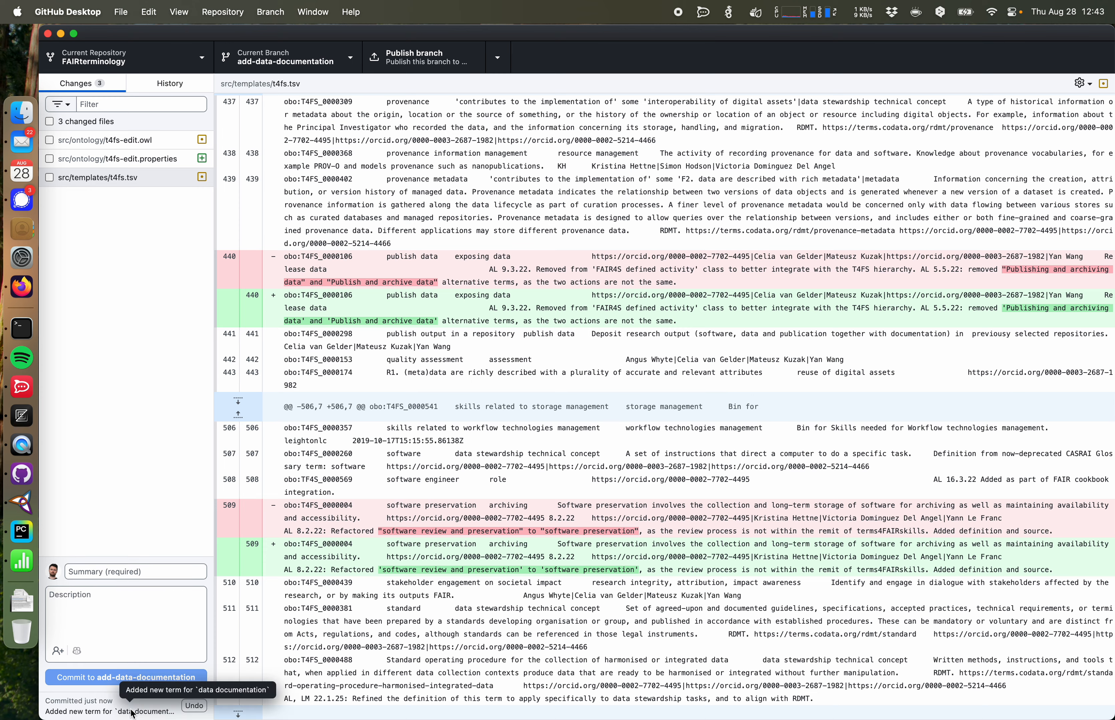
Step: Publish the add-data-documentation branch to the remote repository
left_click(420, 65)
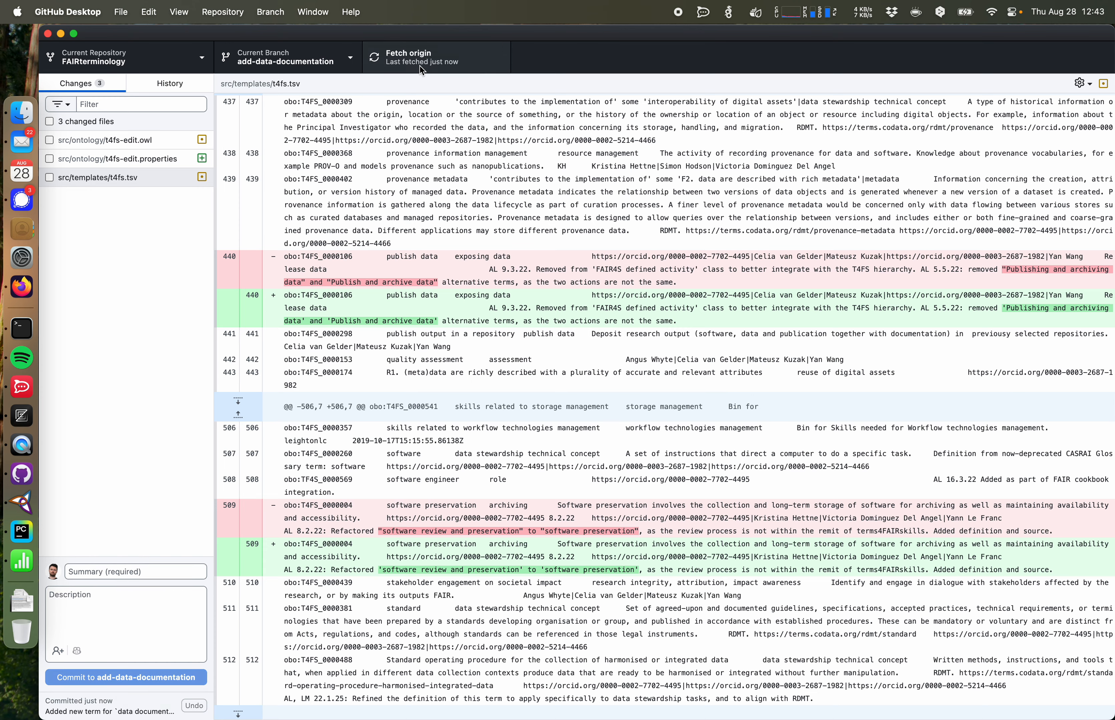
left_click(21, 287)
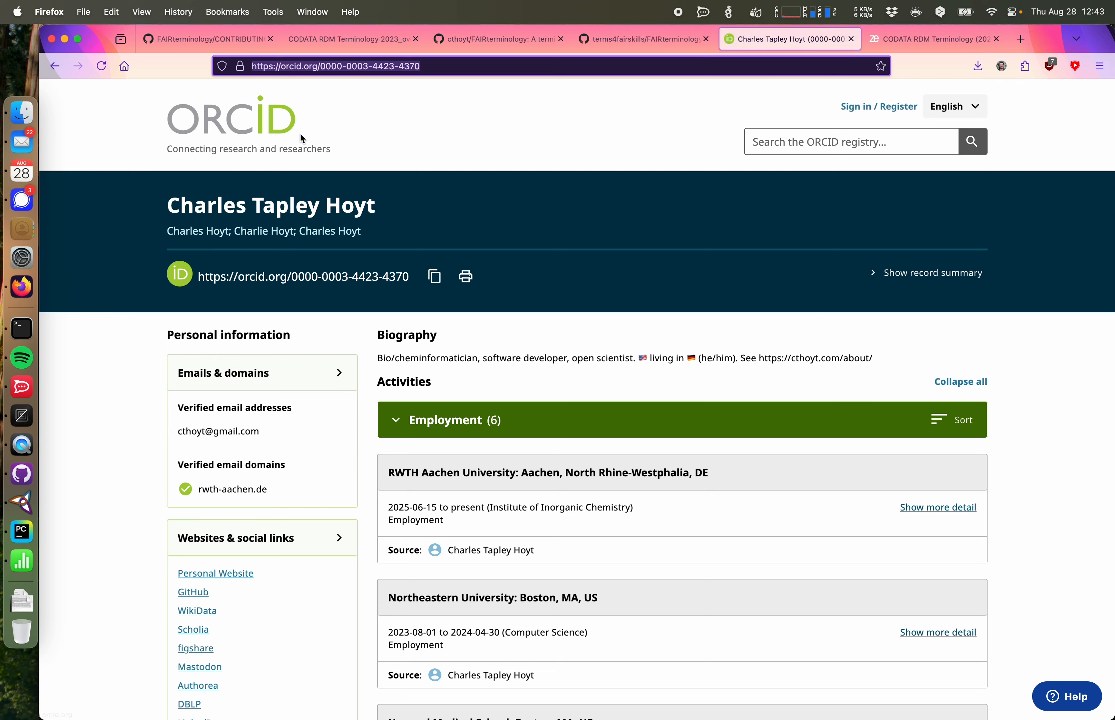
Step: Go to the FAIRterminology repository and start a compare-and-pull-request for the add-data-documentation branch
left_click(197, 39)
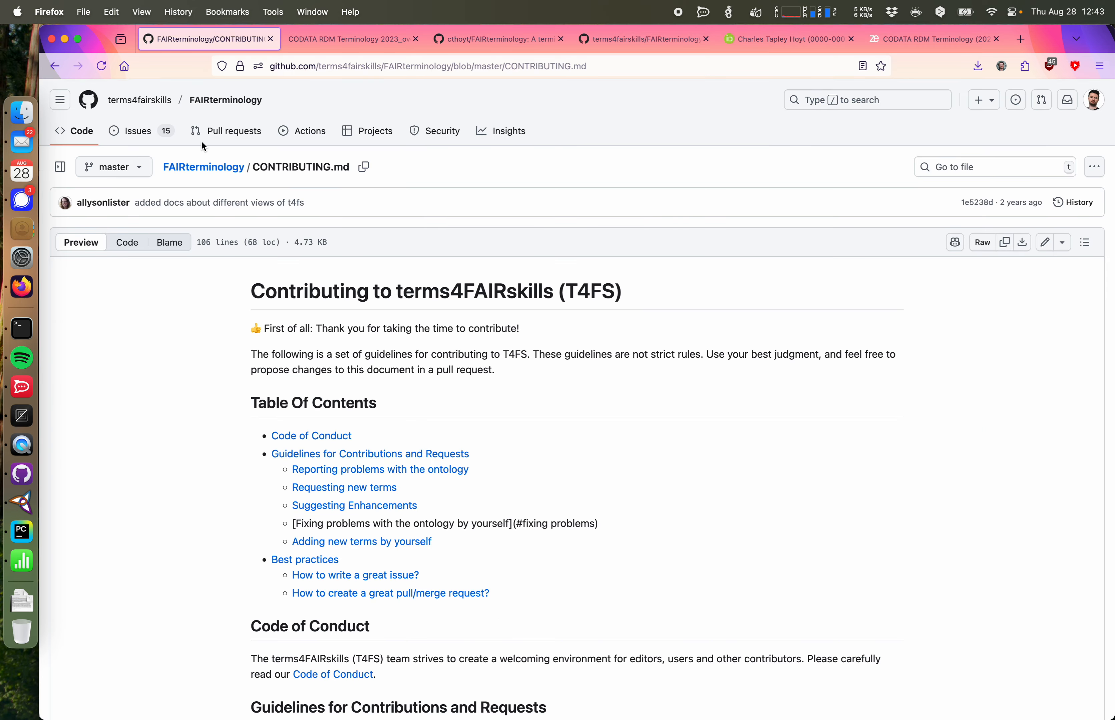
left_click(226, 100)
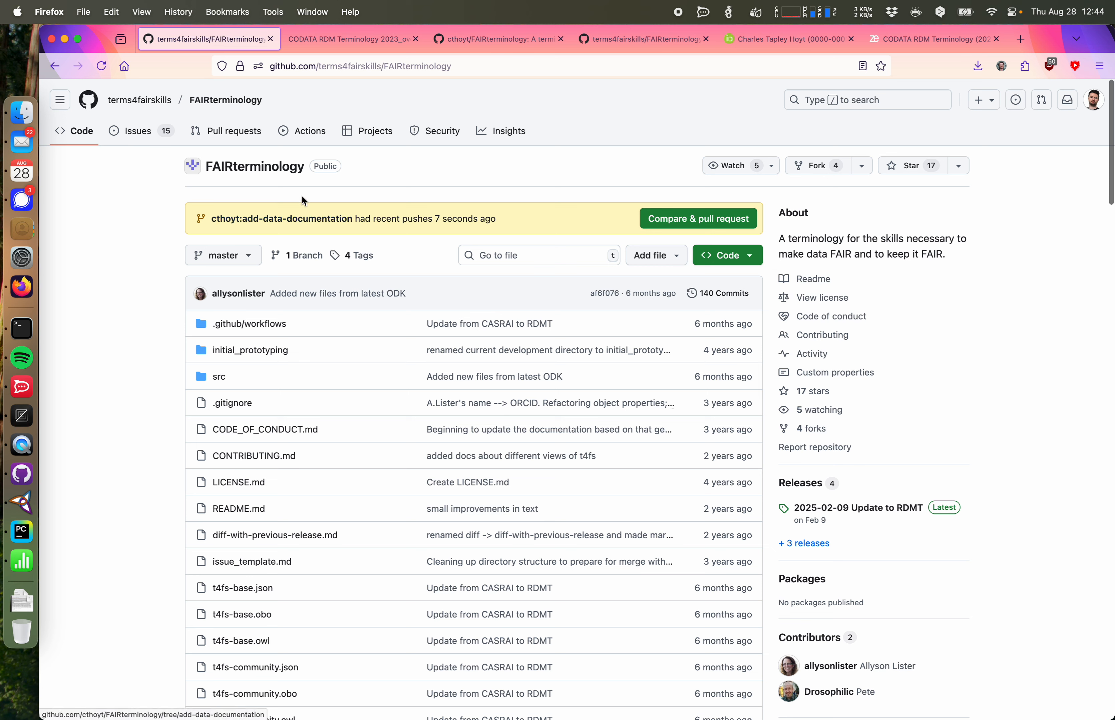
left_click(684, 218)
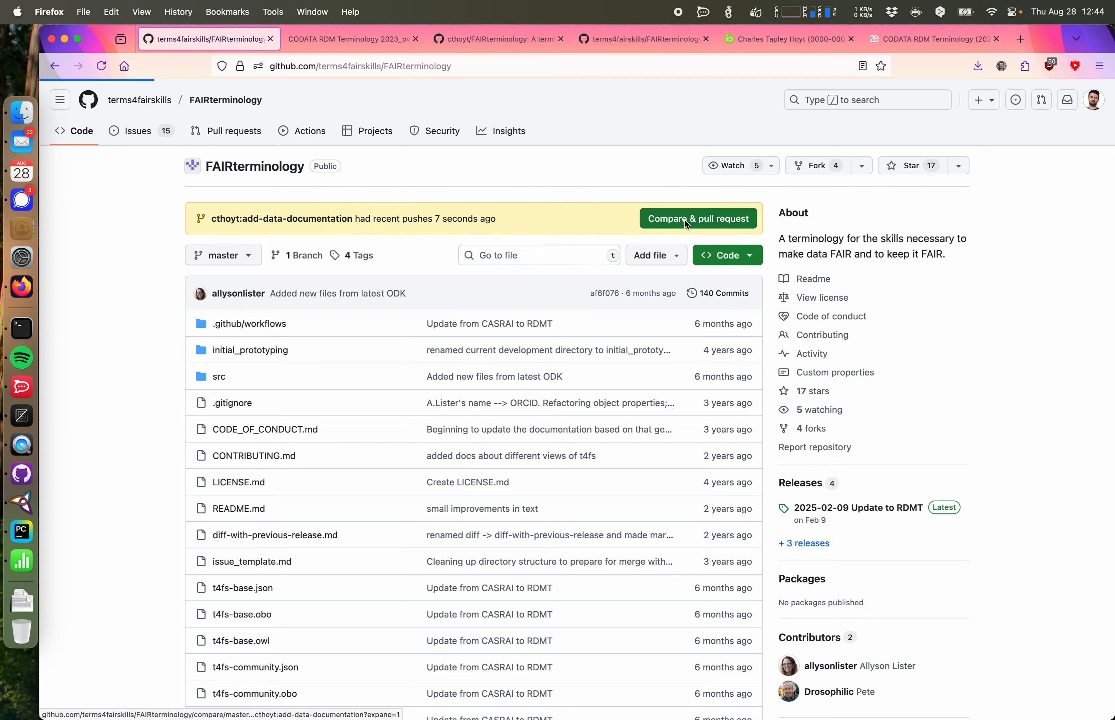
Step: Review the t4fs.tsv changes and create the pull request titled "Added new term for `data documentation`" with description "Closes #35"
scroll(470, 304, "down", 10)
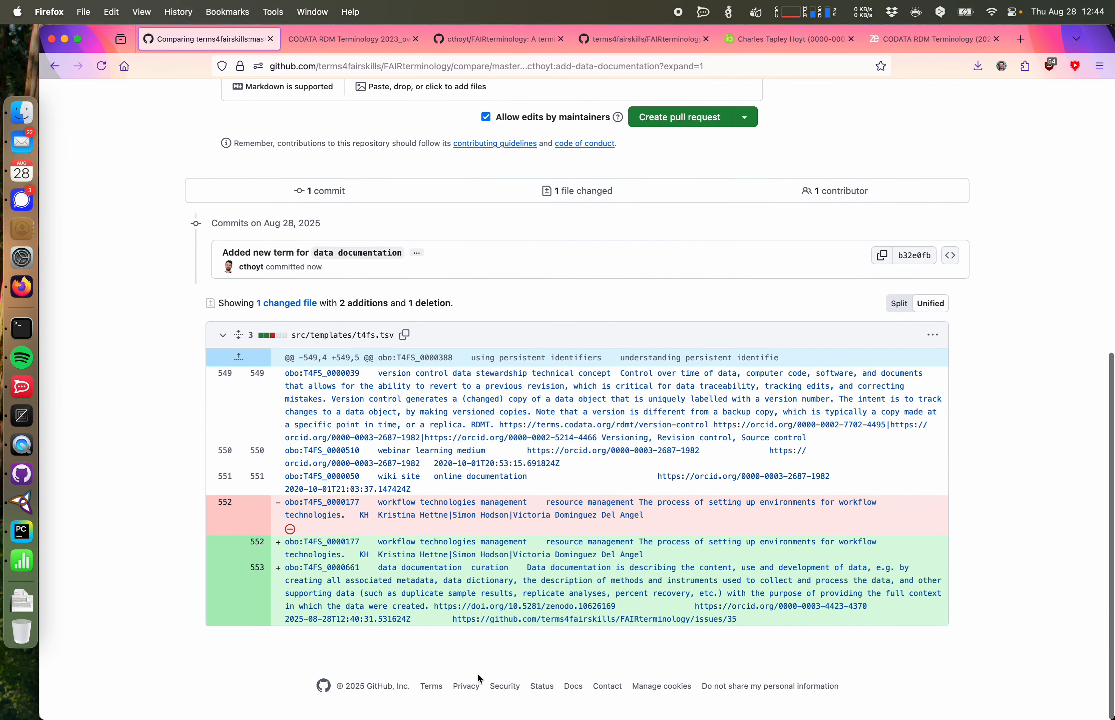
scroll(477, 674, "up", 10)
scroll(472, 648, "down", 10)
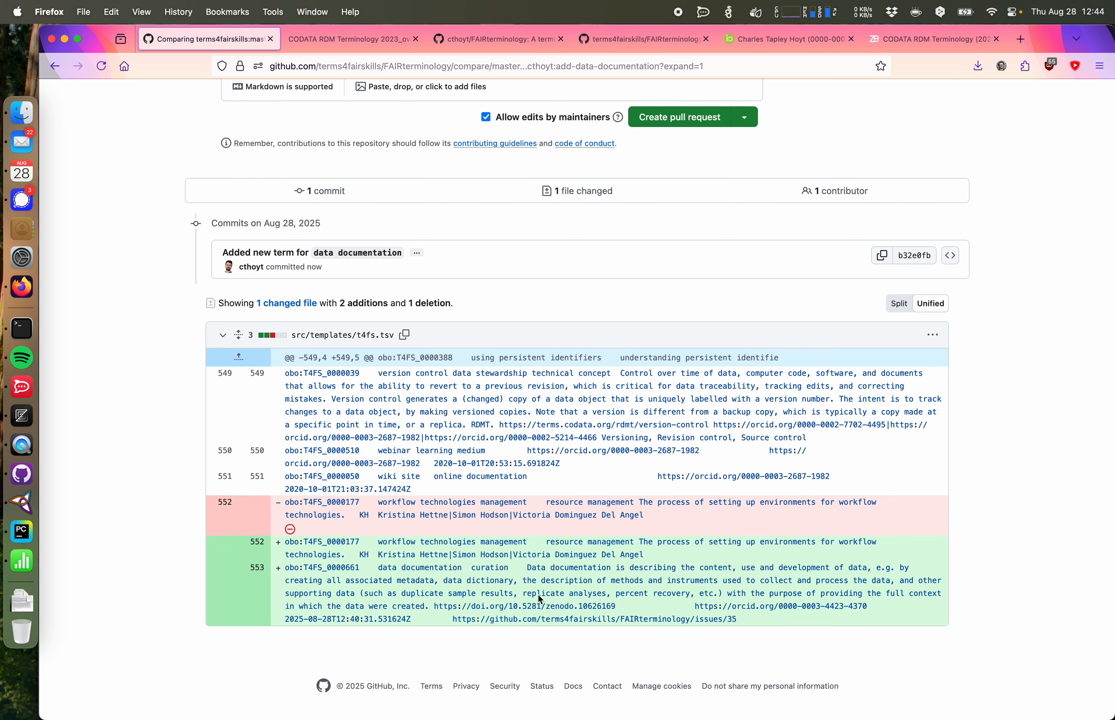
scroll(538, 595, "up", 2)
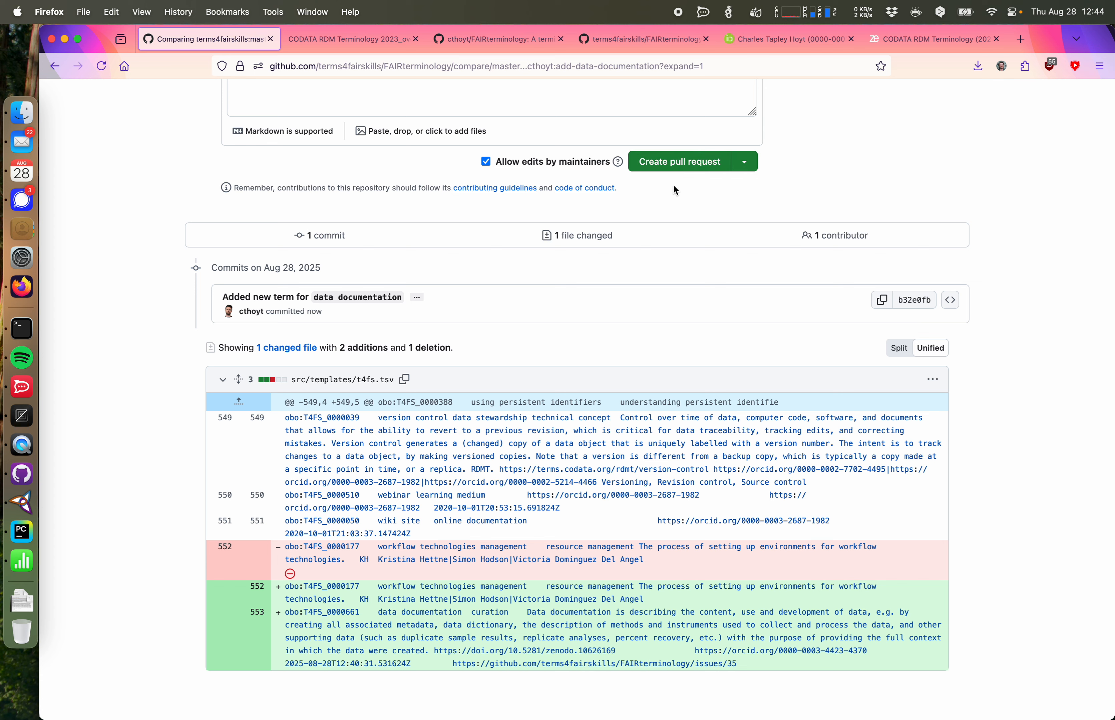
scroll(675, 245, "up", 5)
left_click(680, 441)
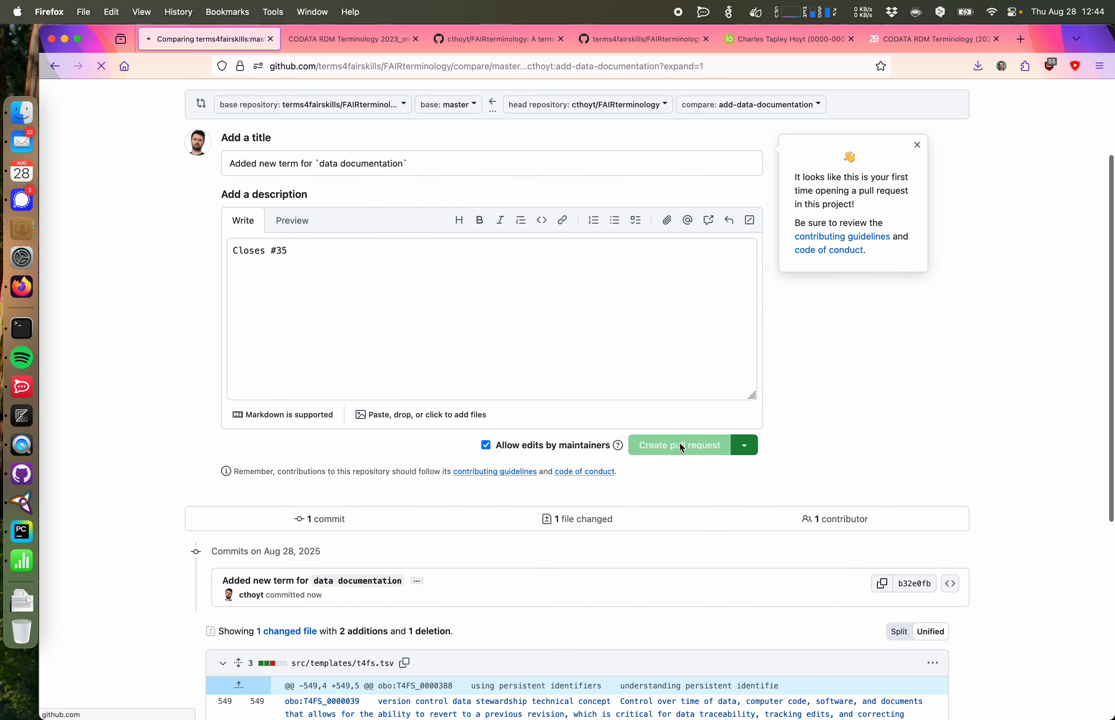
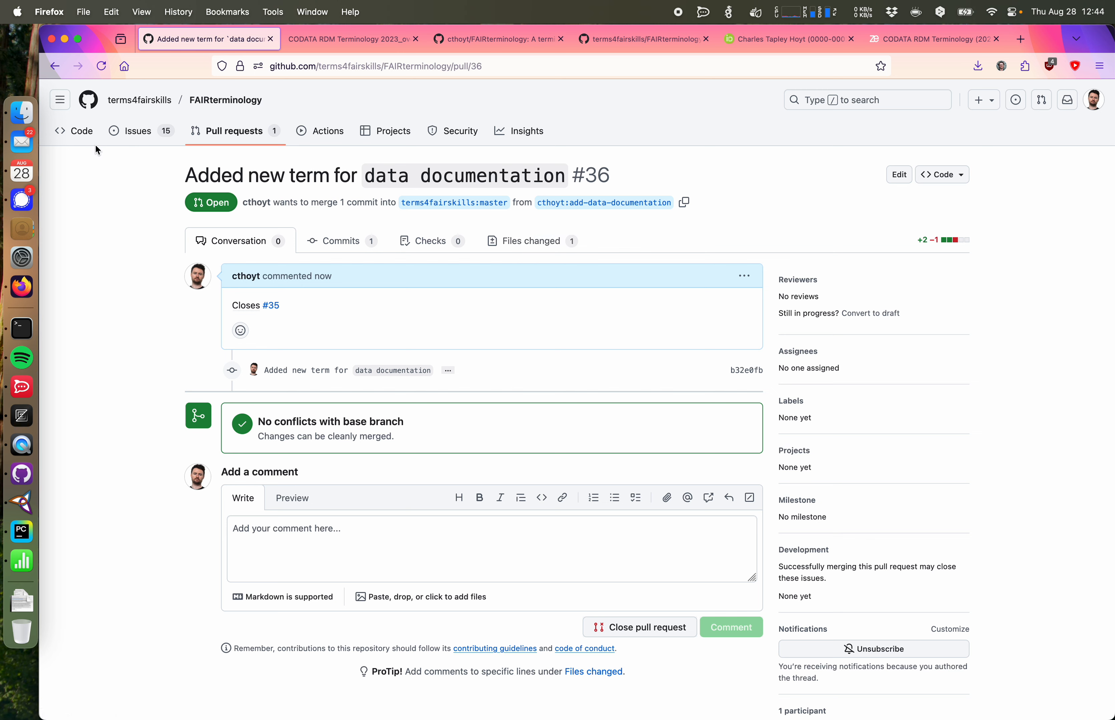
Step: Discard the local changes to t4fs-edit.owl and t4fs-edit.properties
left_click(22, 474)
left_click(139, 180)
right_click(139, 180)
left_click(164, 188)
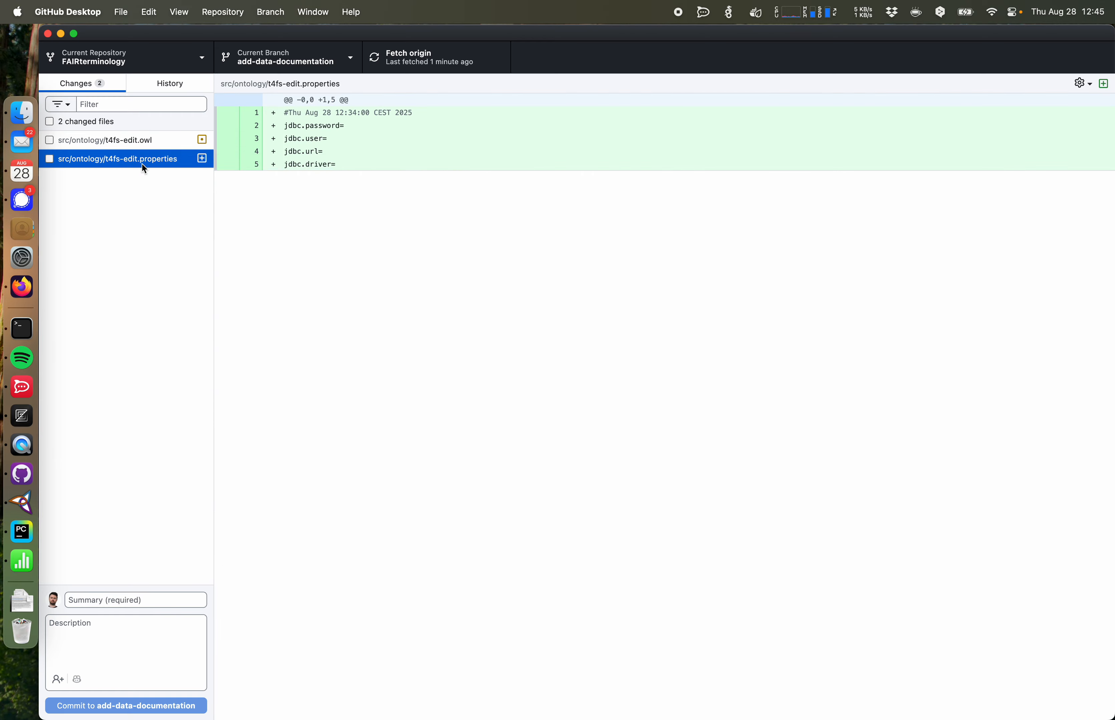
right_click(143, 160)
left_click(159, 172)
right_click(141, 145)
left_click(152, 154)
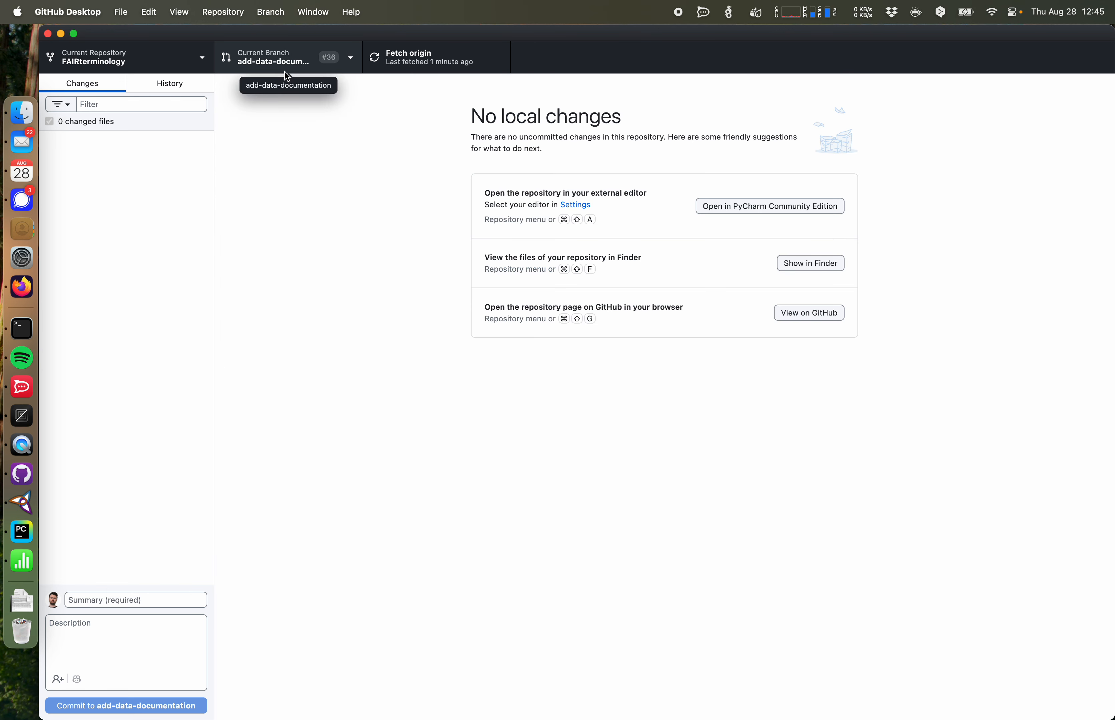
Step: Switch to the master branch and create a new branch named fix-id-typos from it
left_click(285, 71)
left_click(270, 147)
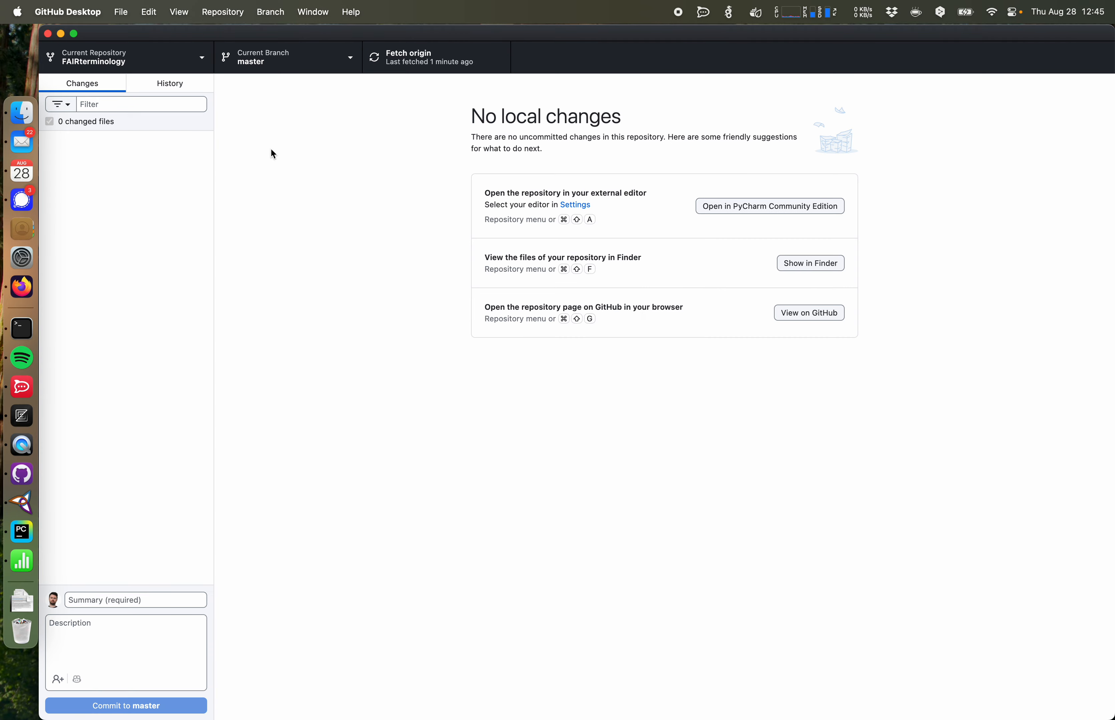
left_click(265, 13)
left_click(263, 36)
type("fix-")
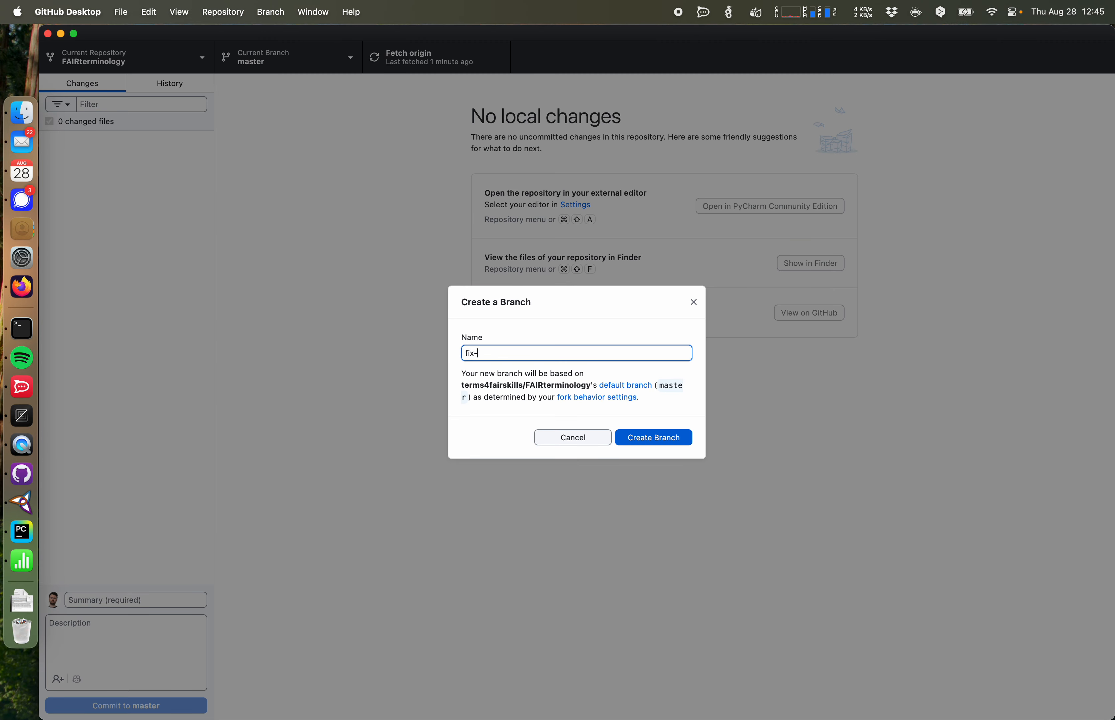
type("id-typos")
key("Return")
Step: Open t4fs.tsv as text and replace every TF4S identifier prefix with T4FS
left_click(22, 532)
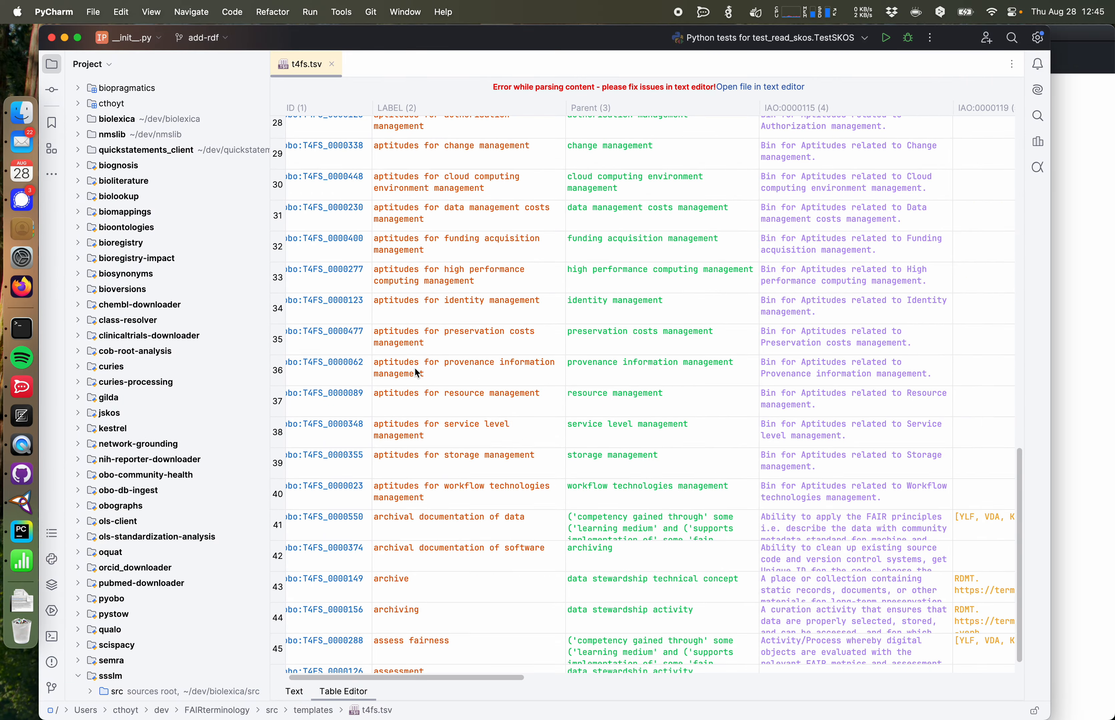
scroll(427, 379, "down", 2)
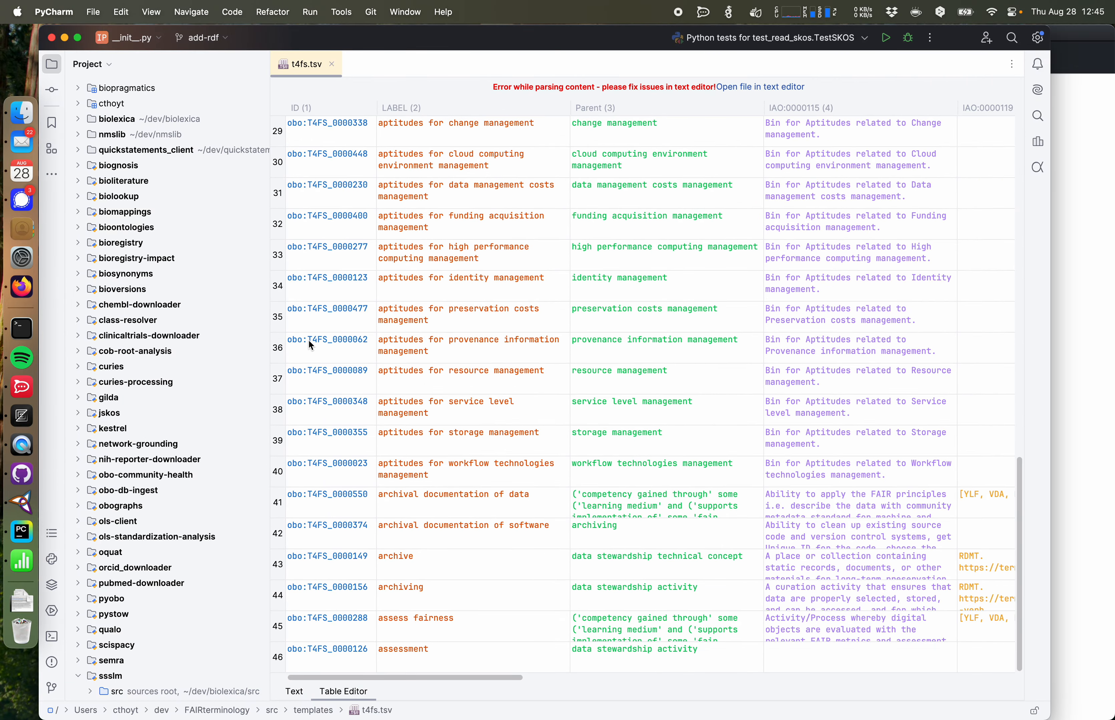
left_click(296, 691)
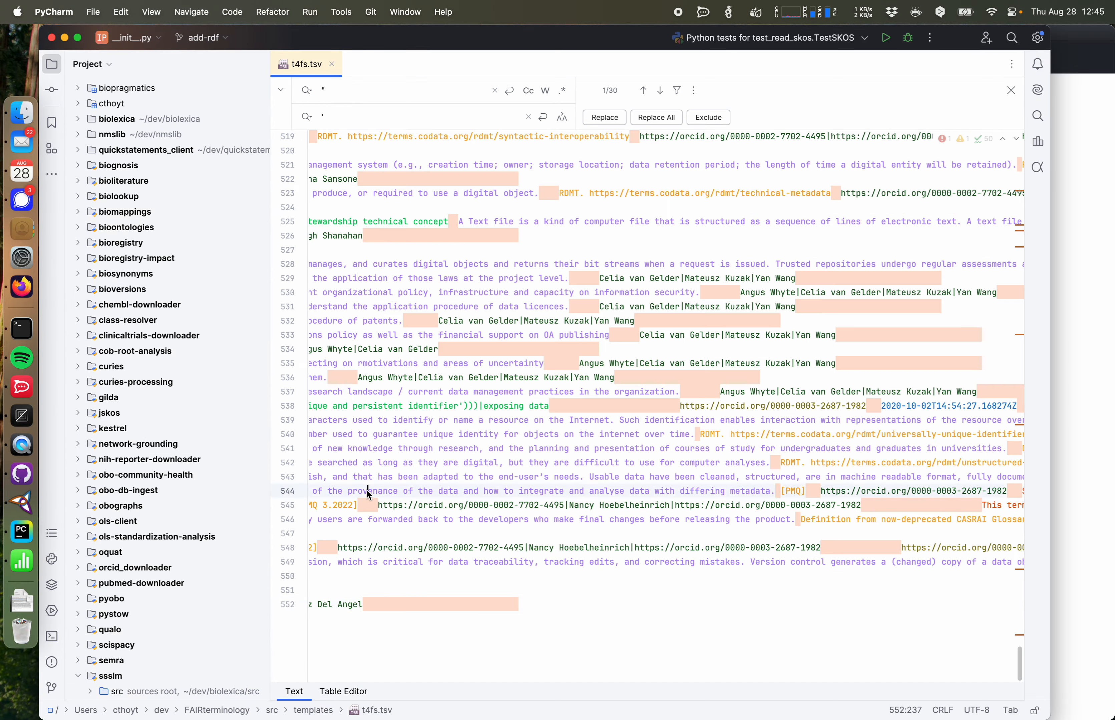
key("super+f")
type("TF4s")
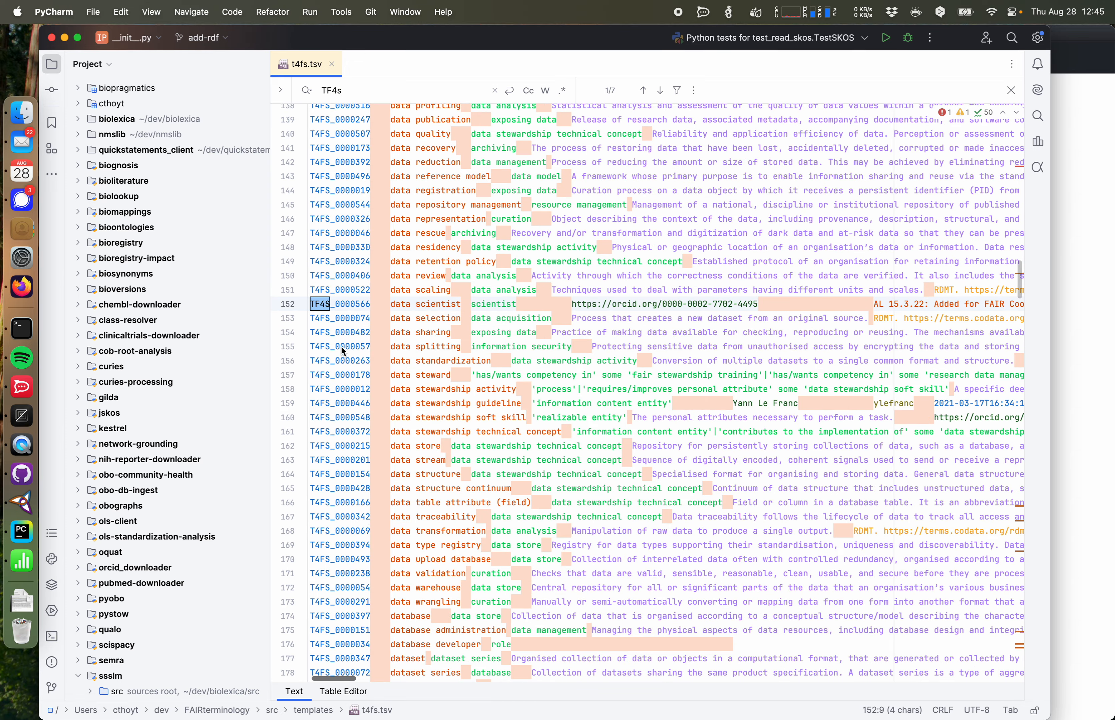
left_click_drag(331, 305, 296, 306)
key("super+r")
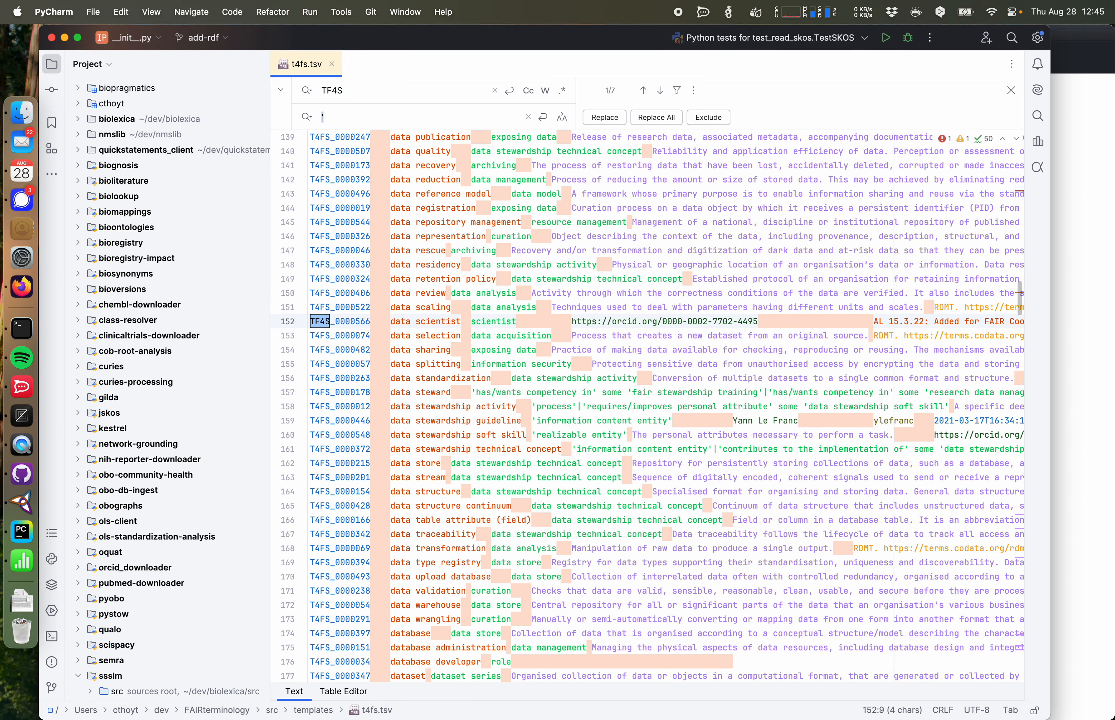
key("BackSpace")
type("T4FS")
Step: Go to the end of t4fs.tsv and adjust the final line break
left_click(22, 474)
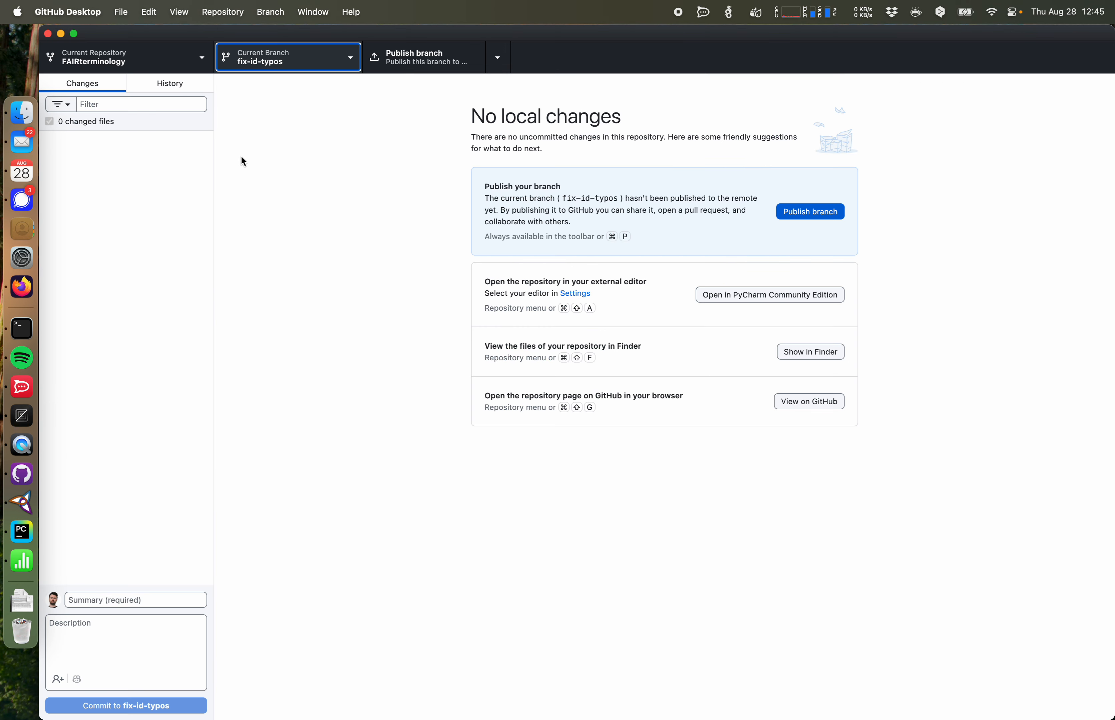
left_click(22, 532)
scroll(443, 438, "down", 20)
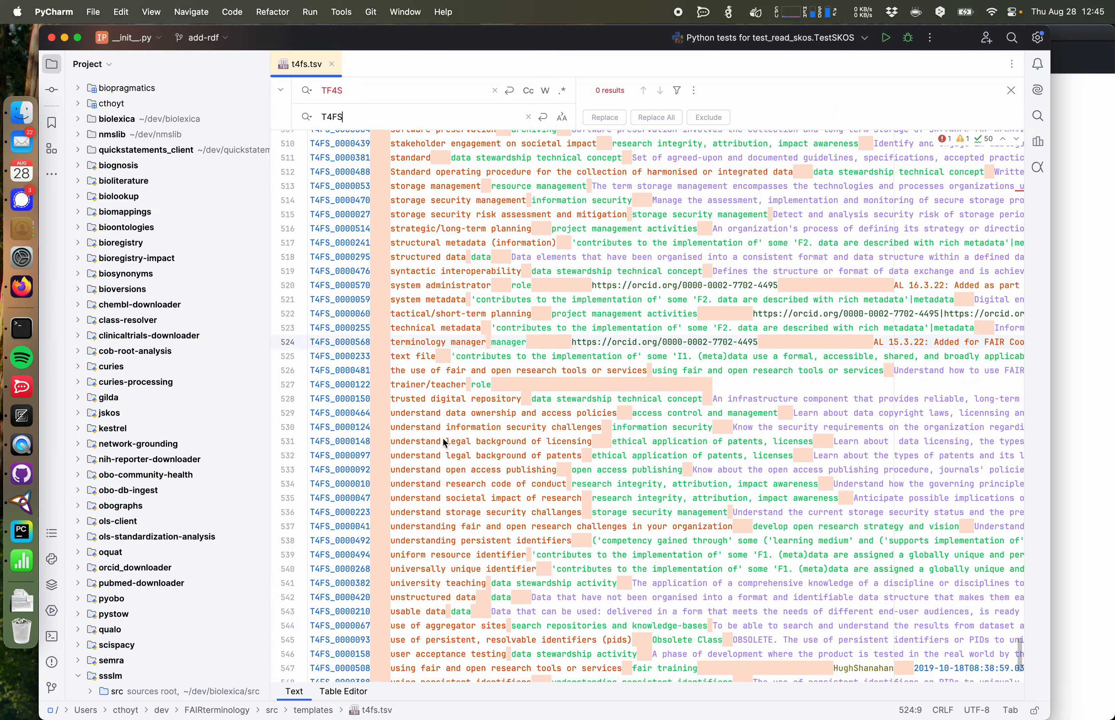
scroll(443, 439, "down", 5)
left_click(426, 626)
key("Return")
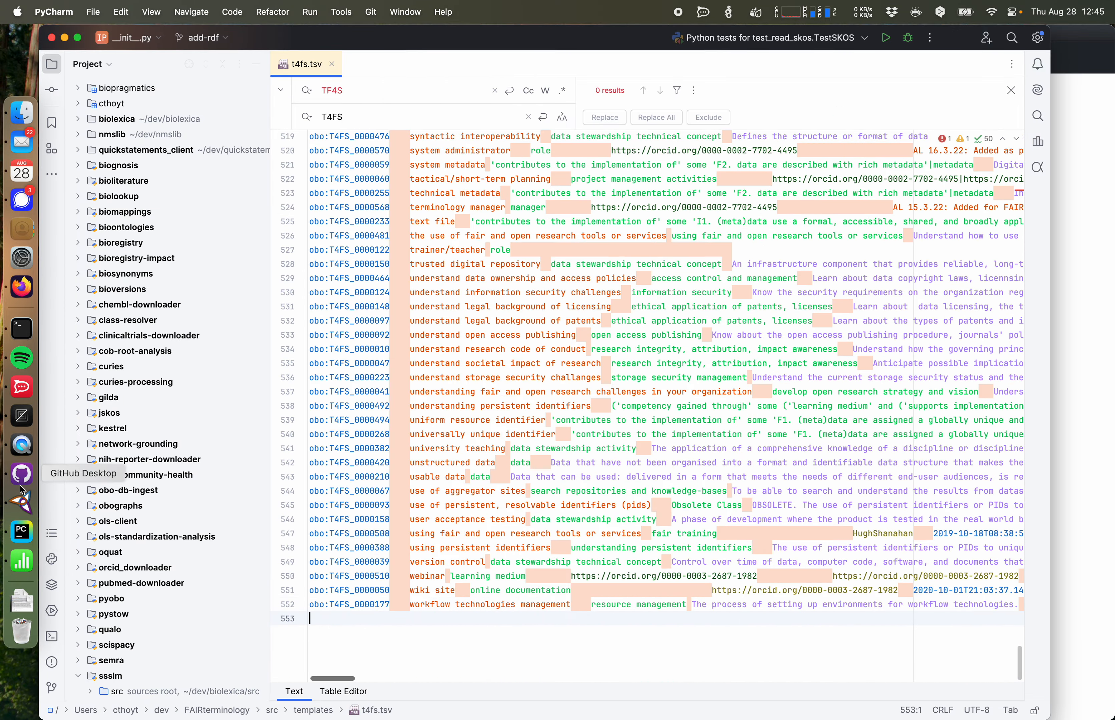
key("BackSpace")
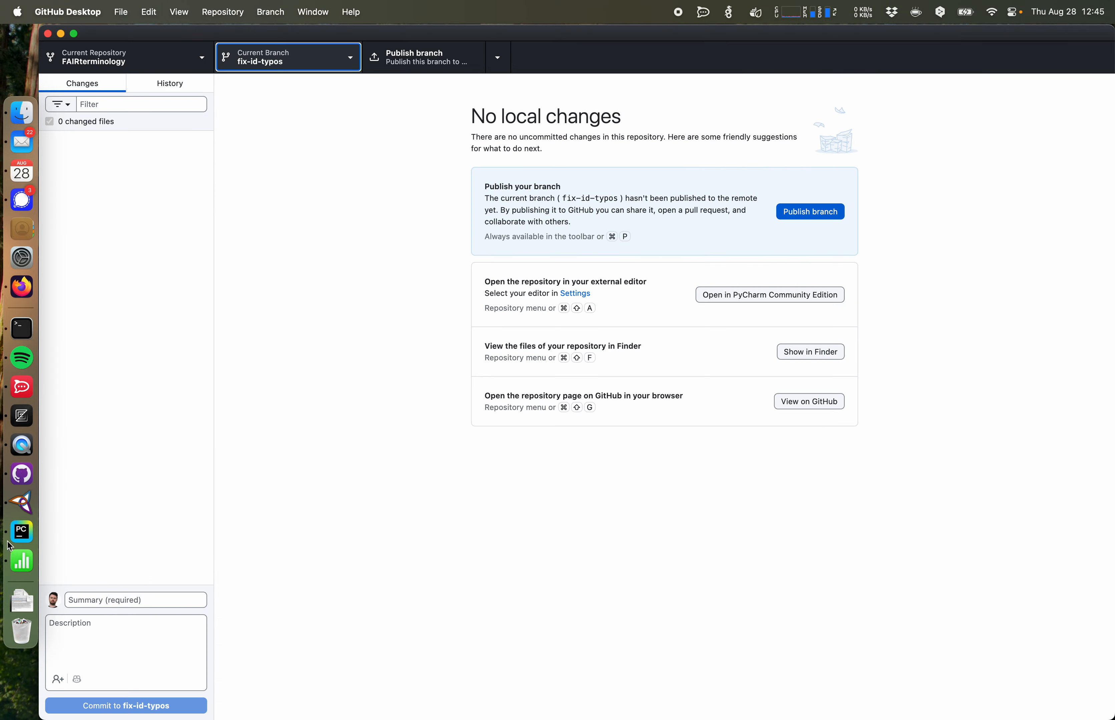
Step: Review the t4fs.tsv identifier changes in the diff
left_click(14, 536)
left_click(16, 471)
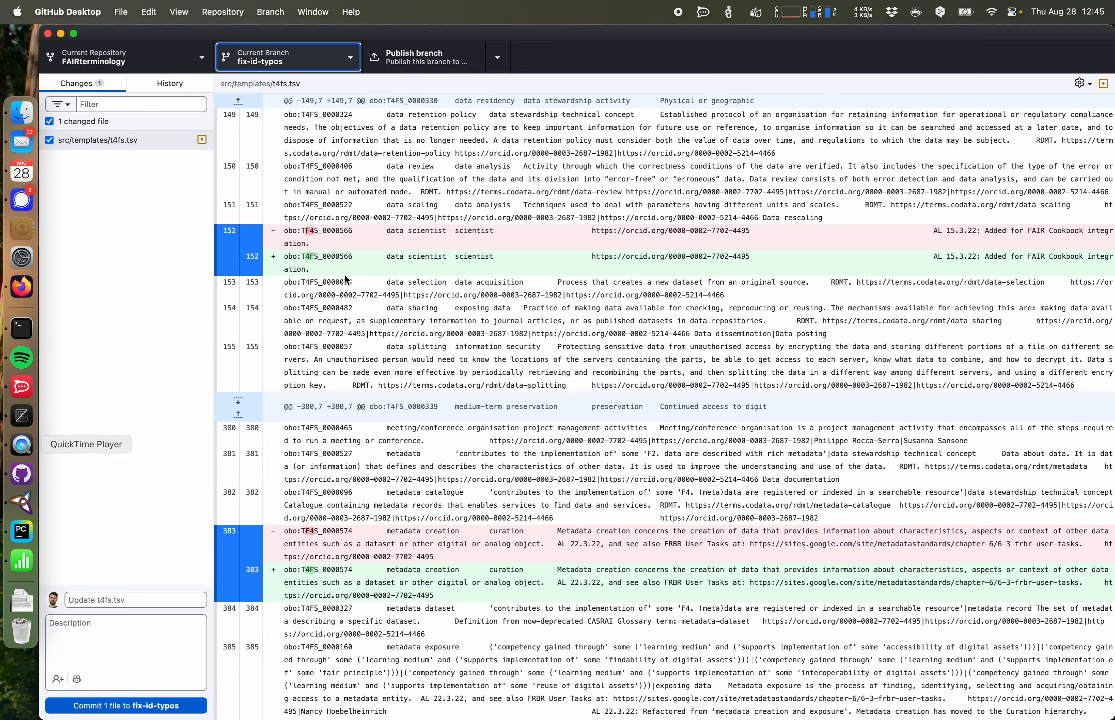
scroll(478, 264, "down", 20)
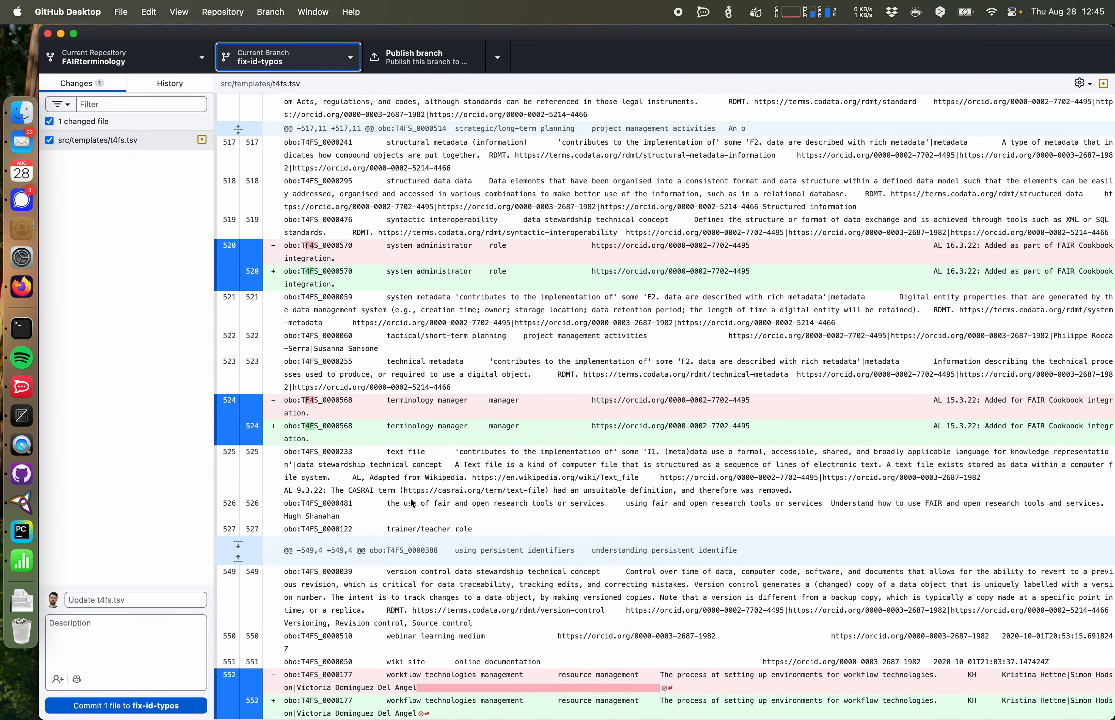
Step: Enter the commit summary "Fix 7 typos in identifiers"
left_click(218, 686)
left_click(151, 607)
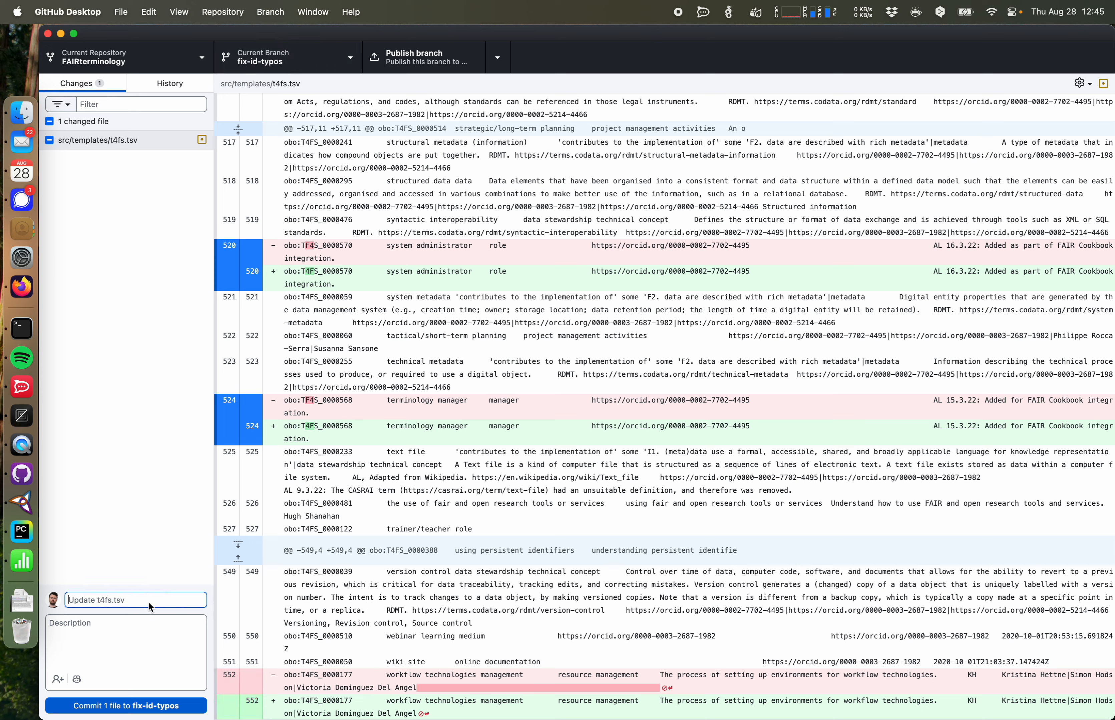
type("Fix 7 typos in identifiers")
left_click(182, 607)
left_click_drag(183, 607, 107, 602)
Step: Add the description "This changes `TF4S` to `T4FS` in seven places" and commit to fix-id-typos
left_click(307, 404)
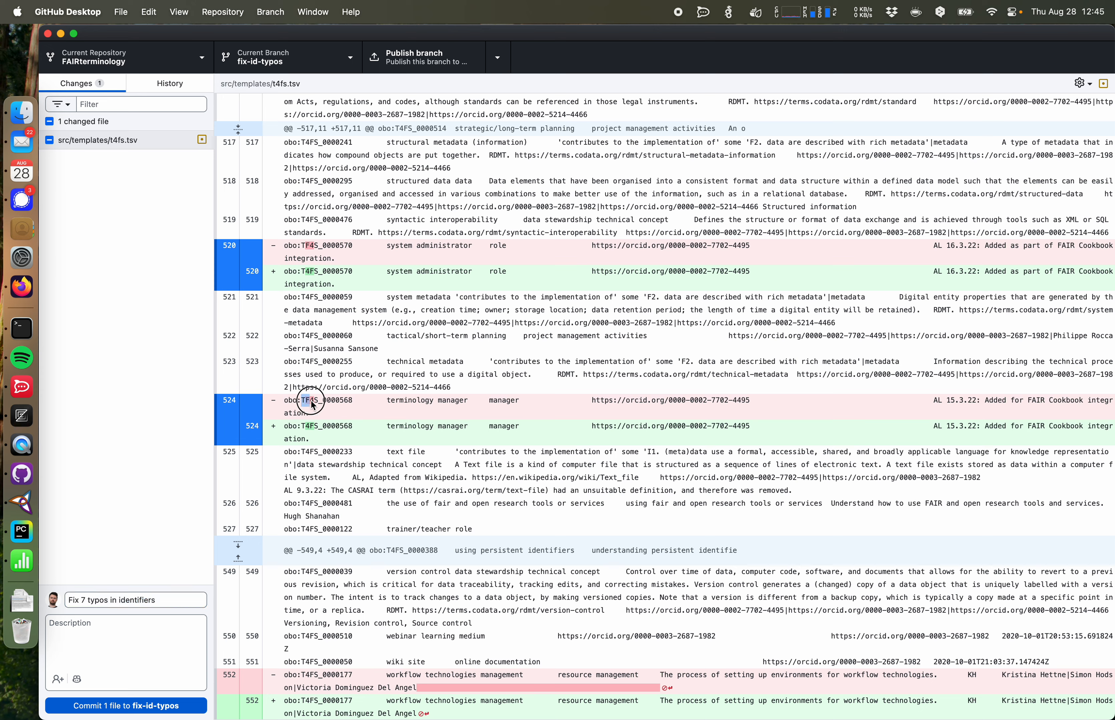
left_click(158, 635)
type("This ")
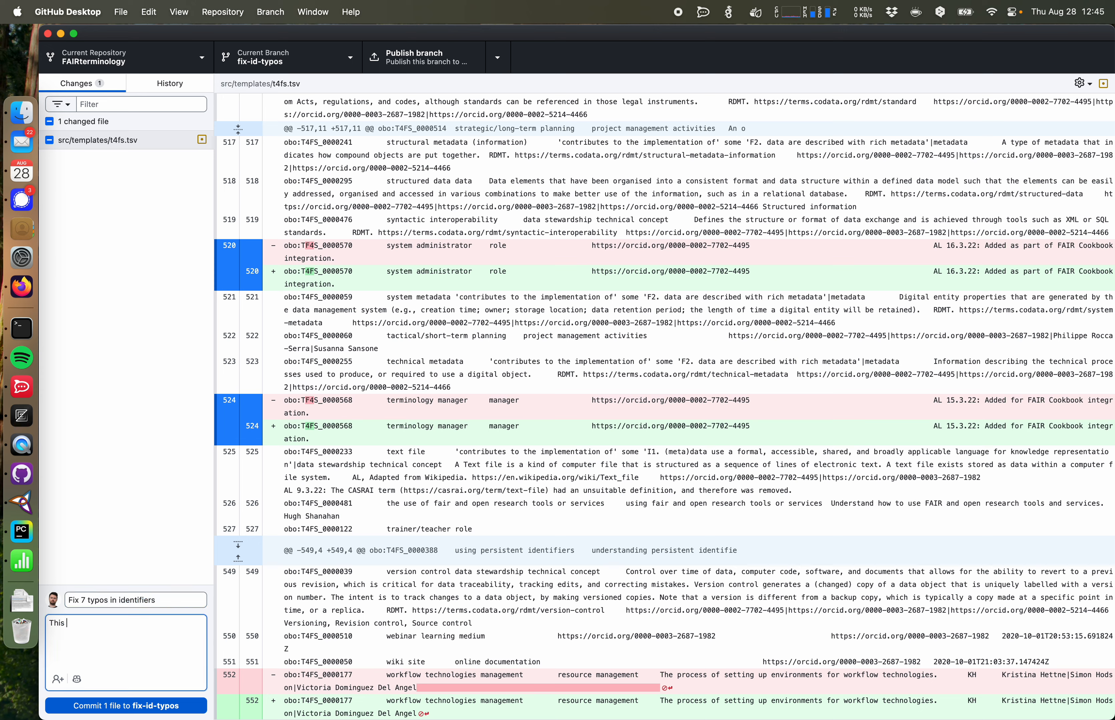
type("changes `TF4S` to ")
type("`T")
type("4FS` in s")
type("ome places")
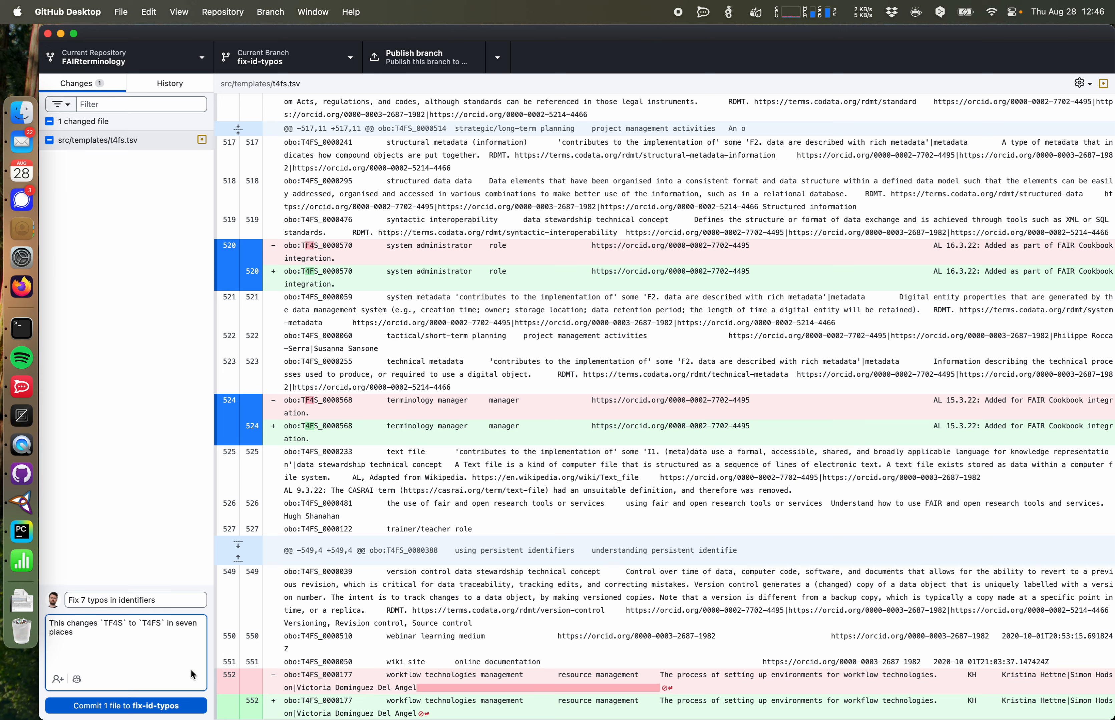
left_click(177, 707)
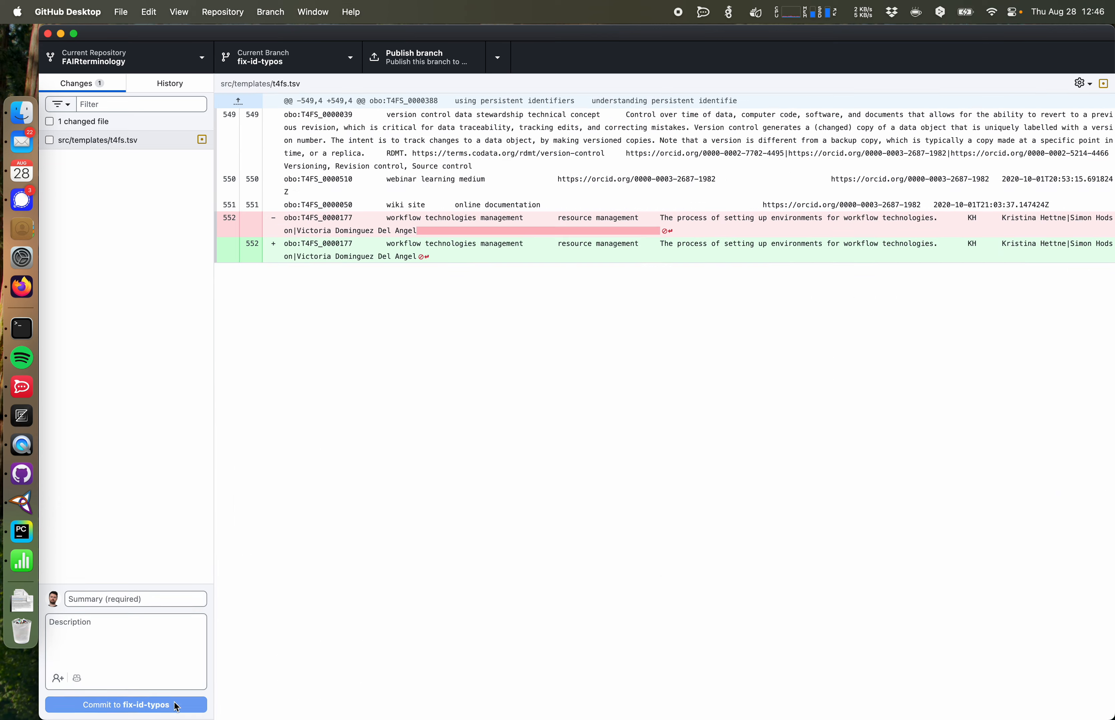
Step: Discard the remaining uncommitted change to t4fs.tsv
right_click(104, 141)
left_click(121, 158)
Step: Open the repository's pull requests and start a compare-and-pull-request for the fix-id-typos branch
left_click(22, 287)
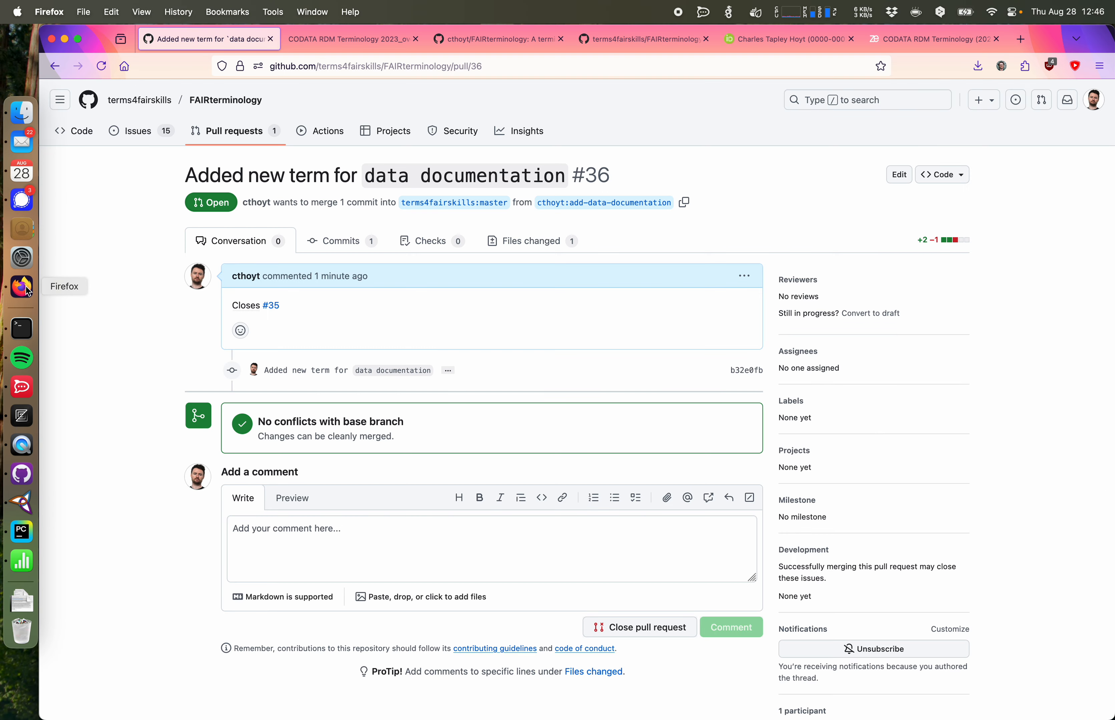
left_click(257, 127)
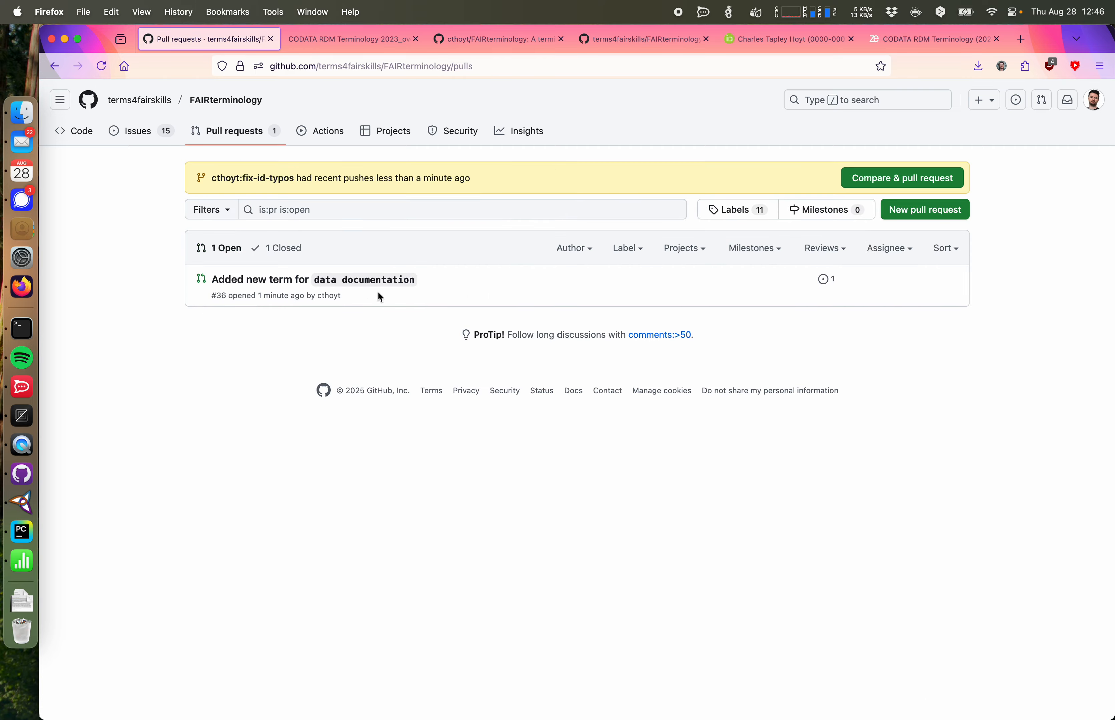
left_click(899, 180)
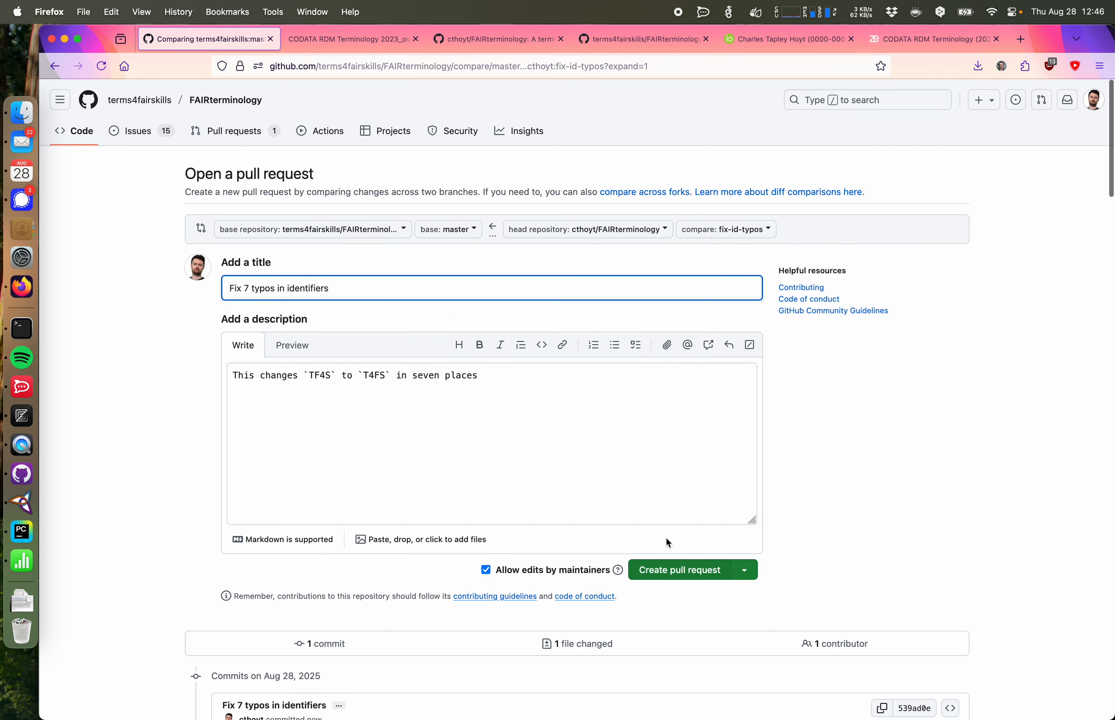
Step: Review the t4fs.tsv file changes and create the pull request titled "Fix 7 typos in identifiers"
scroll(656, 488, "down", 12)
scroll(656, 487, "down", 1)
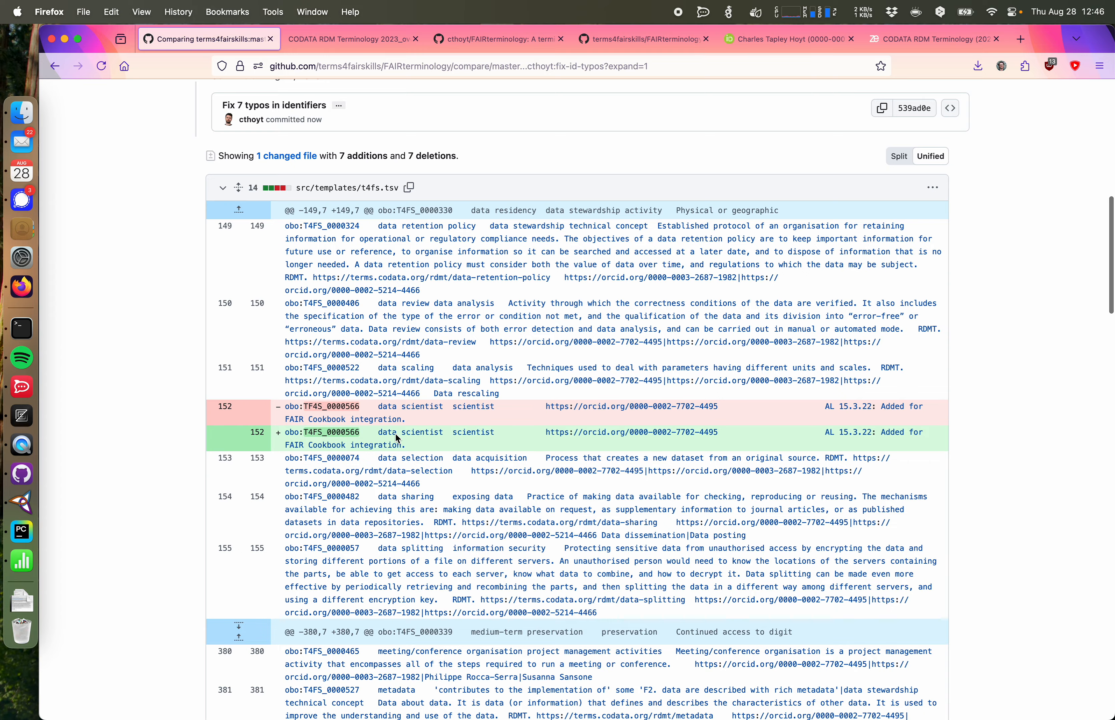
scroll(374, 403, "down", 8)
scroll(374, 405, "down", 8)
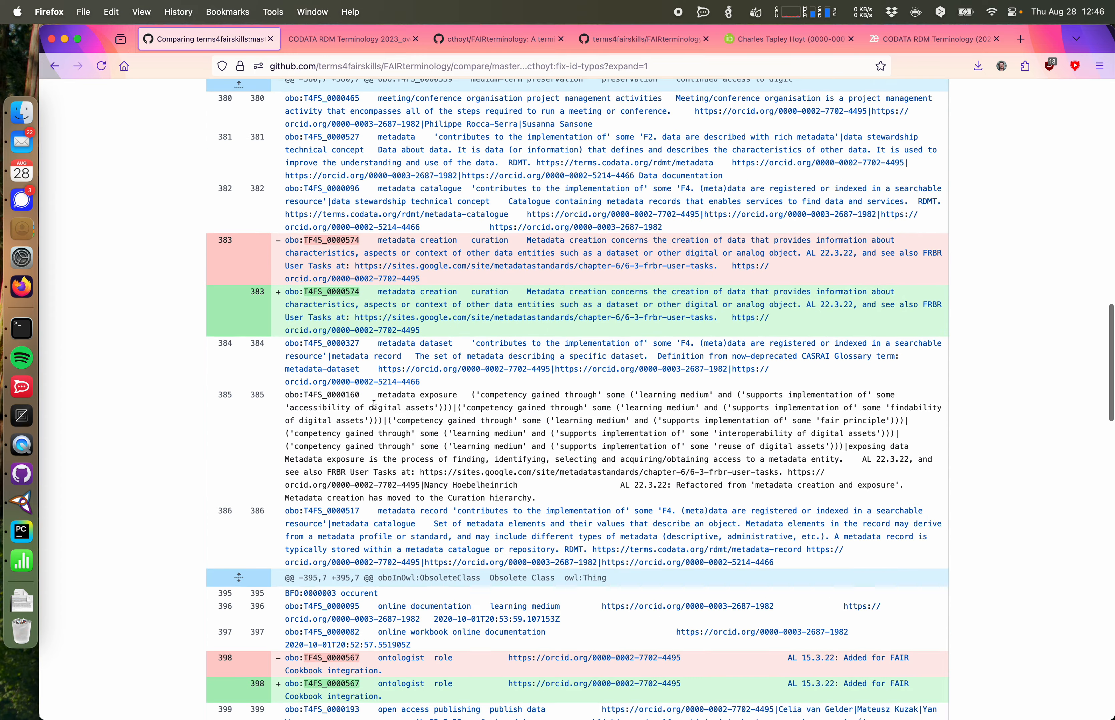
scroll(374, 413, "down", 10)
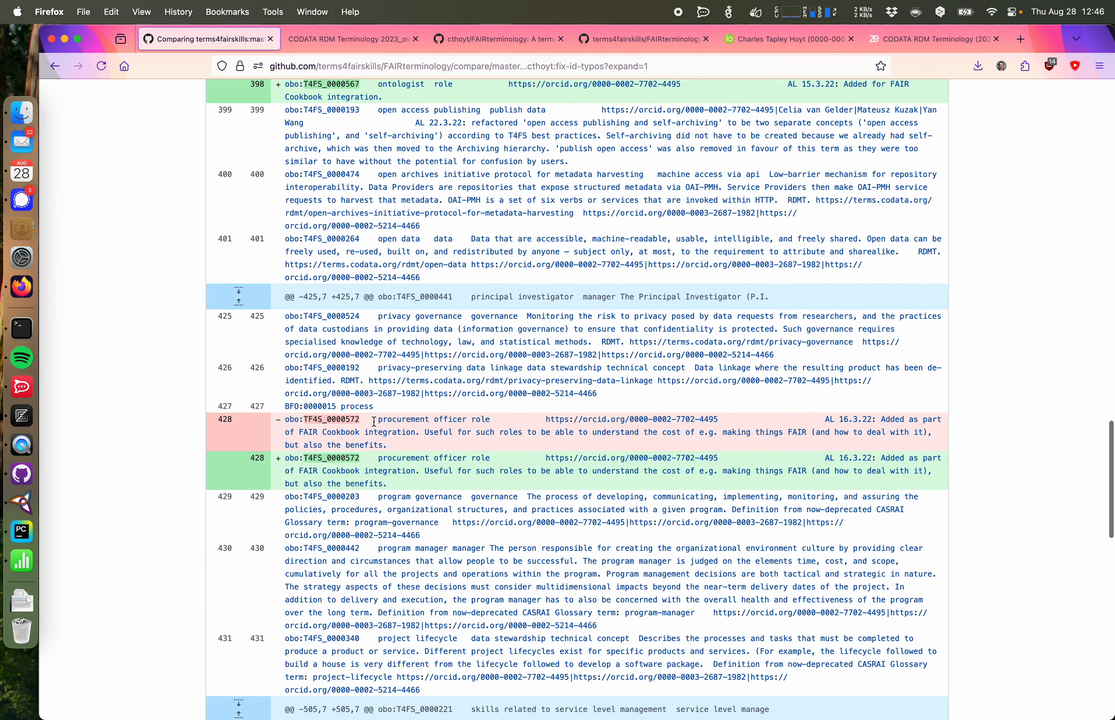
scroll(420, 442, "down", 7)
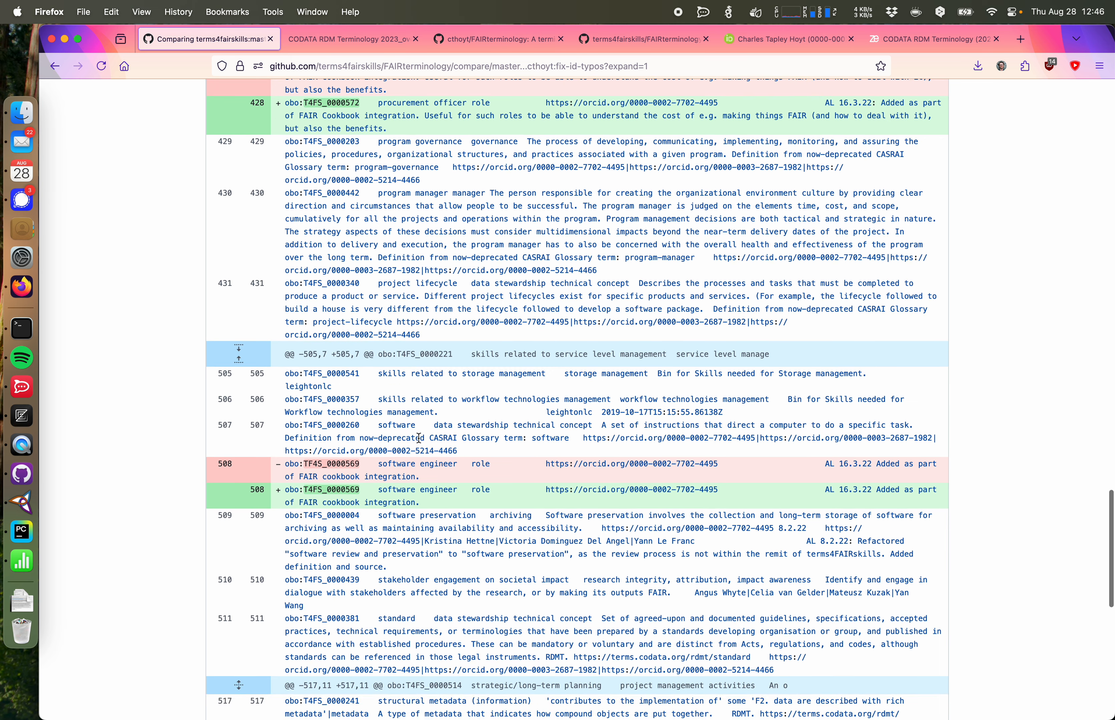
scroll(418, 438, "down", 11)
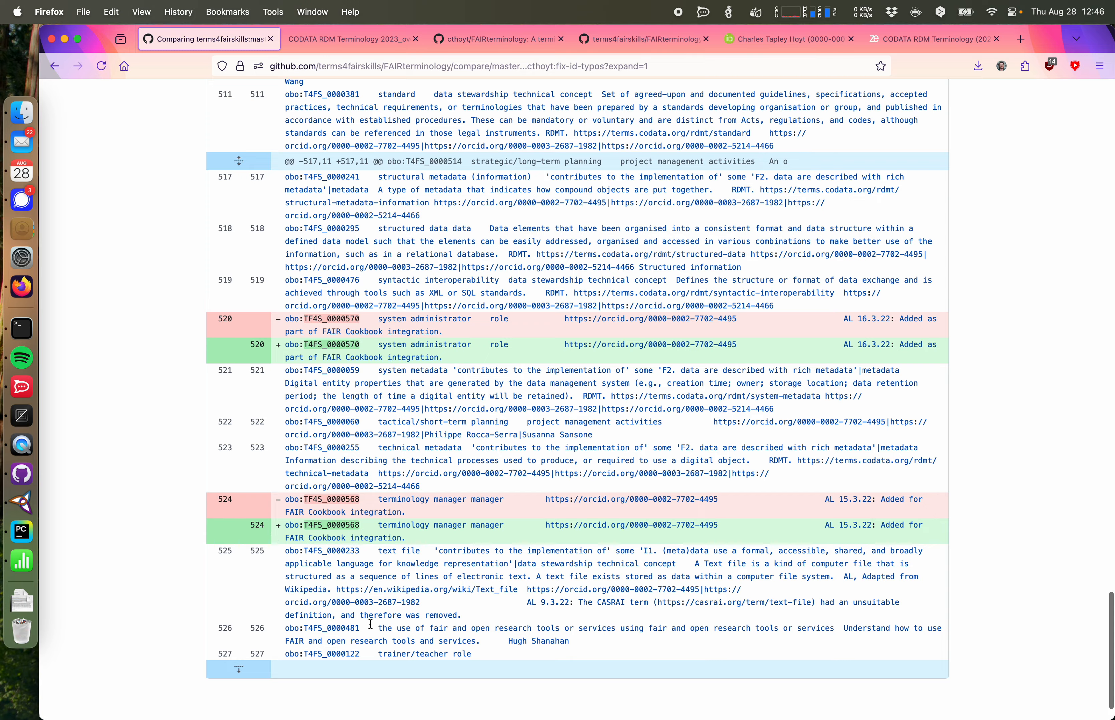
scroll(369, 624, "up", 20)
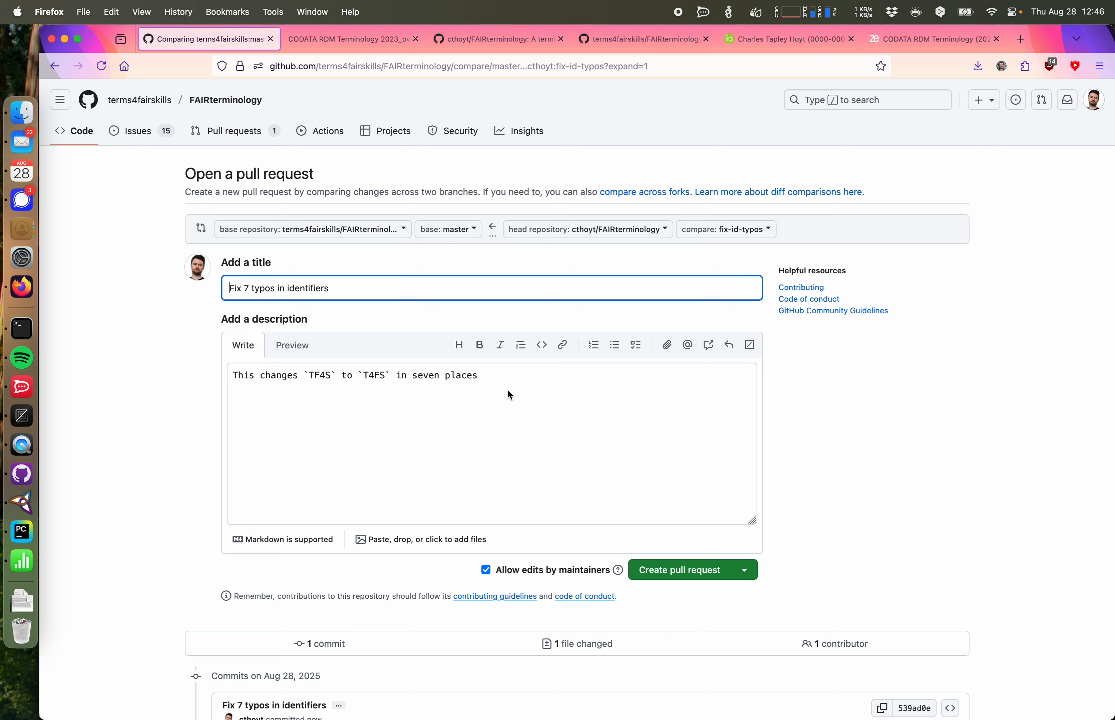
left_click(676, 572)
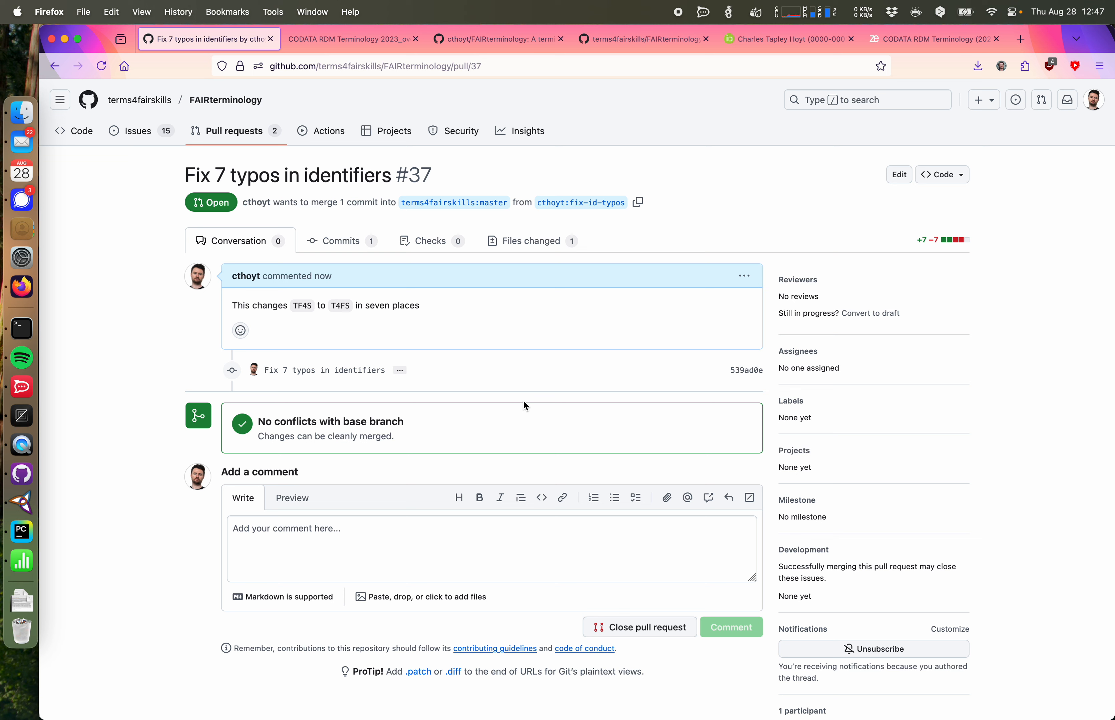
Step: Expand the pull request's commit message, then return to the FAIRterminology repository home page
left_click(401, 371)
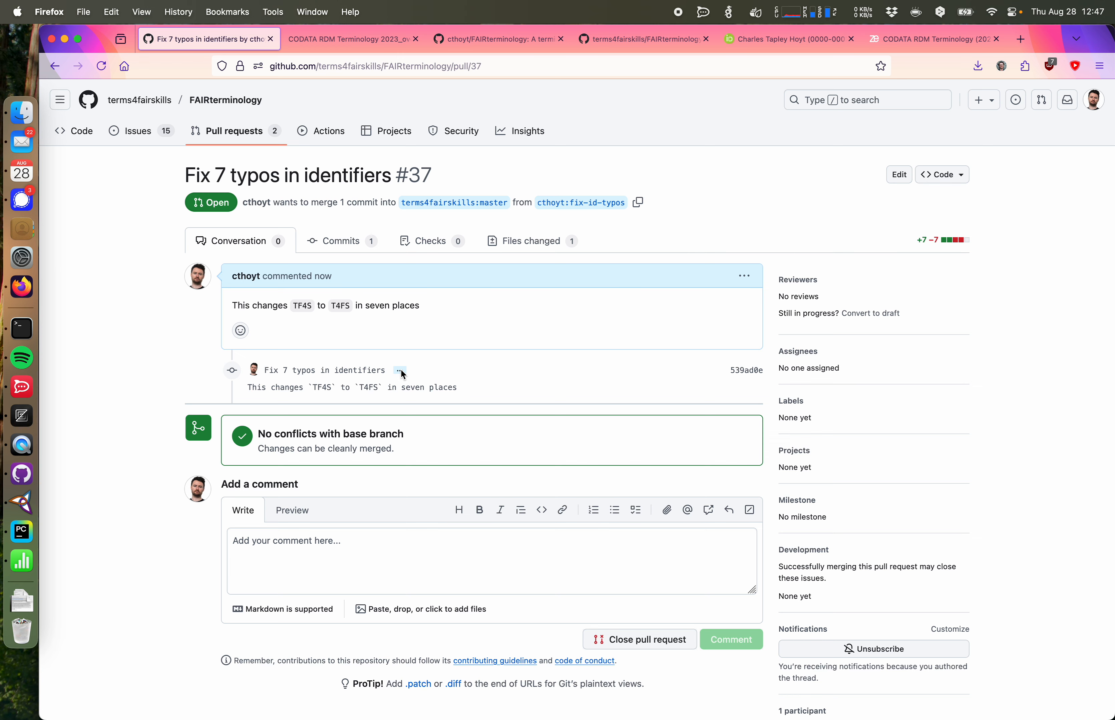
left_click(149, 103)
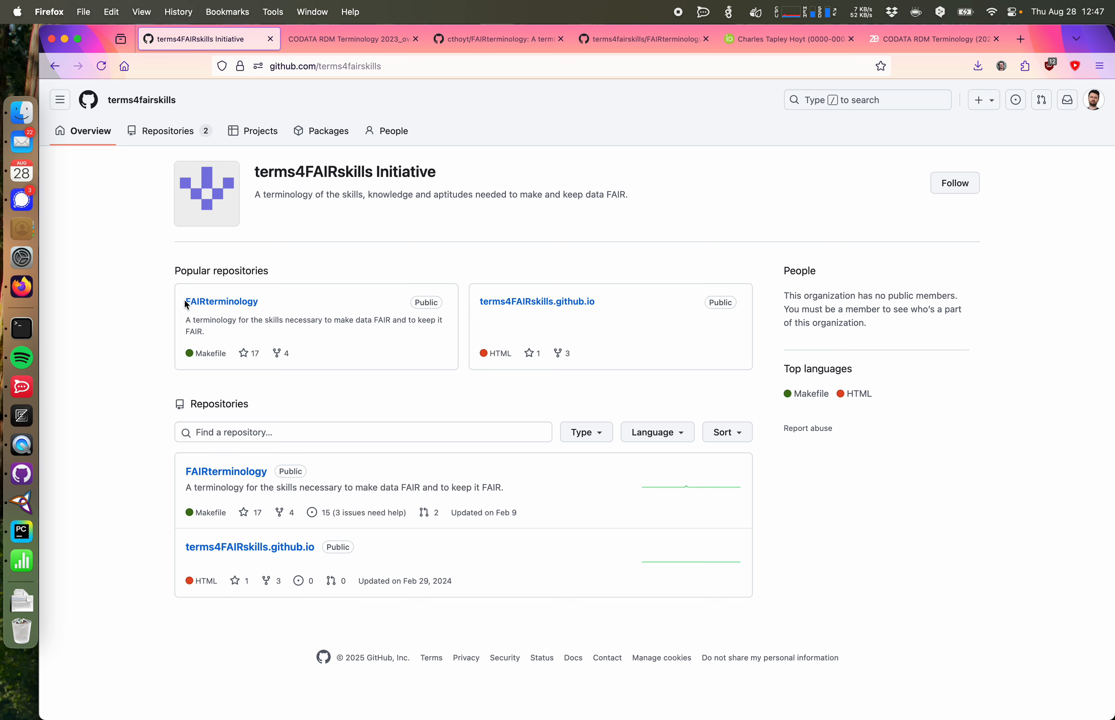
left_click(201, 304)
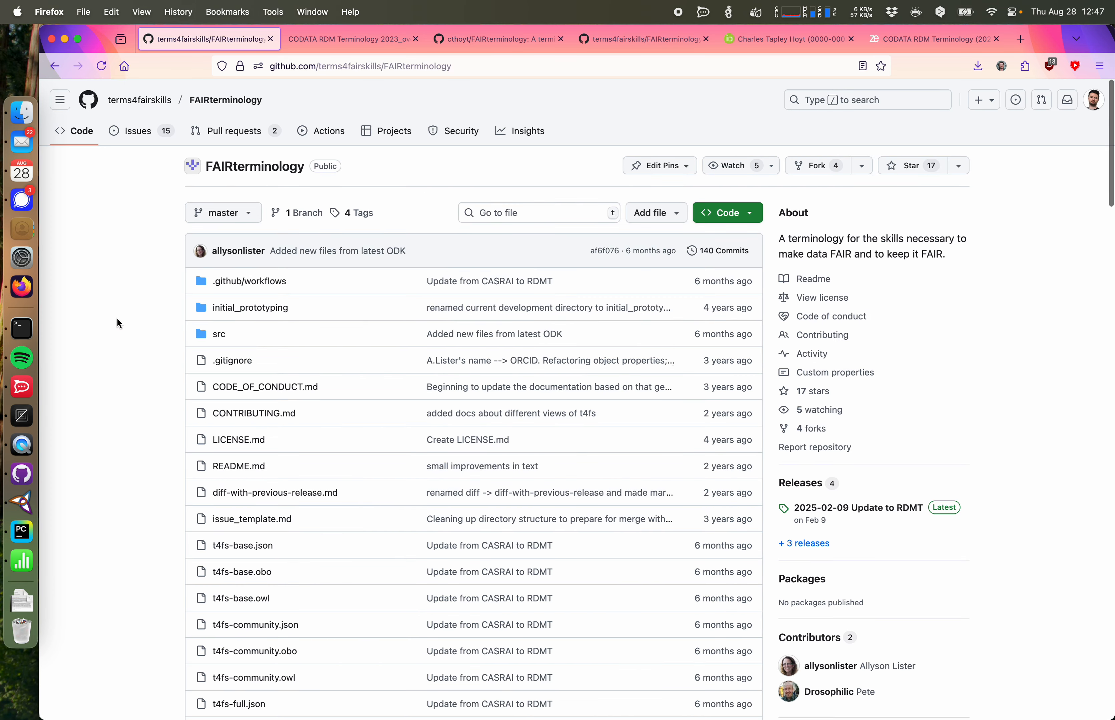